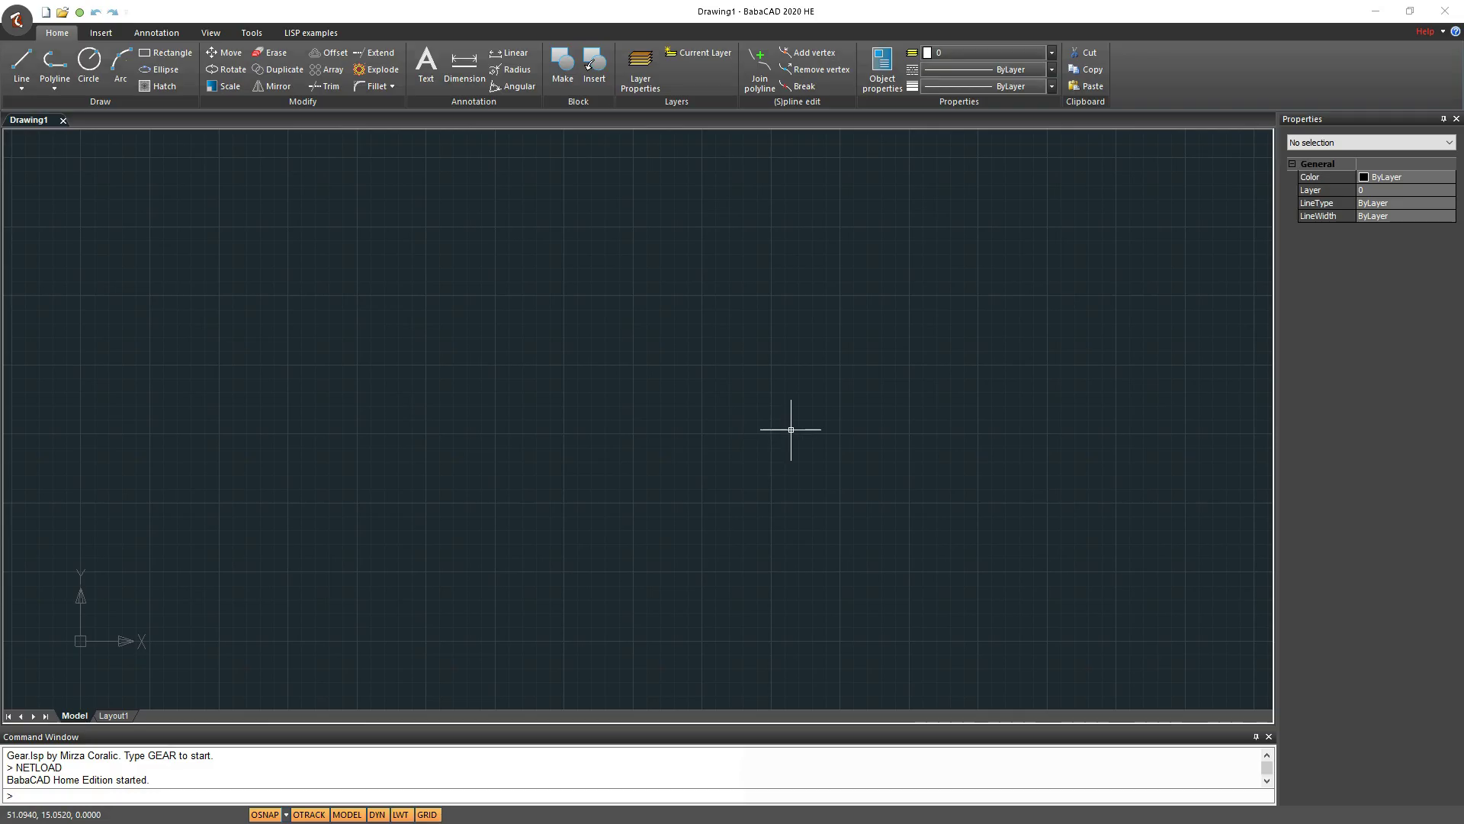
Draw a 6 by 5 rectangle from a picked first corner using @6,5
{"action": "left_click", "coordinate": [687, 390]}
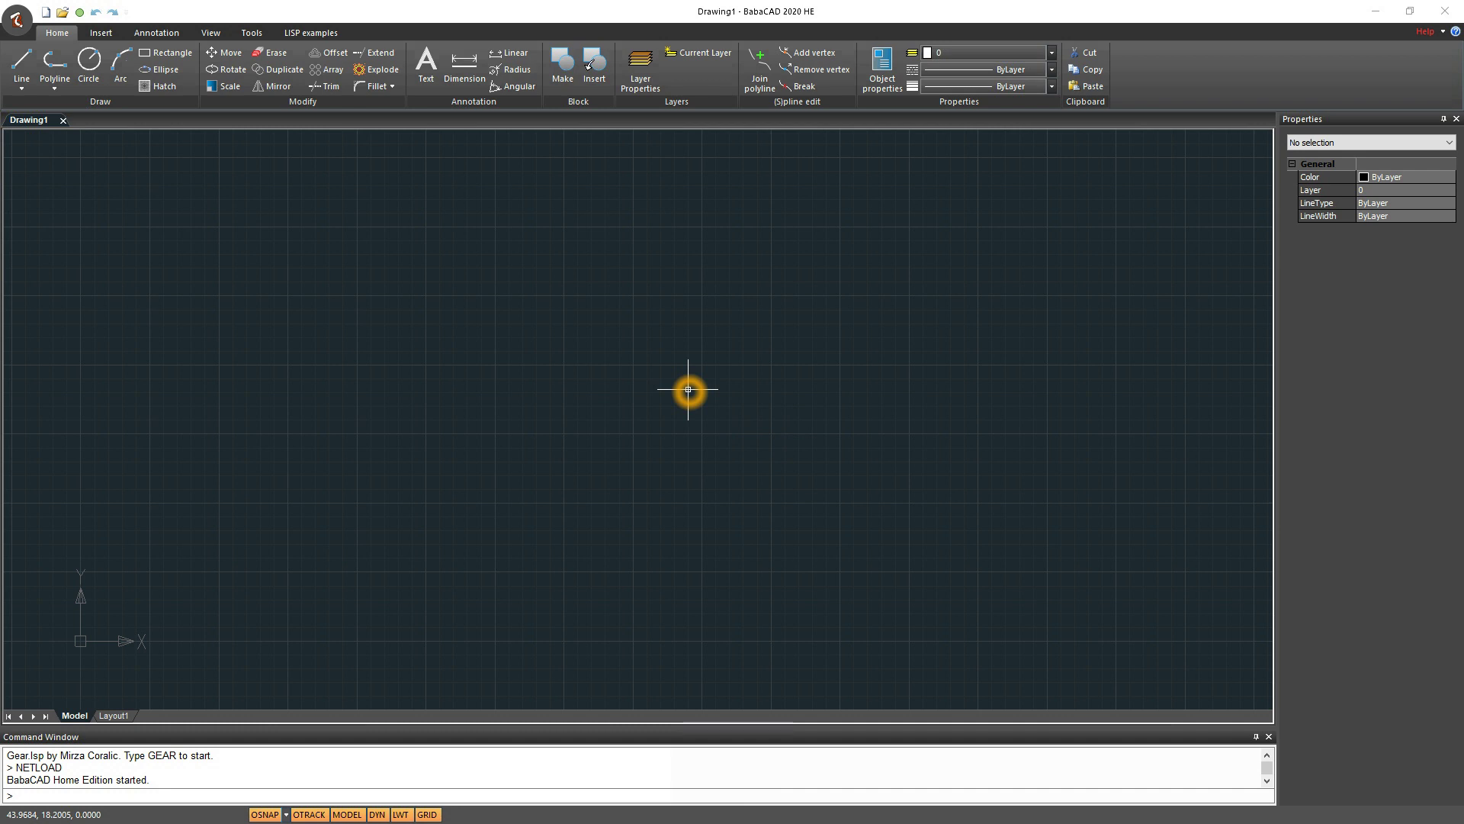
{"action": "left_click", "coordinate": [638, 392]}
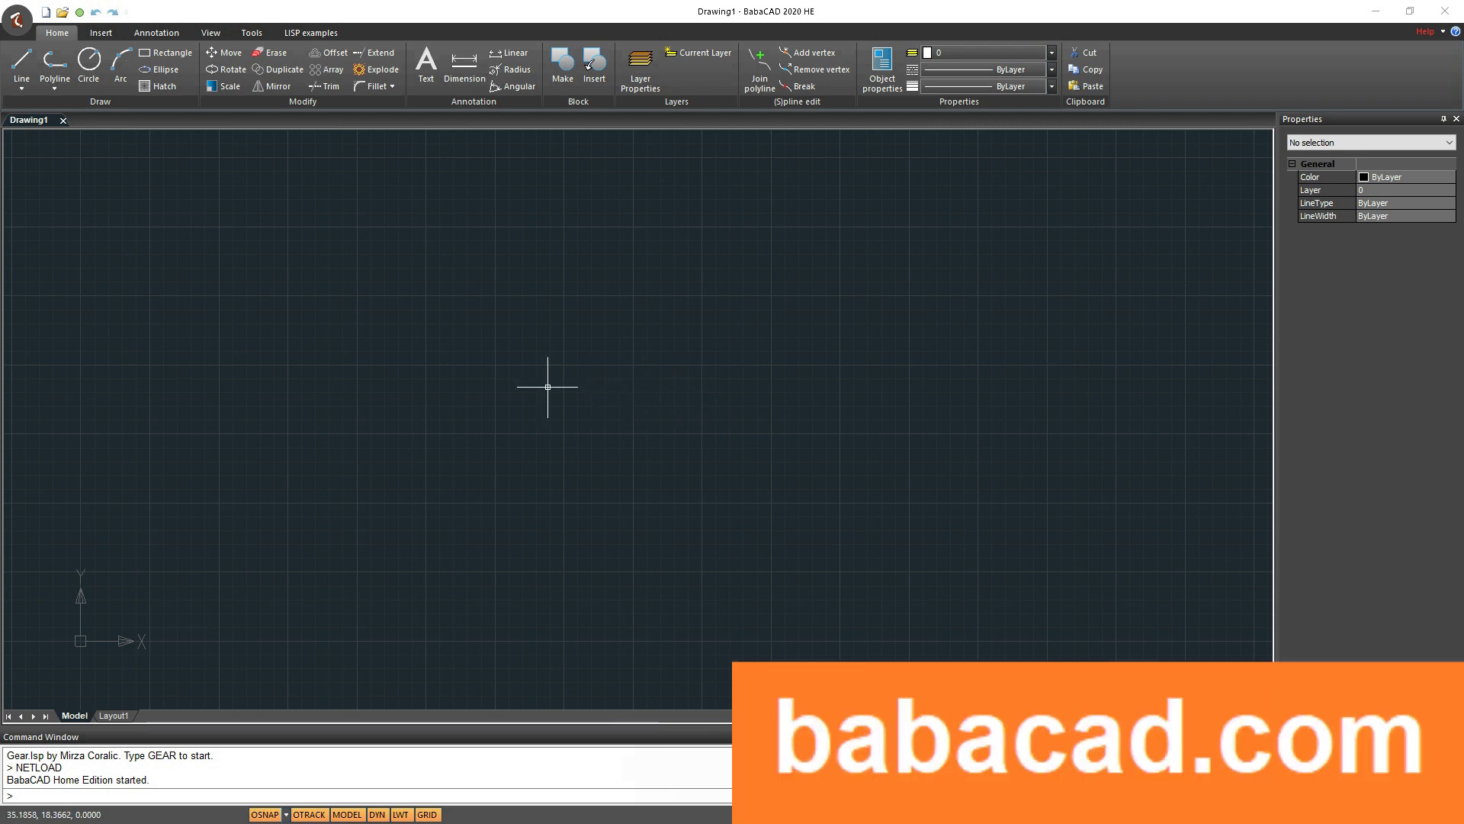
{"action": "left_click", "coordinate": [541, 385]}
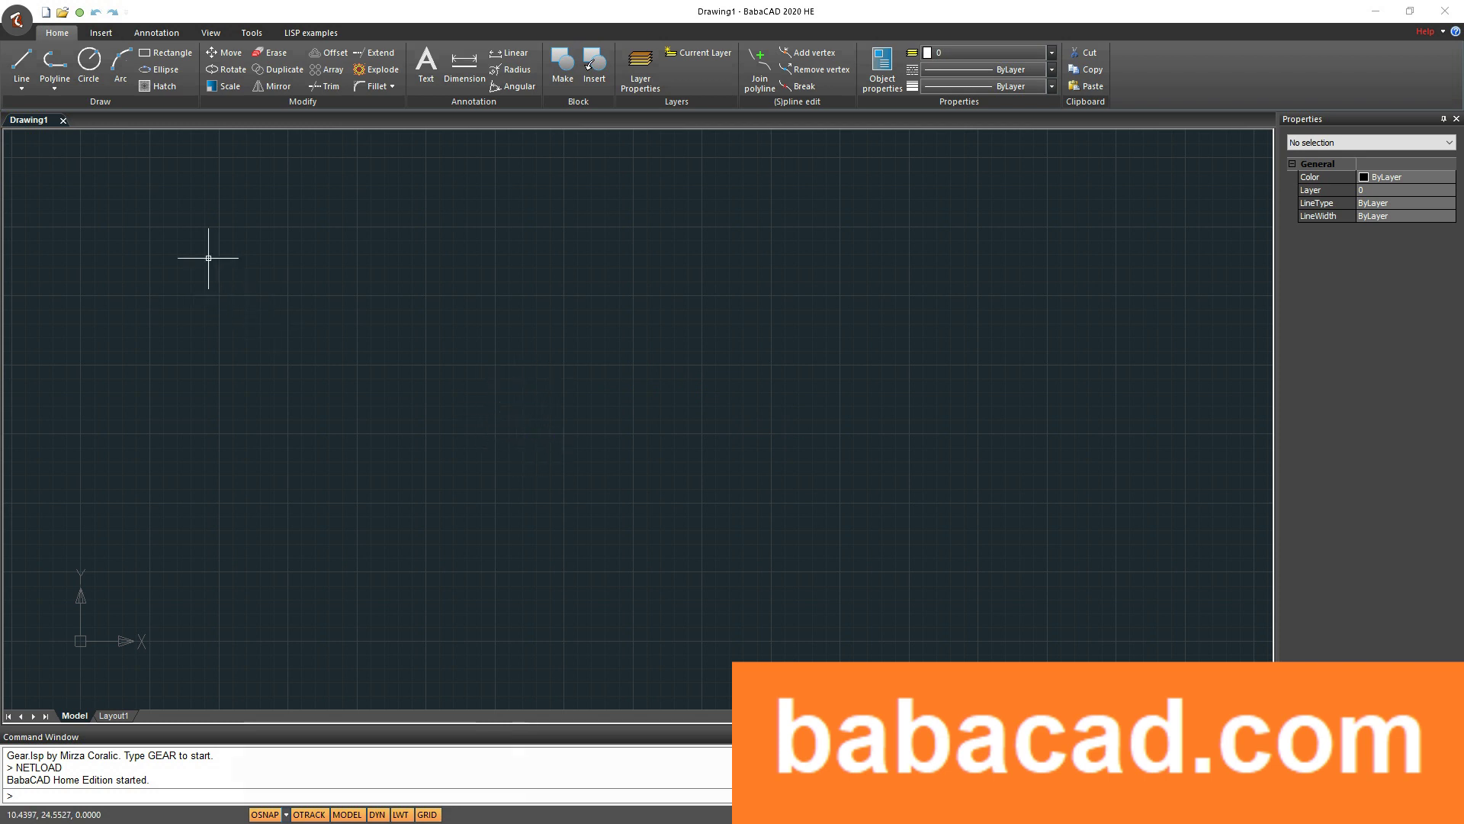
{"action": "left_click", "coordinate": [161, 55]}
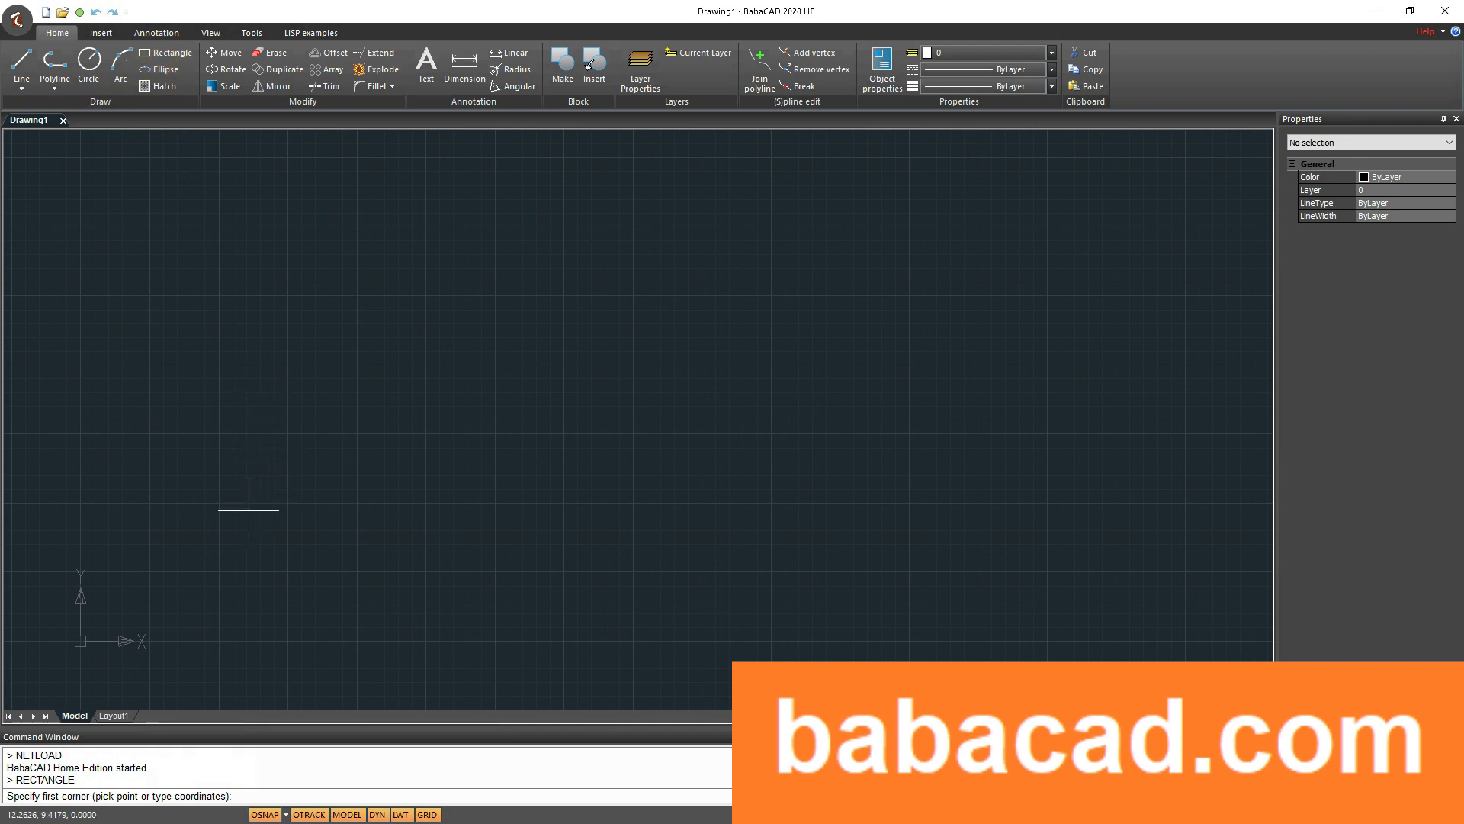
{"action": "left_click", "coordinate": [287, 510]}
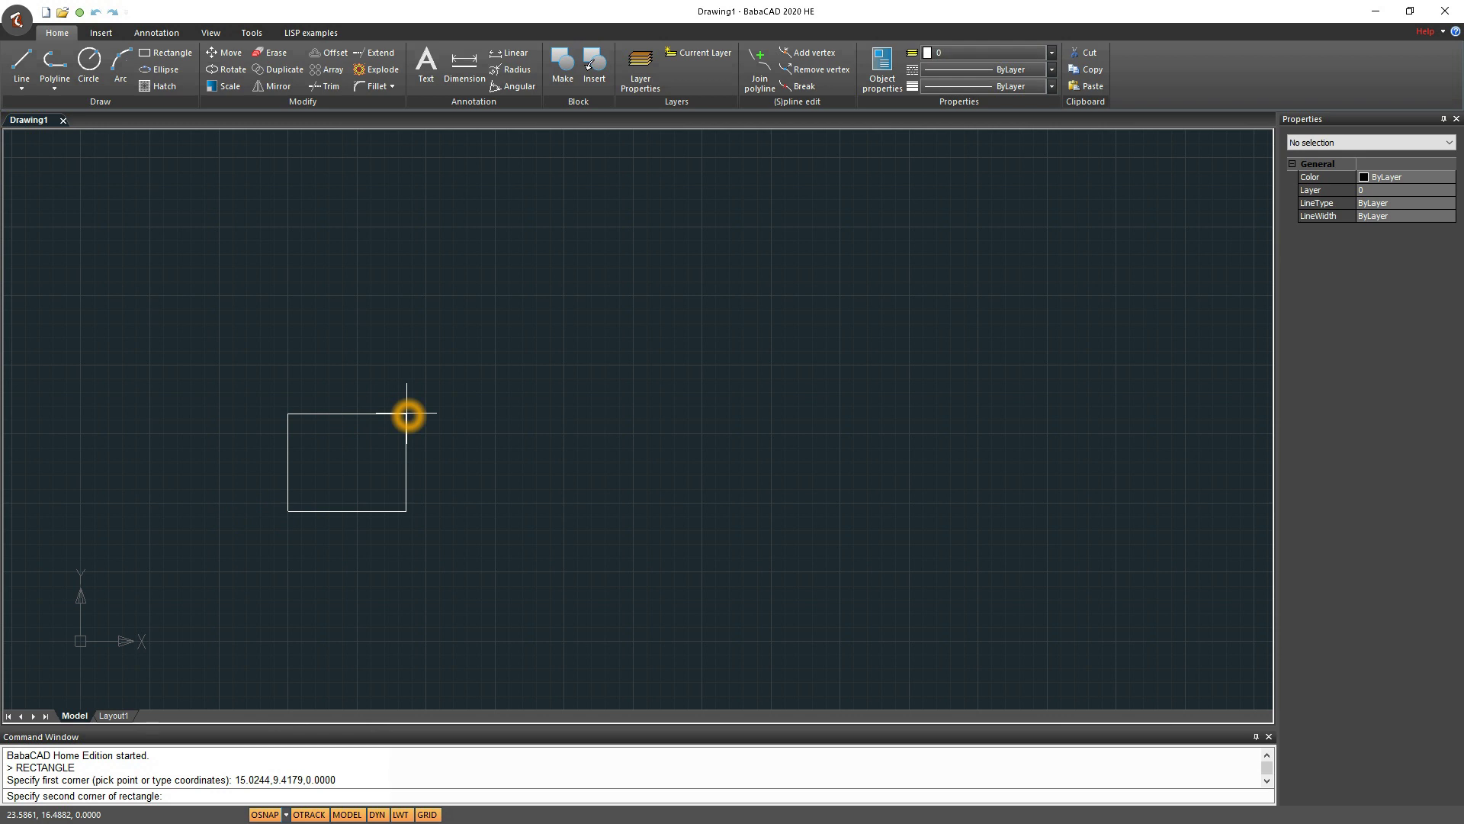
{"action": "type", "text": "@"}
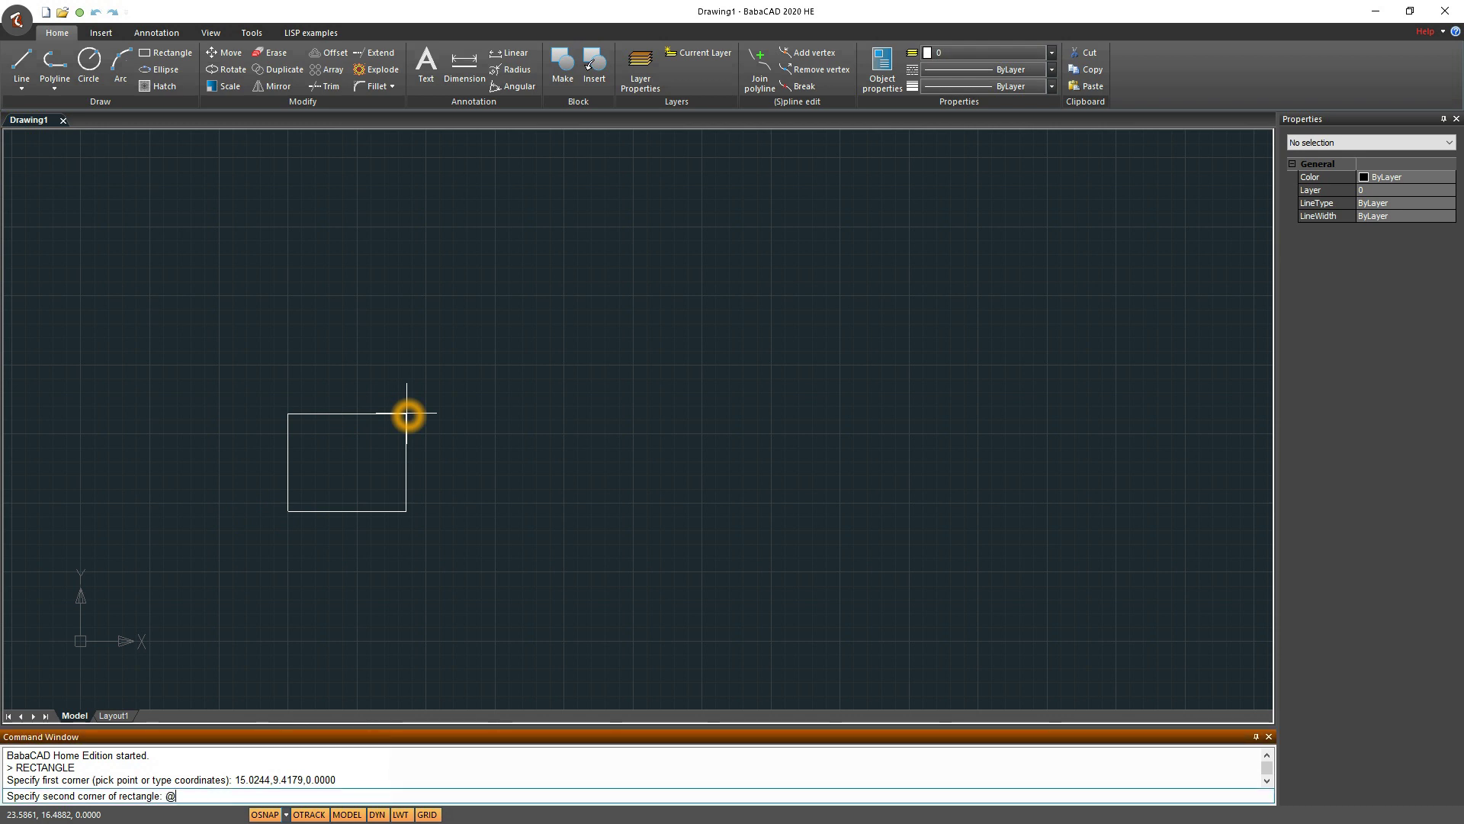
{"action": "type", "text": "6,5"}
{"action": "key", "text": "Return"}
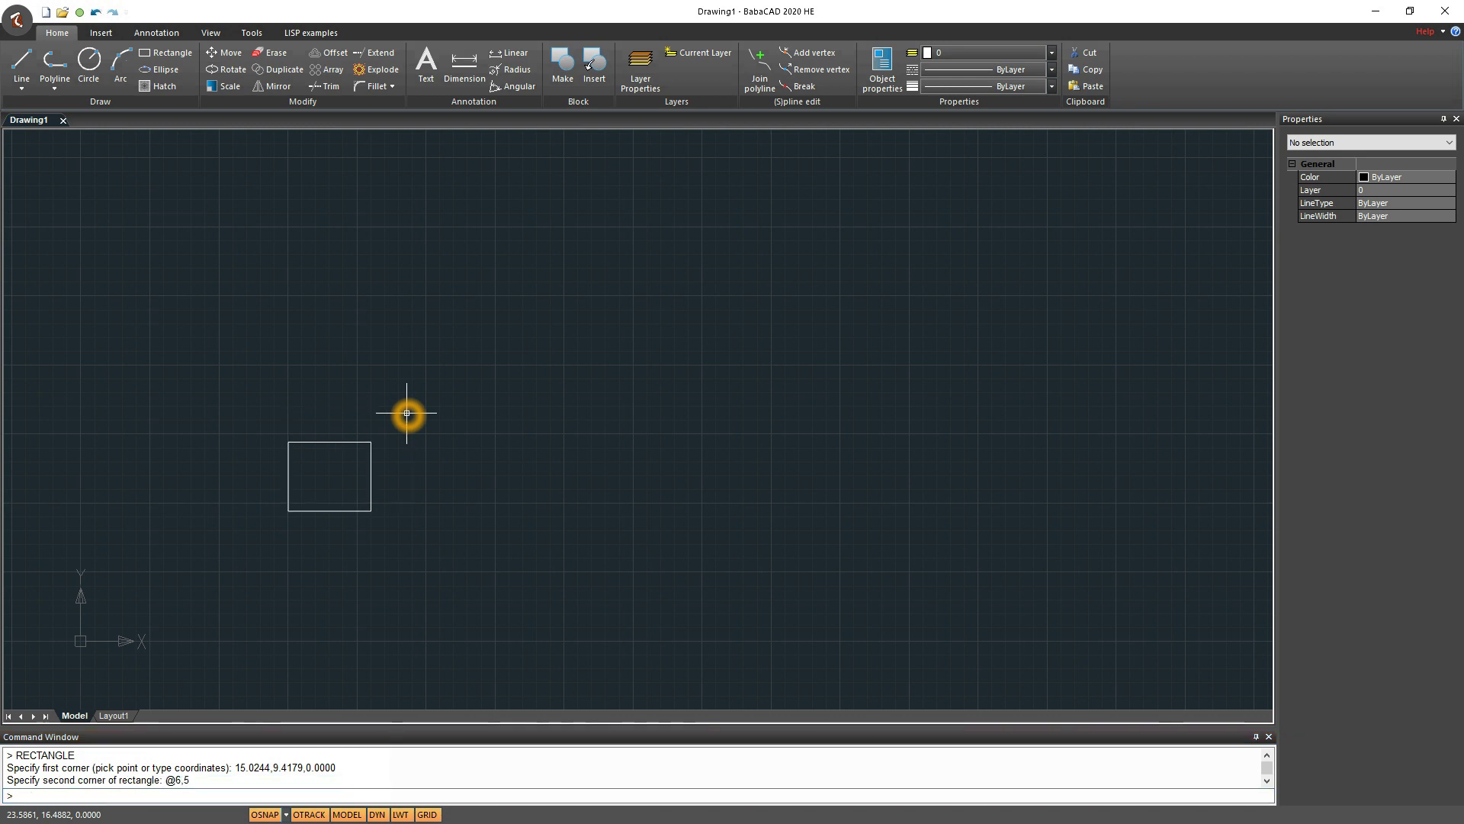
Zoom to extents so the rectangle fills the view
{"action": "right_click", "coordinate": [424, 366]}
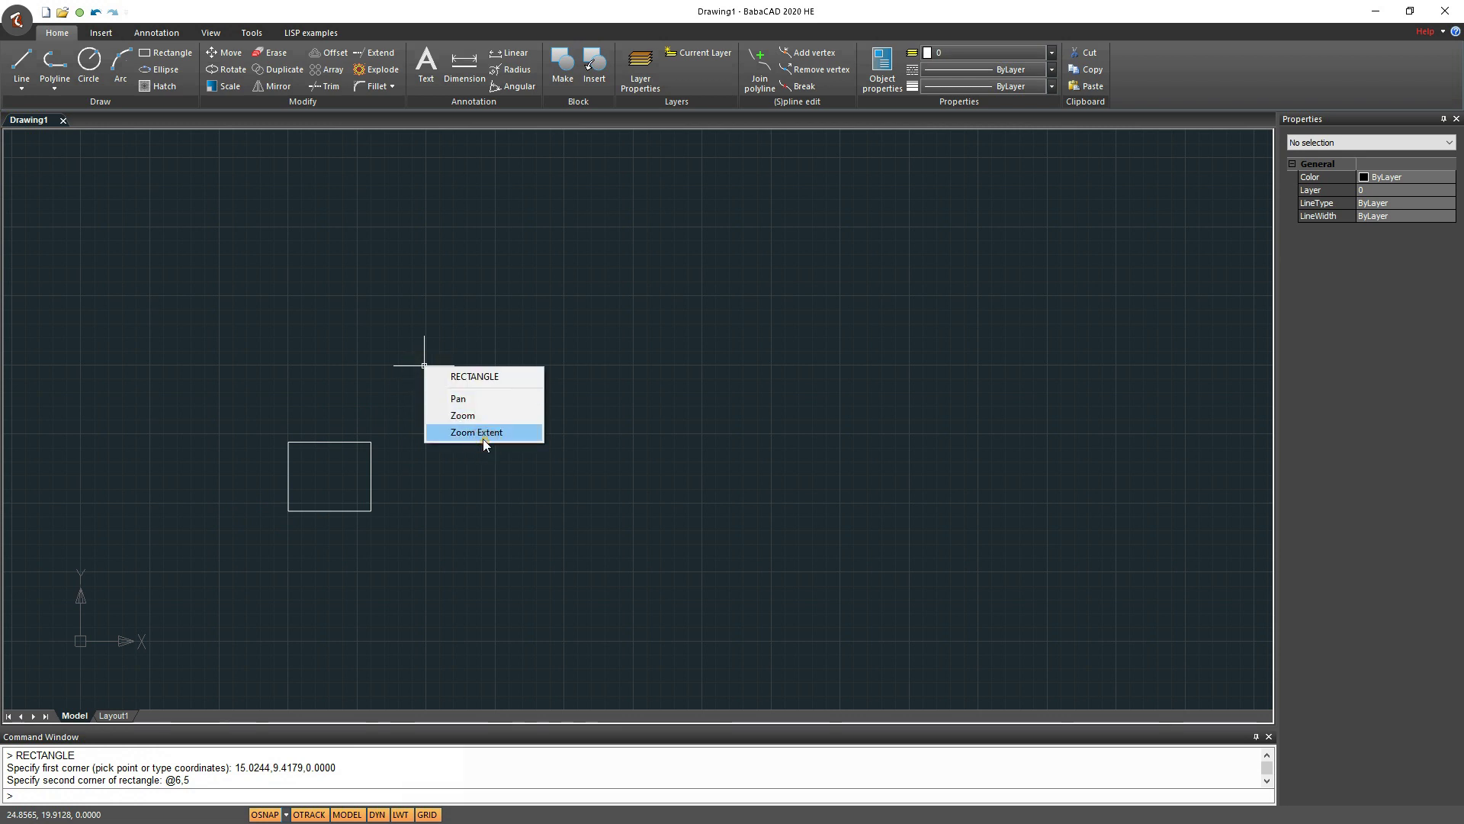
{"action": "left_click", "coordinate": [483, 438]}
{"action": "scroll", "coordinate": [541, 424], "scroll_direction": "down", "scroll_amount": 2}
{"action": "scroll", "coordinate": [541, 424], "scroll_direction": "up", "scroll_amount": 1}
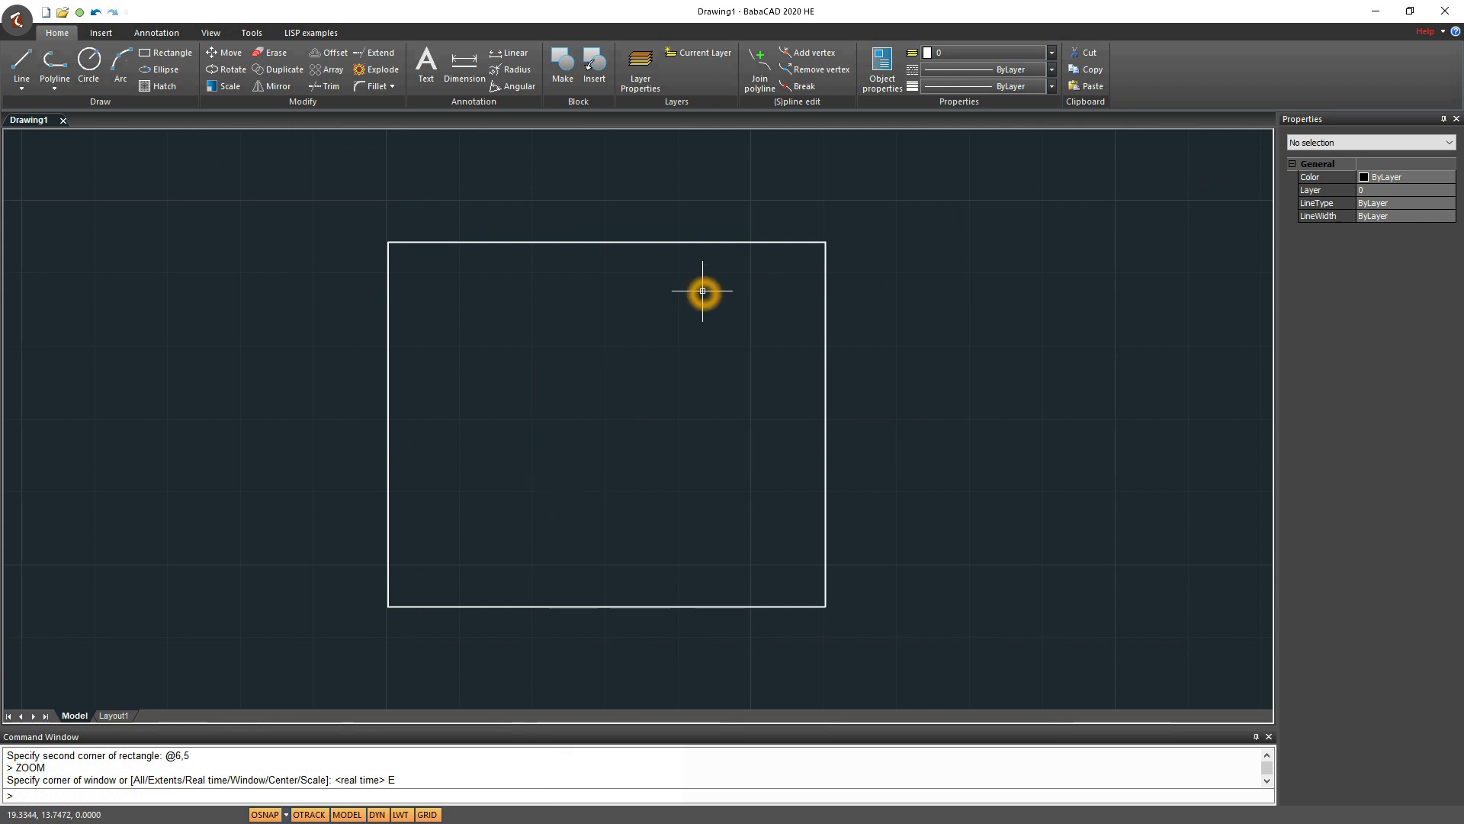
{"action": "left_click", "coordinate": [634, 356]}
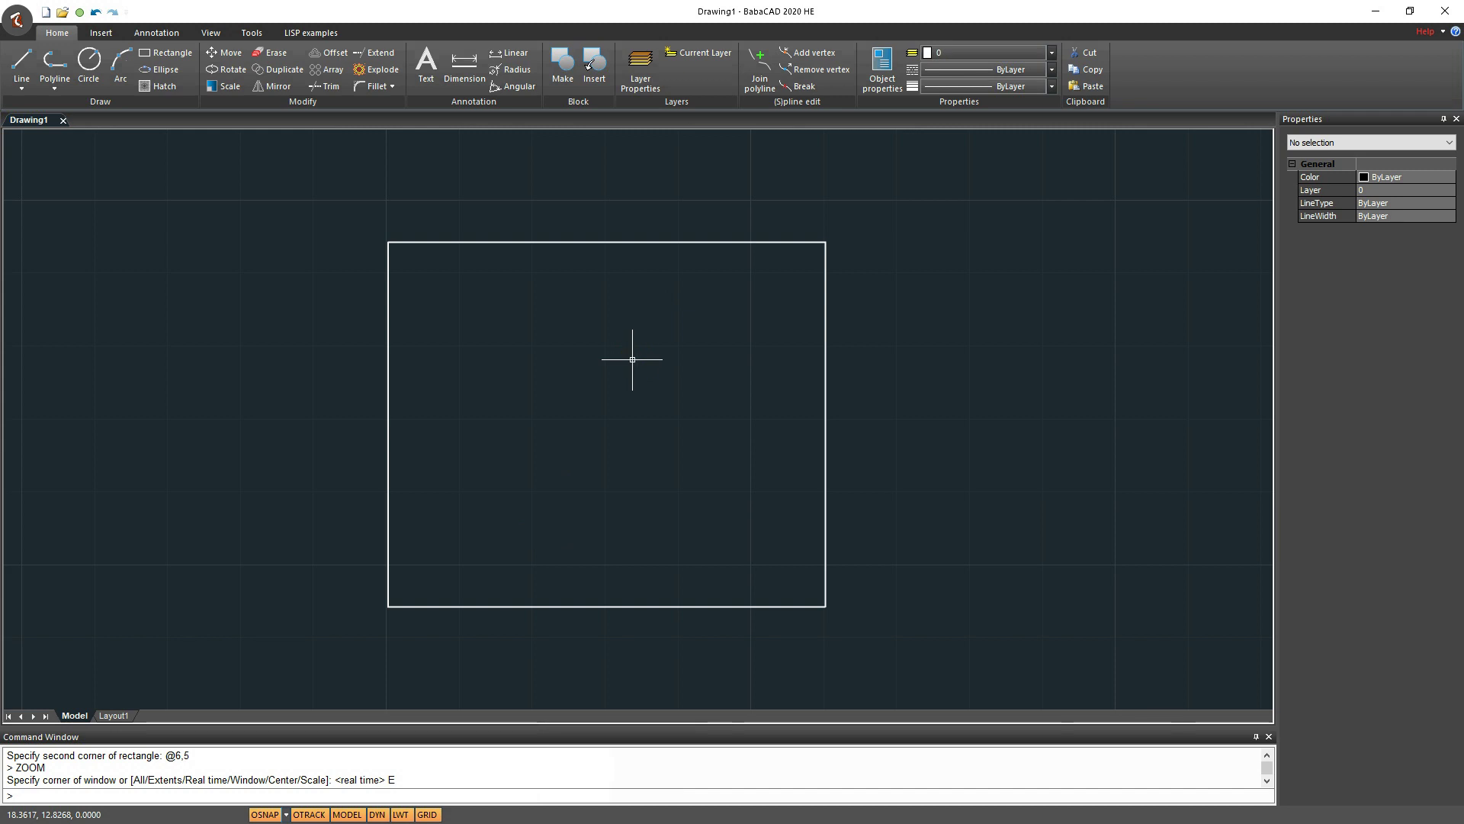
{"action": "left_click", "coordinate": [624, 359]}
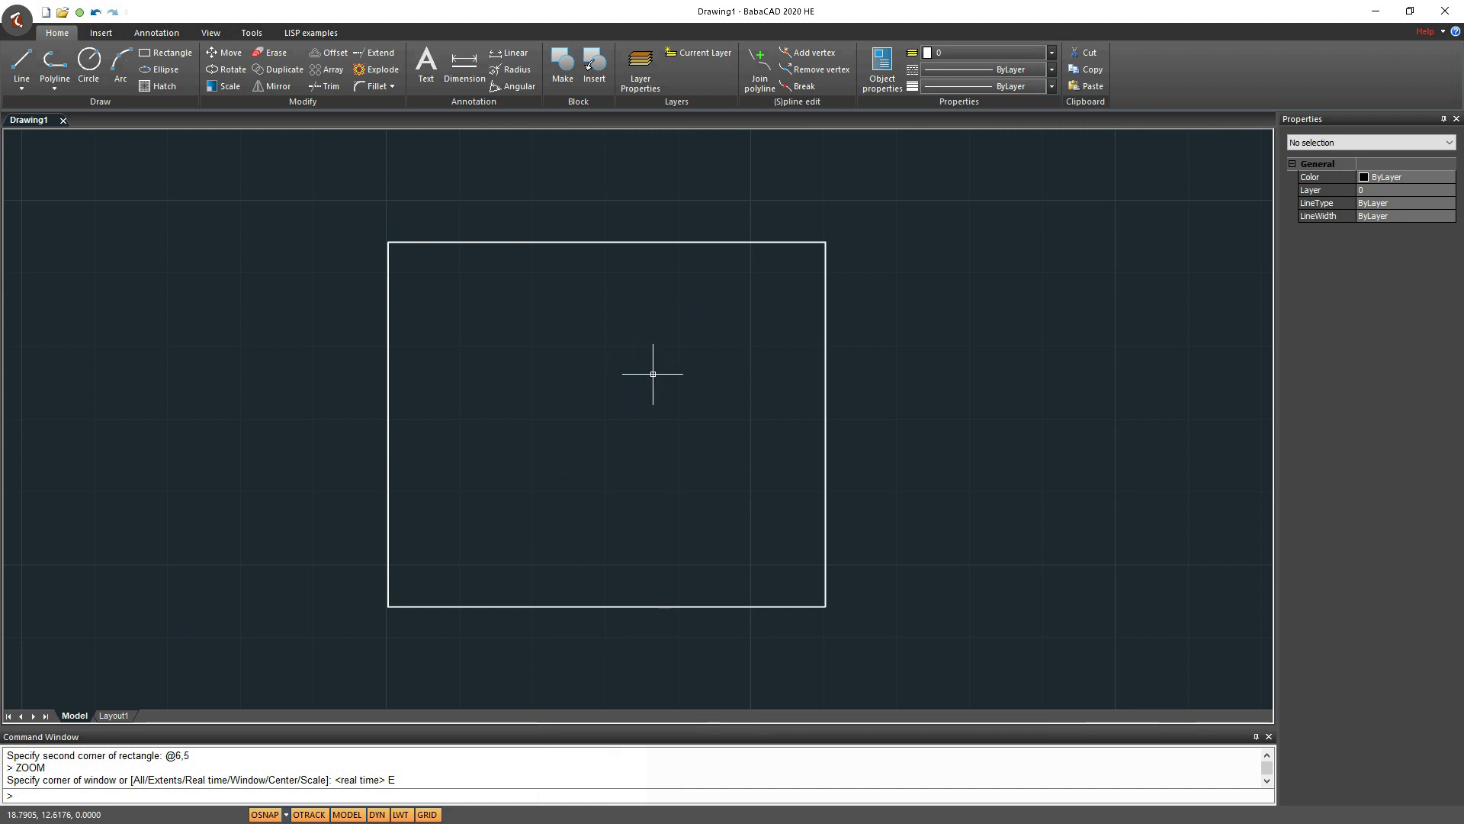
{"action": "left_click", "coordinate": [650, 376]}
{"action": "left_click", "coordinate": [559, 354]}
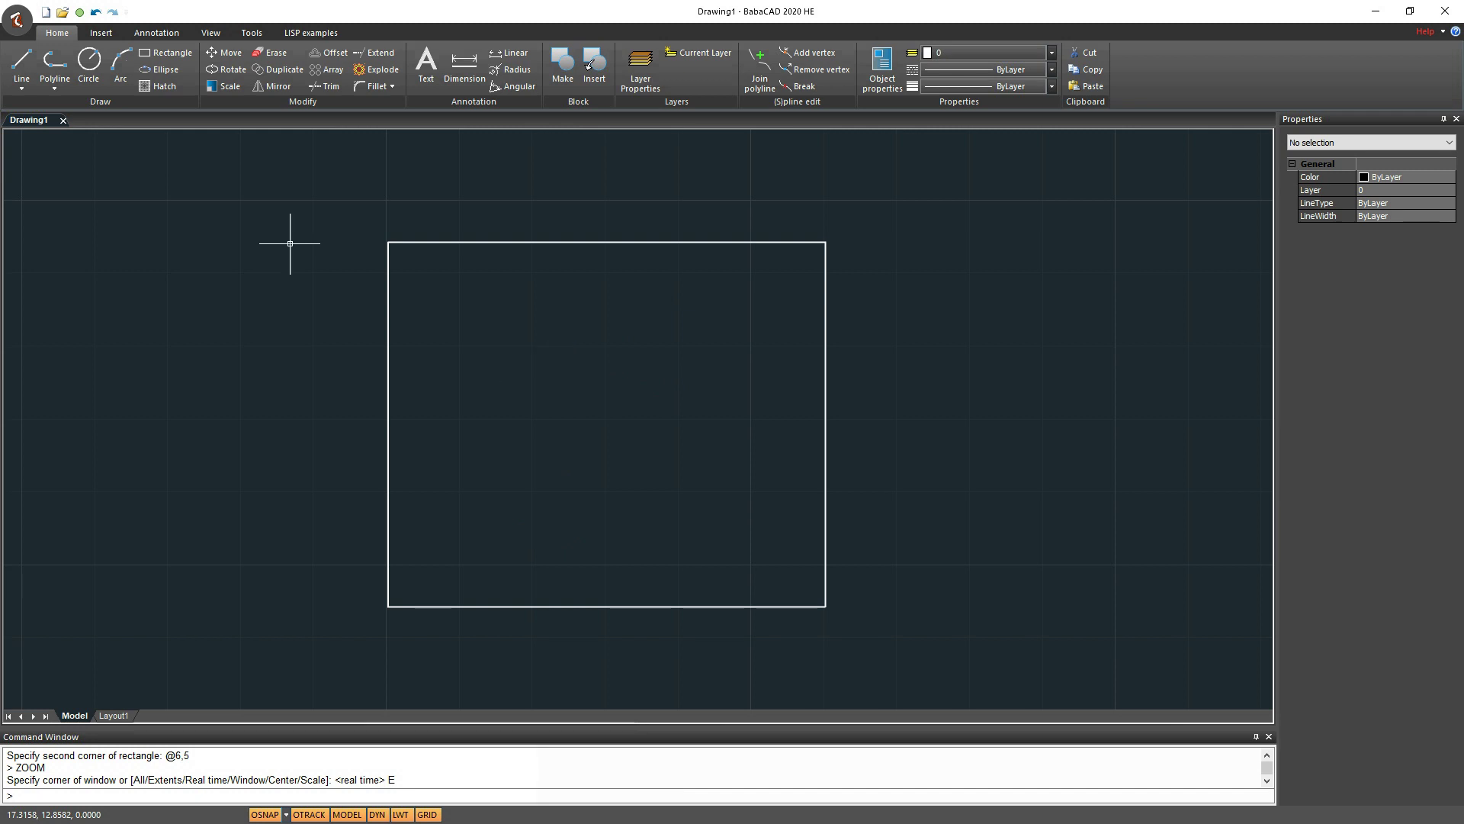
Draw a wall line from the top-left corner: 4 right, 3 down, then across to the right edge
{"action": "left_click", "coordinate": [23, 64]}
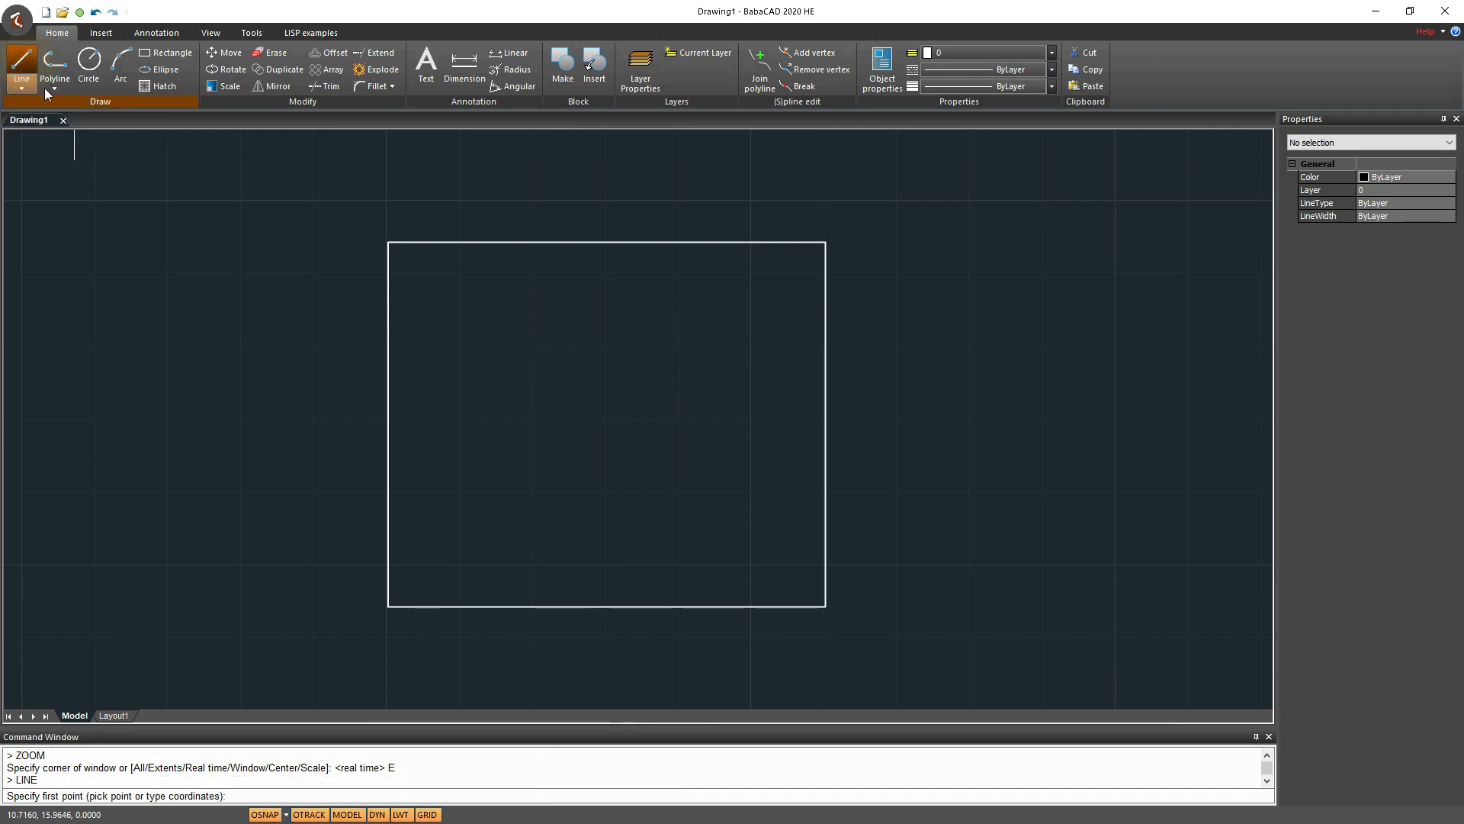
{"action": "left_click", "coordinate": [388, 242]}
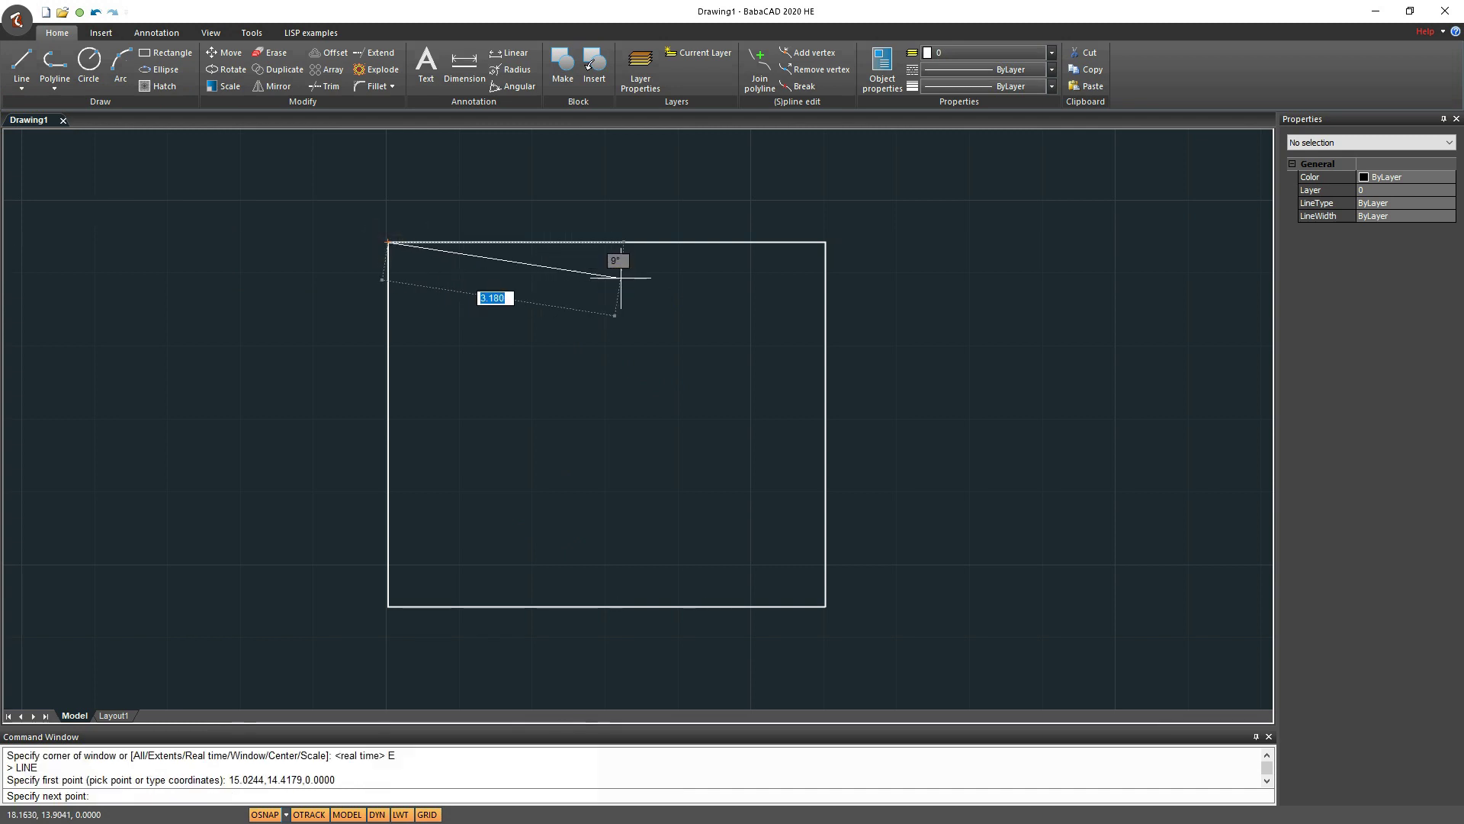
{"action": "left_click", "coordinate": [631, 242]}
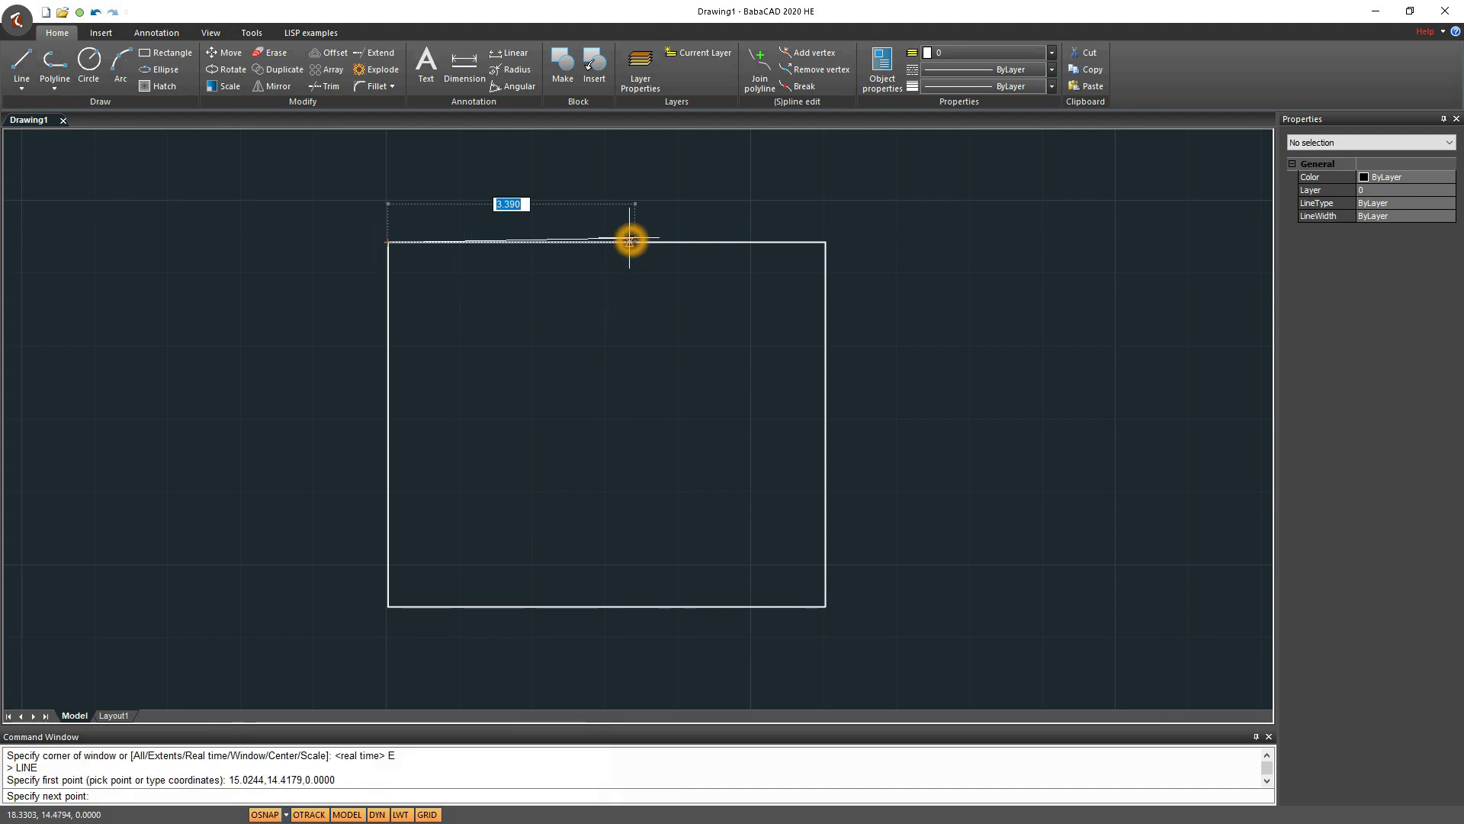
{"action": "type", "text": "4"}
{"action": "key", "text": "Return"}
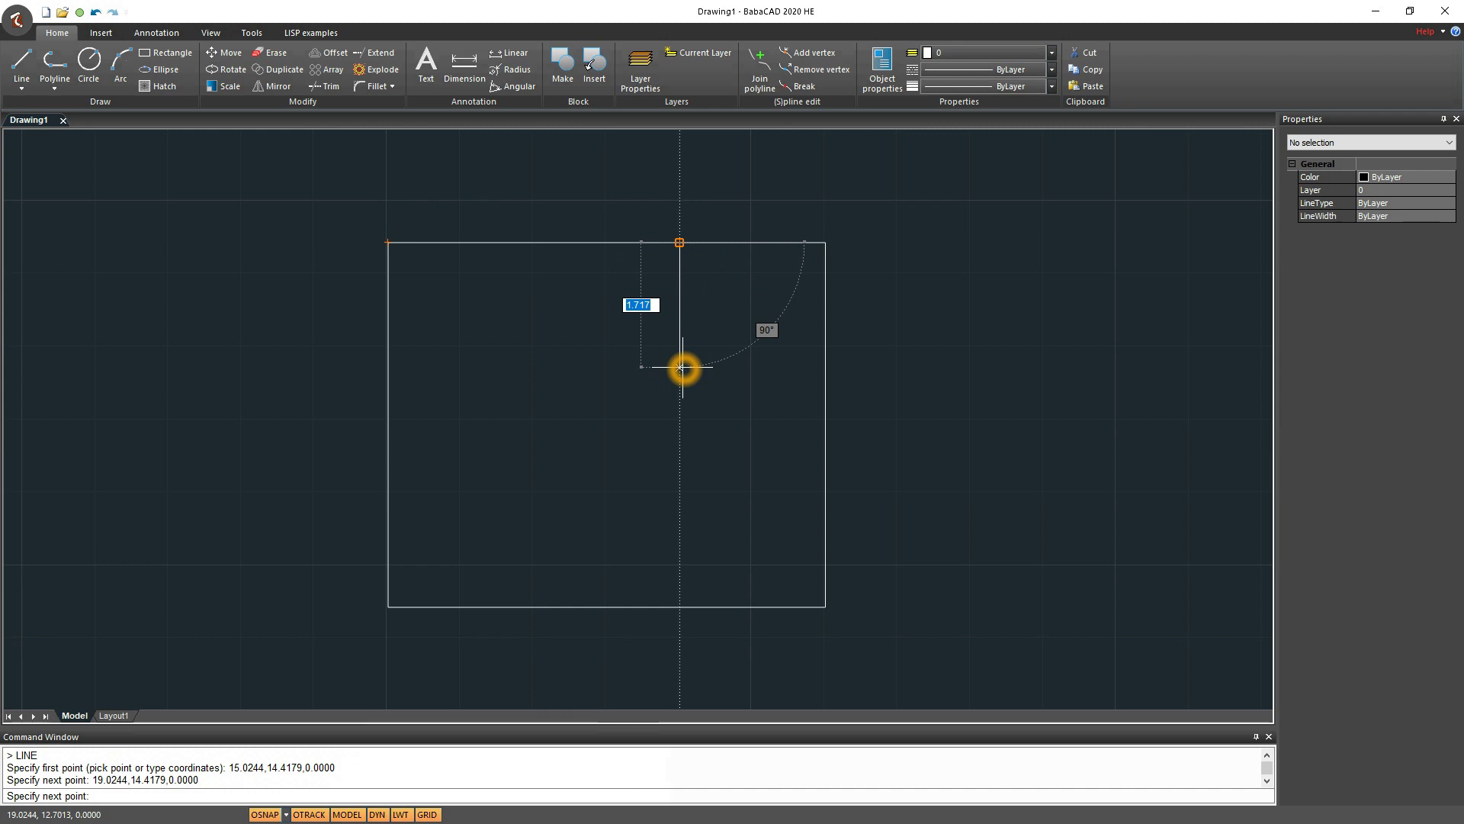
{"action": "key", "text": "Return"}
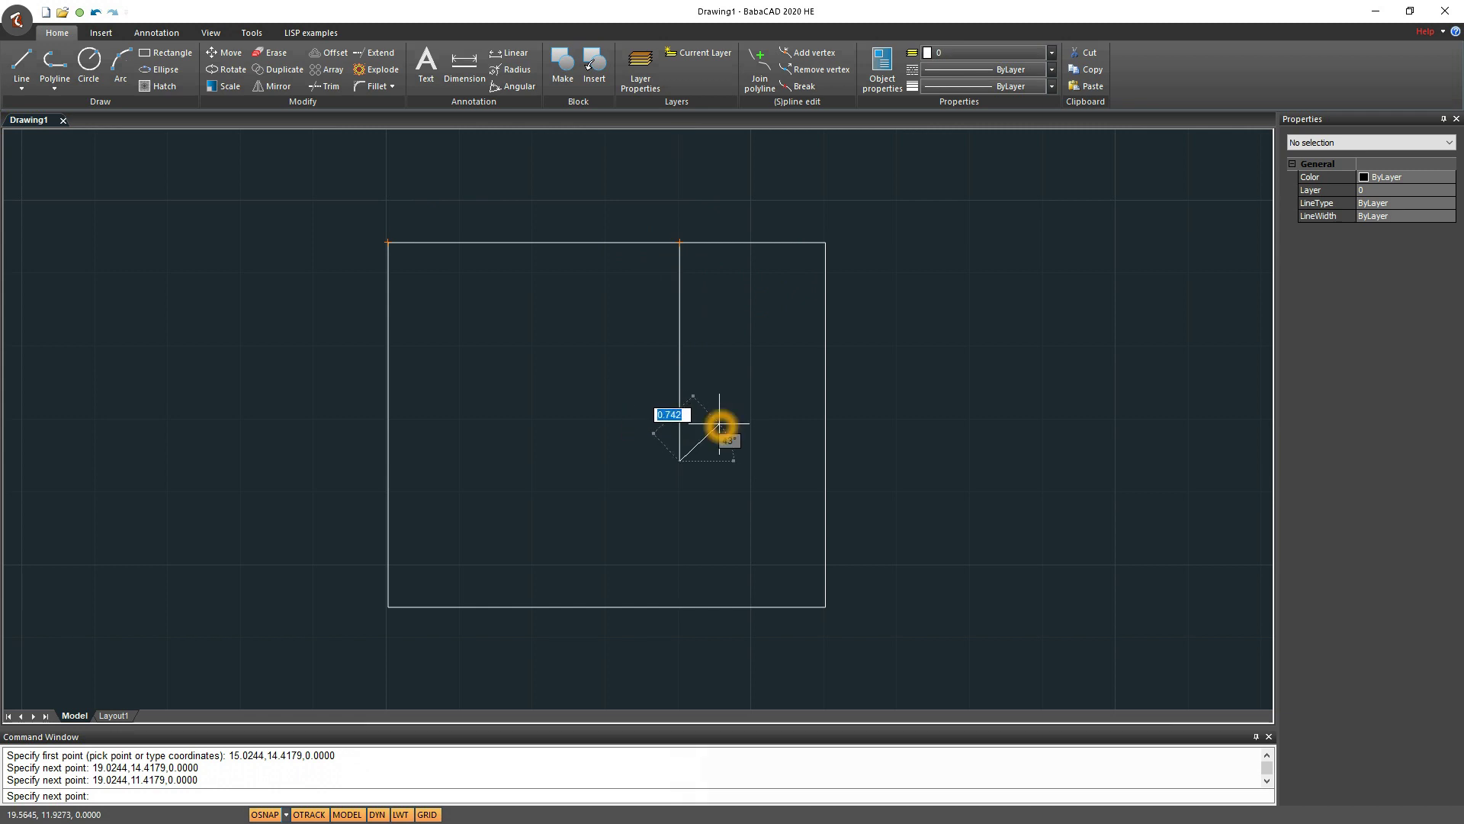
{"action": "left_click", "coordinate": [826, 460]}
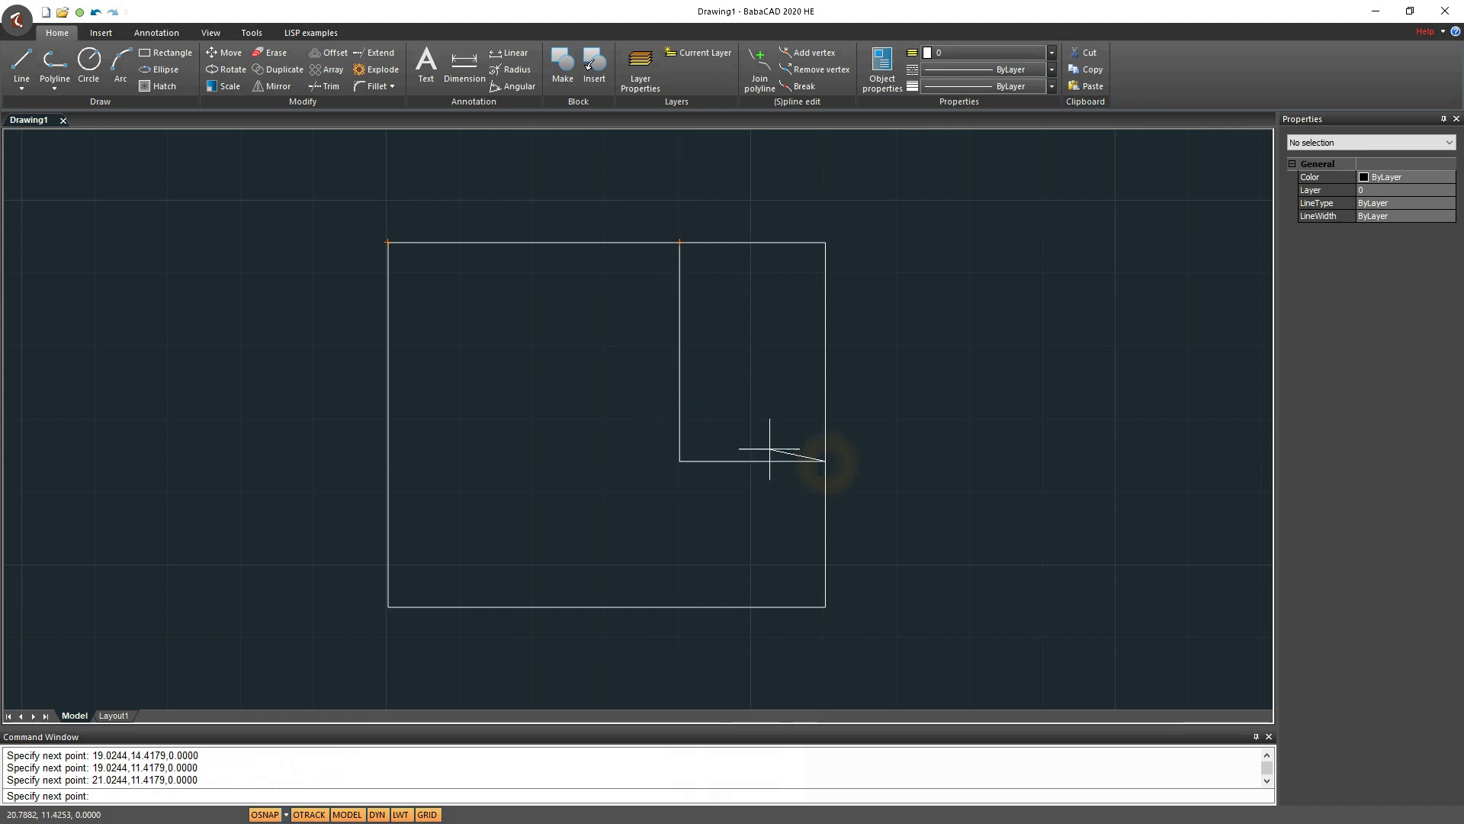
{"action": "right_click", "coordinate": [761, 425]}
Draw a second wall line from the junction left to the rectangle's left edge
{"action": "right_click", "coordinate": [723, 512]}
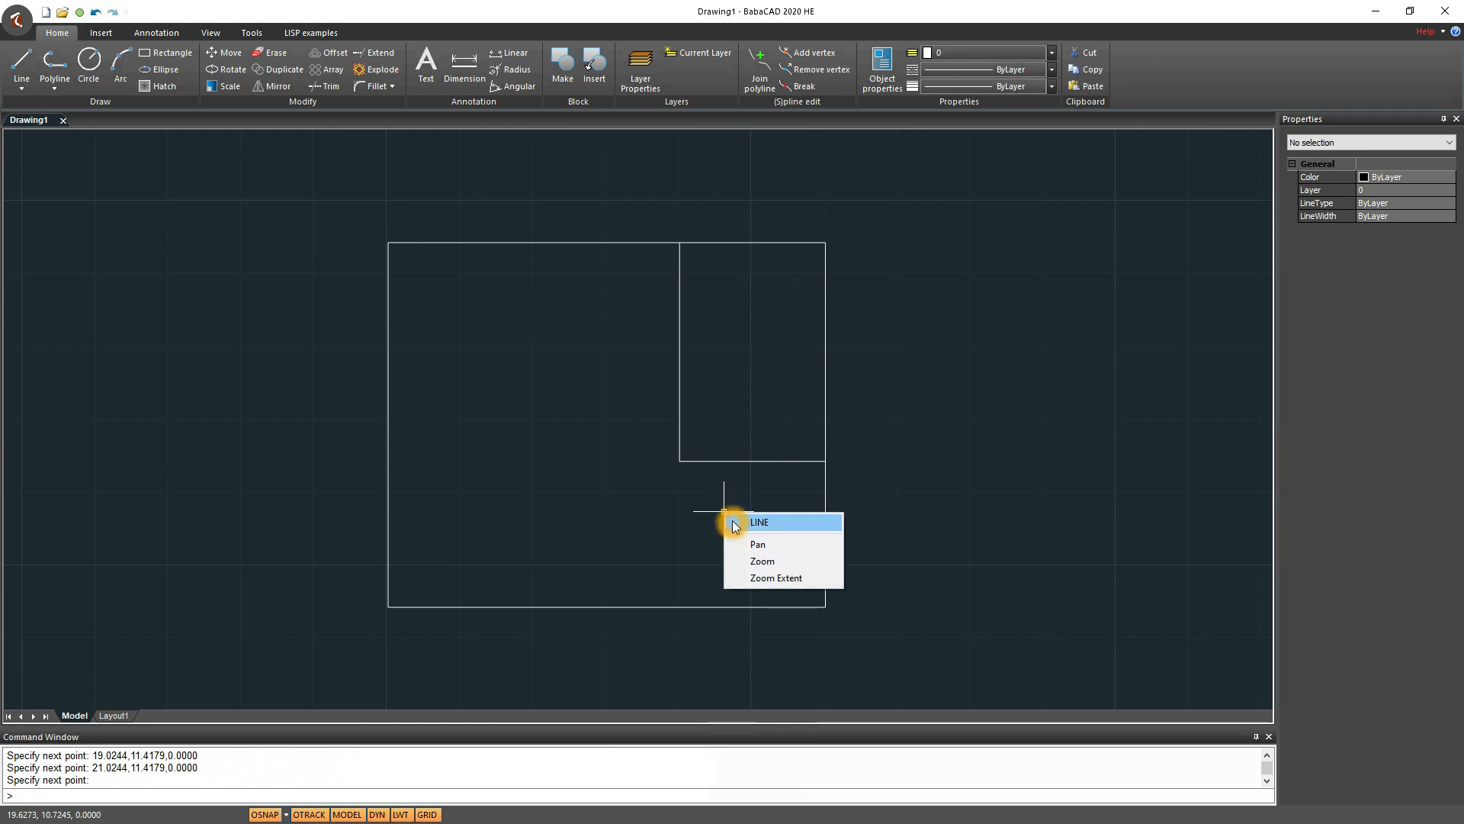
{"action": "left_click", "coordinate": [734, 526]}
{"action": "left_click", "coordinate": [678, 460]}
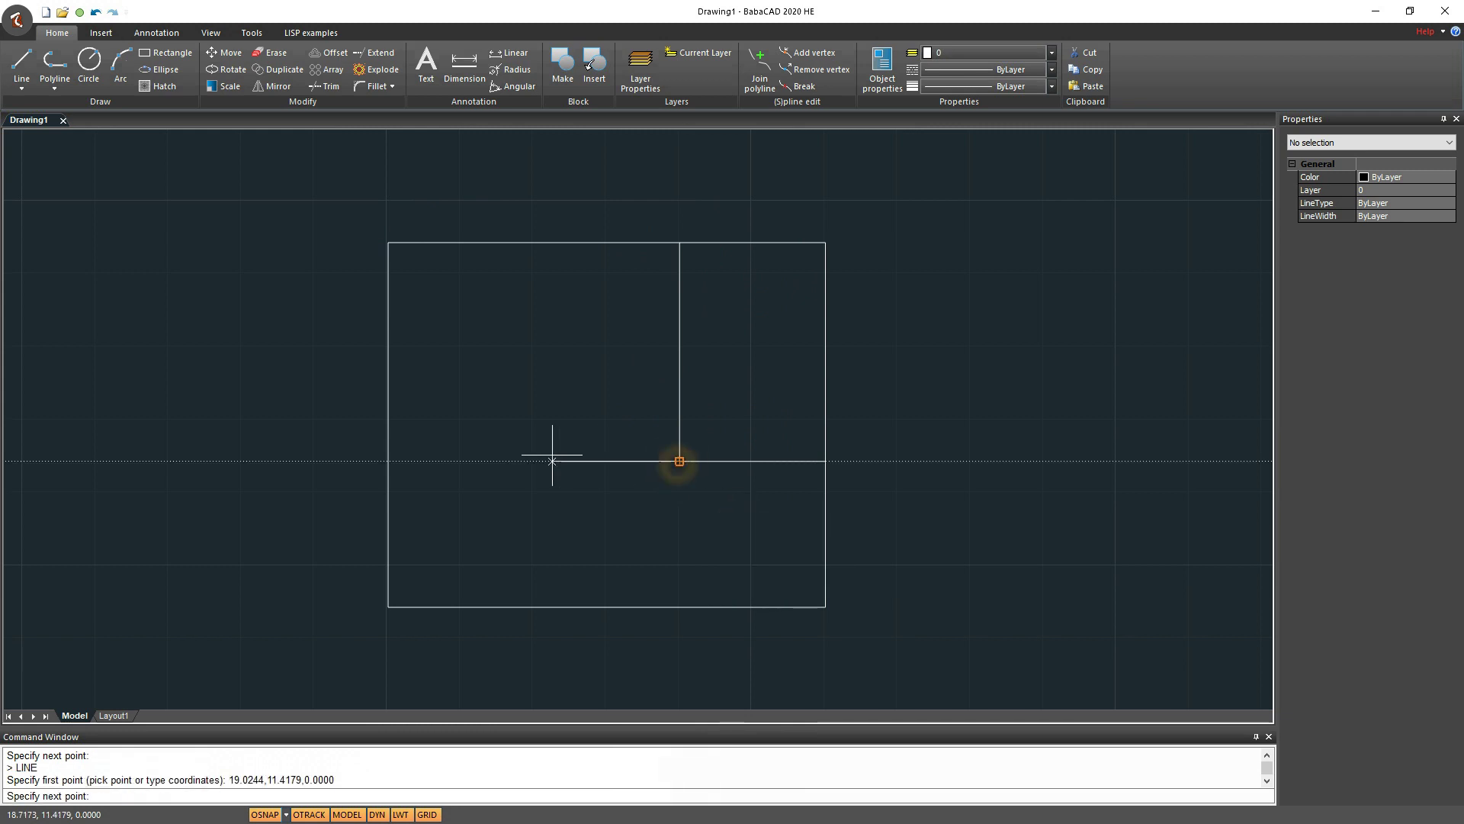
{"action": "left_click", "coordinate": [388, 461]}
{"action": "right_click", "coordinate": [491, 429]}
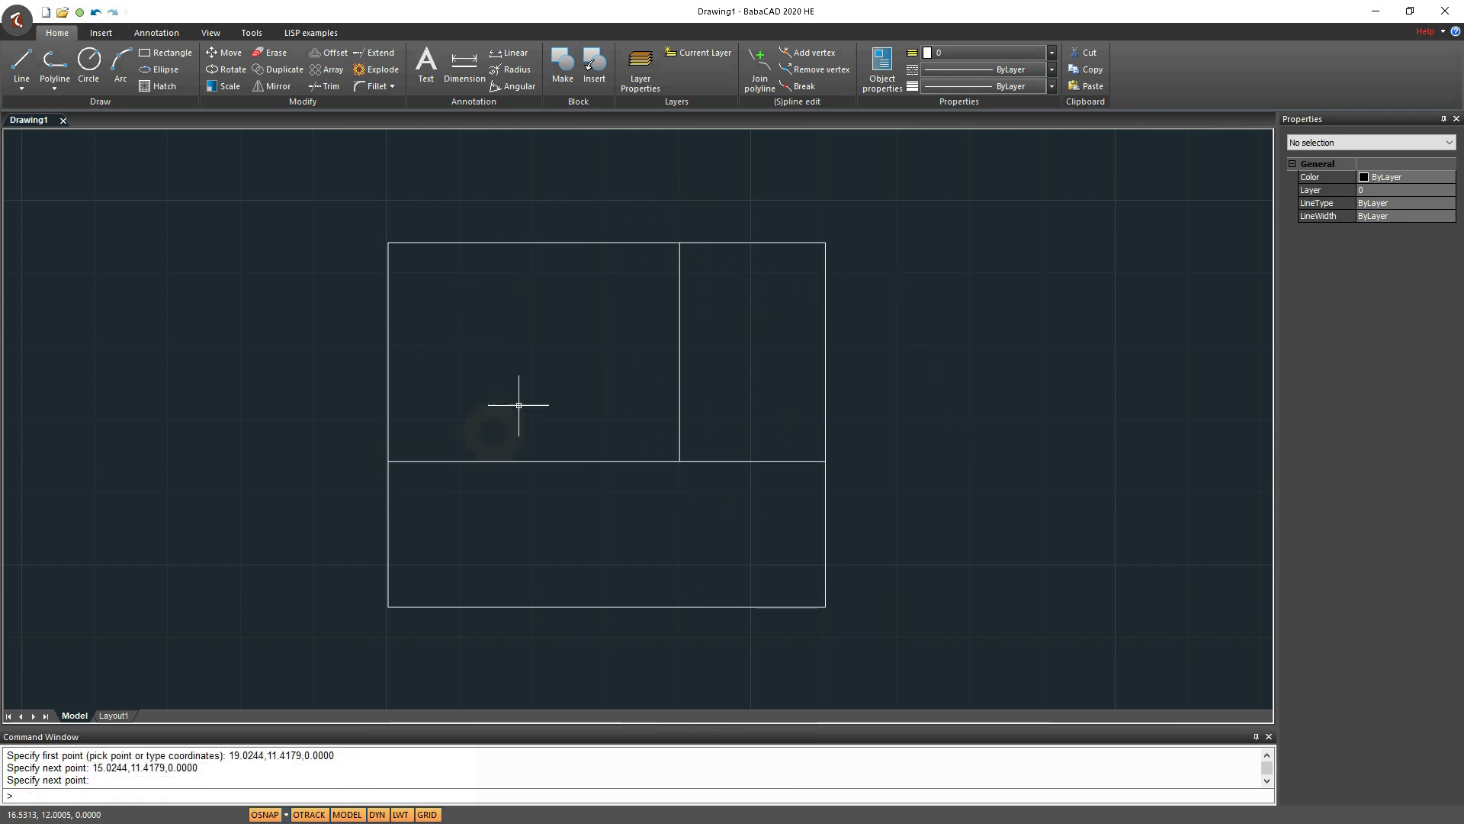
{"action": "left_click", "coordinate": [632, 464]}
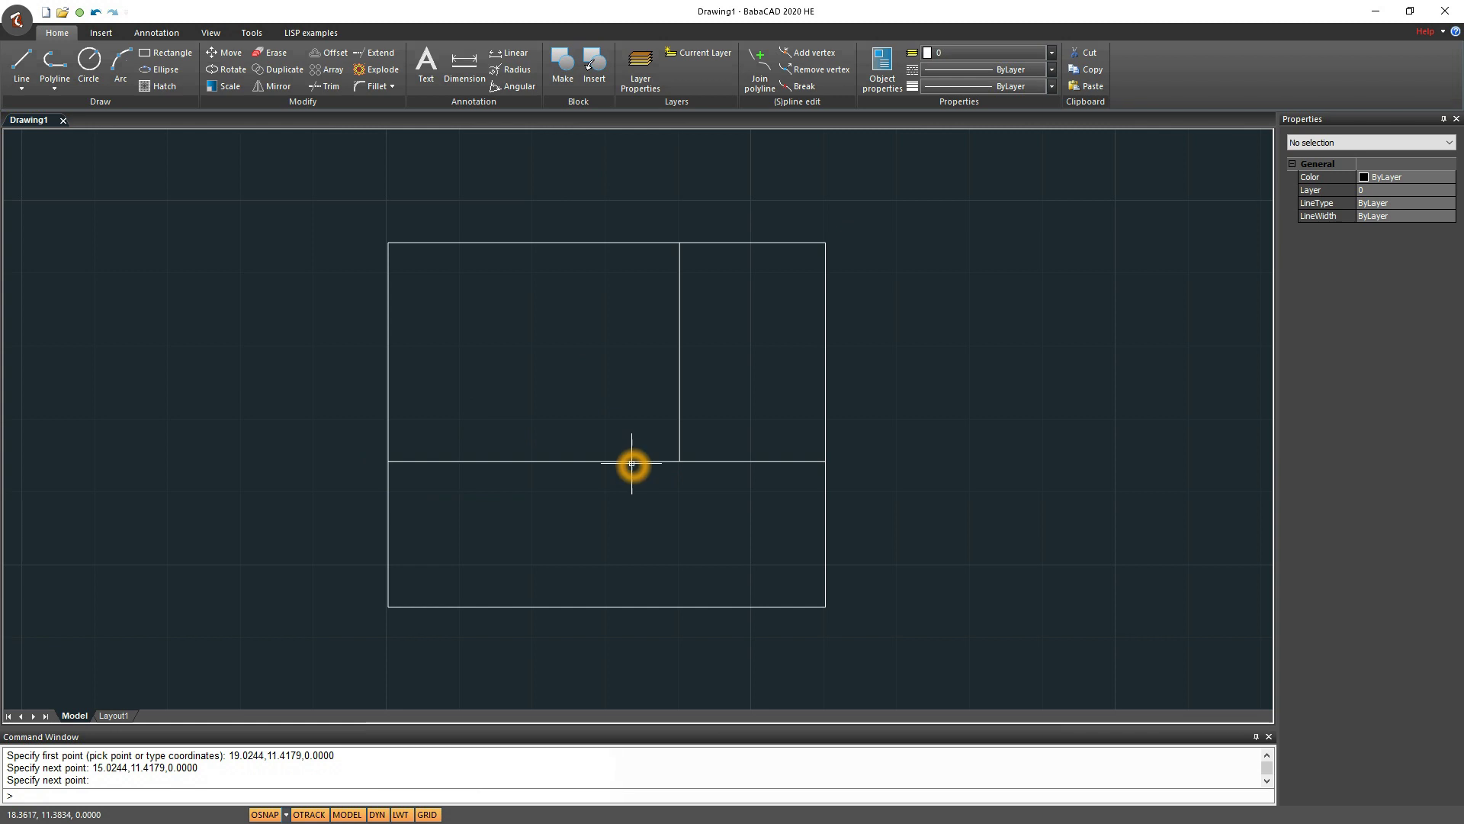
{"action": "left_click", "coordinate": [679, 460]}
{"action": "key", "text": "Escape"}
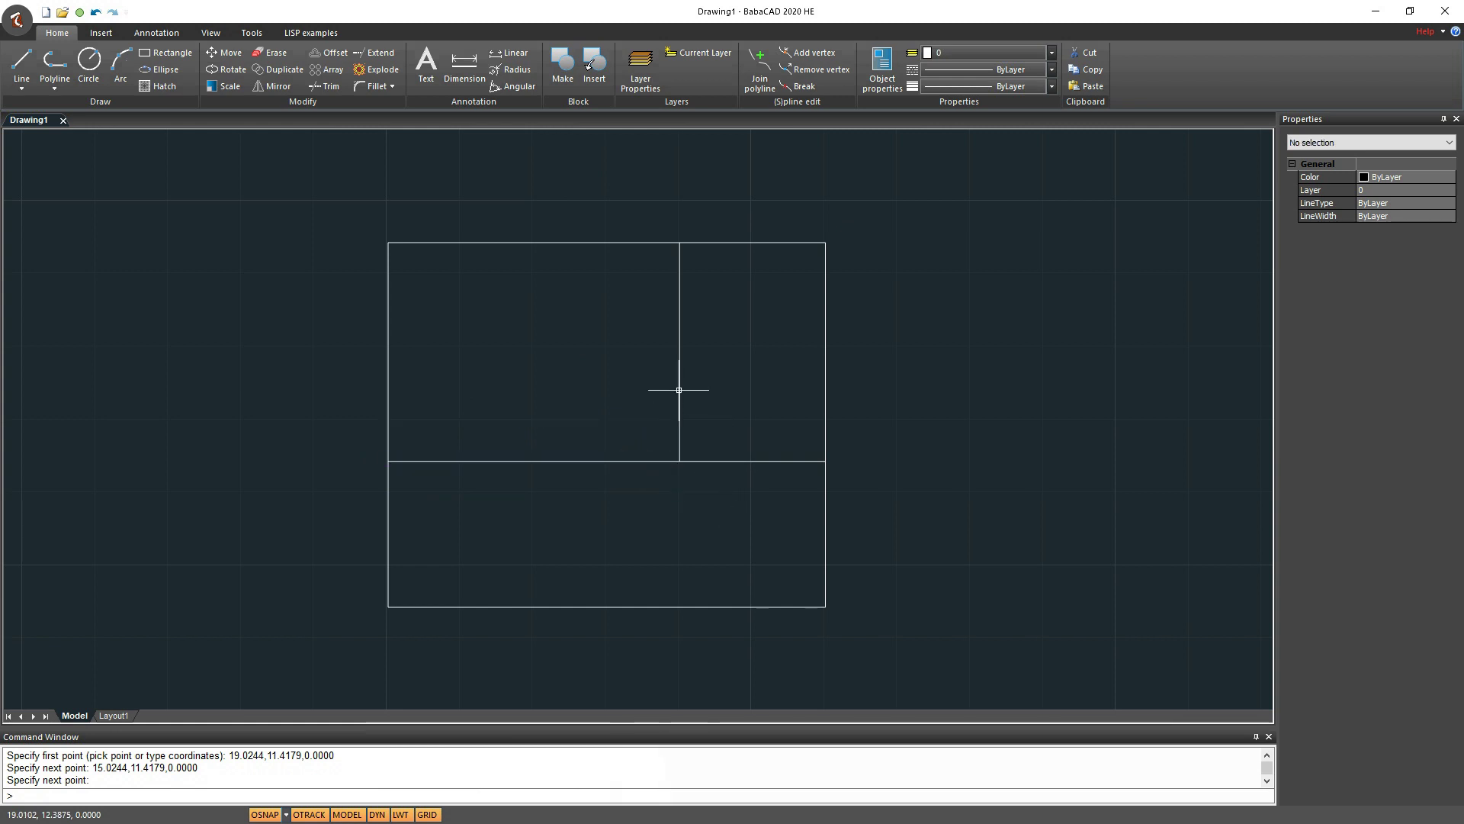
{"action": "left_click", "coordinate": [679, 389]}
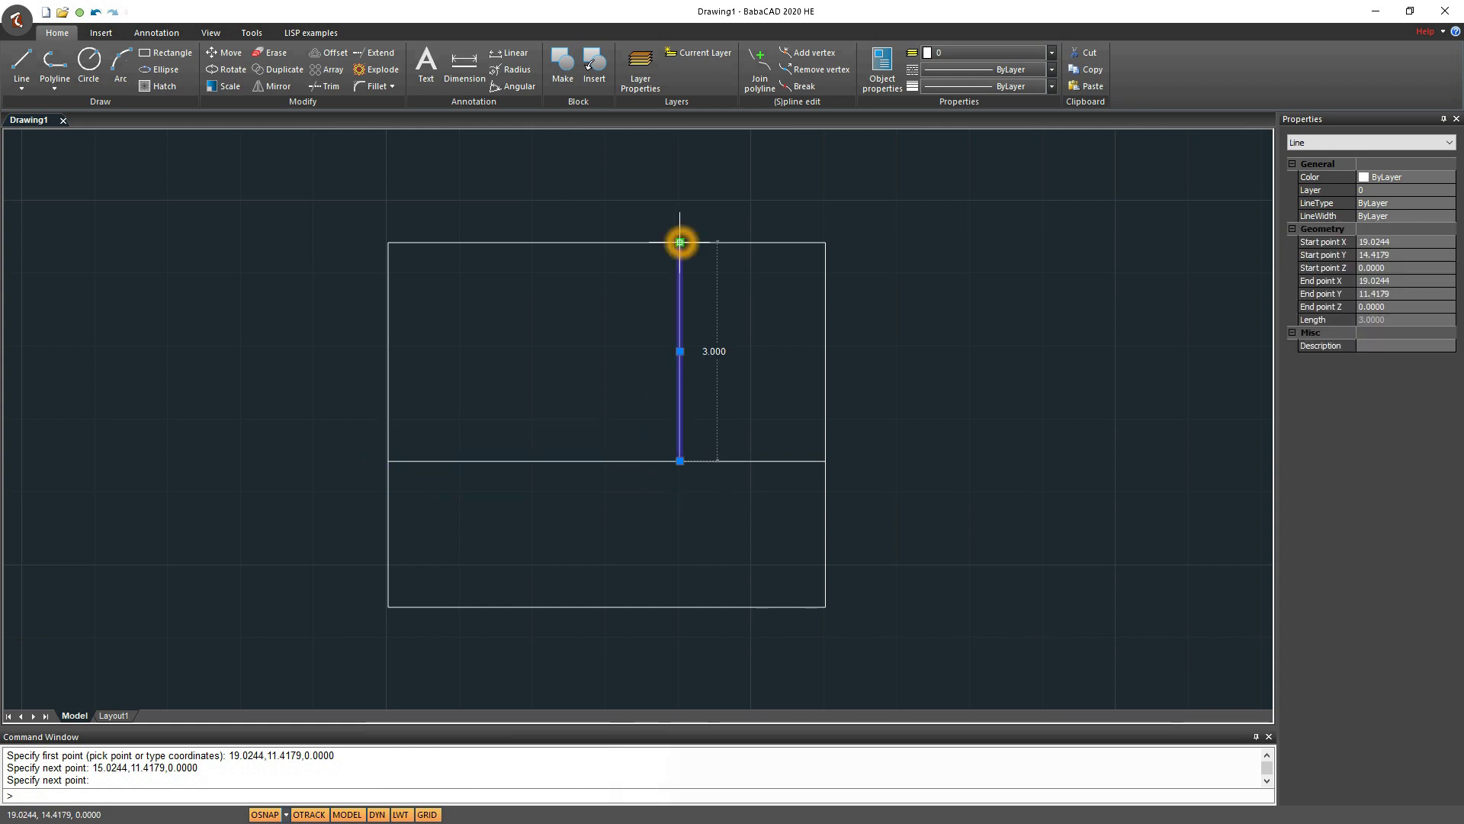
{"action": "key", "text": "Escape"}
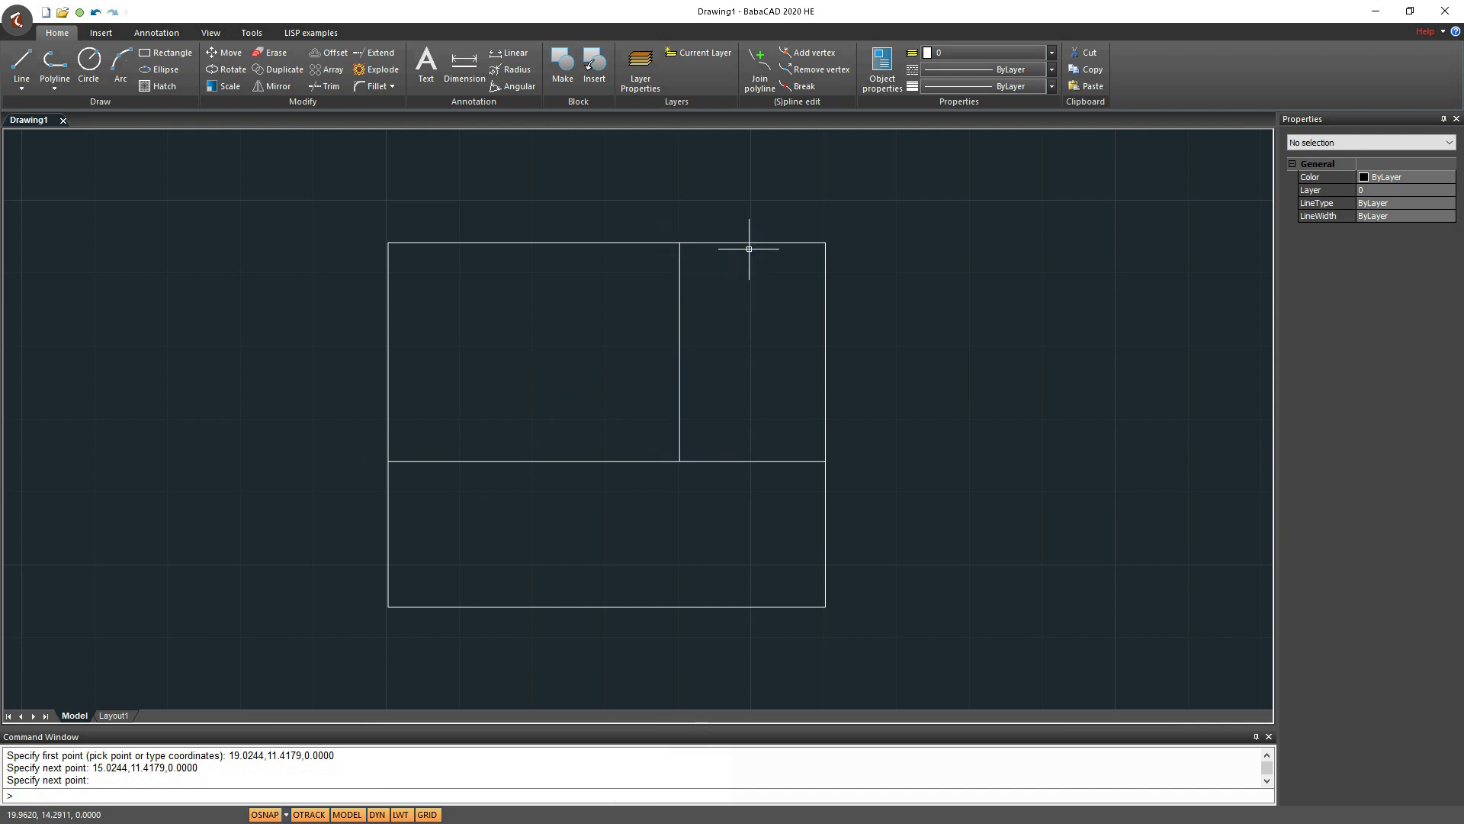
{"action": "left_click", "coordinate": [755, 242]}
{"action": "left_click", "coordinate": [825, 242]}
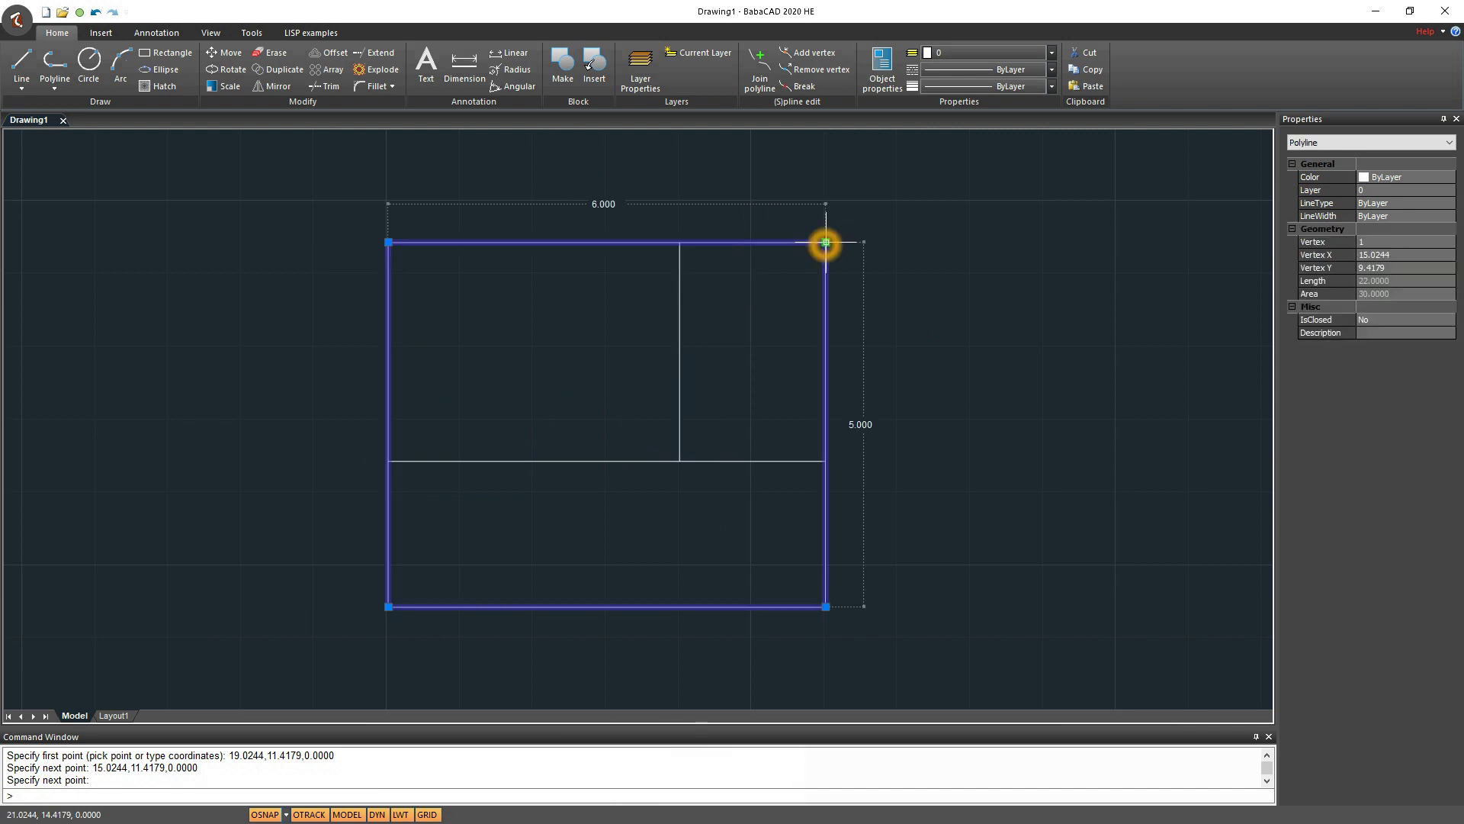
{"action": "key", "text": "Escape"}
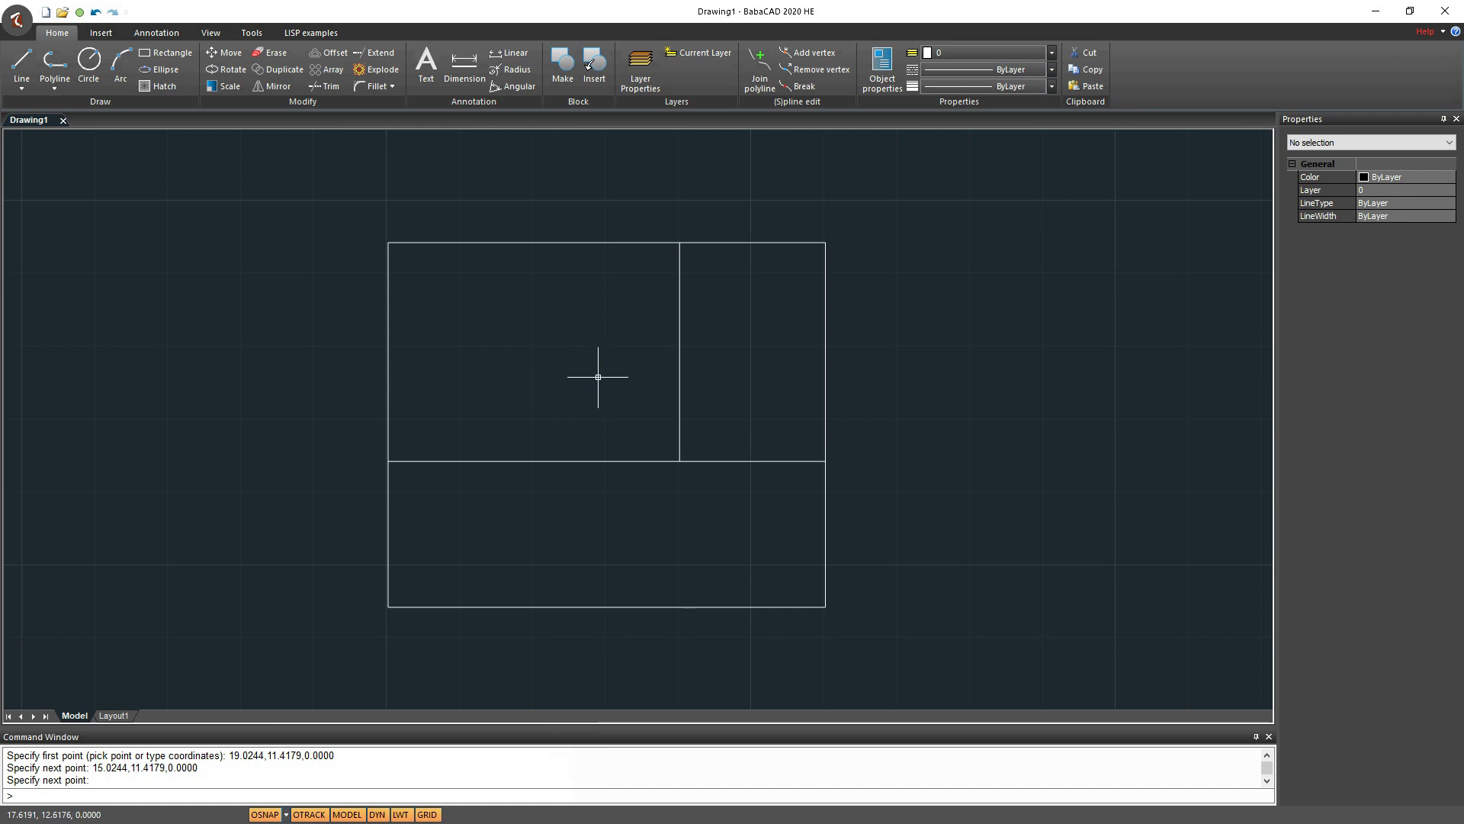
Join the vertical partition and the left part of the divider into one polyline with JOIN
{"action": "left_click", "coordinate": [679, 350]}
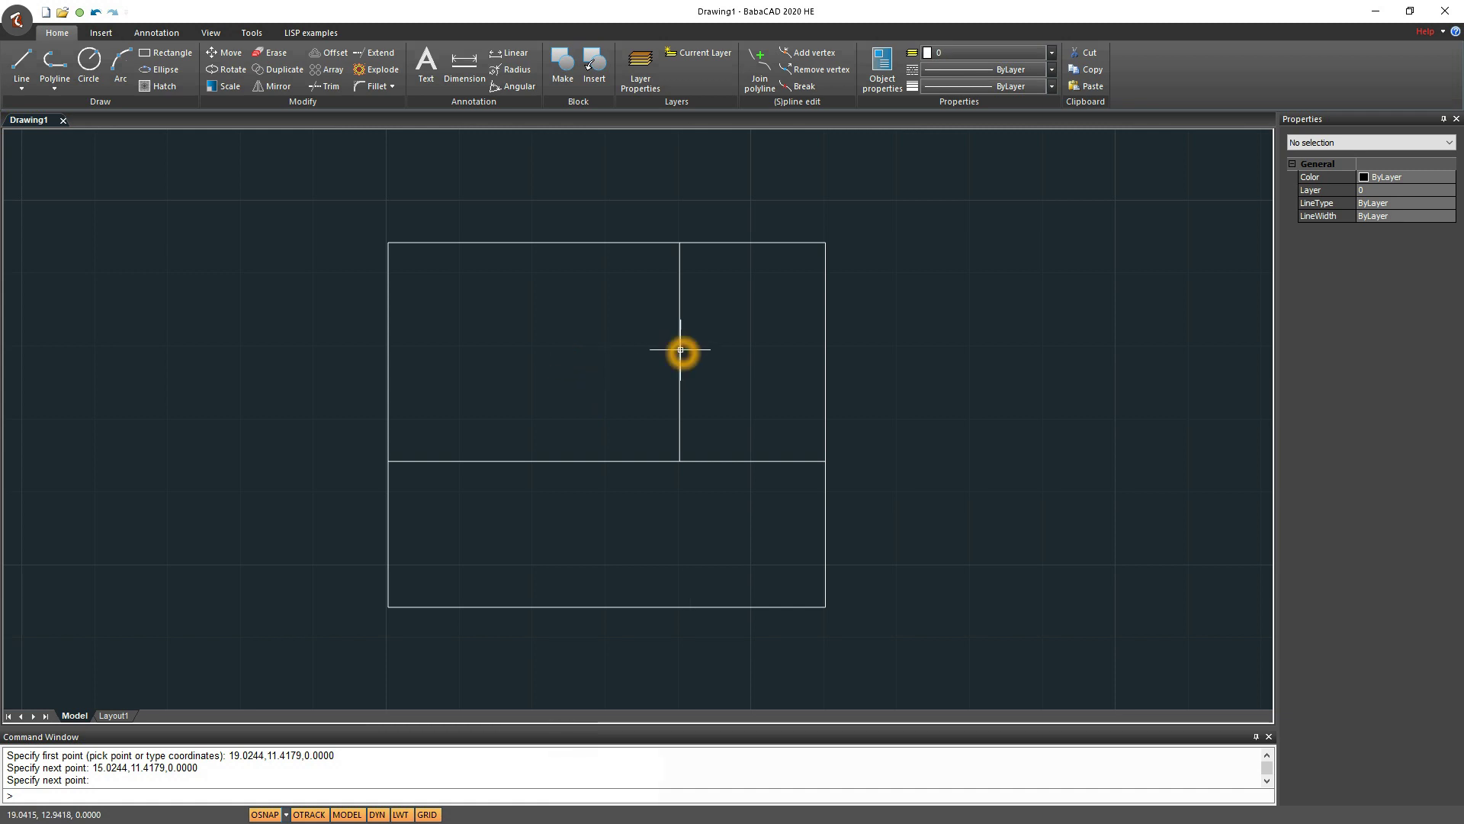
{"action": "left_click", "coordinate": [666, 461]}
{"action": "left_click", "coordinate": [684, 399]}
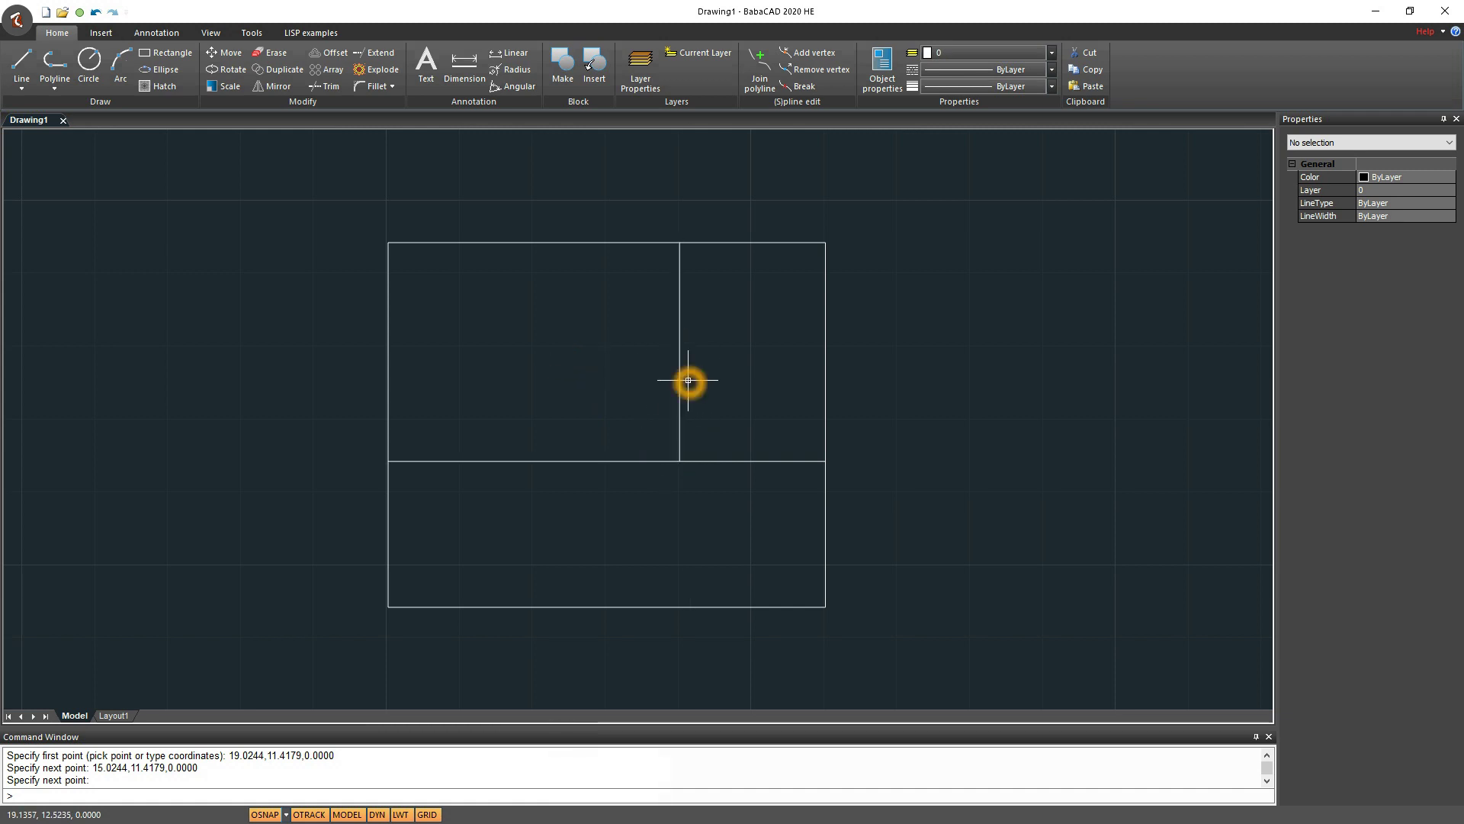
{"action": "left_click", "coordinate": [605, 415]}
{"action": "left_click", "coordinate": [641, 412]}
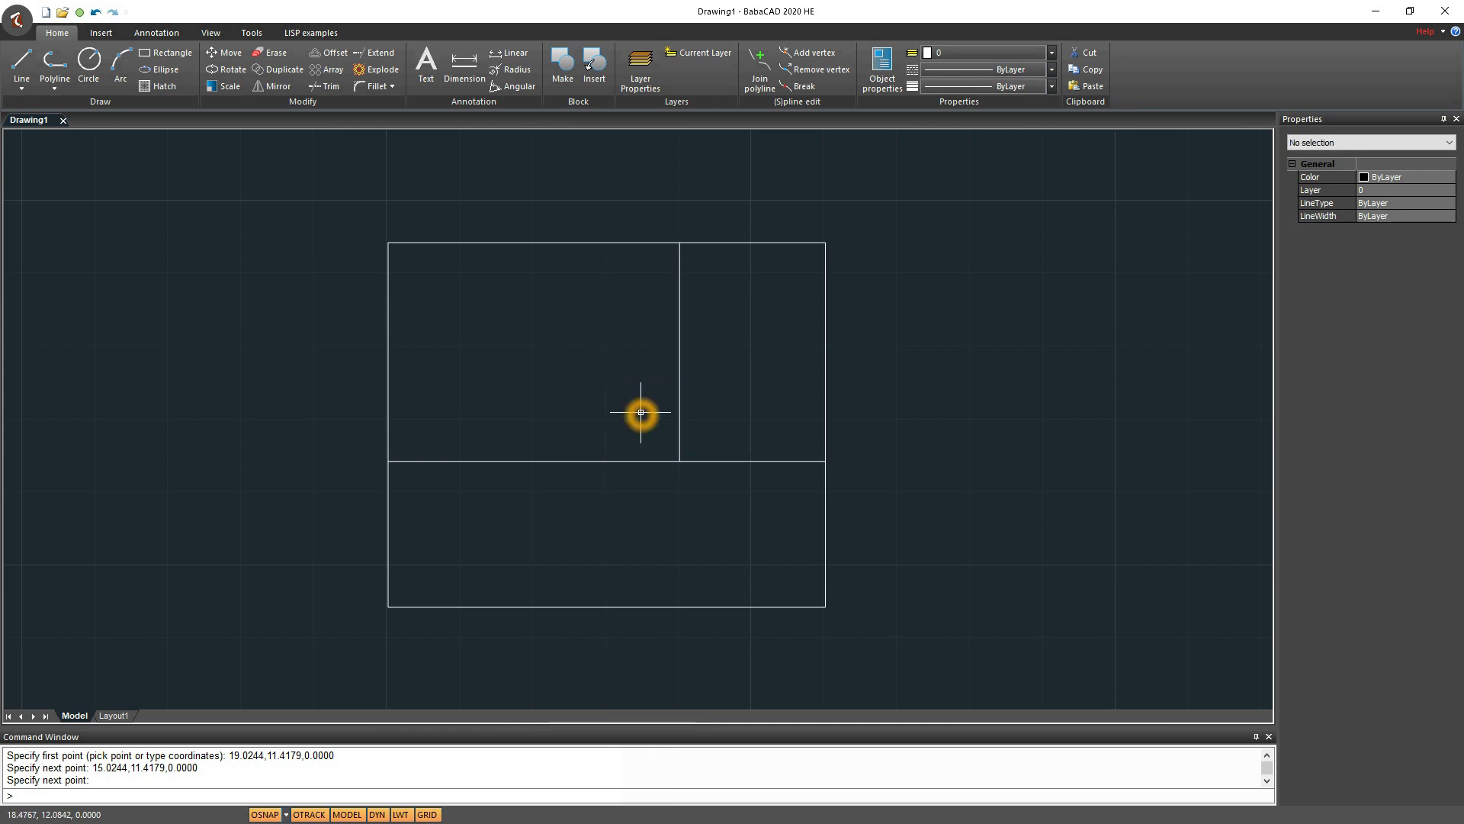
{"action": "left_click_drag", "start_coordinate": [693, 399], "coordinate": [580, 476]}
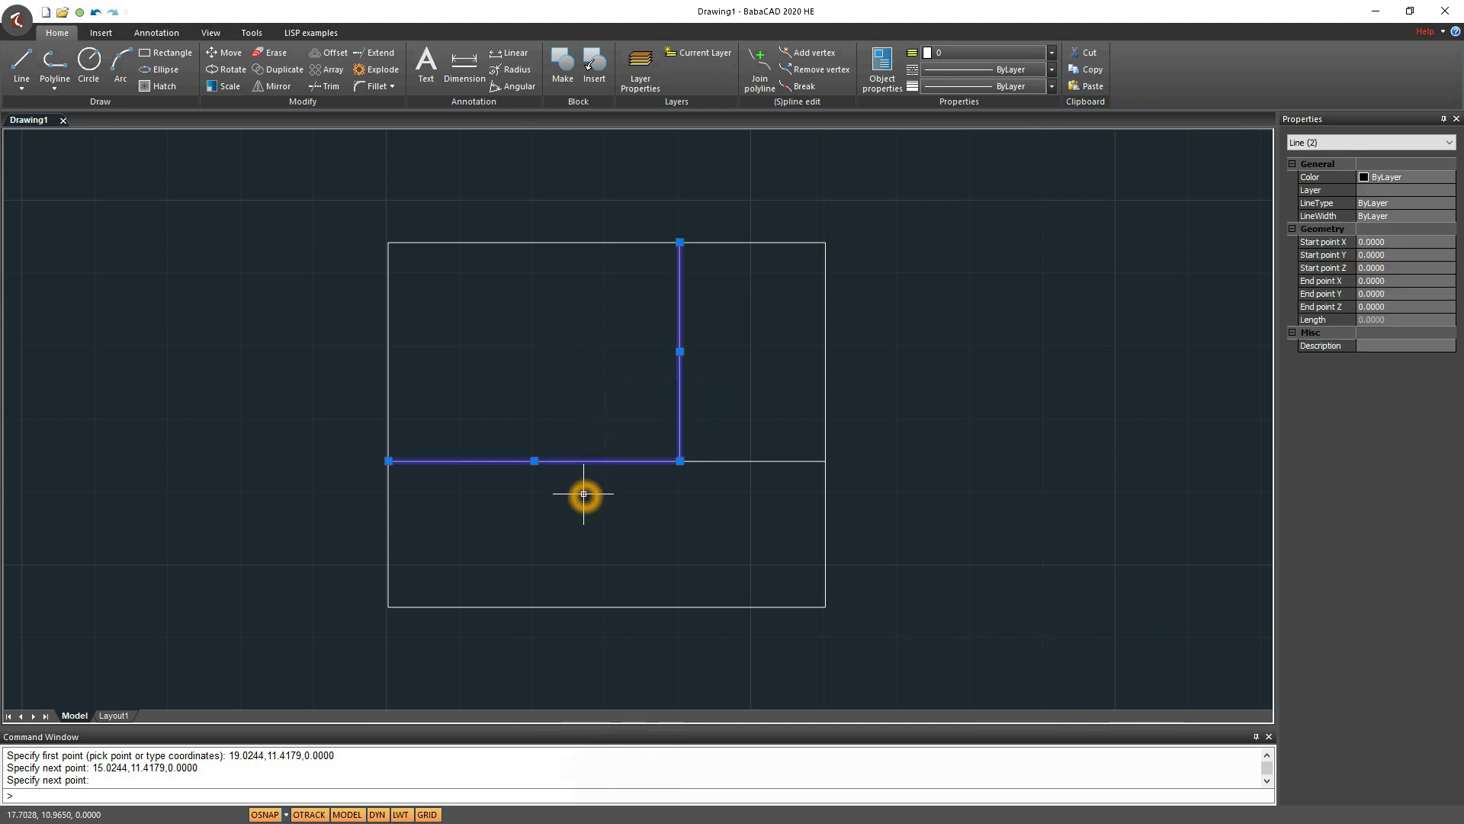
{"action": "type", "text": "join"}
{"action": "key", "text": "Return"}
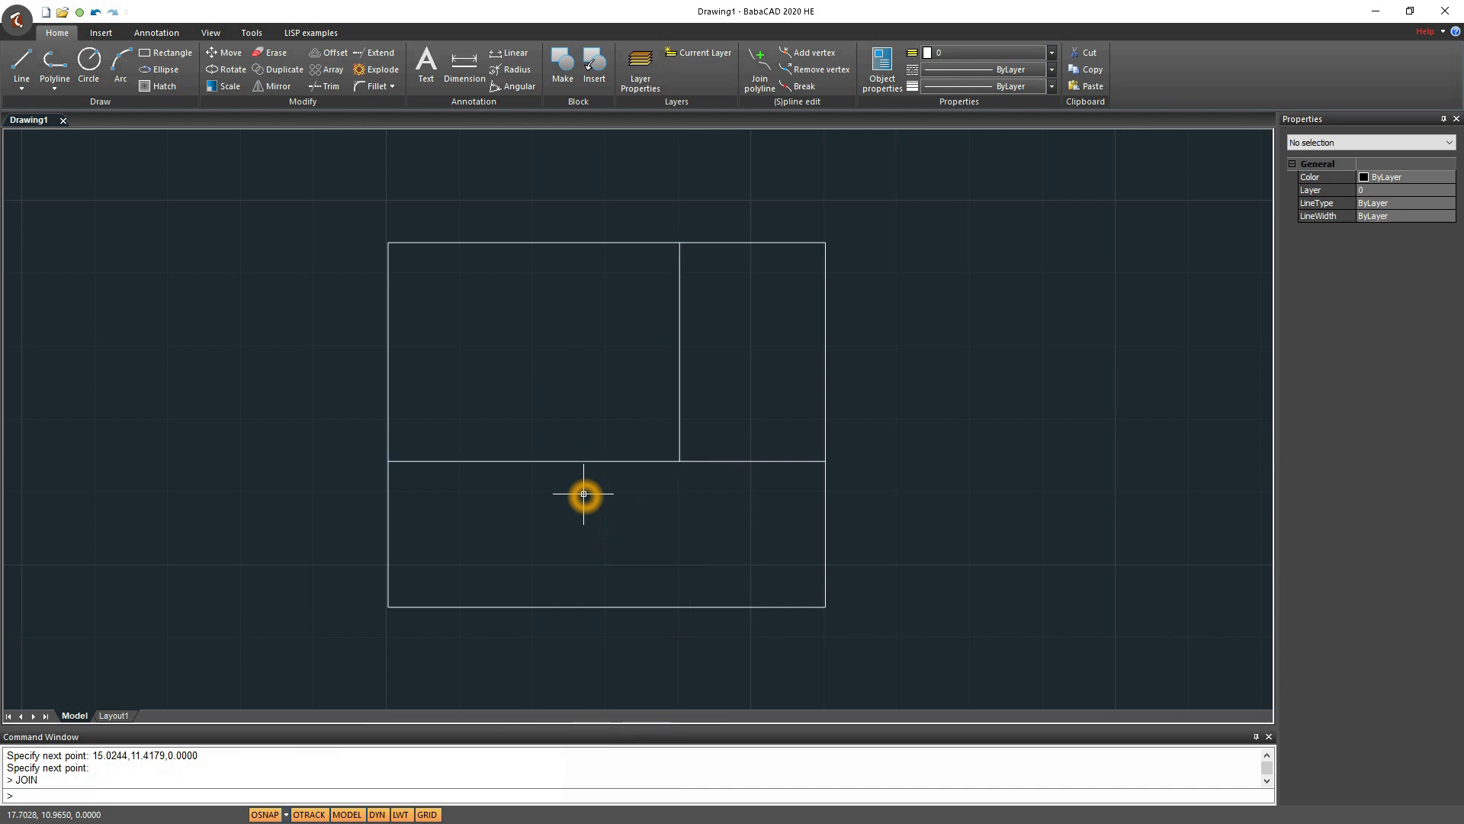
{"action": "left_click", "coordinate": [595, 461]}
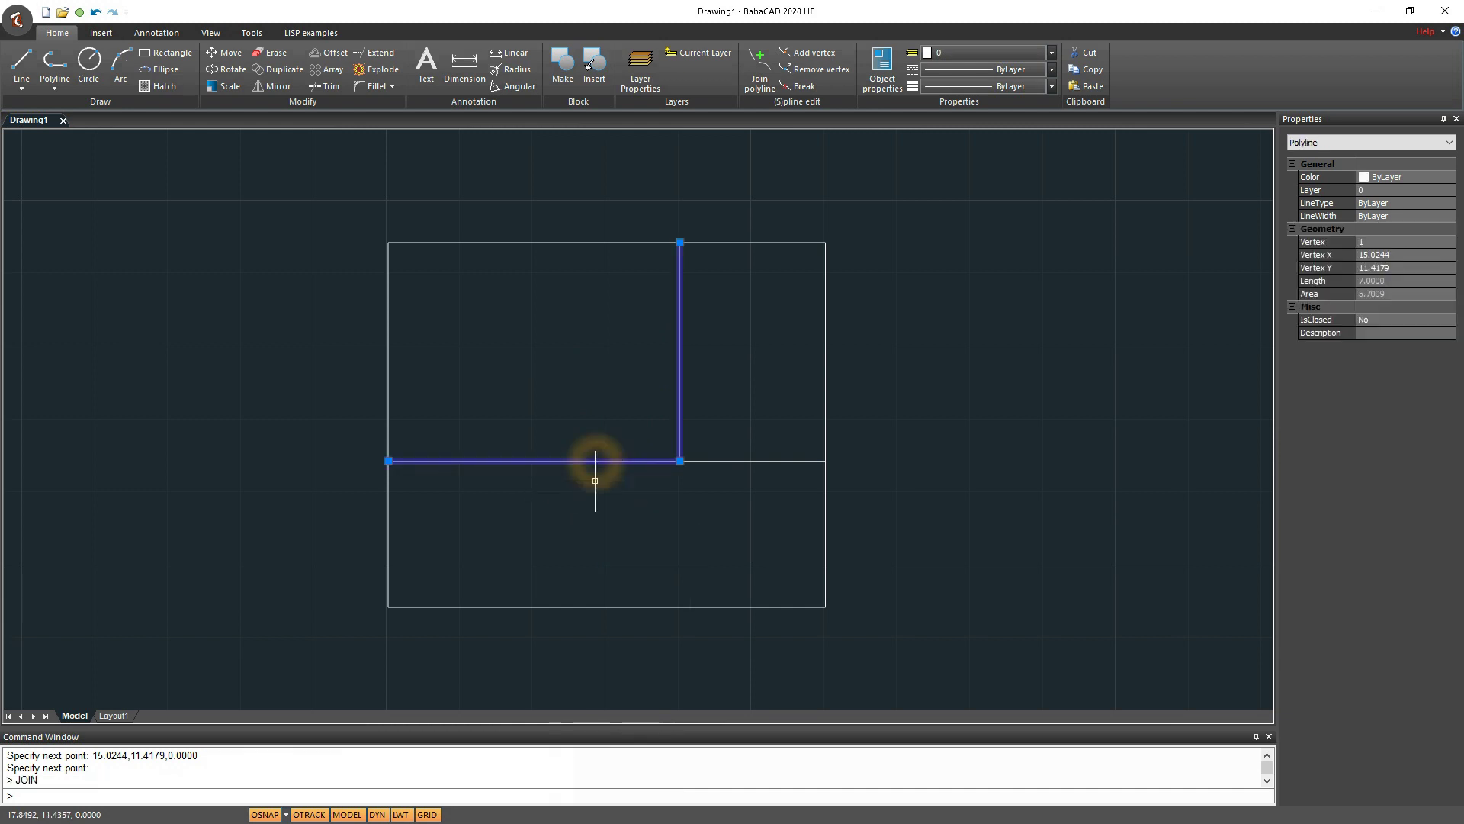
{"action": "key", "text": "Escape"}
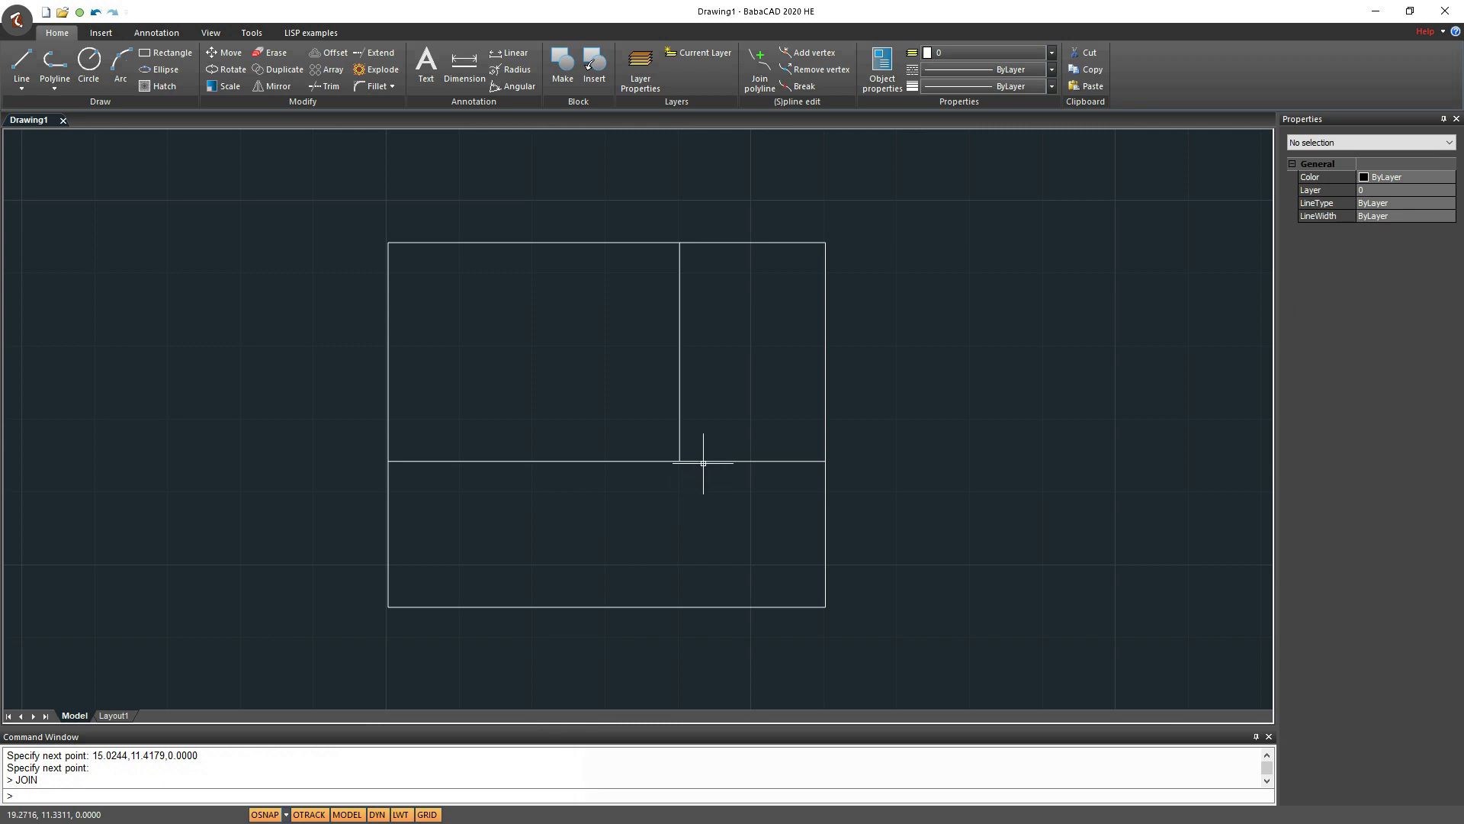
Redraw the vertical partition line from the wall junction up to its top end
{"action": "left_click", "coordinate": [706, 460]}
{"action": "key", "text": "Escape"}
{"action": "left_click", "coordinate": [679, 422]}
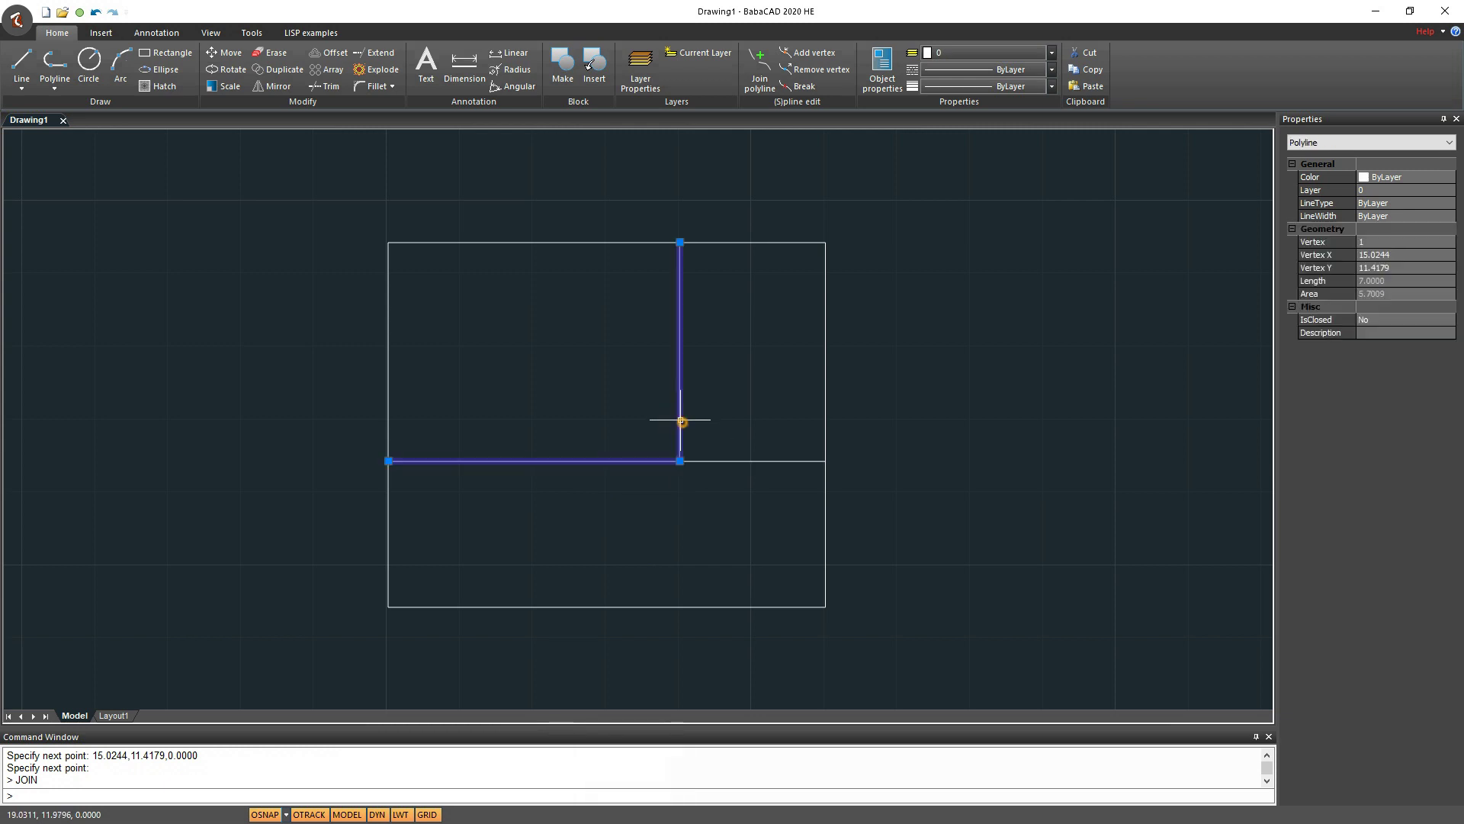
{"action": "key", "text": "Escape"}
{"action": "left_click", "coordinate": [732, 395]}
{"action": "type", "text": "l"}
{"action": "key", "text": "Return"}
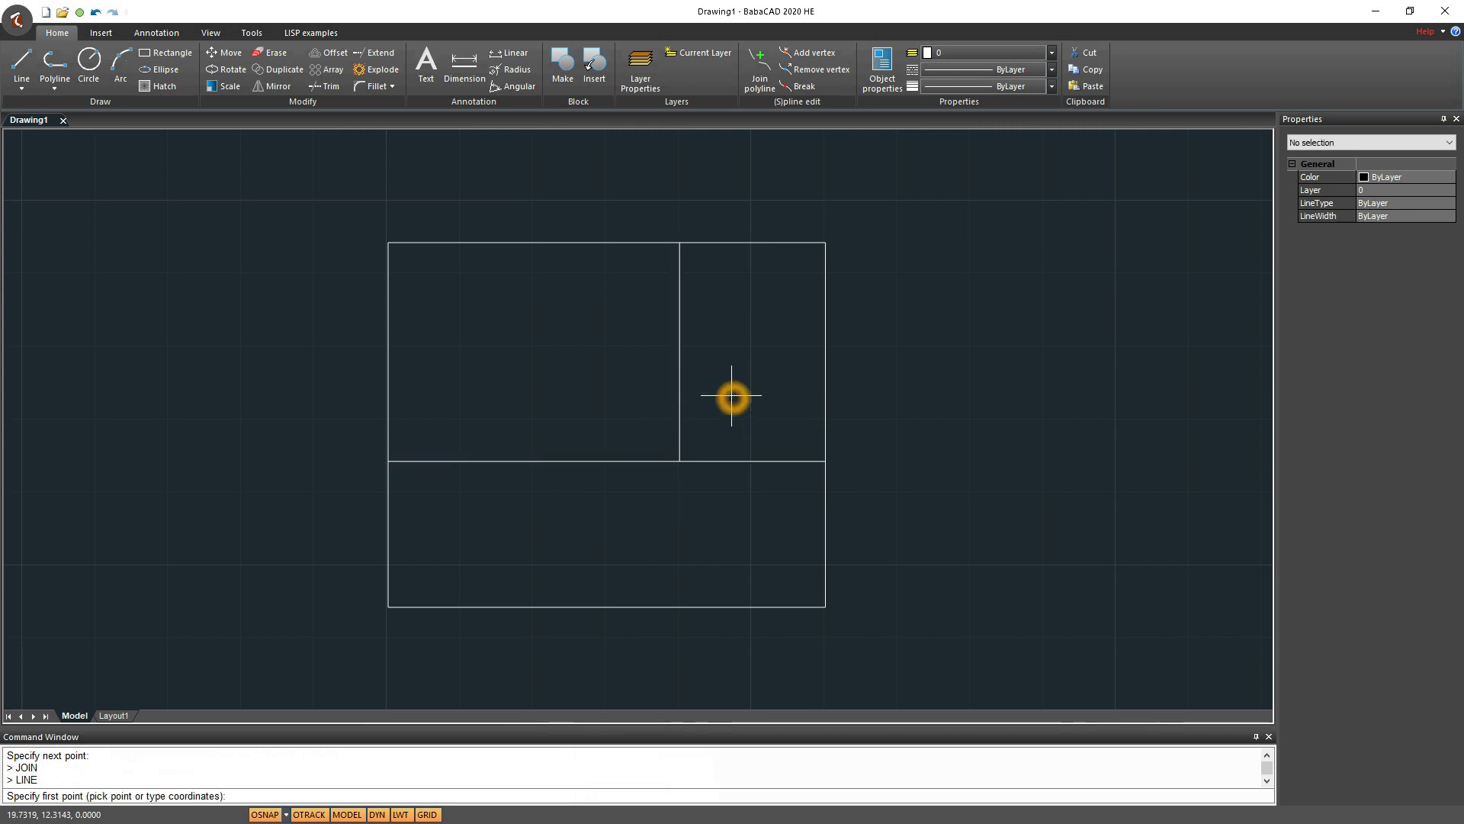
{"action": "left_click", "coordinate": [680, 461]}
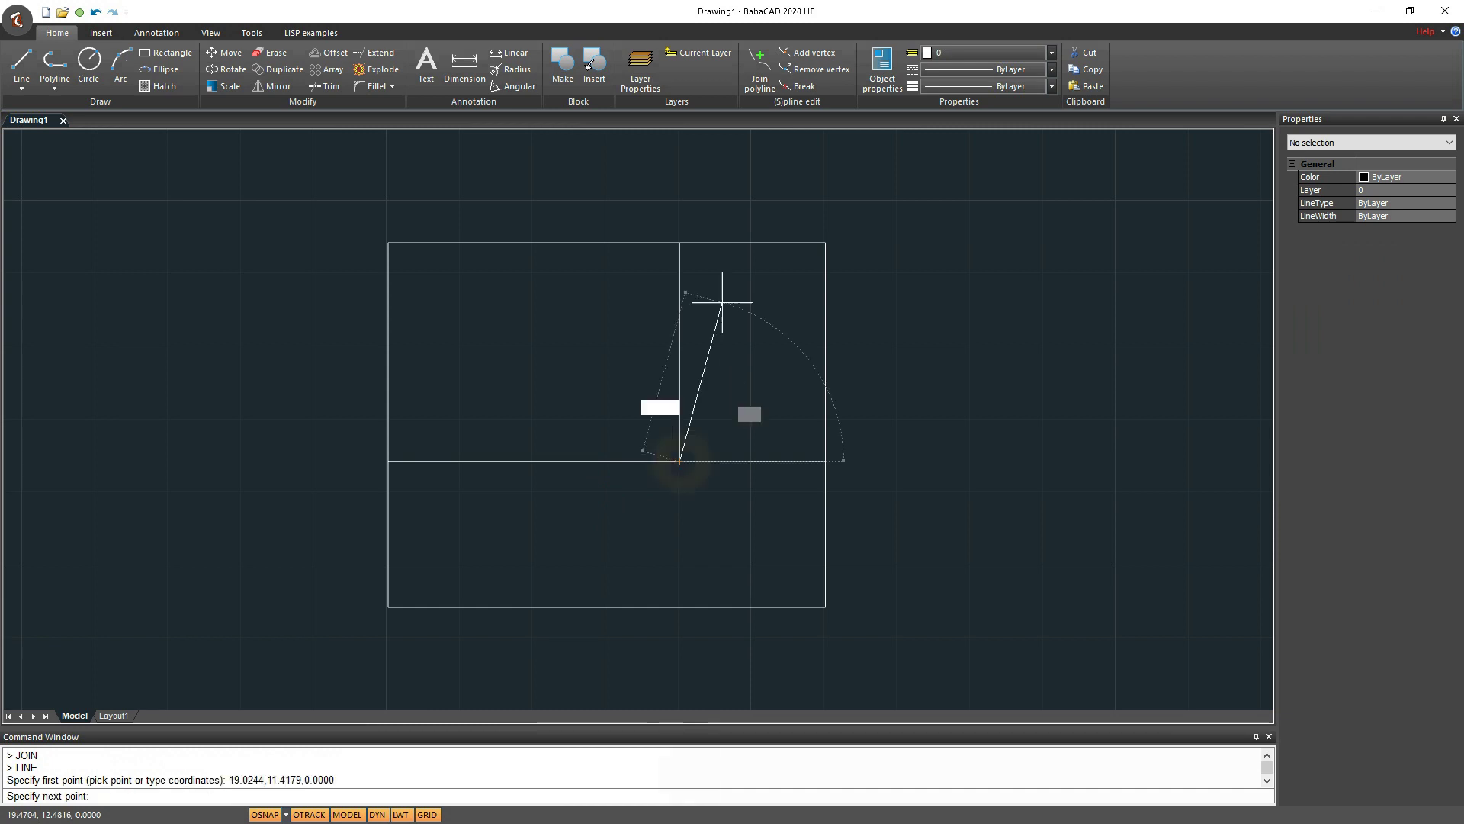
{"action": "left_click", "coordinate": [679, 242]}
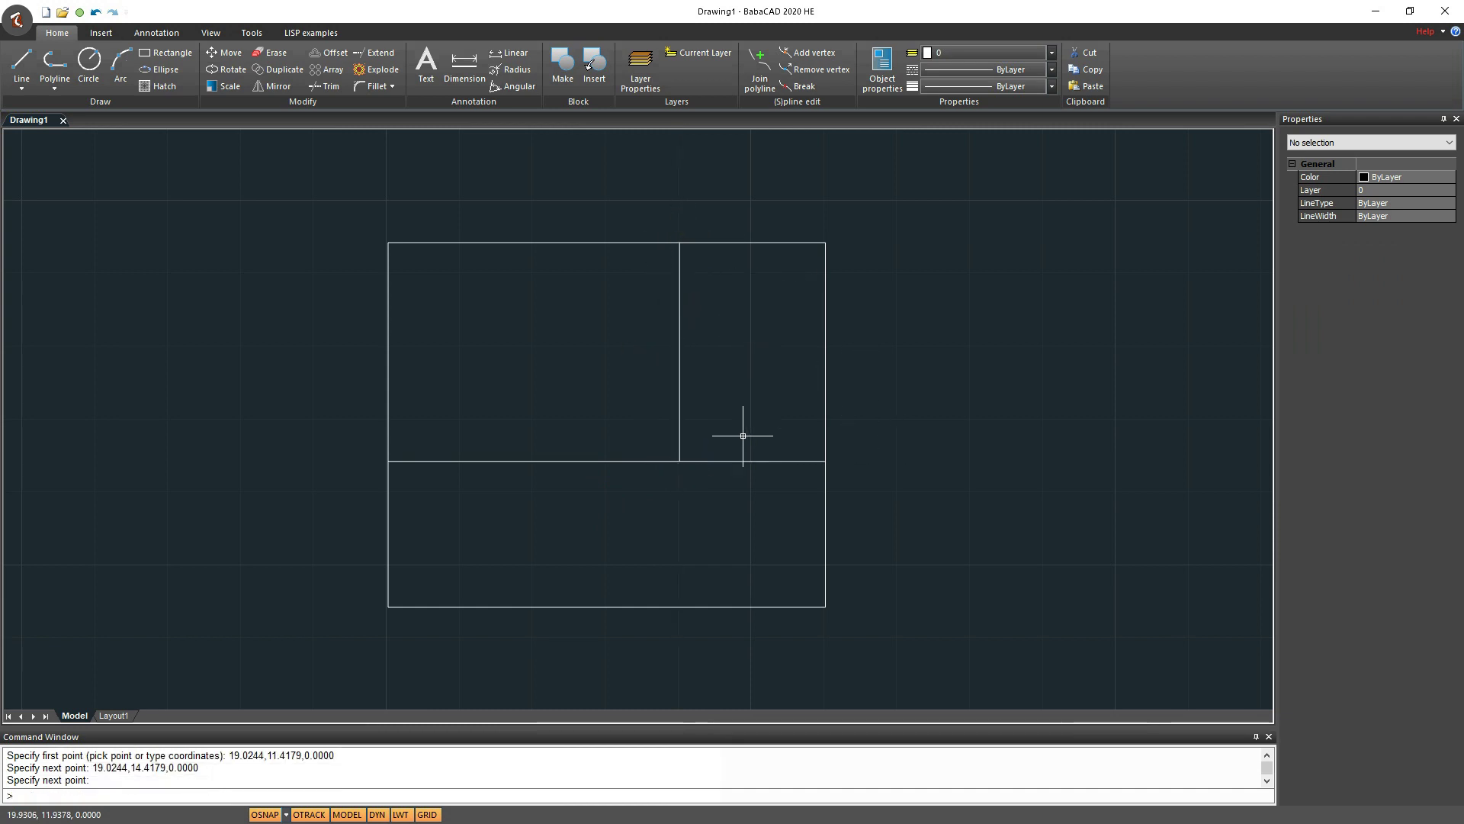
Join the redrawn vertical partition with the right part of the horizontal wall
{"action": "left_click", "coordinate": [745, 460]}
{"action": "left_click", "coordinate": [676, 377]}
{"action": "left_click", "coordinate": [682, 378]}
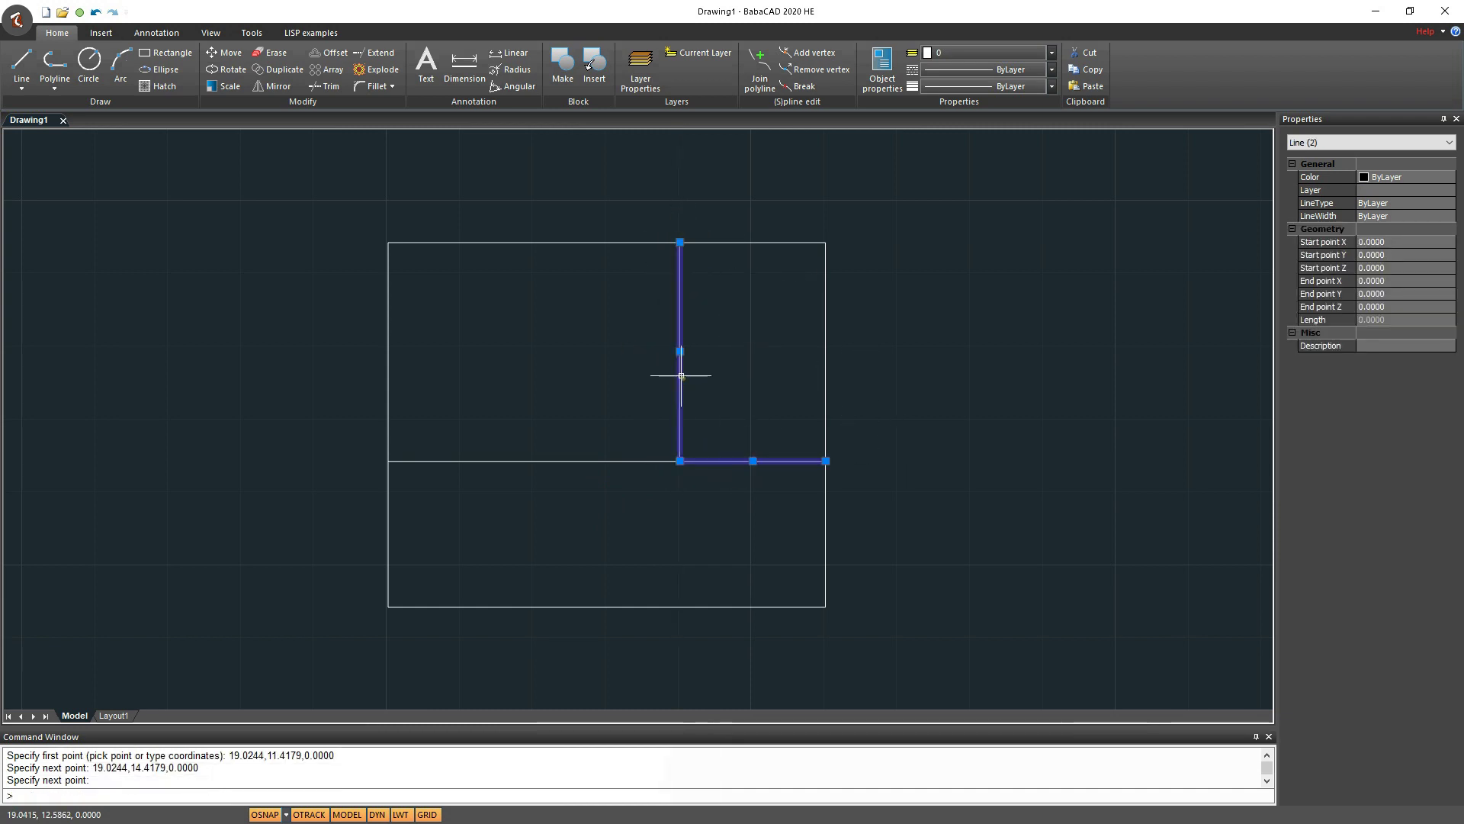
{"action": "type", "text": "JOIN"}
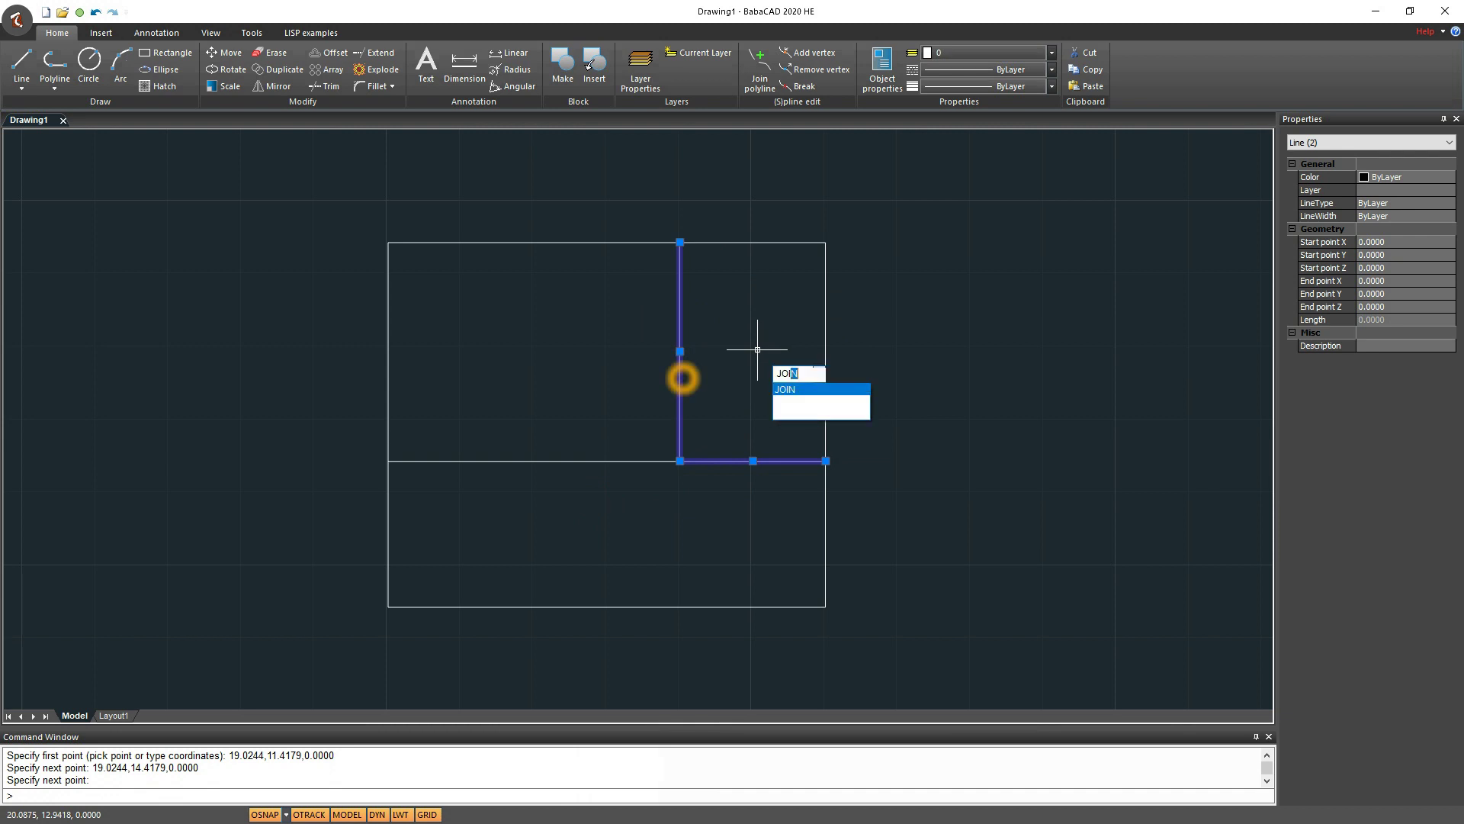
{"action": "key", "text": "Return"}
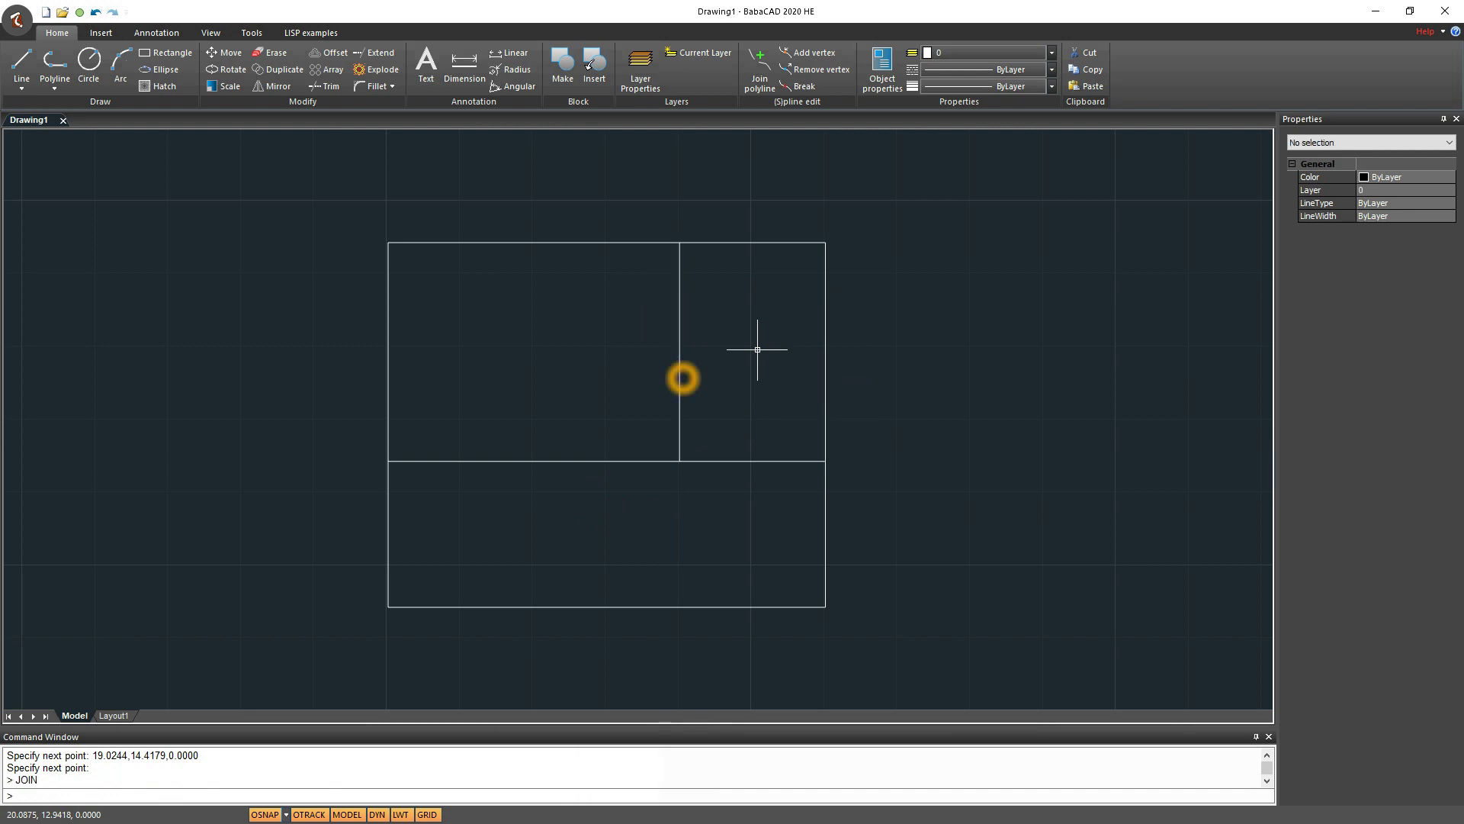
{"action": "left_click", "coordinate": [664, 464]}
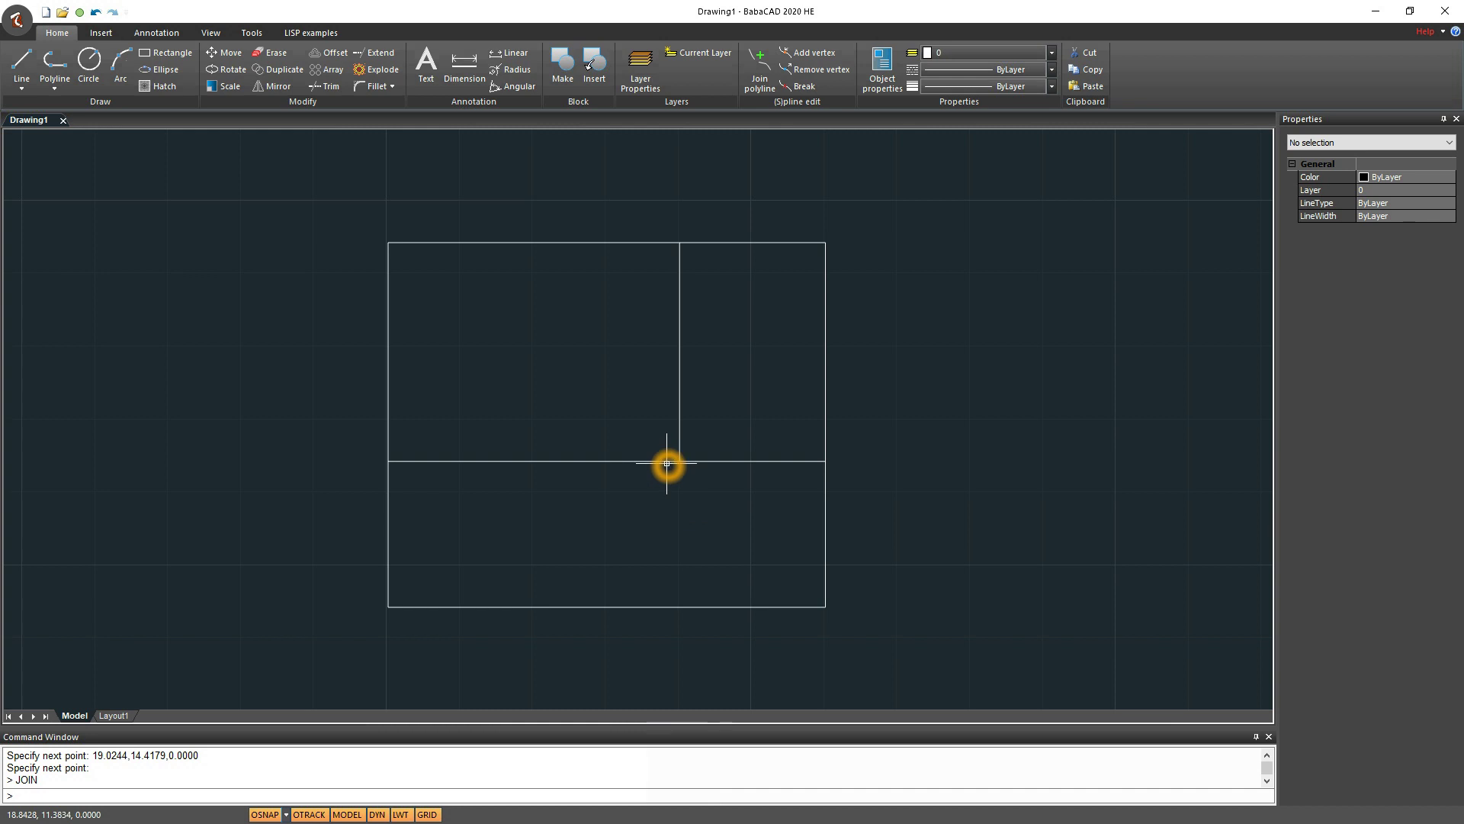
{"action": "left_click", "coordinate": [647, 523]}
{"action": "left_click", "coordinate": [635, 523]}
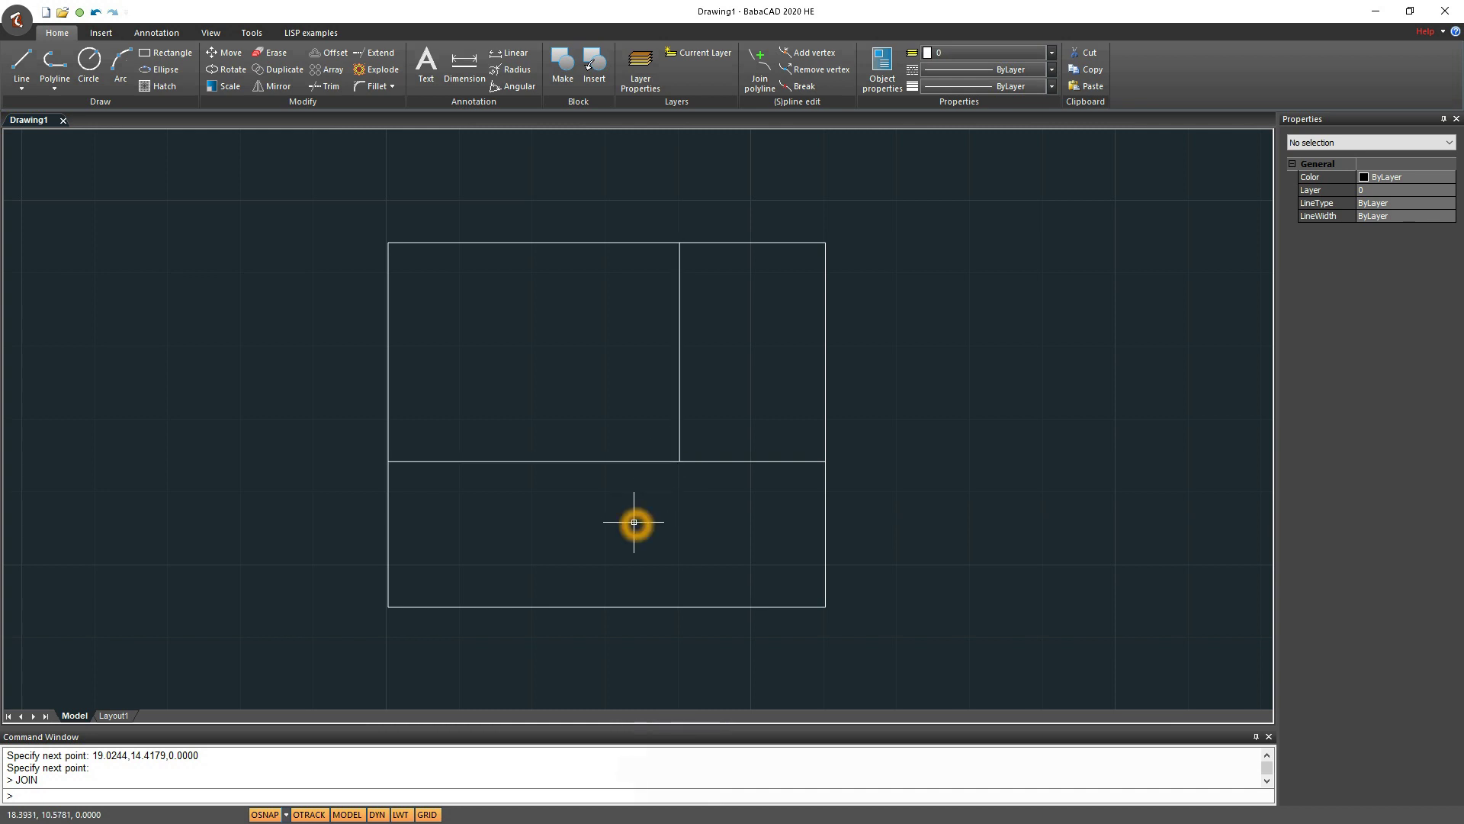
{"action": "left_click", "coordinate": [744, 396]}
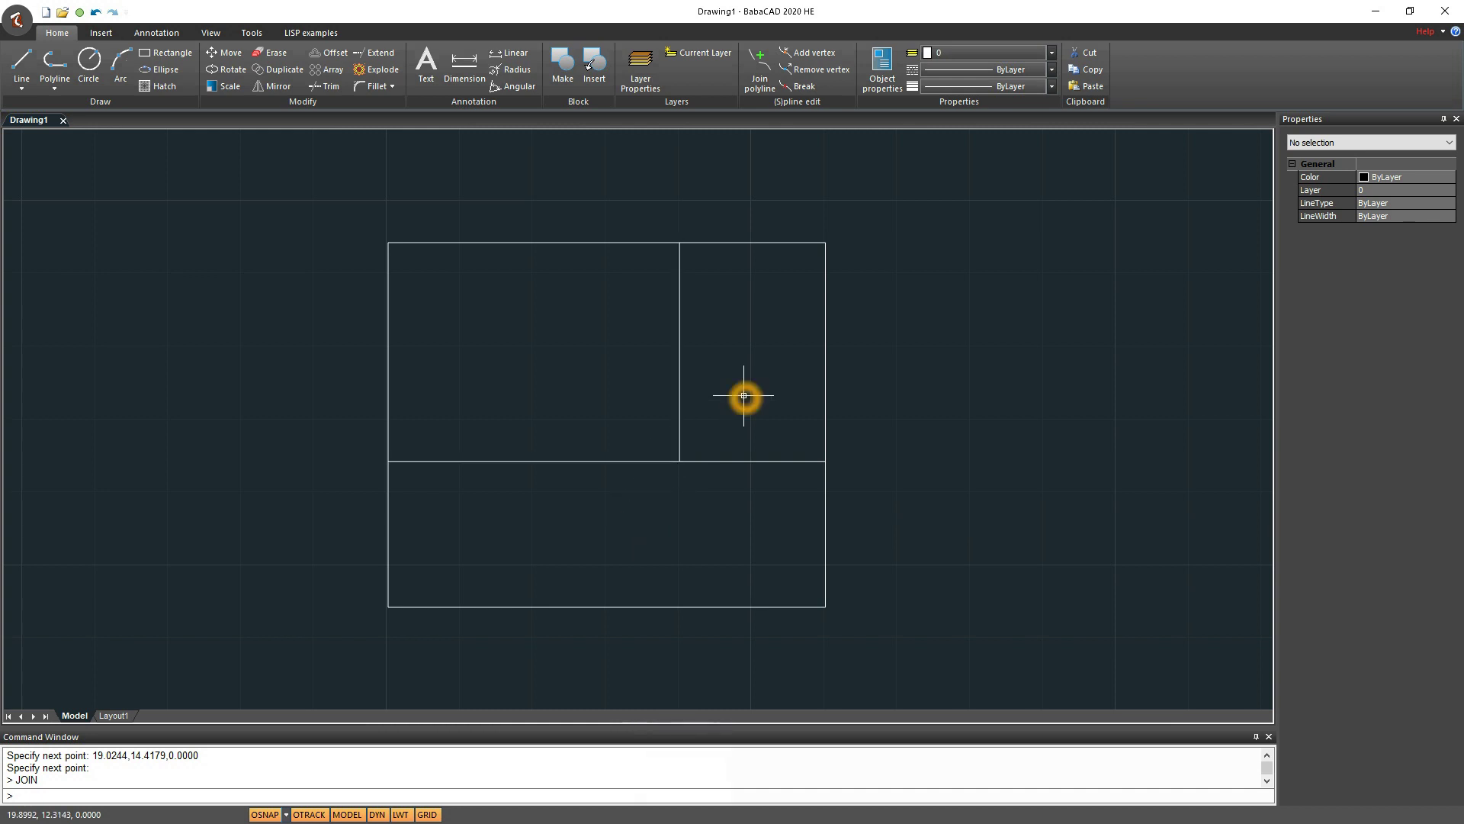
{"action": "left_click", "coordinate": [591, 378]}
{"action": "left_click", "coordinate": [730, 535]}
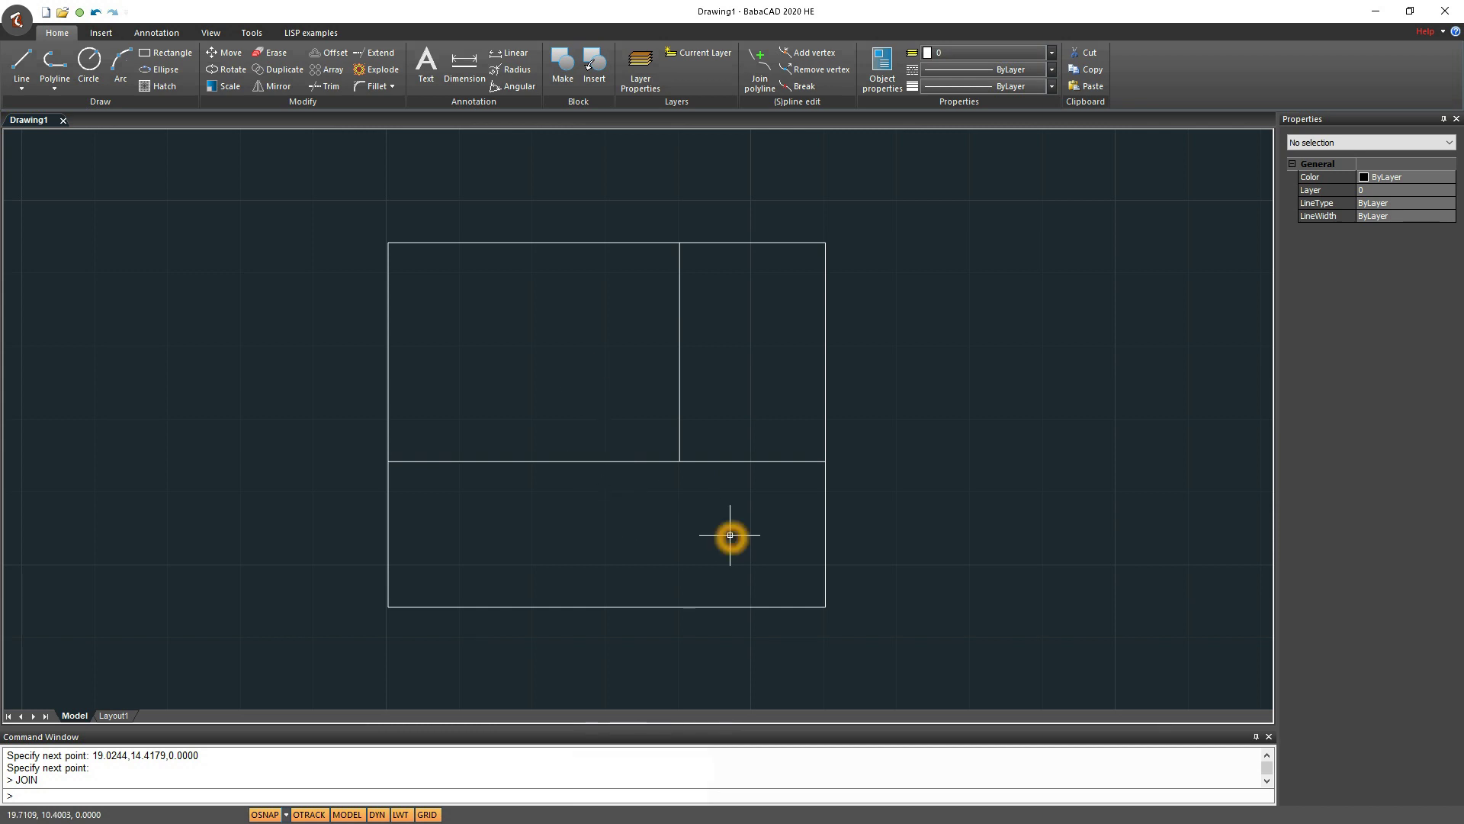
{"action": "left_click", "coordinate": [639, 495]}
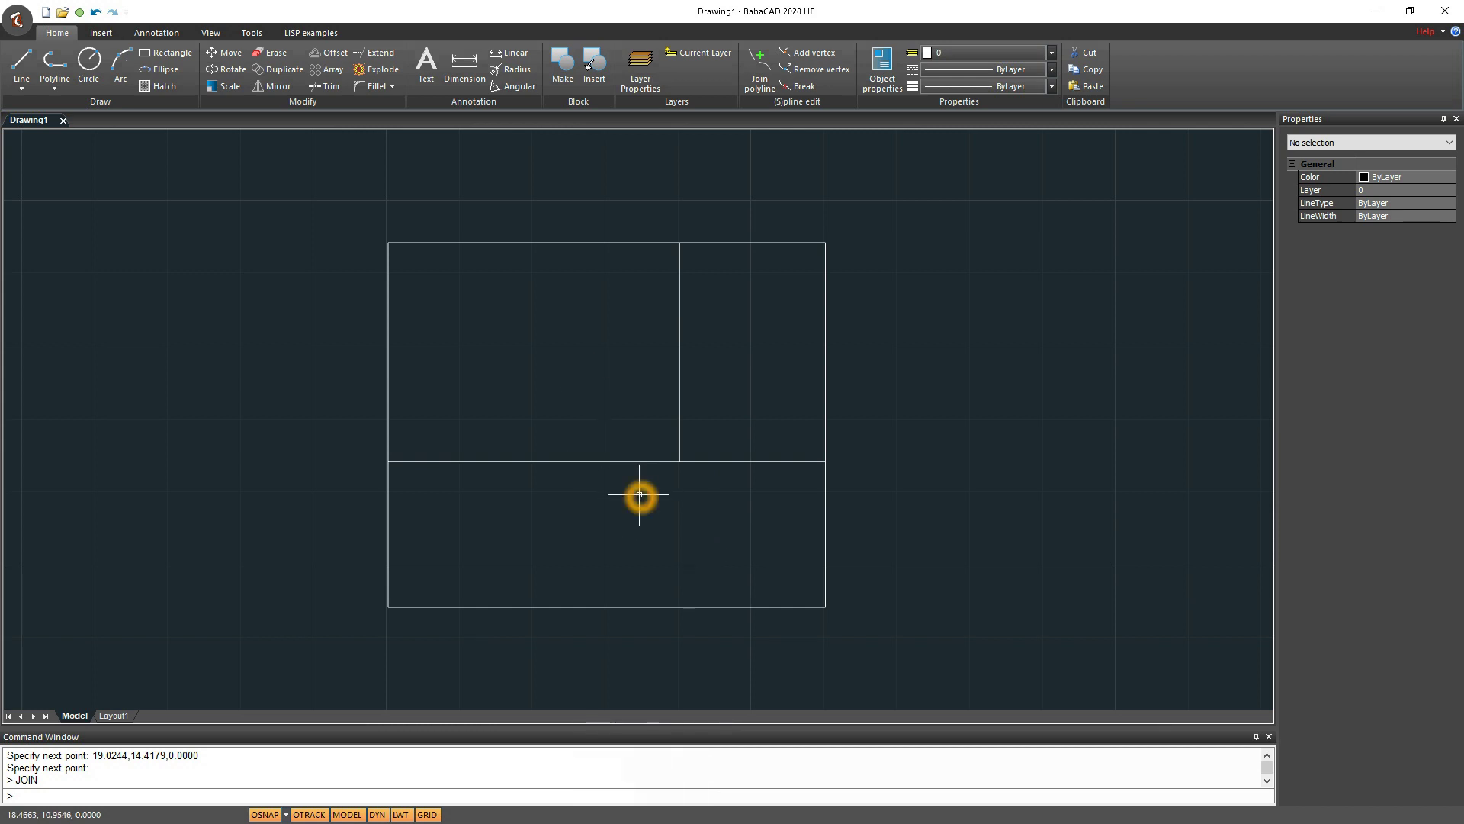
Draw a partition from the wall junction 0.5 left, then down to the bottom wall
{"action": "type", "text": "line"}
{"action": "key", "text": "Return"}
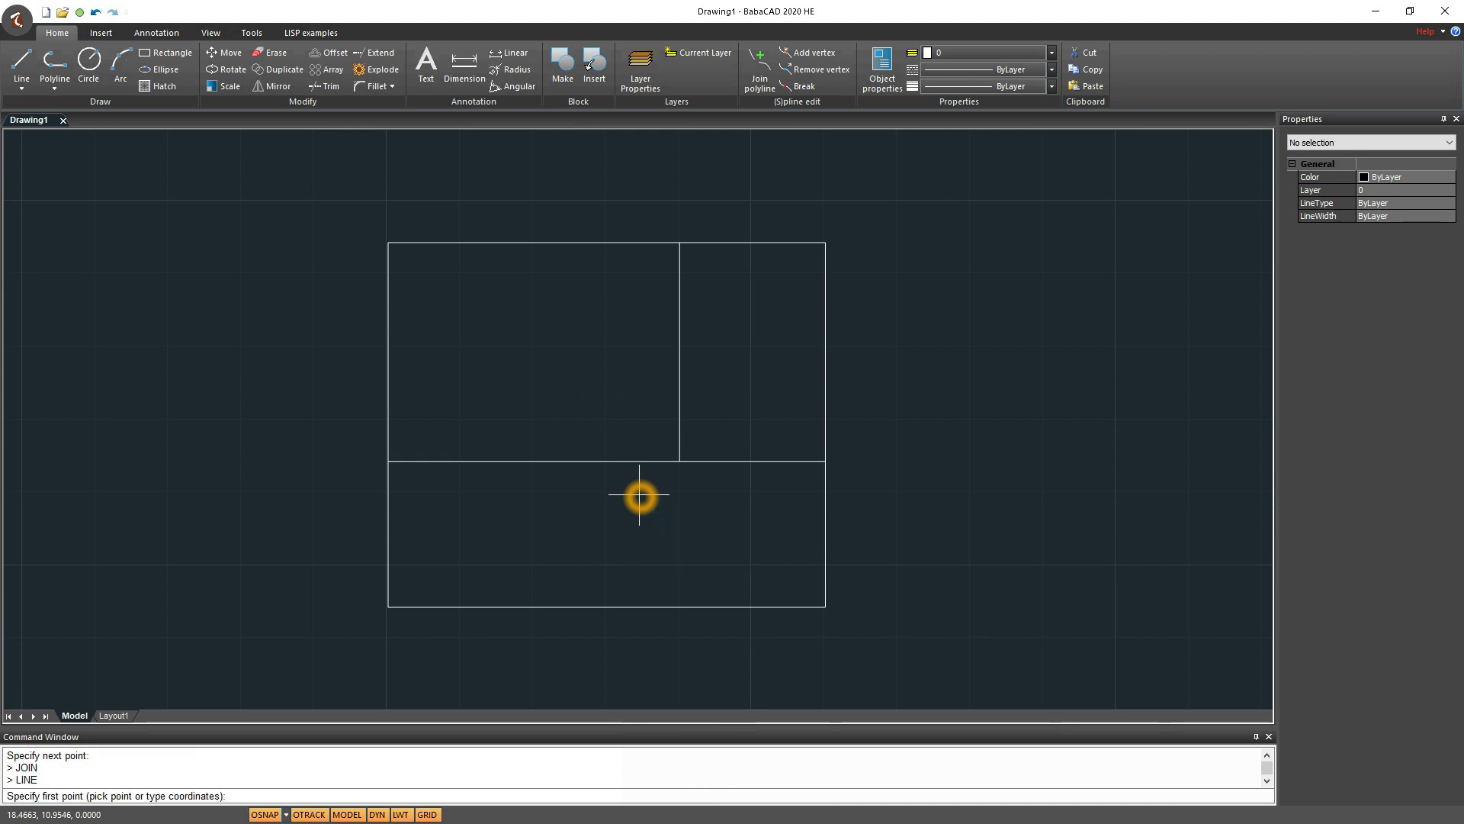
{"action": "scroll", "coordinate": [639, 495], "scroll_direction": "up", "scroll_amount": 3}
{"action": "left_click", "coordinate": [721, 437]}
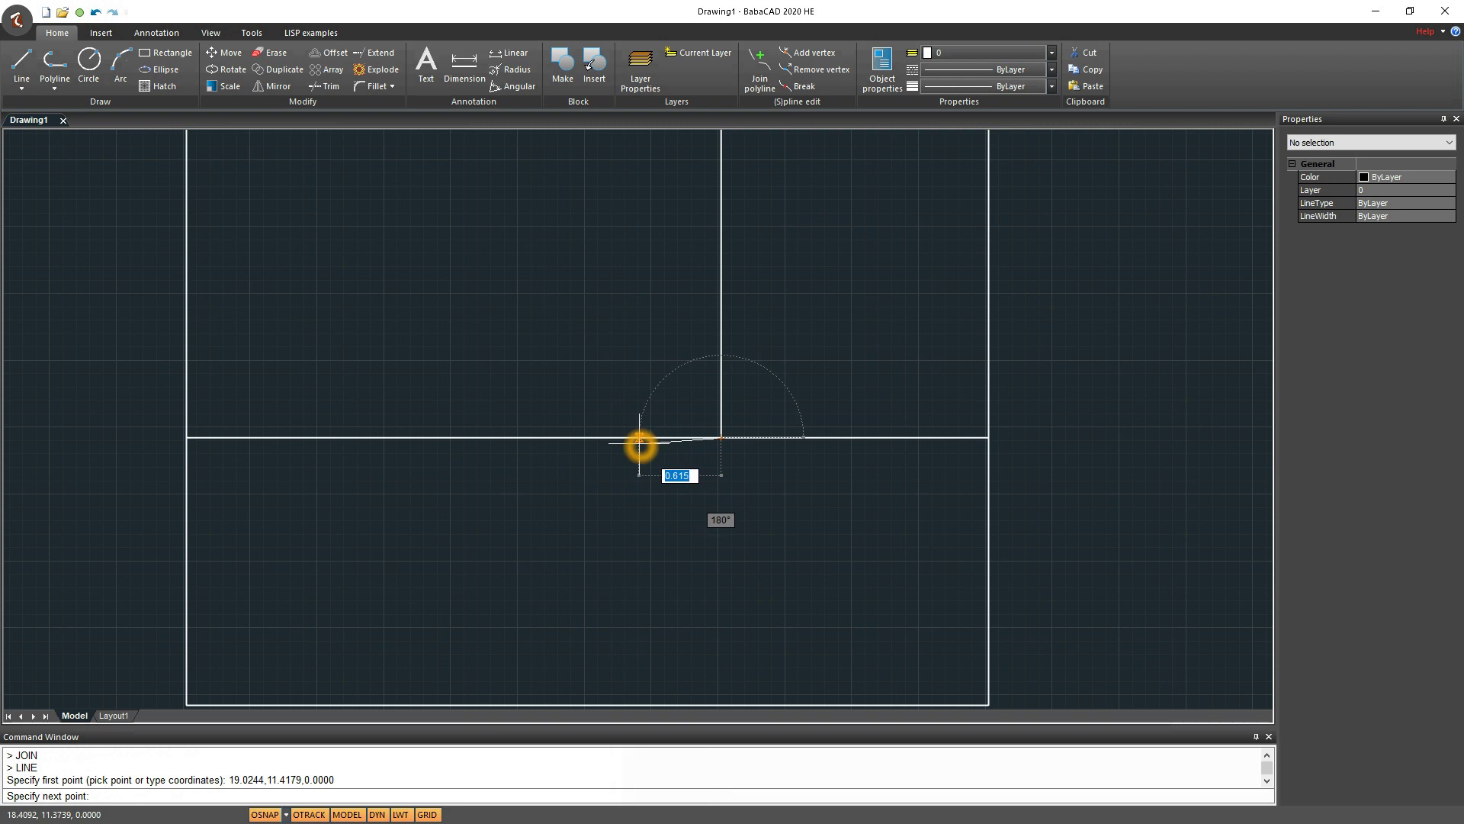
{"action": "type", "text": "0.5"}
{"action": "key", "text": "Return"}
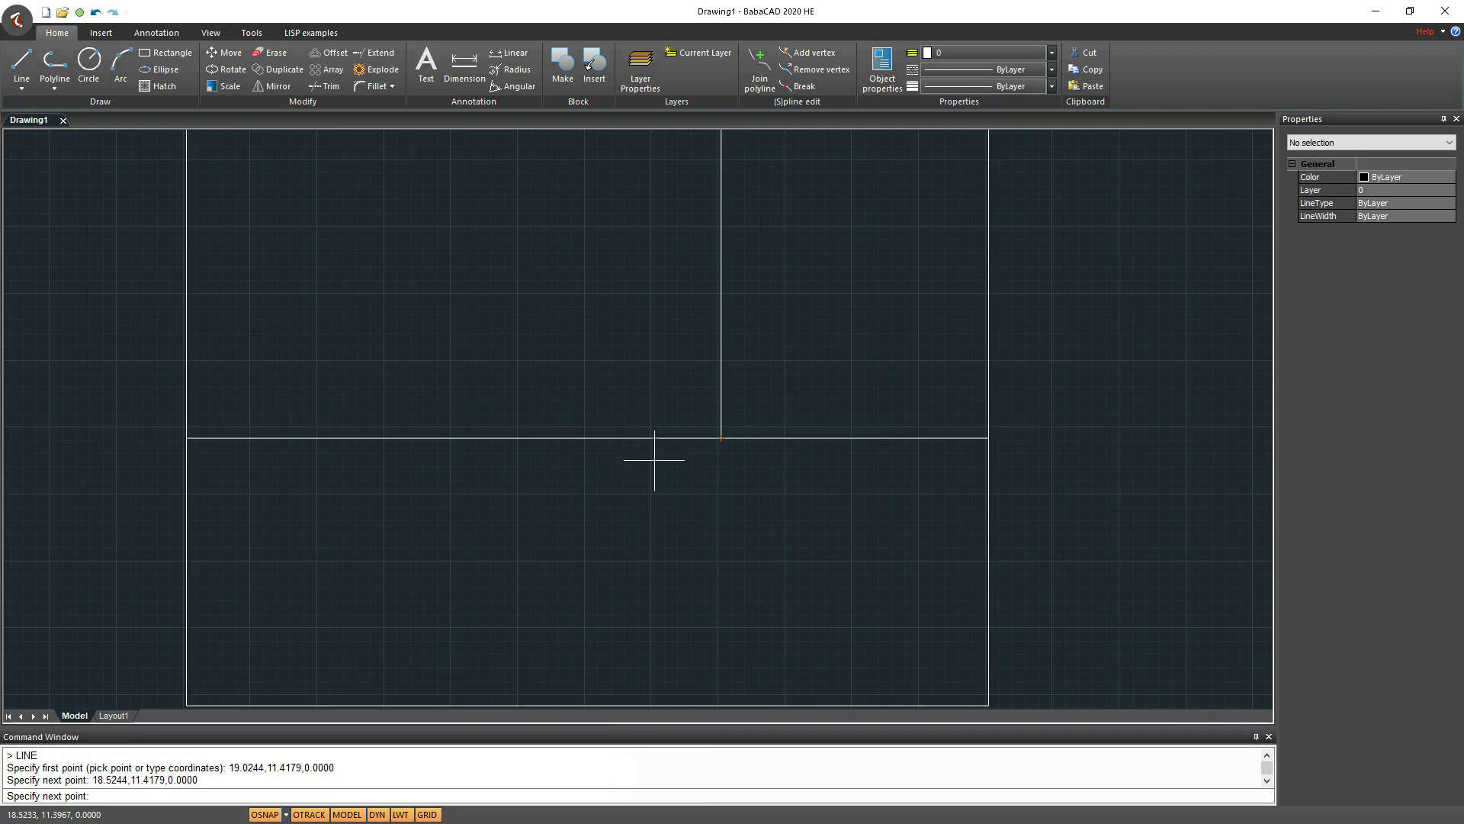
{"action": "middle_click_drag", "start_coordinate": [654, 563], "coordinate": [643, 416]}
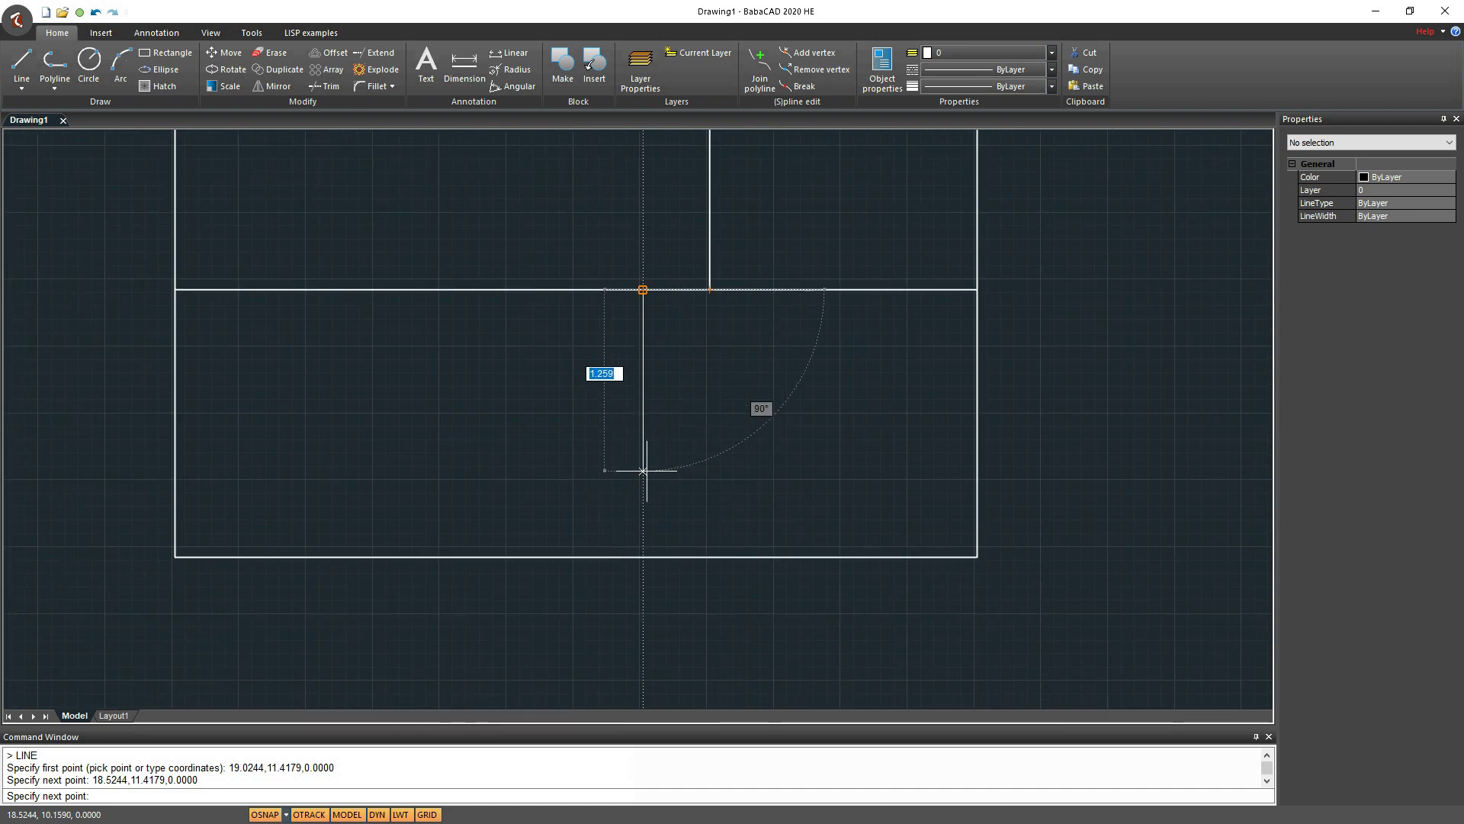
{"action": "left_click", "coordinate": [642, 556]}
{"action": "key", "text": "Escape"}
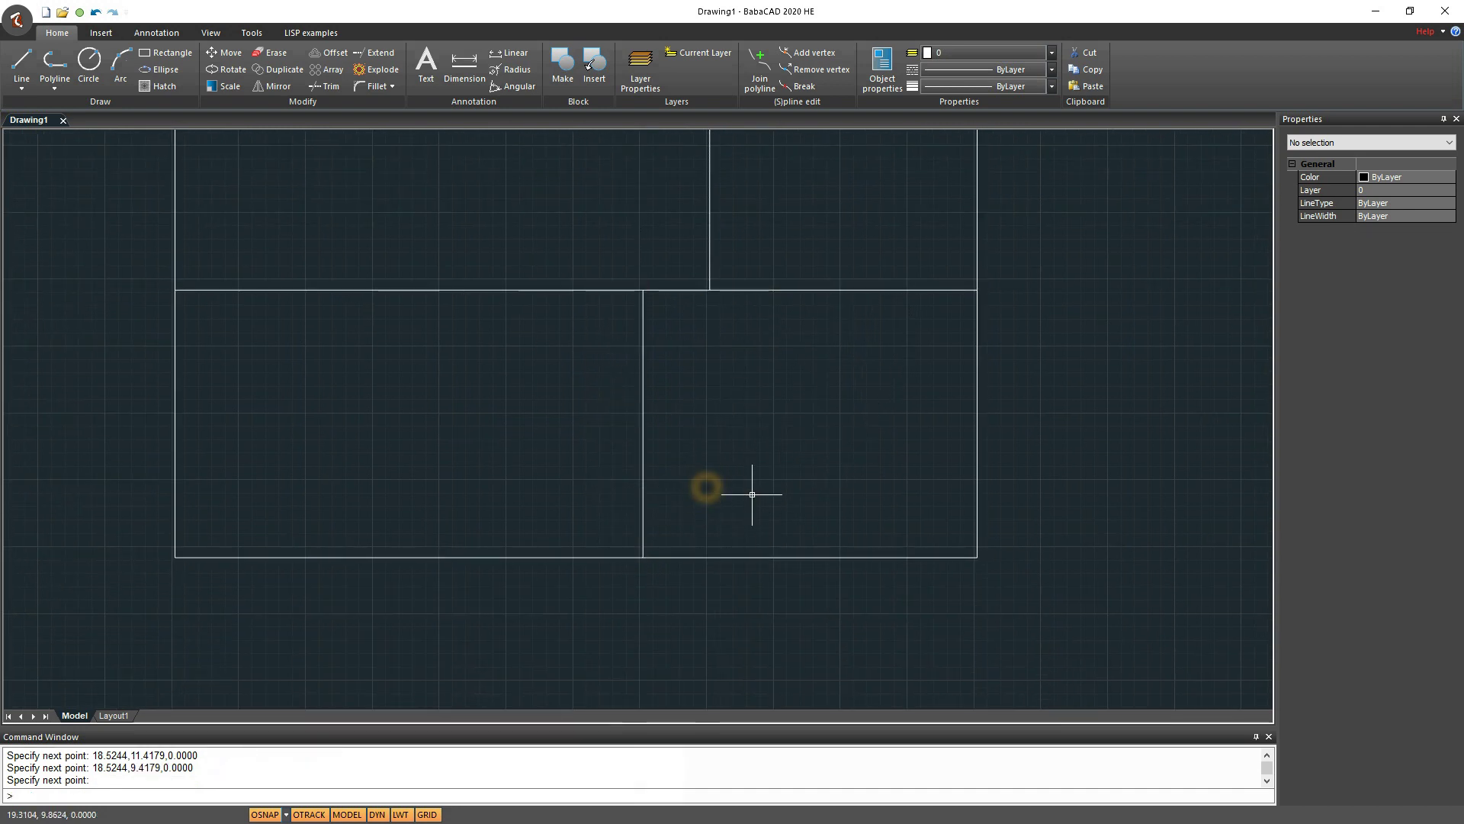
{"action": "left_click", "coordinate": [666, 290]}
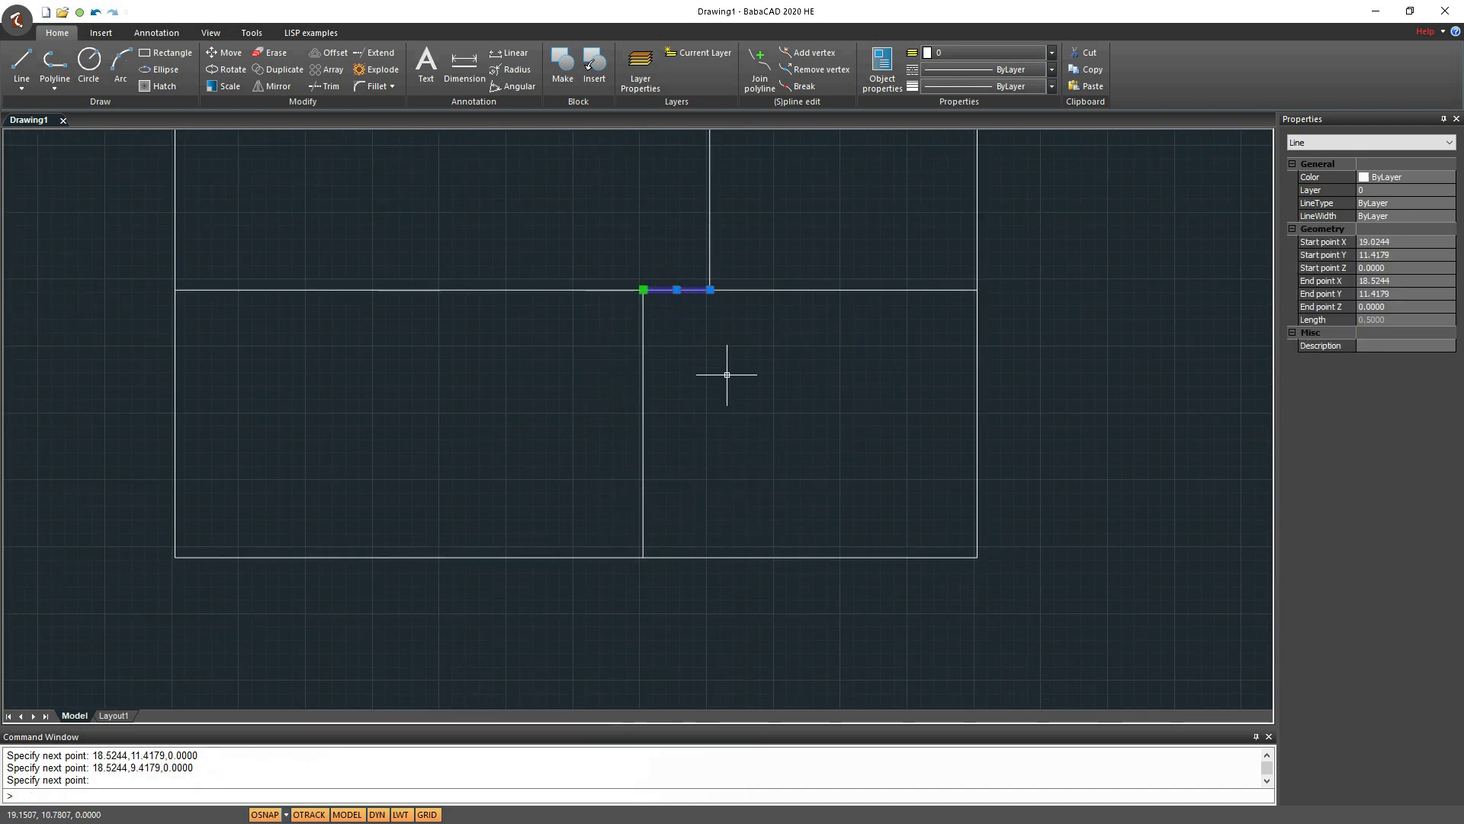
Erase the short 0.5 stub and the extra line overlapping the top wall
{"action": "type", "text": "e"}
{"action": "key", "text": "Return"}
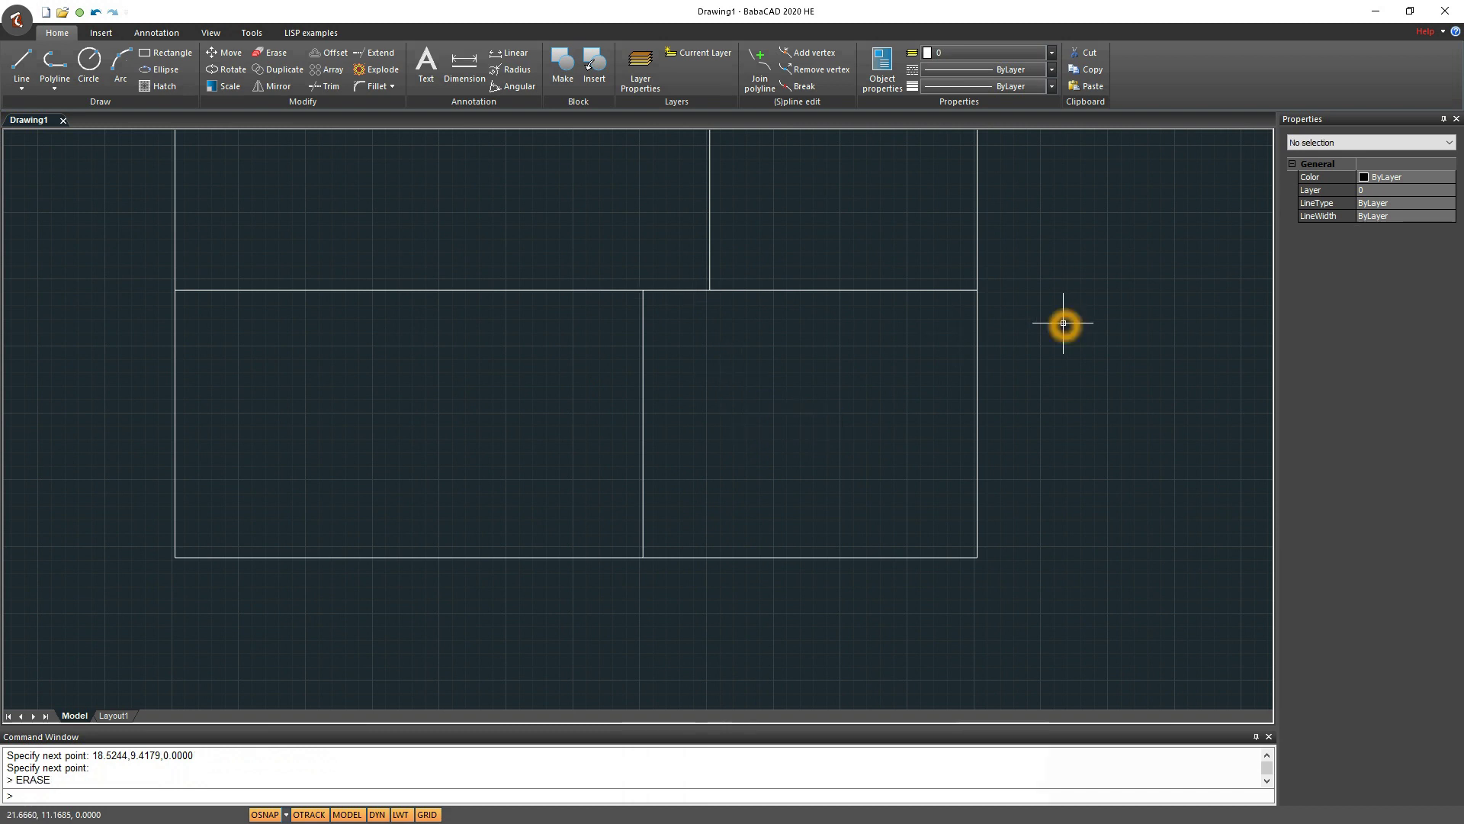
{"action": "scroll", "coordinate": [758, 386], "scroll_direction": "down", "scroll_amount": 3}
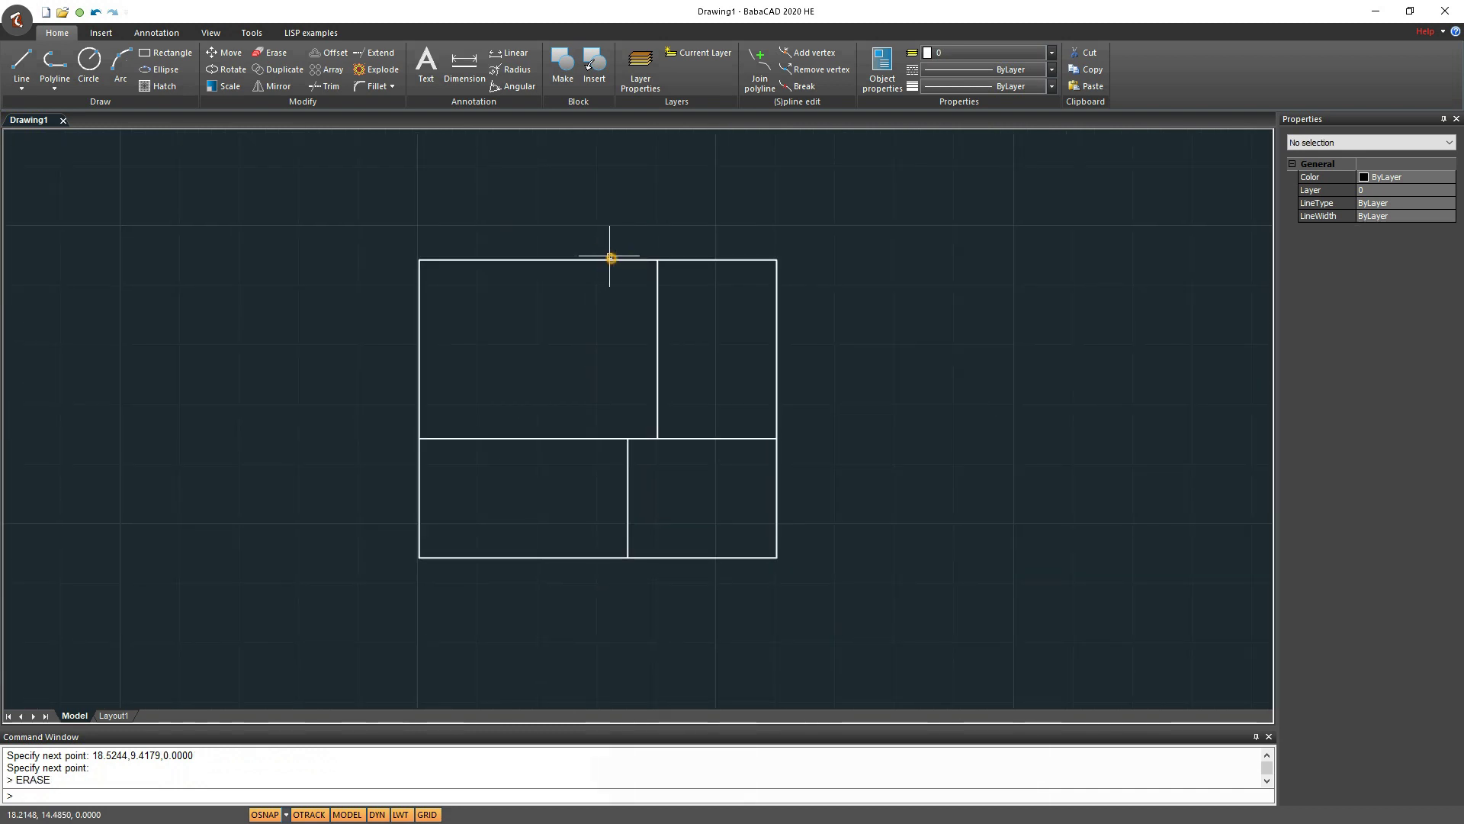
{"action": "left_click", "coordinate": [596, 260]}
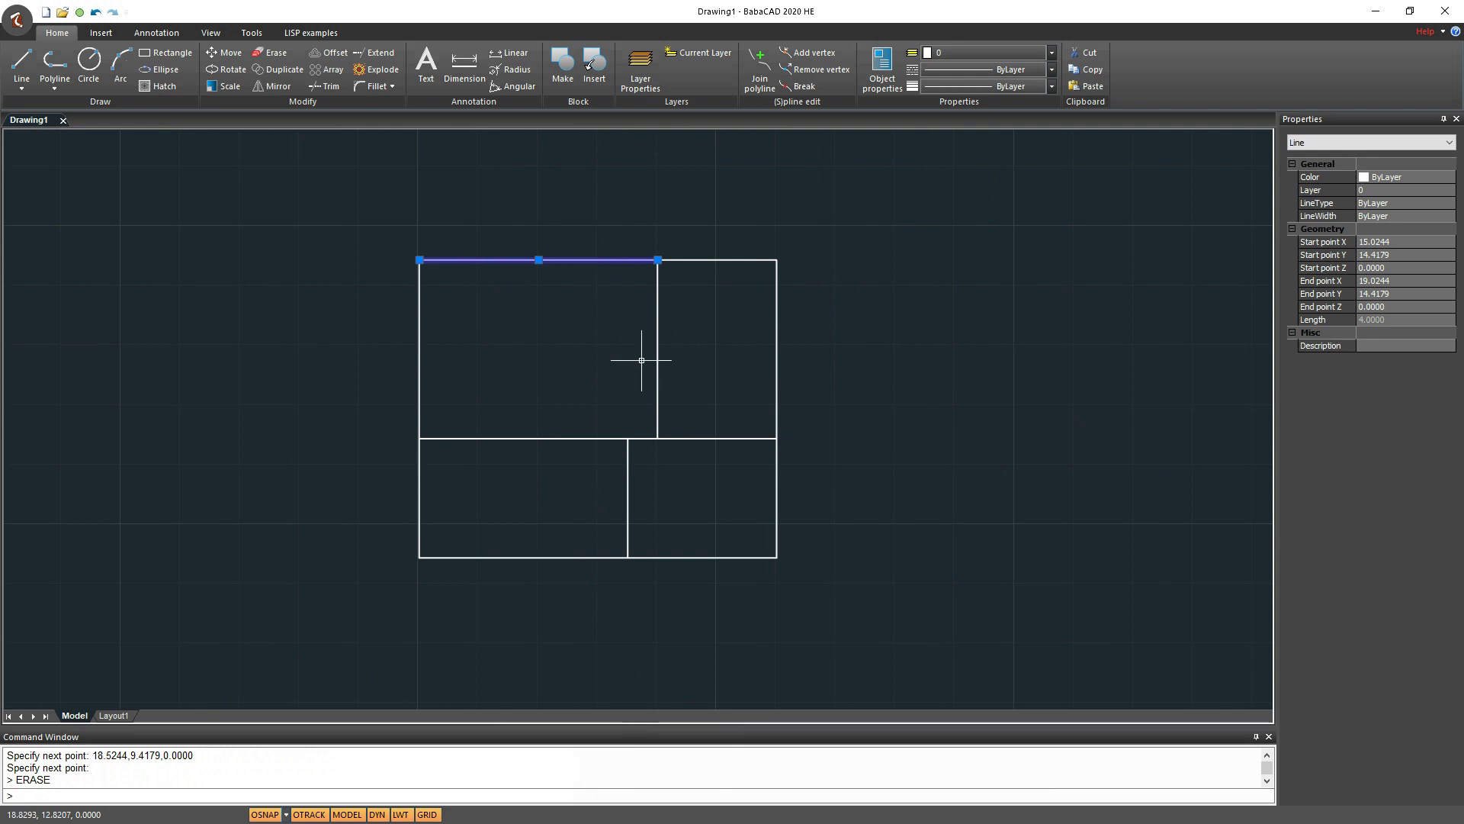
{"action": "left_click", "coordinate": [638, 409]}
{"action": "left_click", "coordinate": [573, 370]}
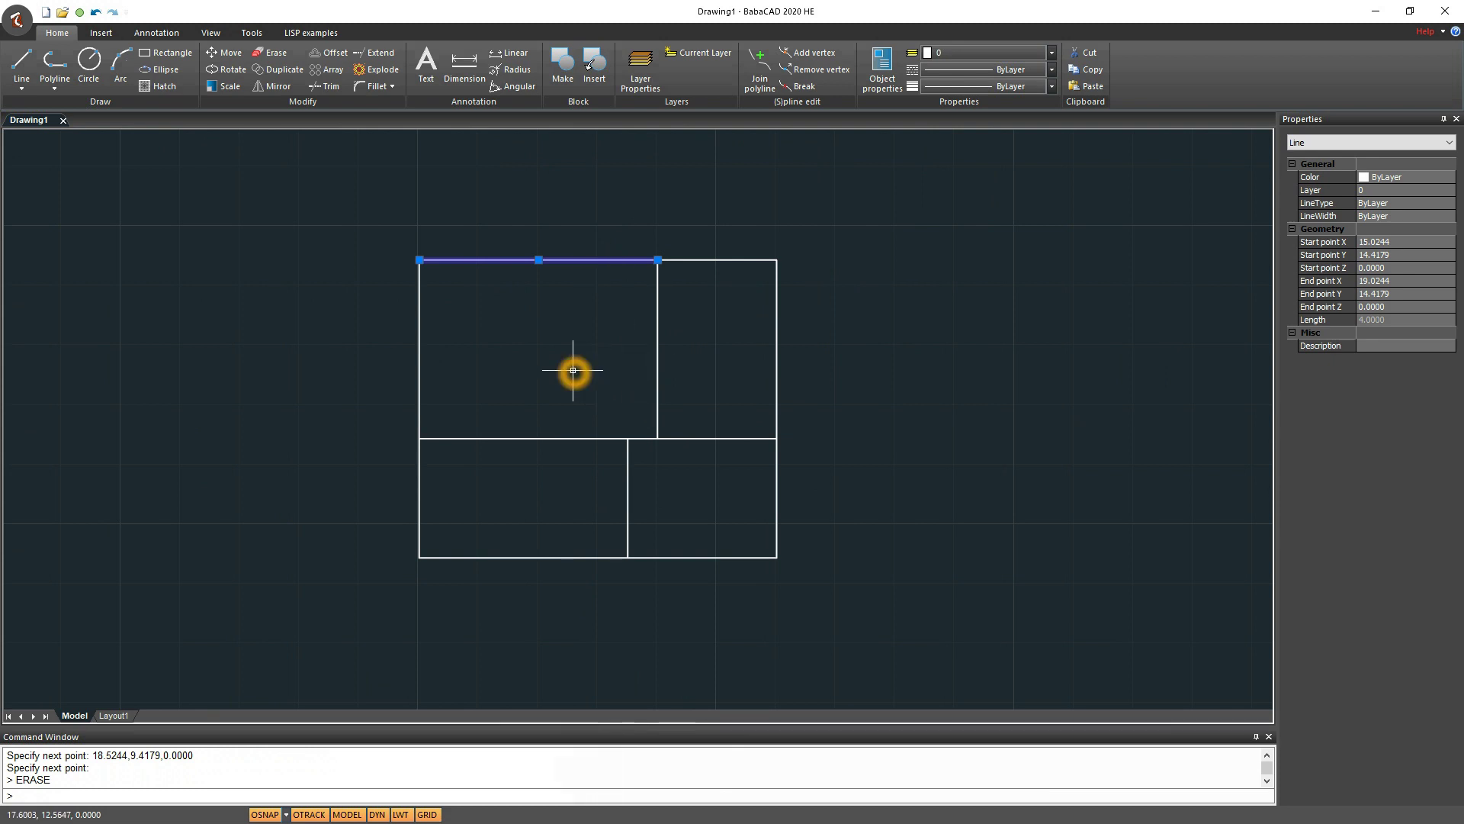
{"action": "type", "text": "e"}
{"action": "key", "text": "Return"}
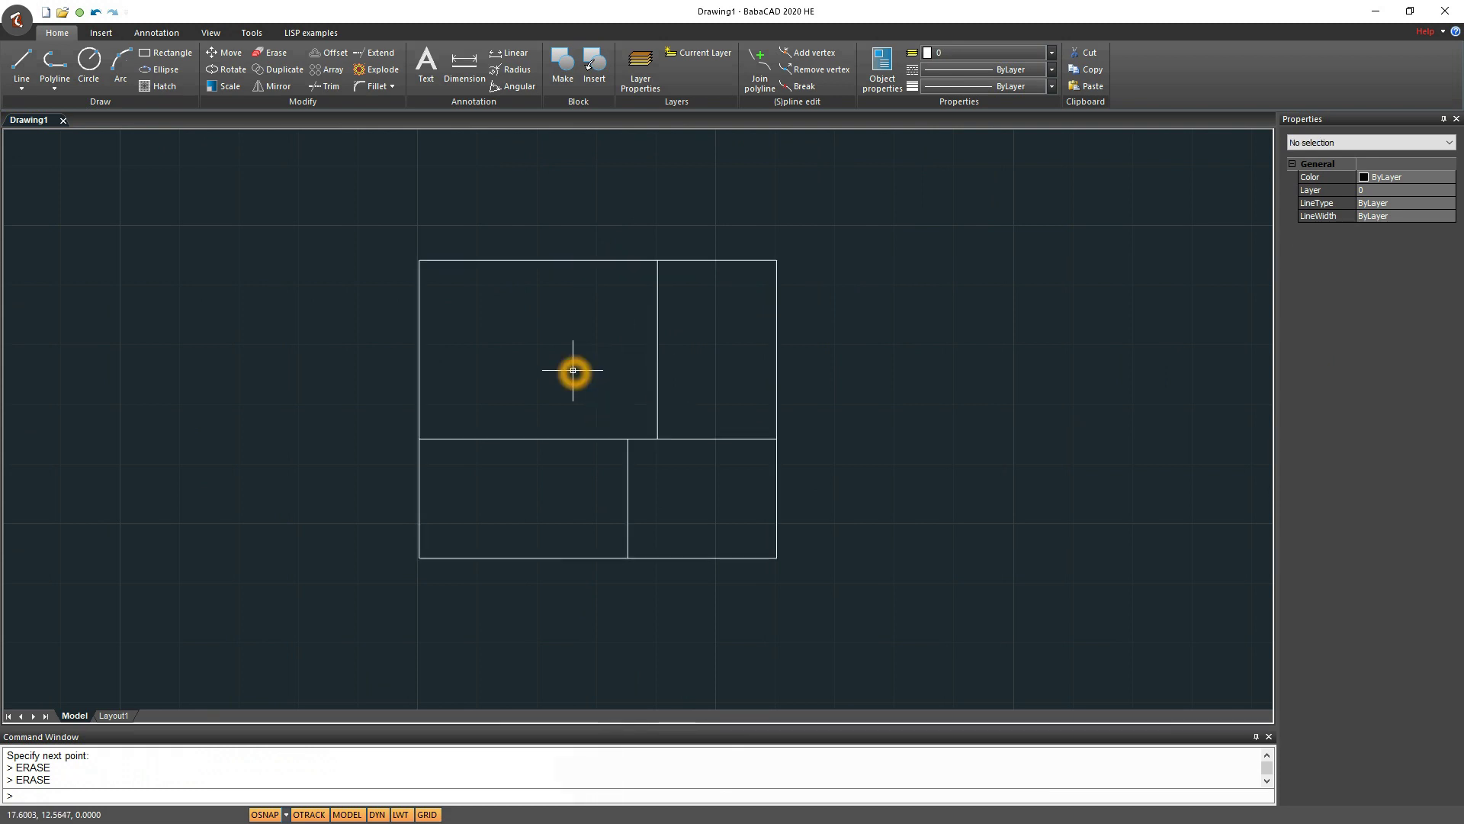
{"action": "left_click", "coordinate": [717, 392]}
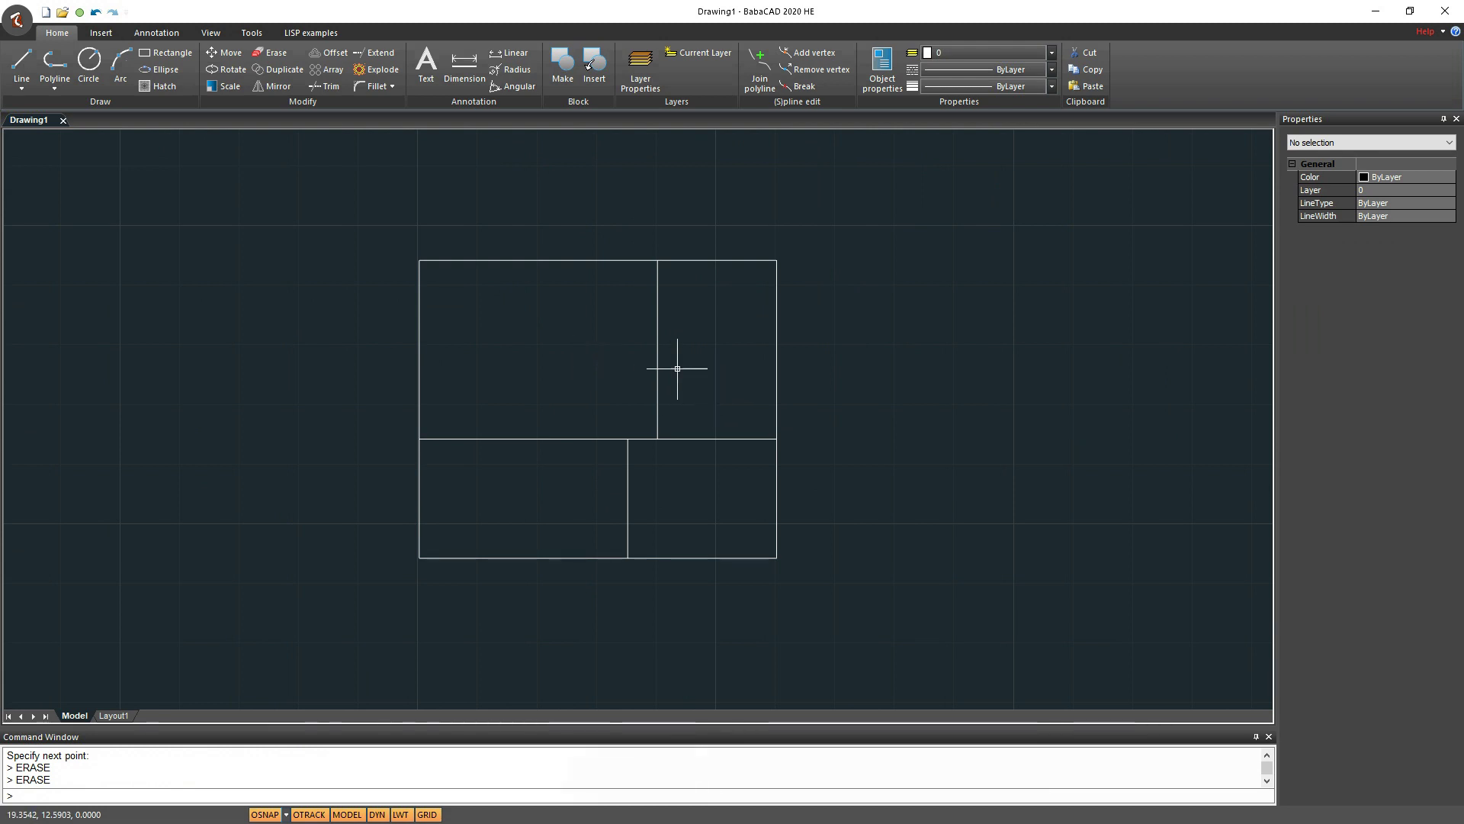
{"action": "scroll", "coordinate": [678, 371], "scroll_direction": "up", "scroll_amount": 3}
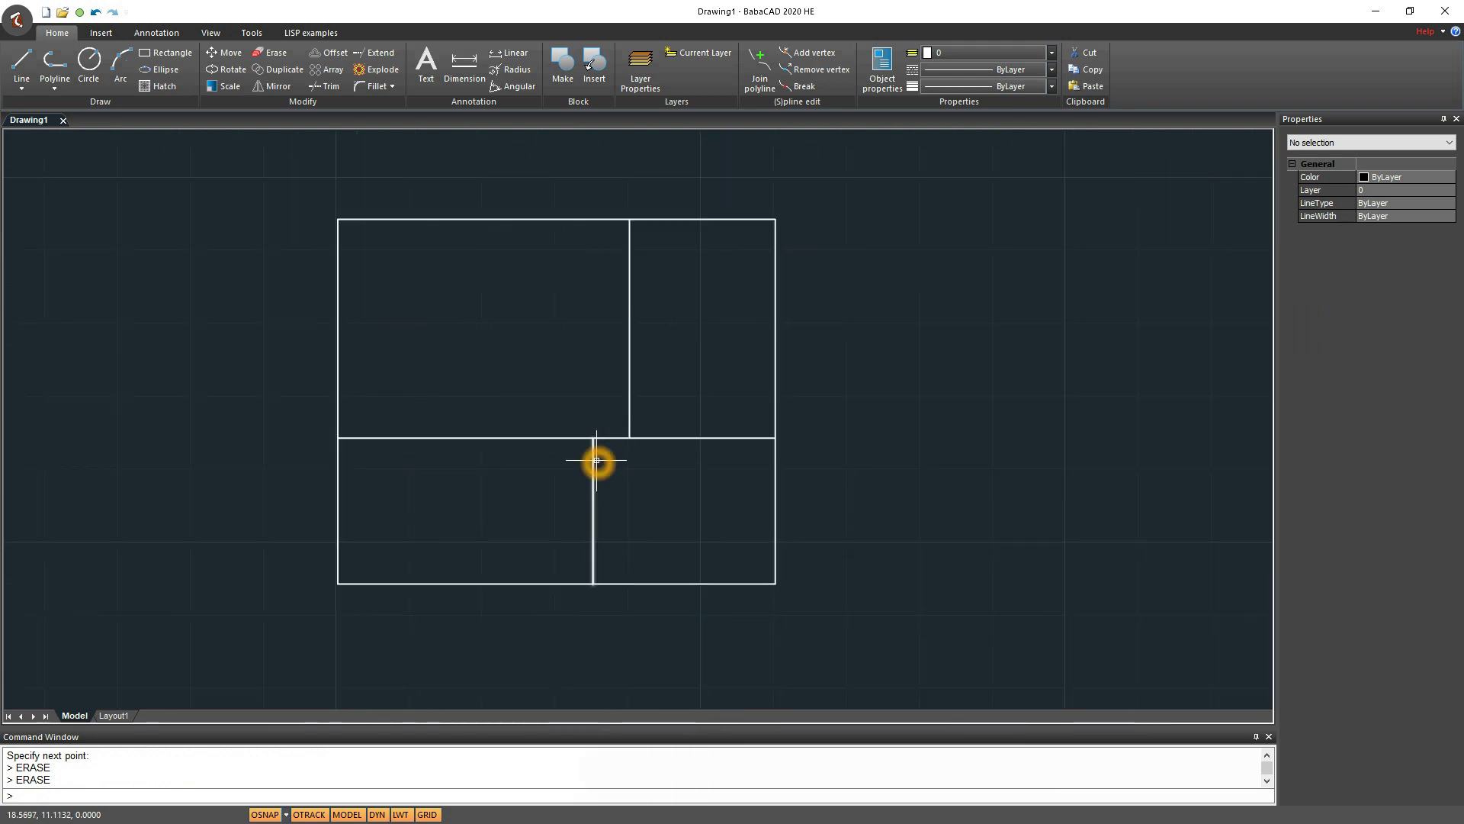
{"action": "left_click", "coordinate": [707, 393]}
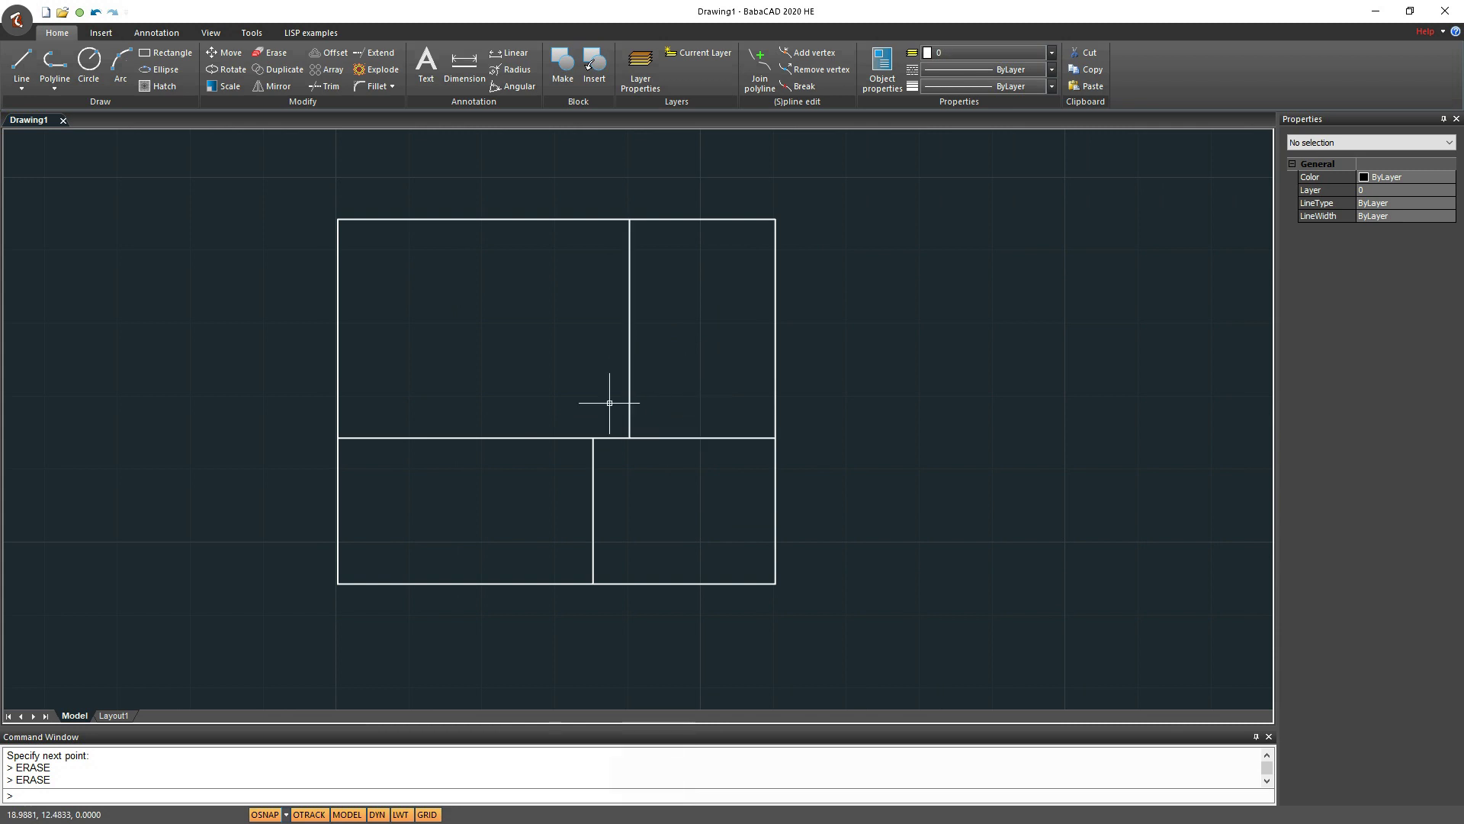
Select the left and right L-shaped polylines and the lower divider to inspect them
{"action": "left_click", "coordinate": [570, 436]}
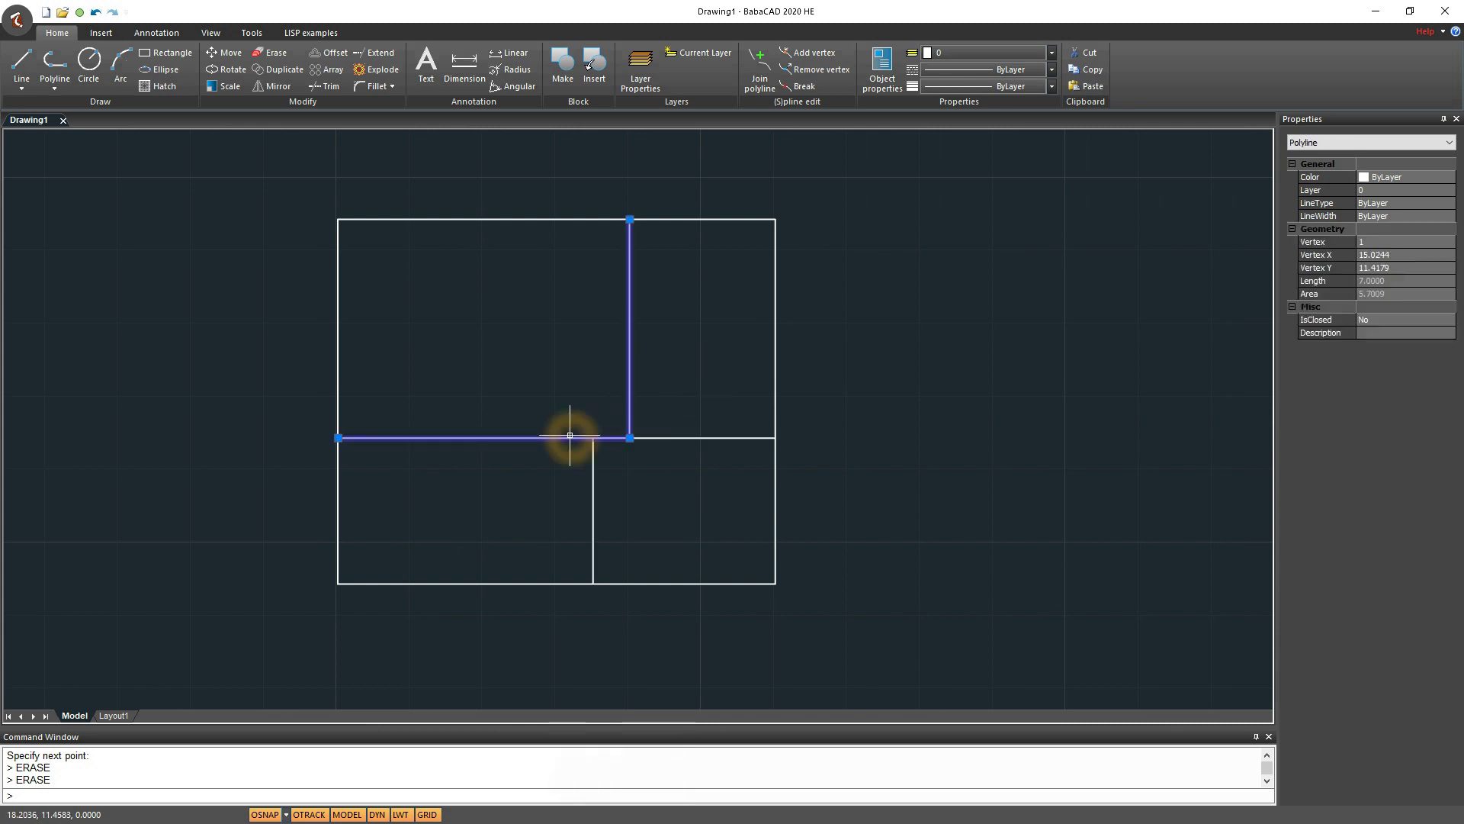
{"action": "left_click", "coordinate": [679, 445]}
{"action": "left_click", "coordinate": [594, 492]}
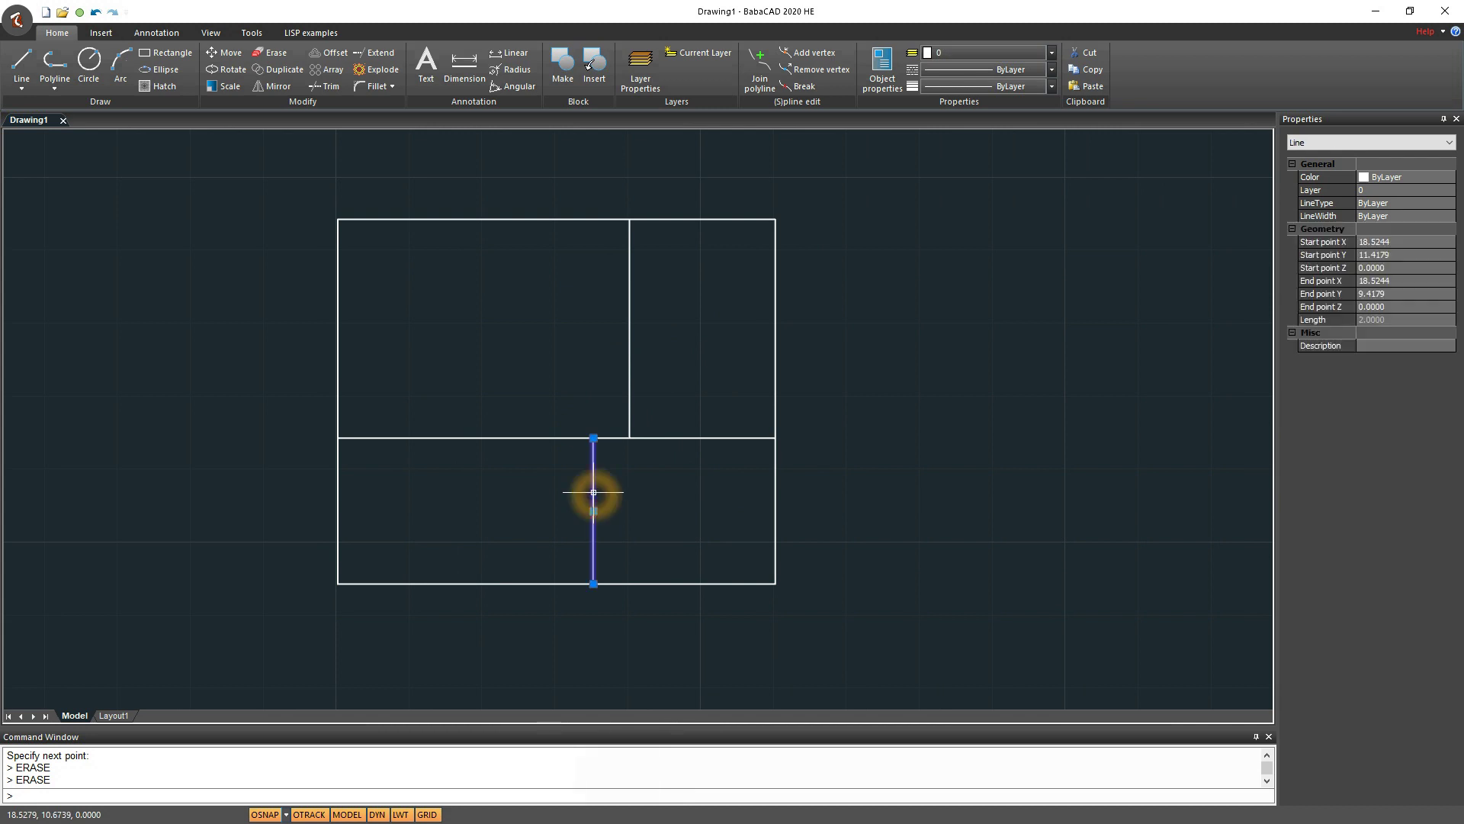
{"action": "left_click", "coordinate": [644, 445]}
{"action": "left_click", "coordinate": [649, 439]}
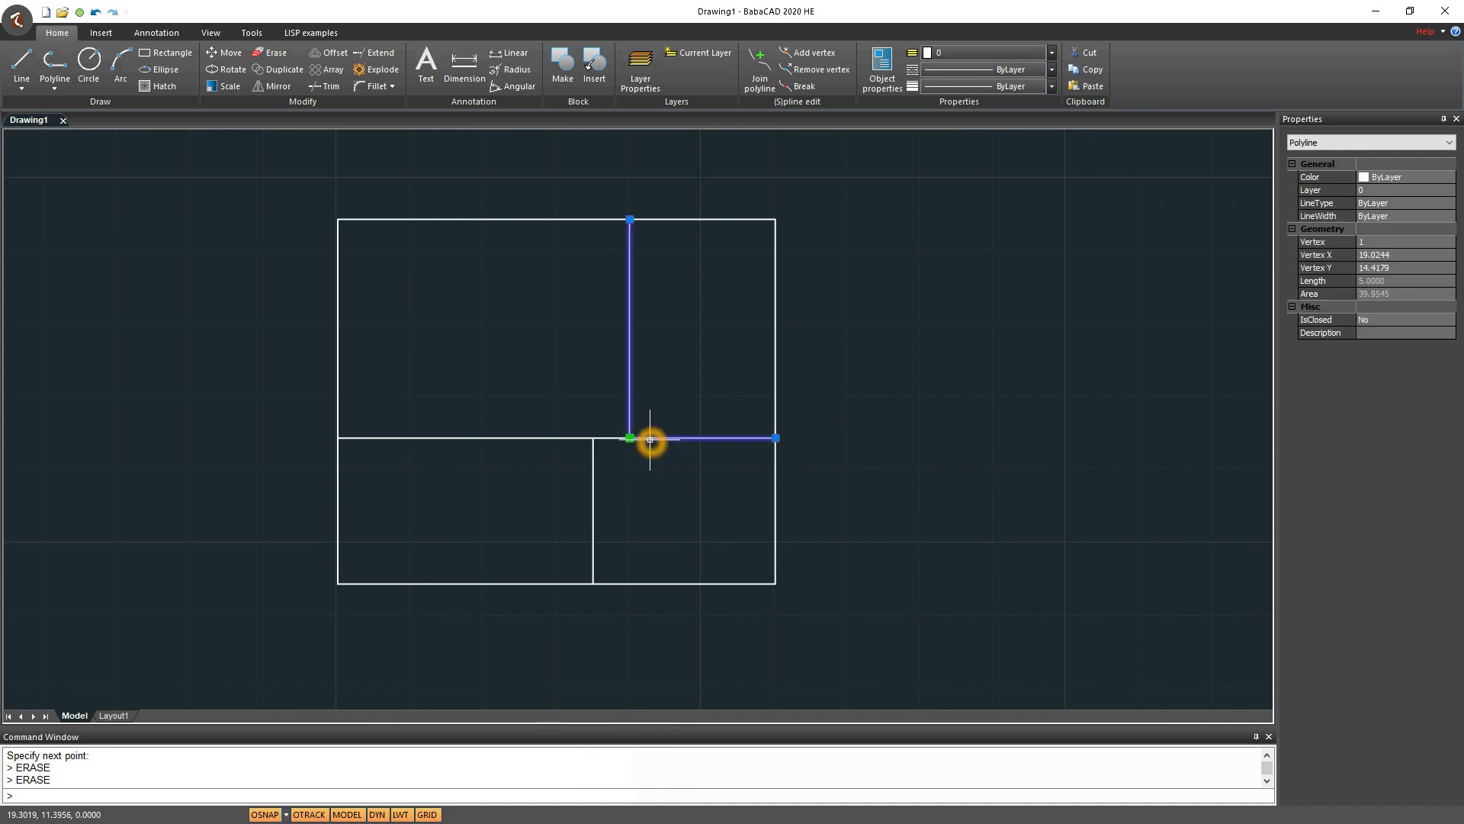
{"action": "left_click", "coordinate": [625, 474]}
Redraw the middle wall from the junction to the right edge and to the left edge
{"action": "type", "text": "li"}
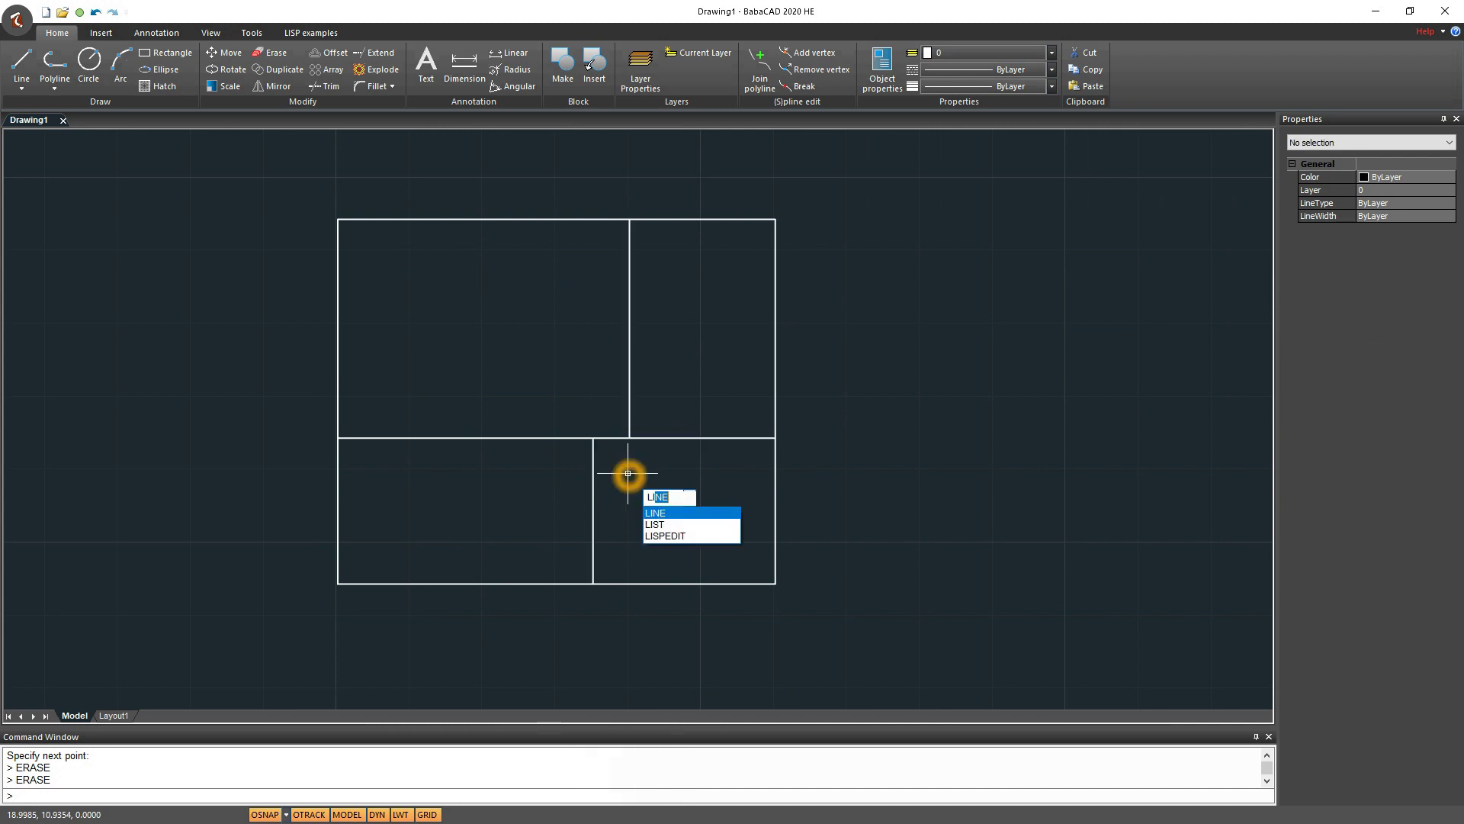
{"action": "key", "text": "Return"}
{"action": "left_click", "coordinate": [594, 439]}
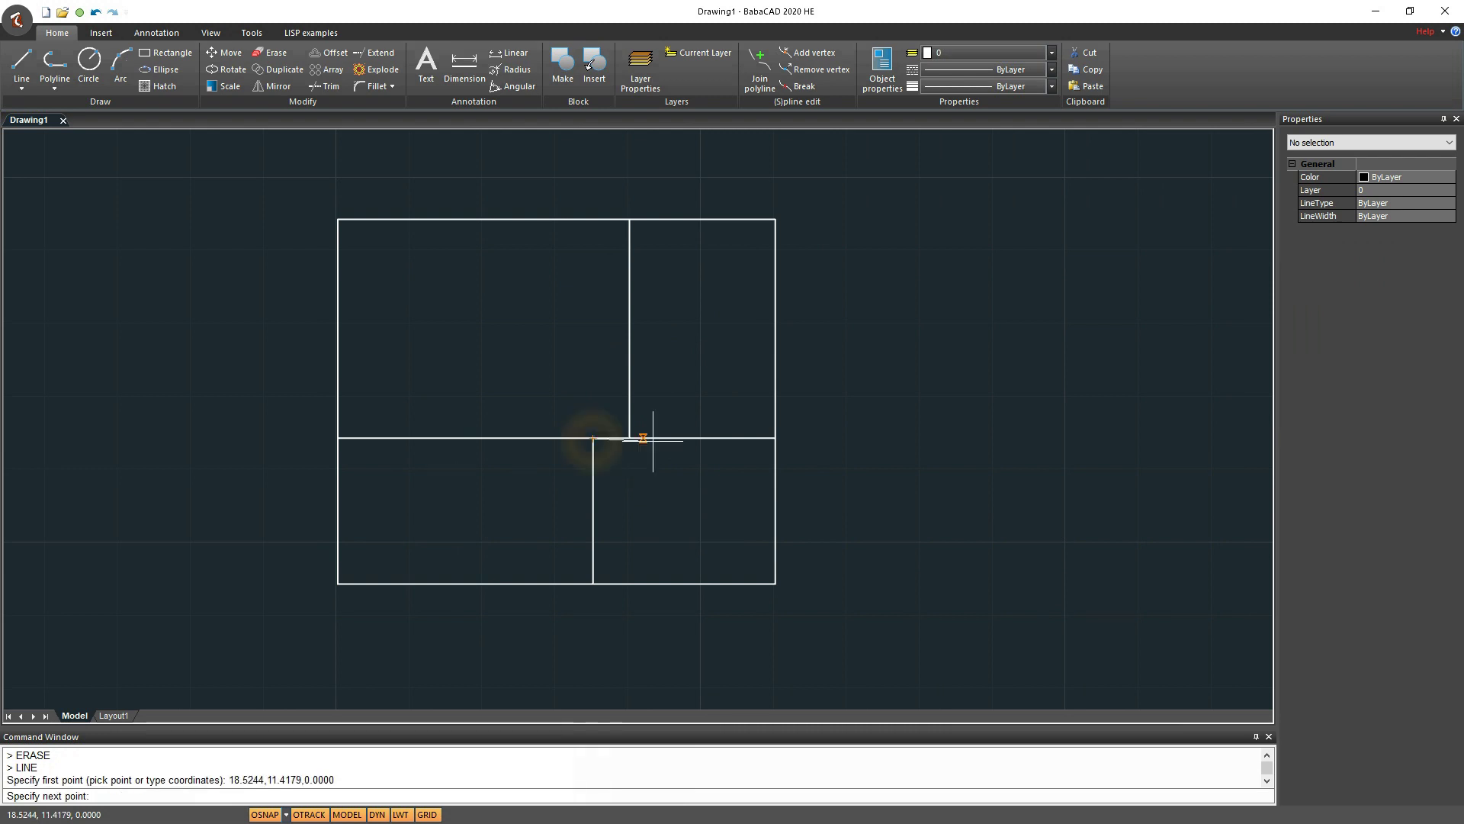
{"action": "left_click", "coordinate": [775, 438]}
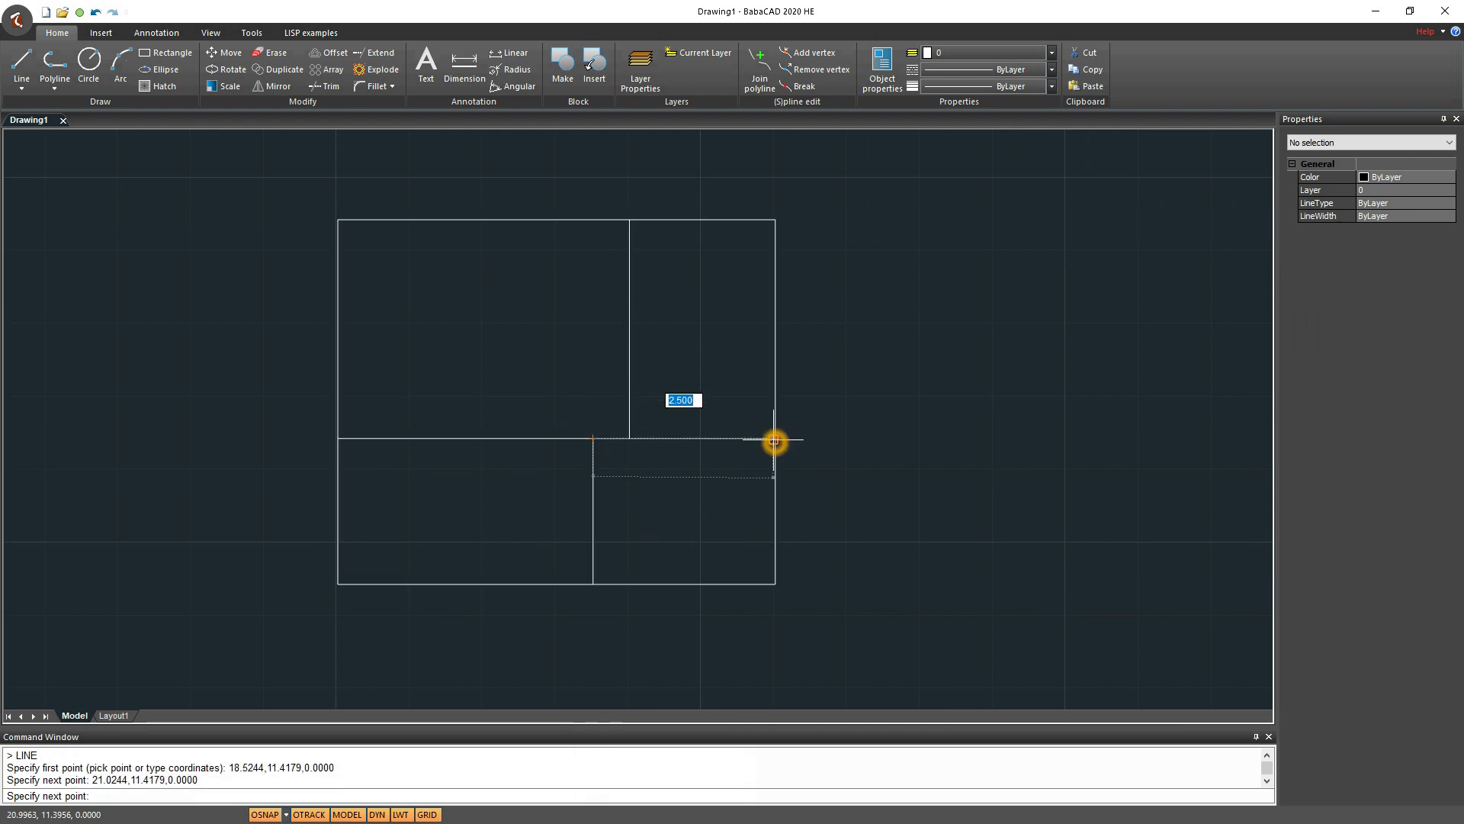
{"action": "right_click", "coordinate": [653, 509]}
{"action": "left_click", "coordinate": [665, 522]}
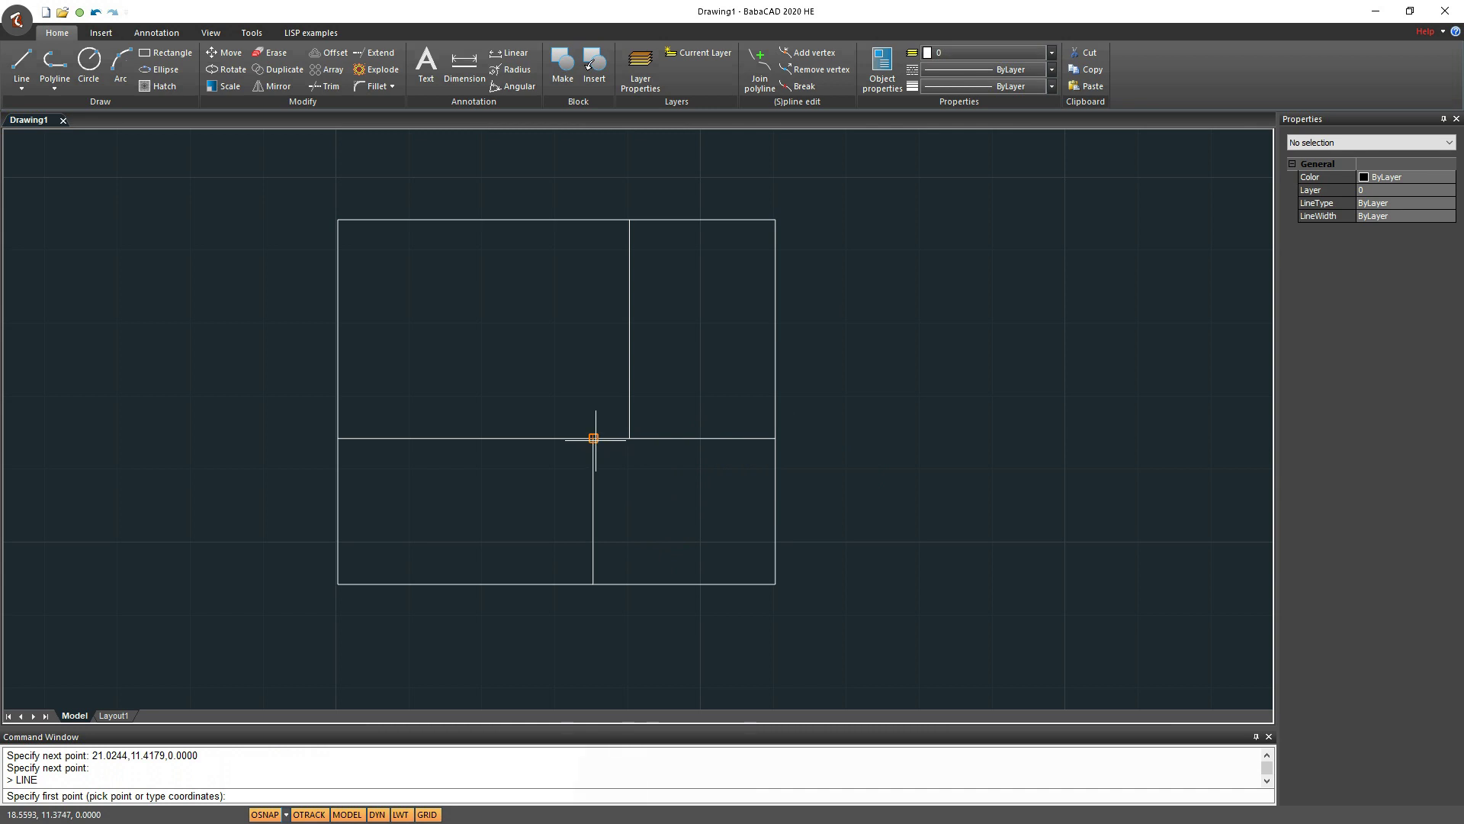
{"action": "left_click", "coordinate": [594, 438]}
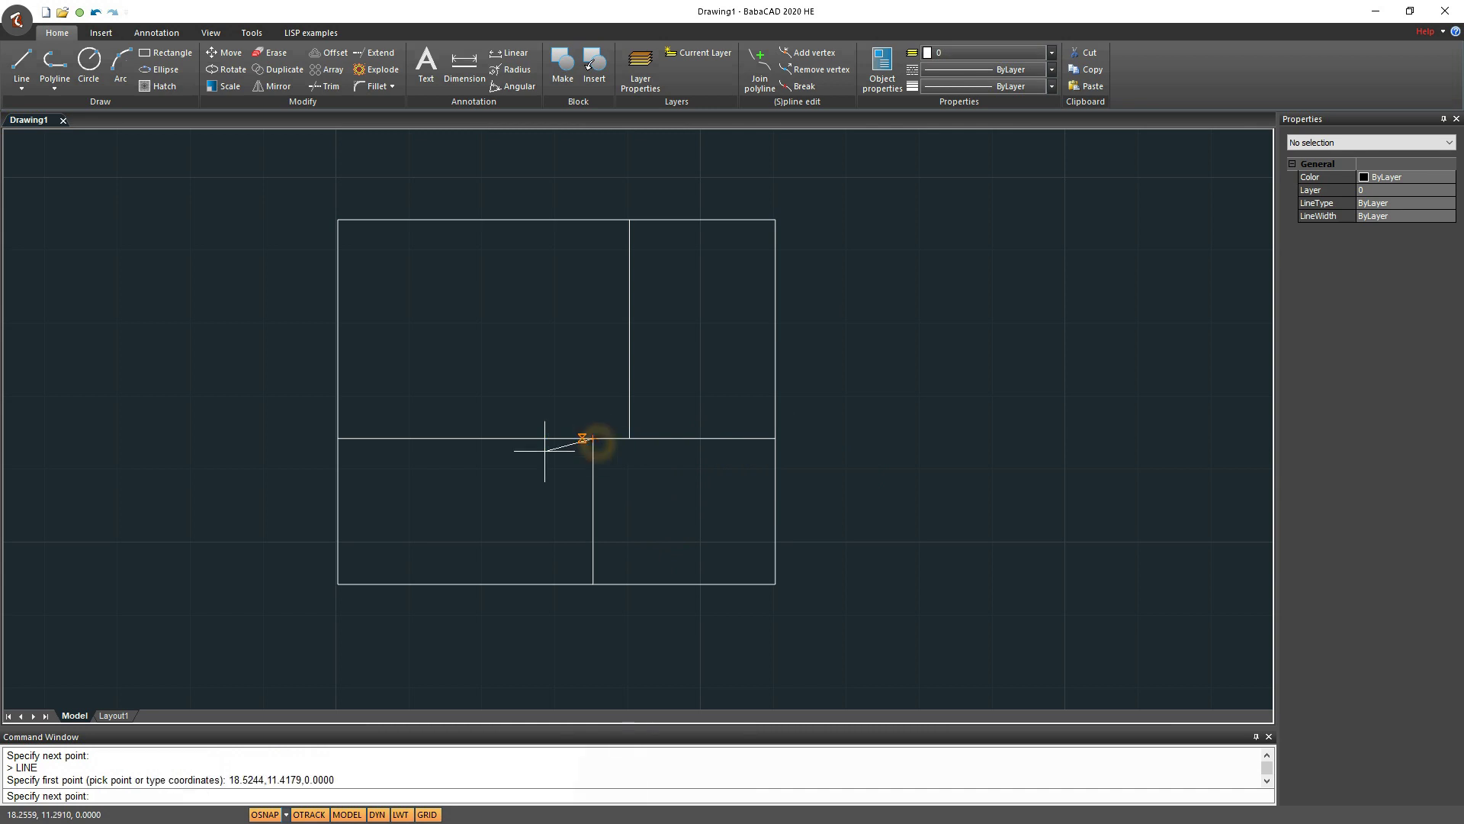
{"action": "left_click", "coordinate": [341, 439]}
{"action": "right_click", "coordinate": [450, 486]}
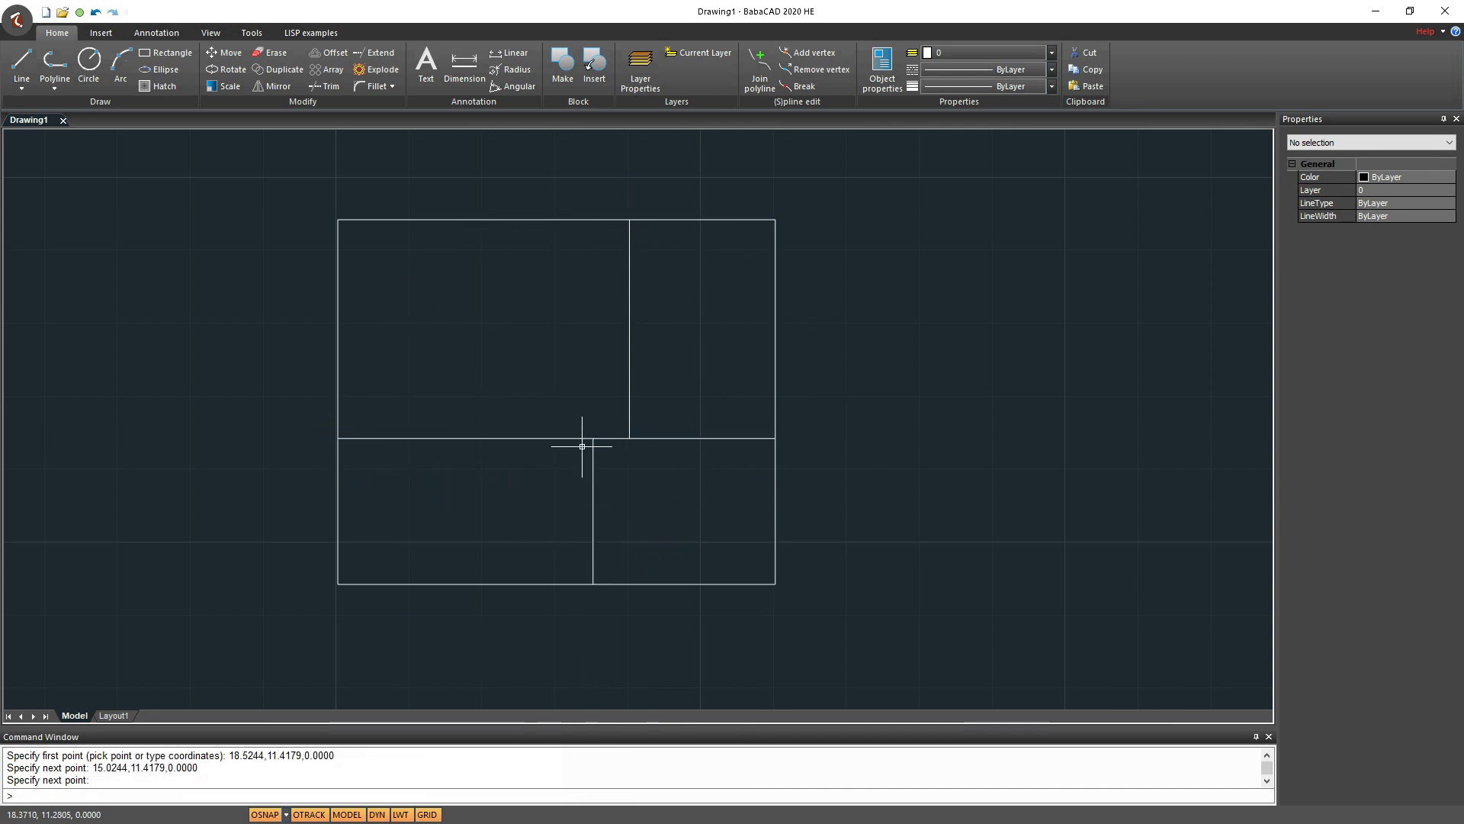
{"action": "left_click", "coordinate": [627, 493]}
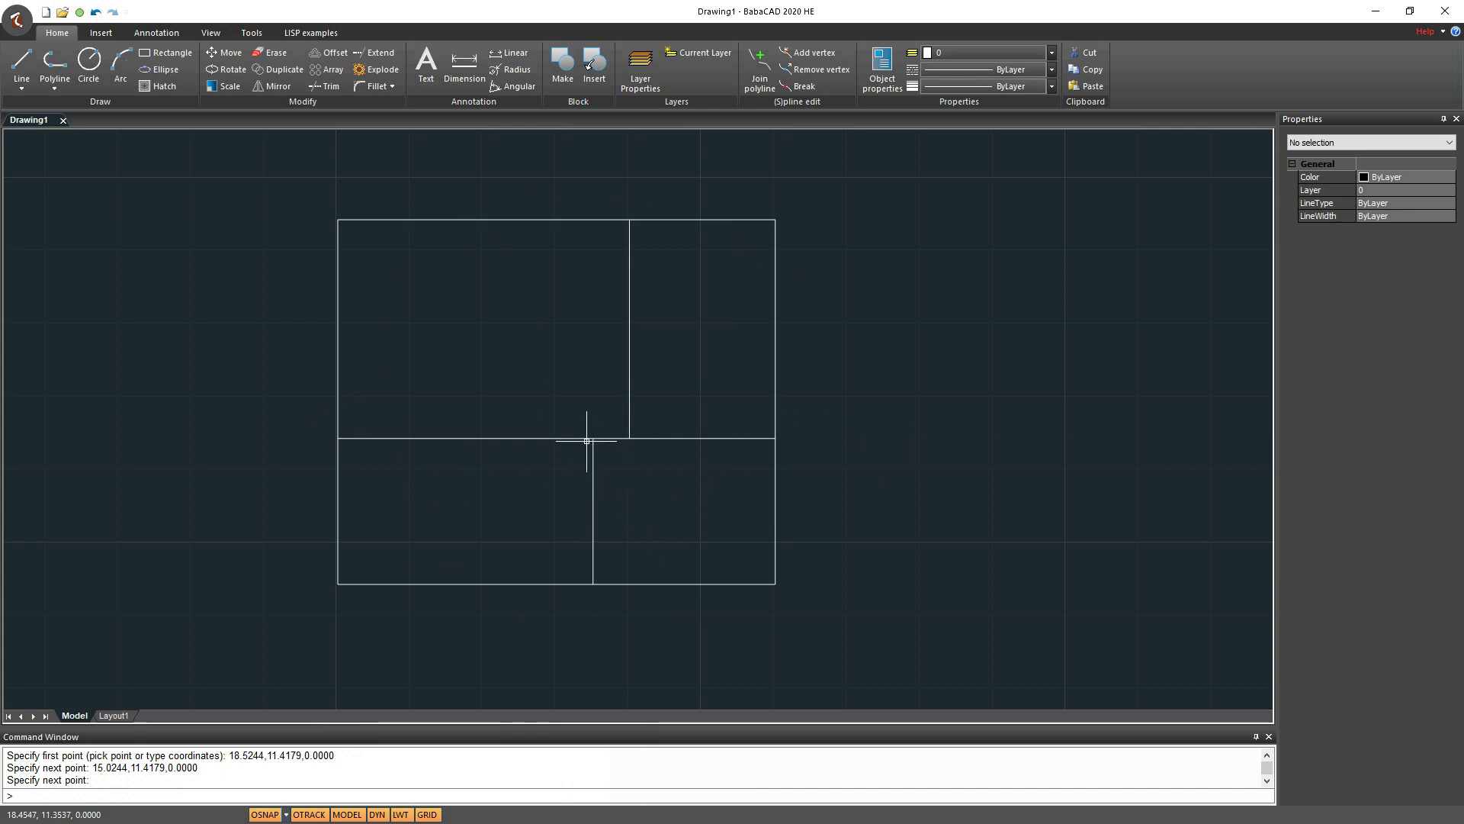
{"action": "left_click", "coordinate": [629, 503]}
Join the middle wall's left half with the lower vertical divider
{"action": "left_click", "coordinate": [549, 437]}
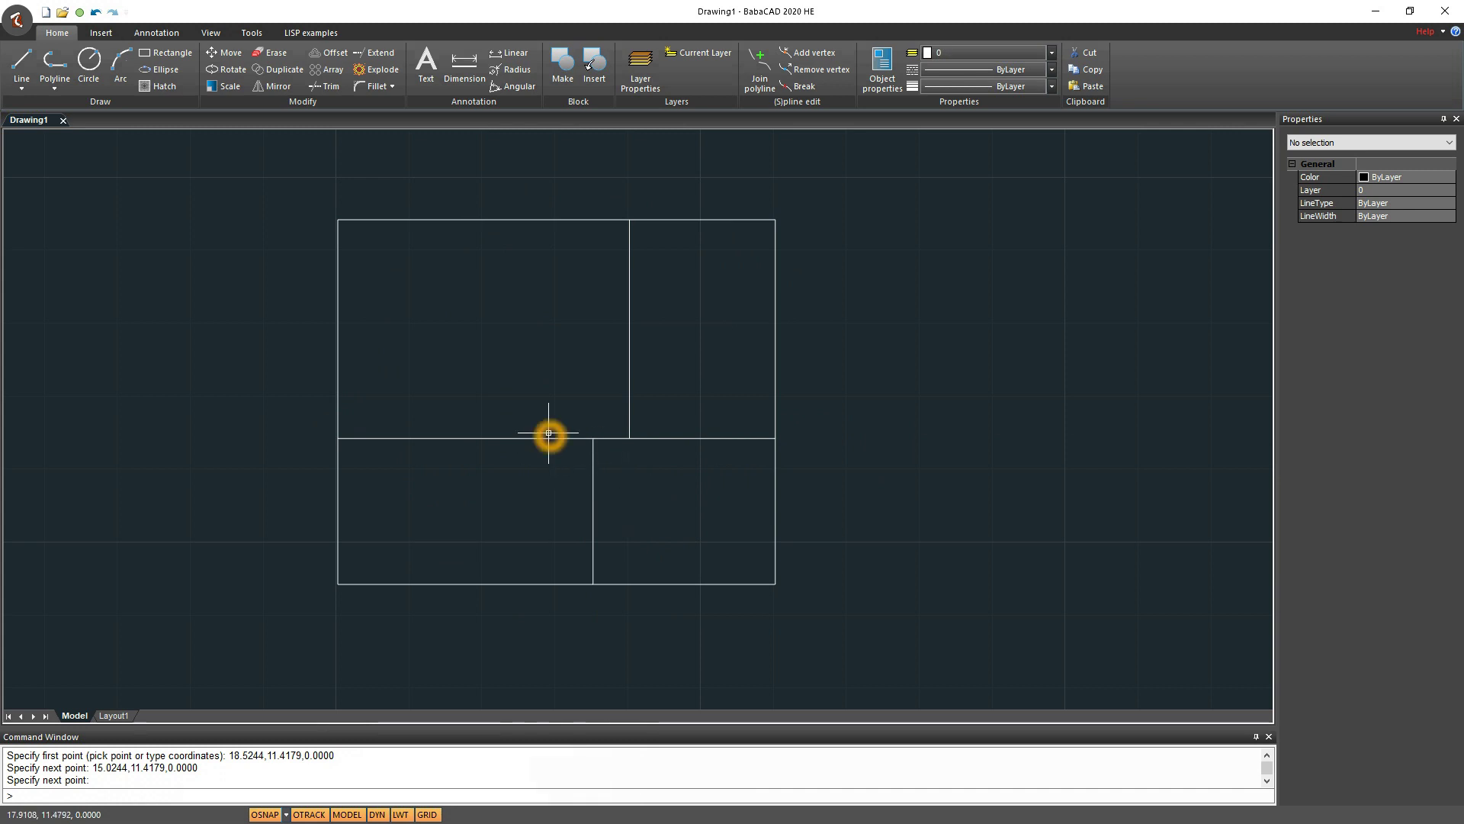
{"action": "left_click", "coordinate": [594, 466]}
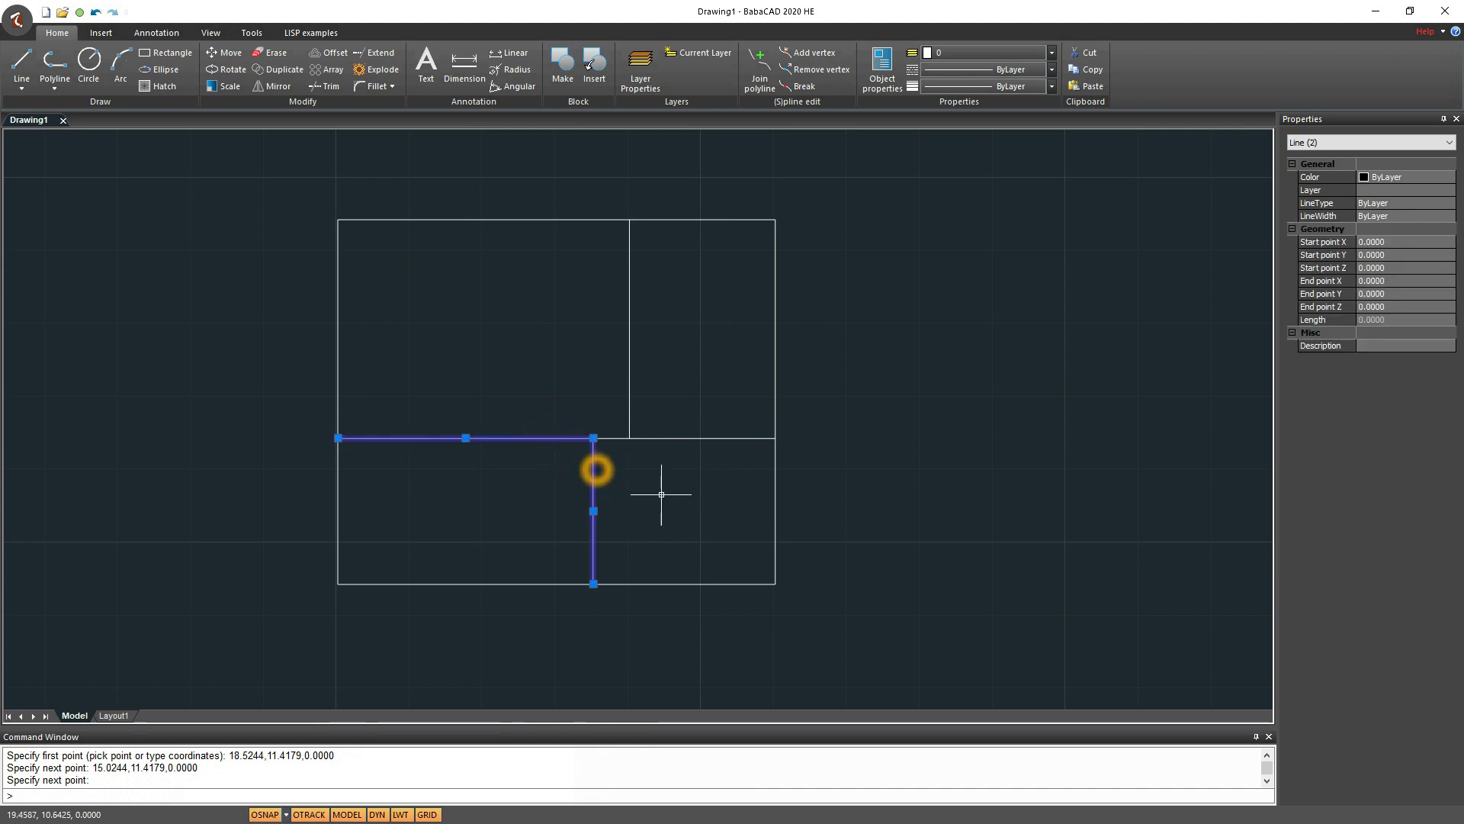
{"action": "type", "text": "JOIN"}
{"action": "key", "text": "Return"}
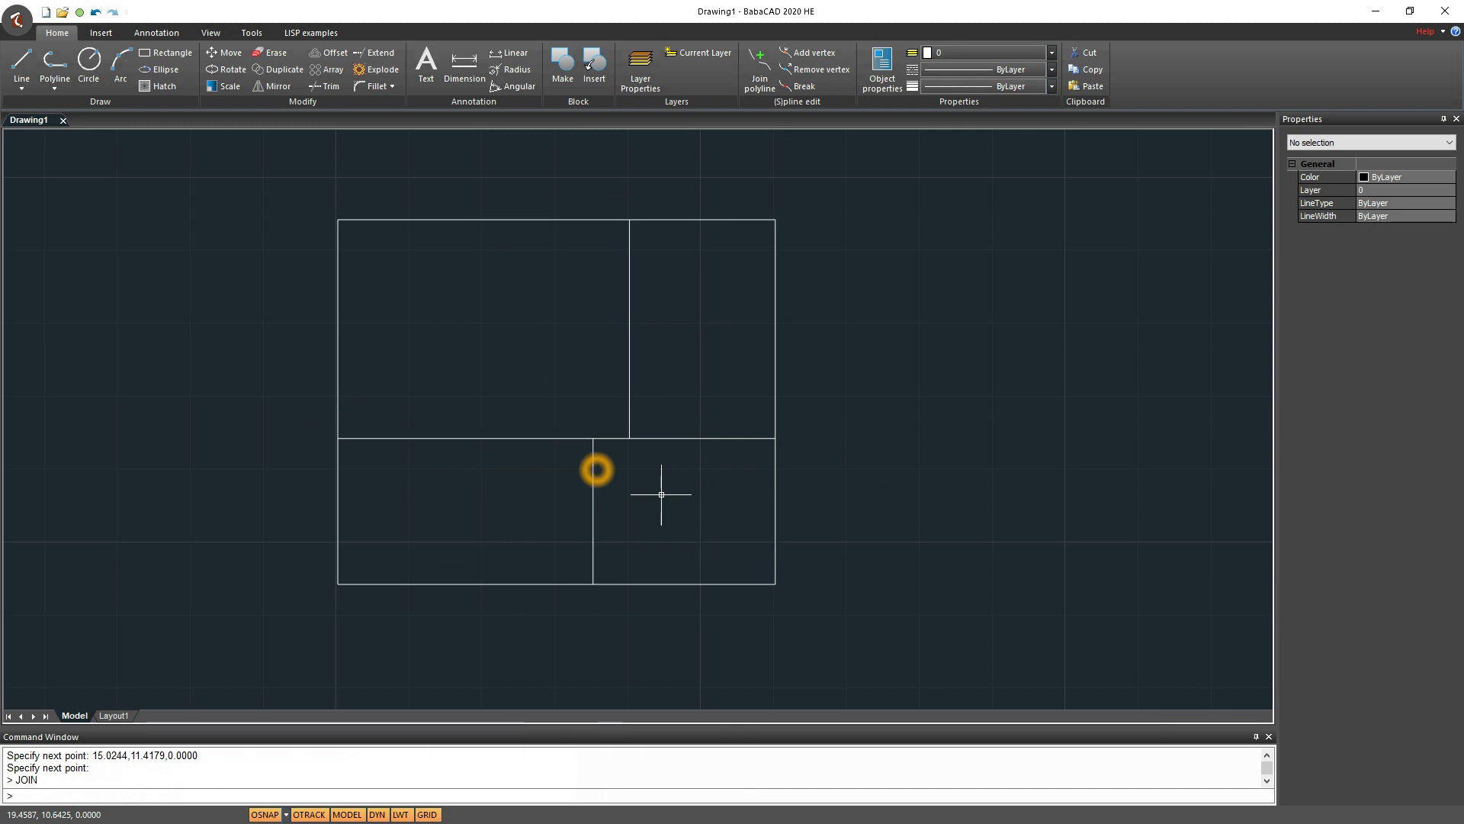
{"action": "left_click", "coordinate": [654, 491]}
{"action": "left_click", "coordinate": [601, 480]}
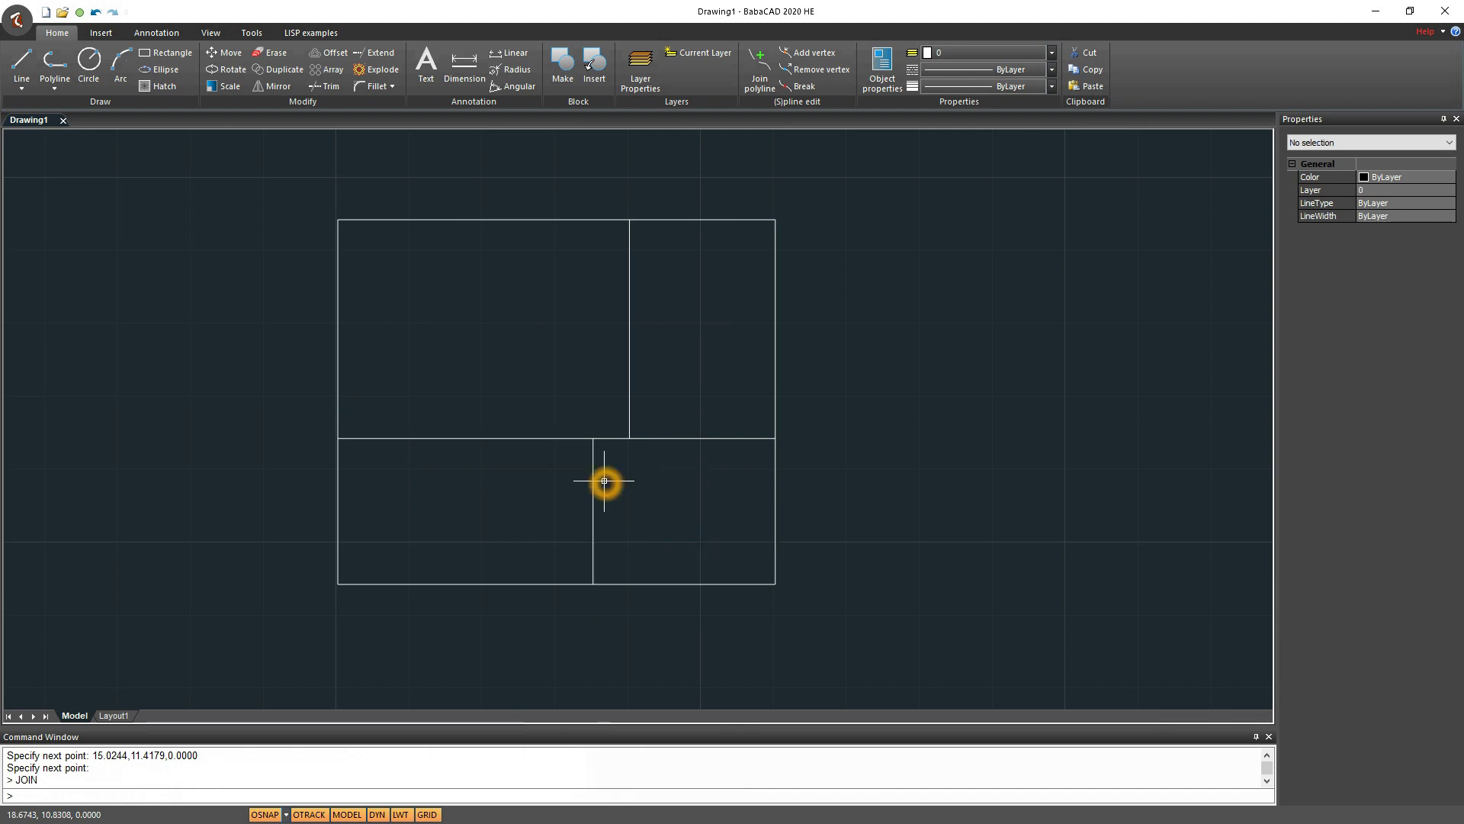
Draw the lower divider from the middle junction down to the bottom edge
{"action": "left_click", "coordinate": [637, 489]}
{"action": "type", "text": "l"}
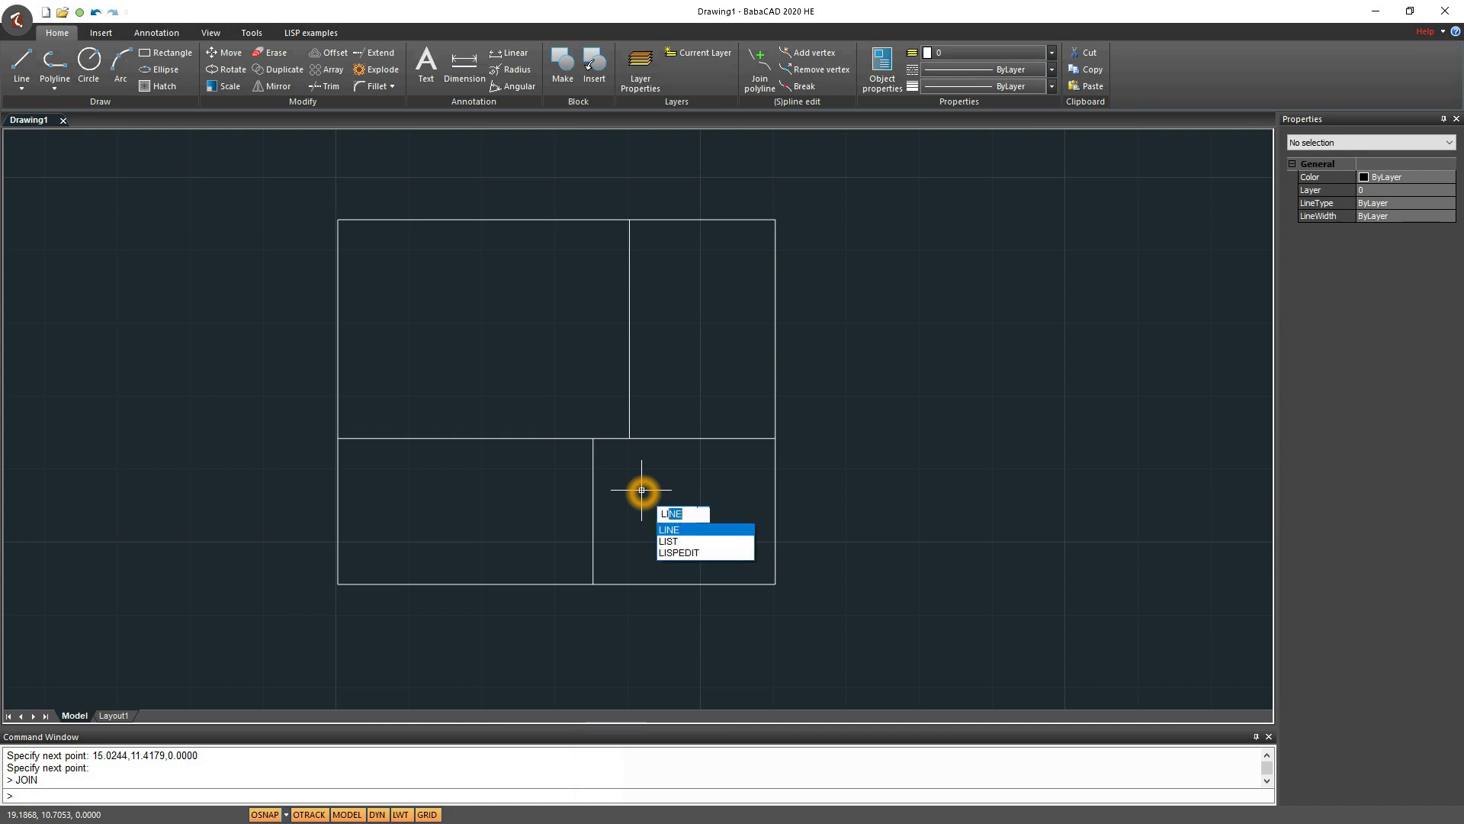
{"action": "key", "text": "Return"}
{"action": "left_click", "coordinate": [592, 437]}
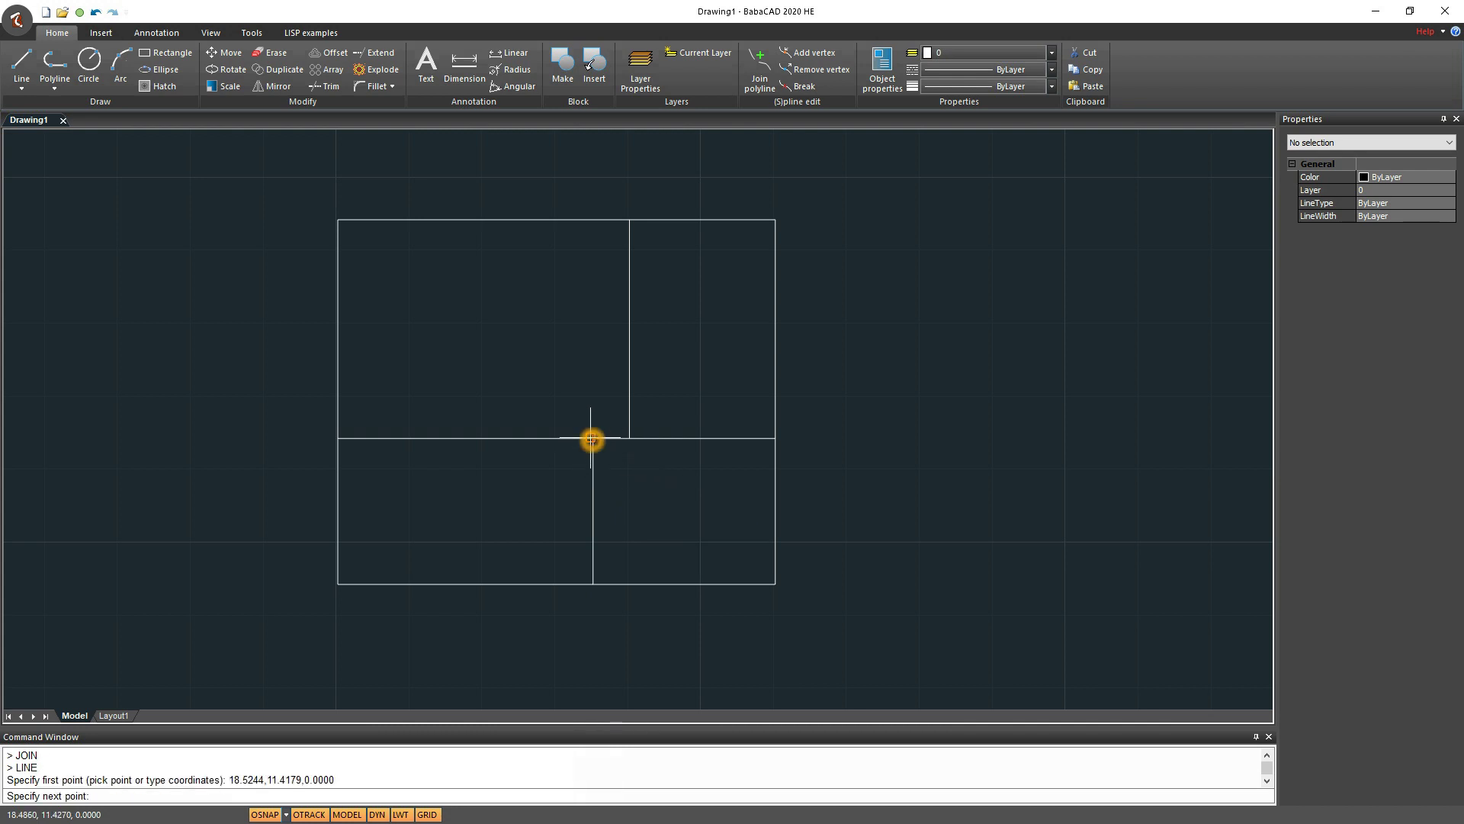
{"action": "left_click", "coordinate": [596, 584]}
{"action": "key", "text": "Return"}
Join the vertical divider with the middle horizontal line using JOIN
{"action": "left_click", "coordinate": [674, 497]}
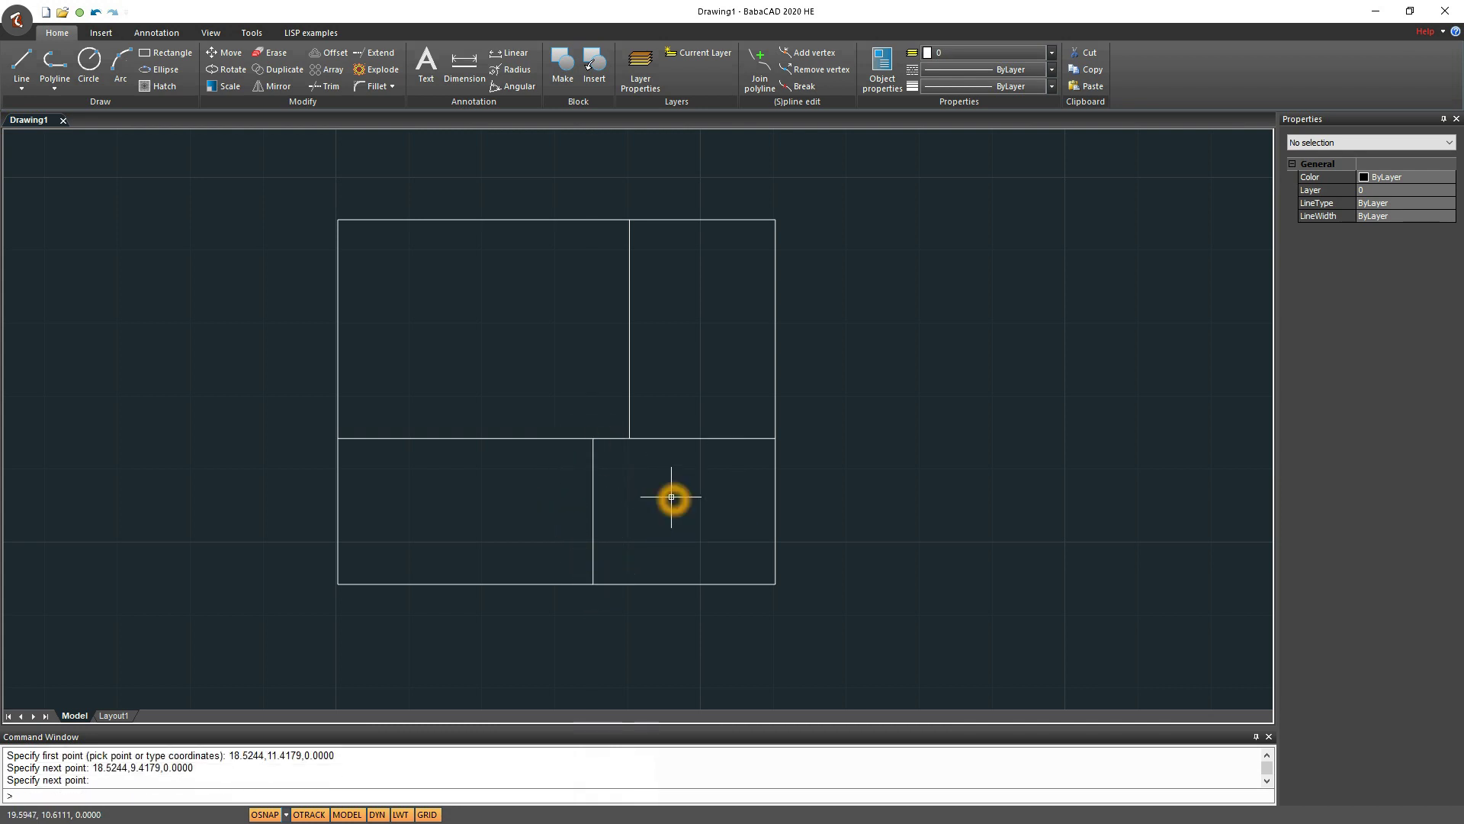
{"action": "type", "text": "JOIN"}
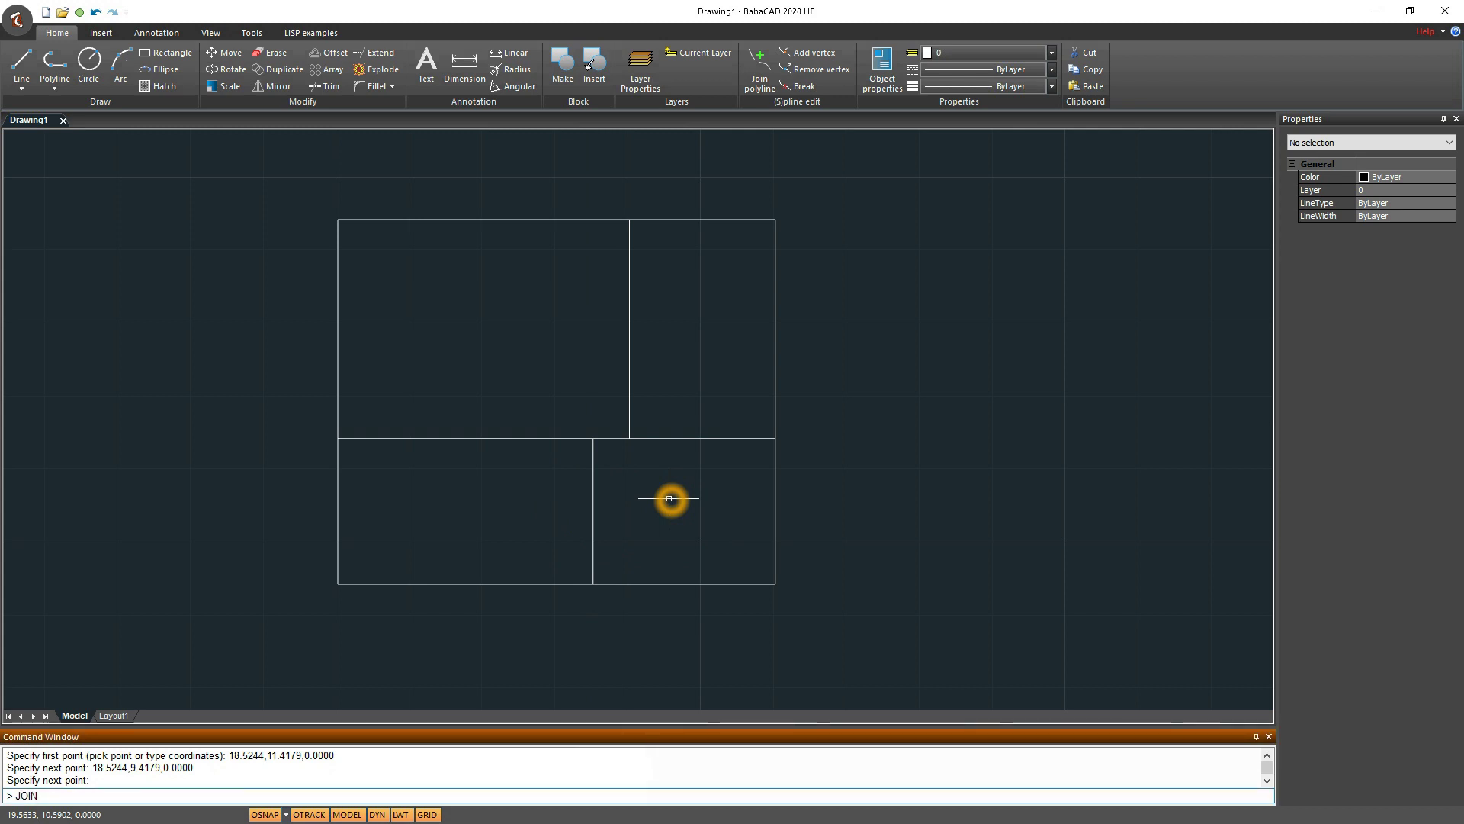
{"action": "key", "text": "Return"}
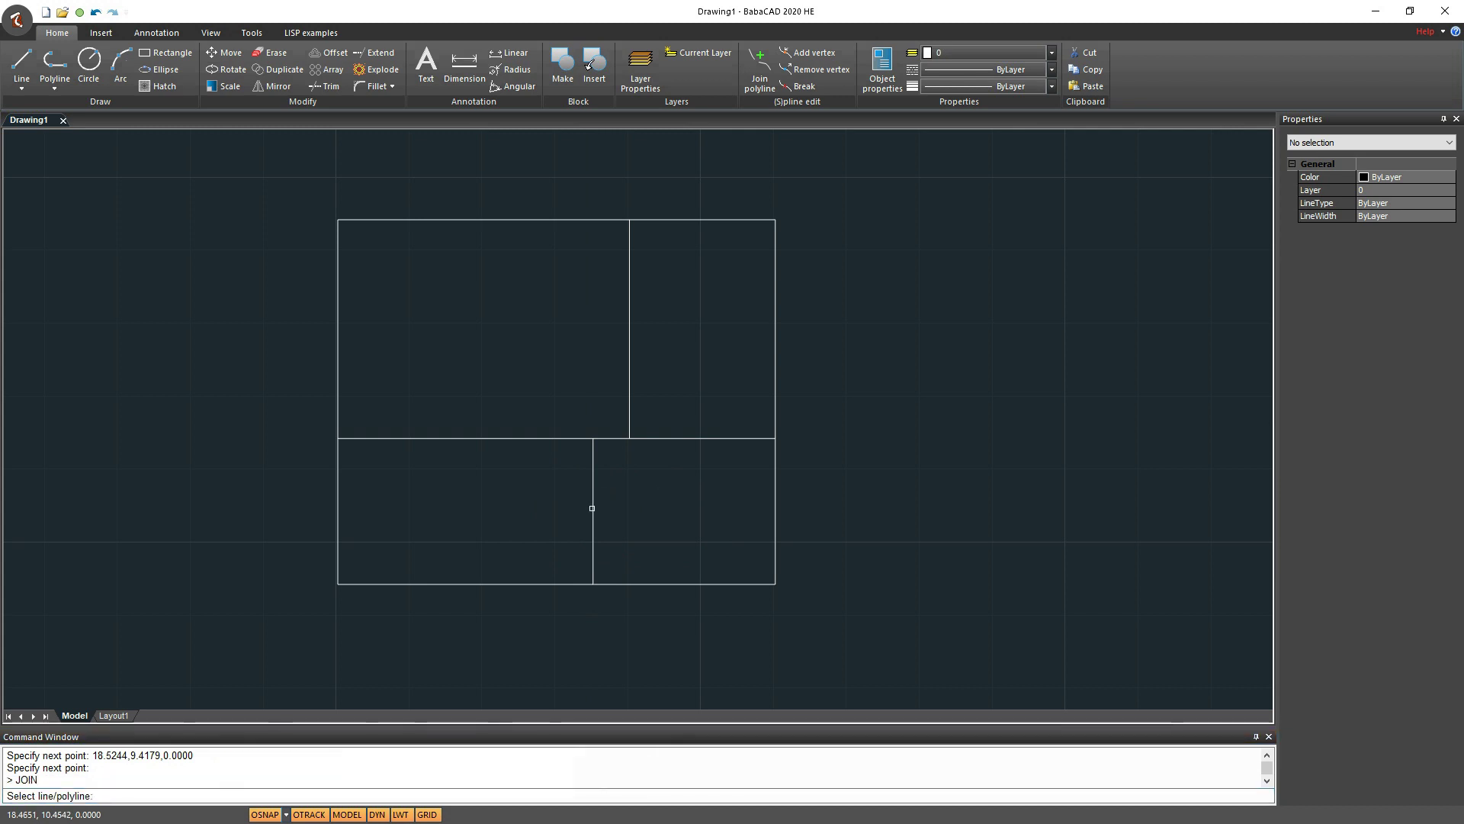
{"action": "left_click", "coordinate": [592, 508]}
{"action": "left_click", "coordinate": [675, 437]}
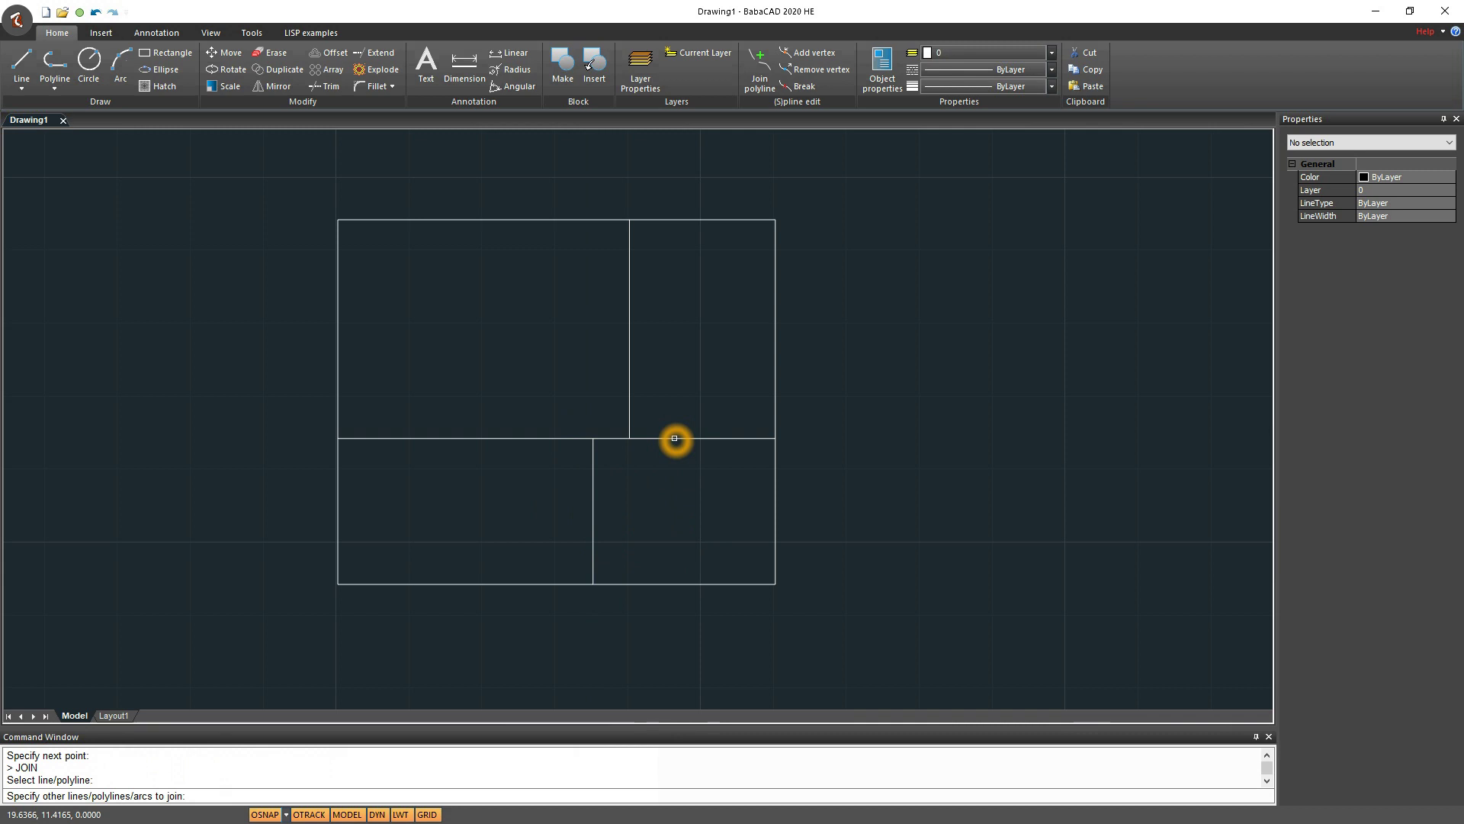
{"action": "key", "text": "Return"}
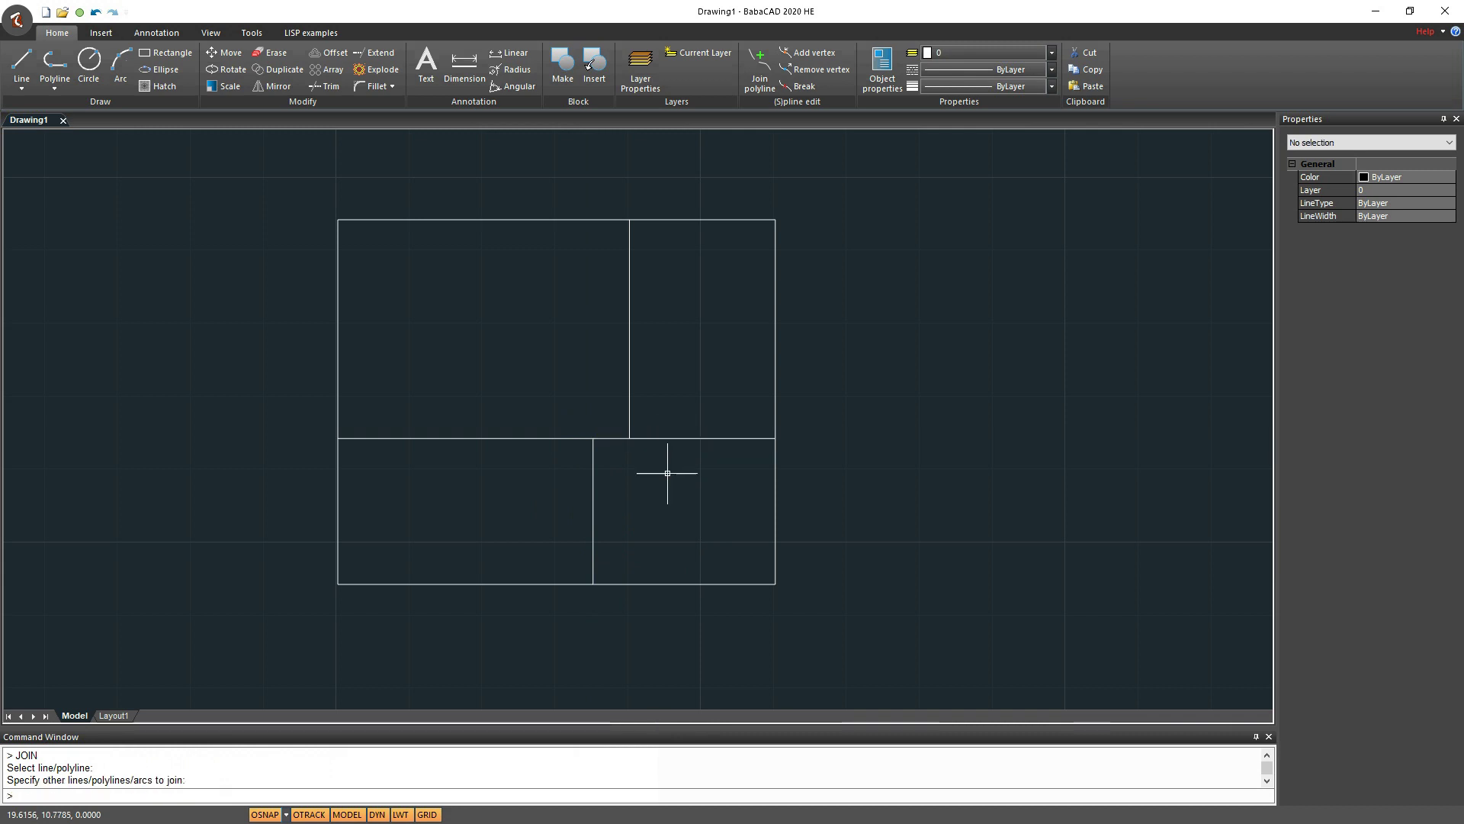
Check that the left and right L-shaped polylines are each a single object
{"action": "left_click", "coordinate": [674, 438]}
{"action": "key", "text": "Escape"}
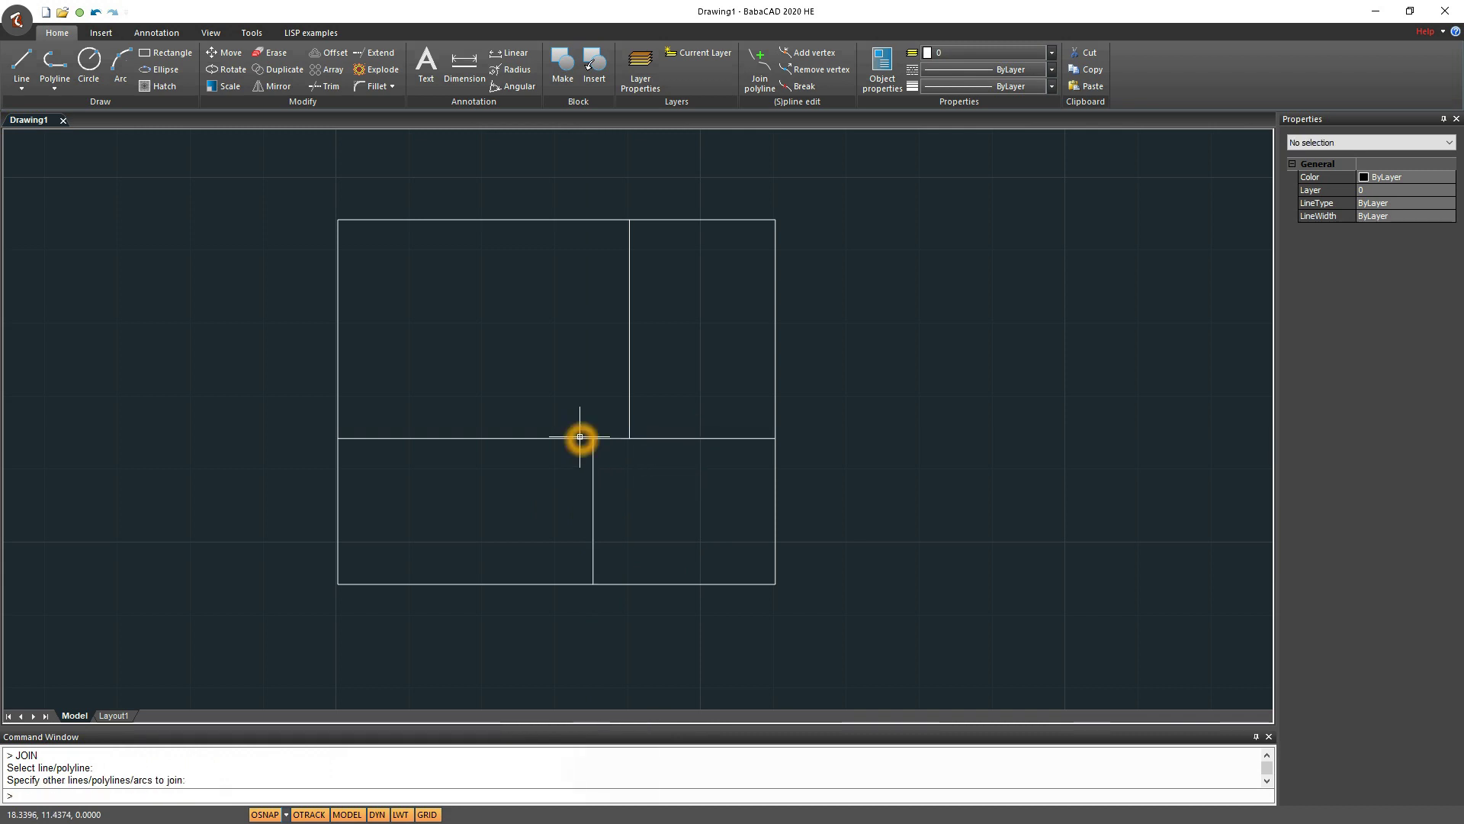
{"action": "left_click", "coordinate": [582, 438]}
{"action": "key", "text": "Escape"}
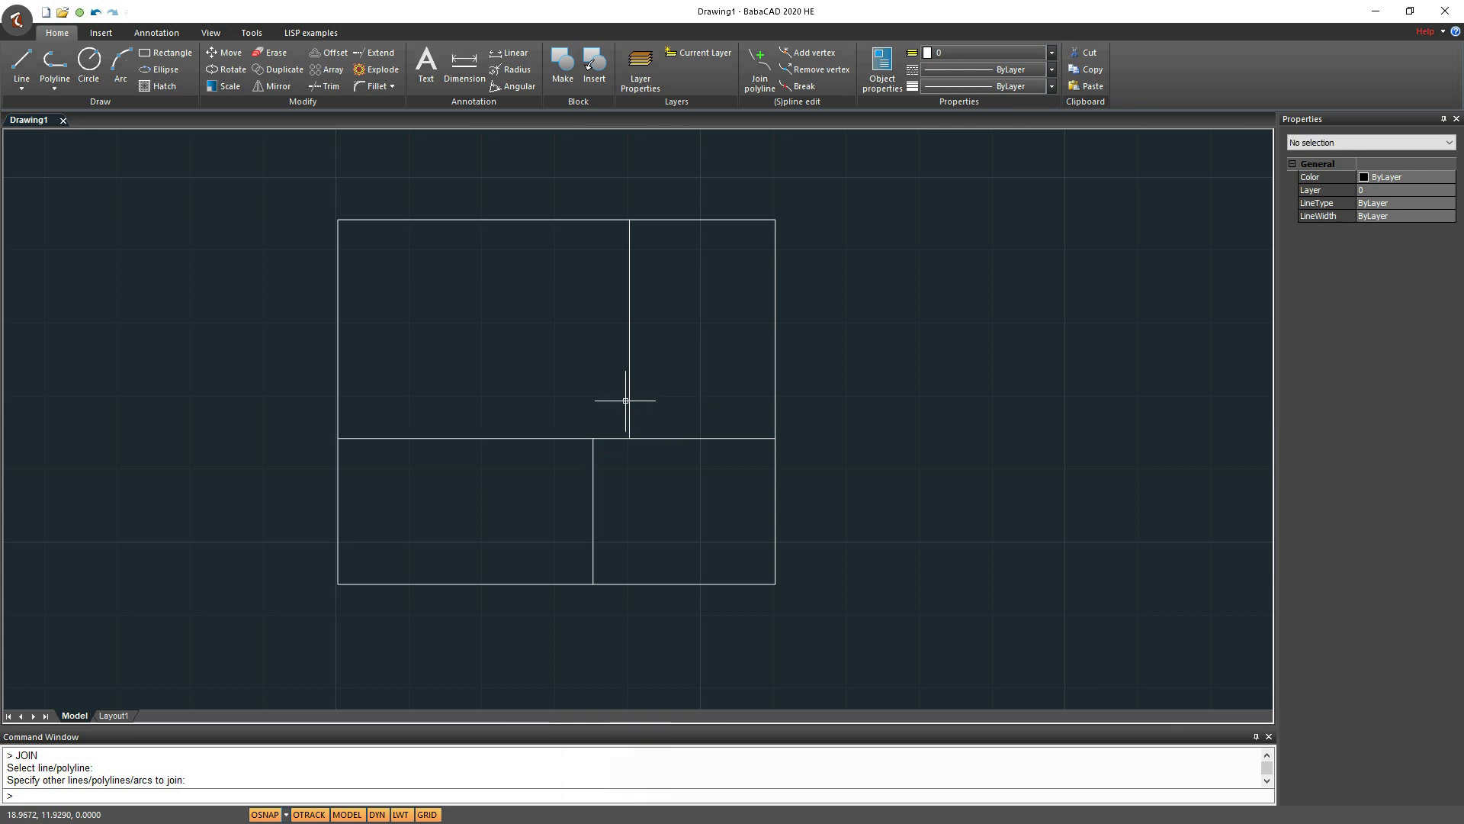
{"action": "left_click", "coordinate": [629, 397]}
{"action": "key", "text": "Escape"}
{"action": "left_click", "coordinate": [564, 437]}
{"action": "key", "text": "Escape"}
{"action": "left_click", "coordinate": [603, 399]}
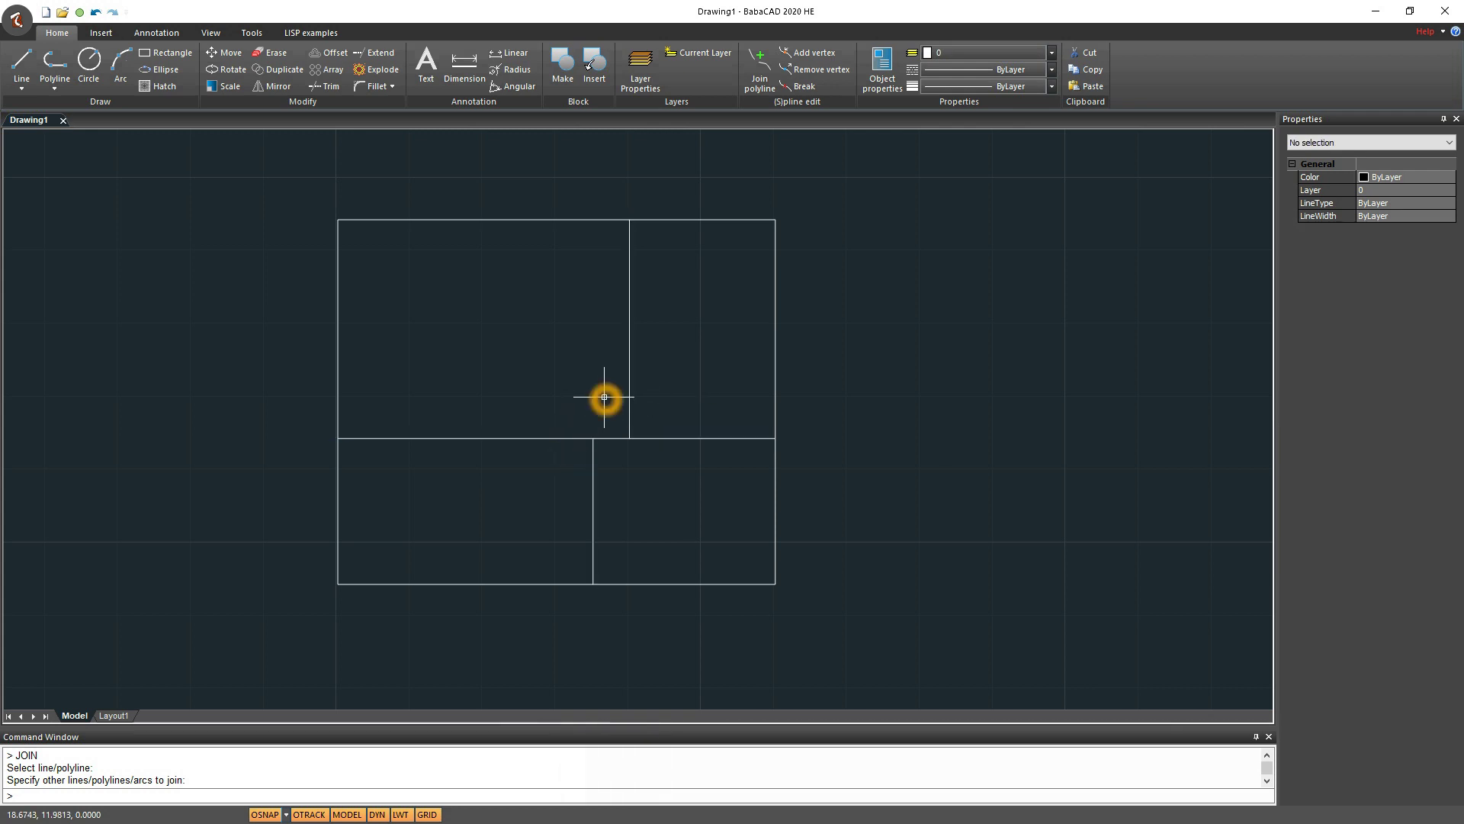
{"action": "left_click", "coordinate": [674, 475]}
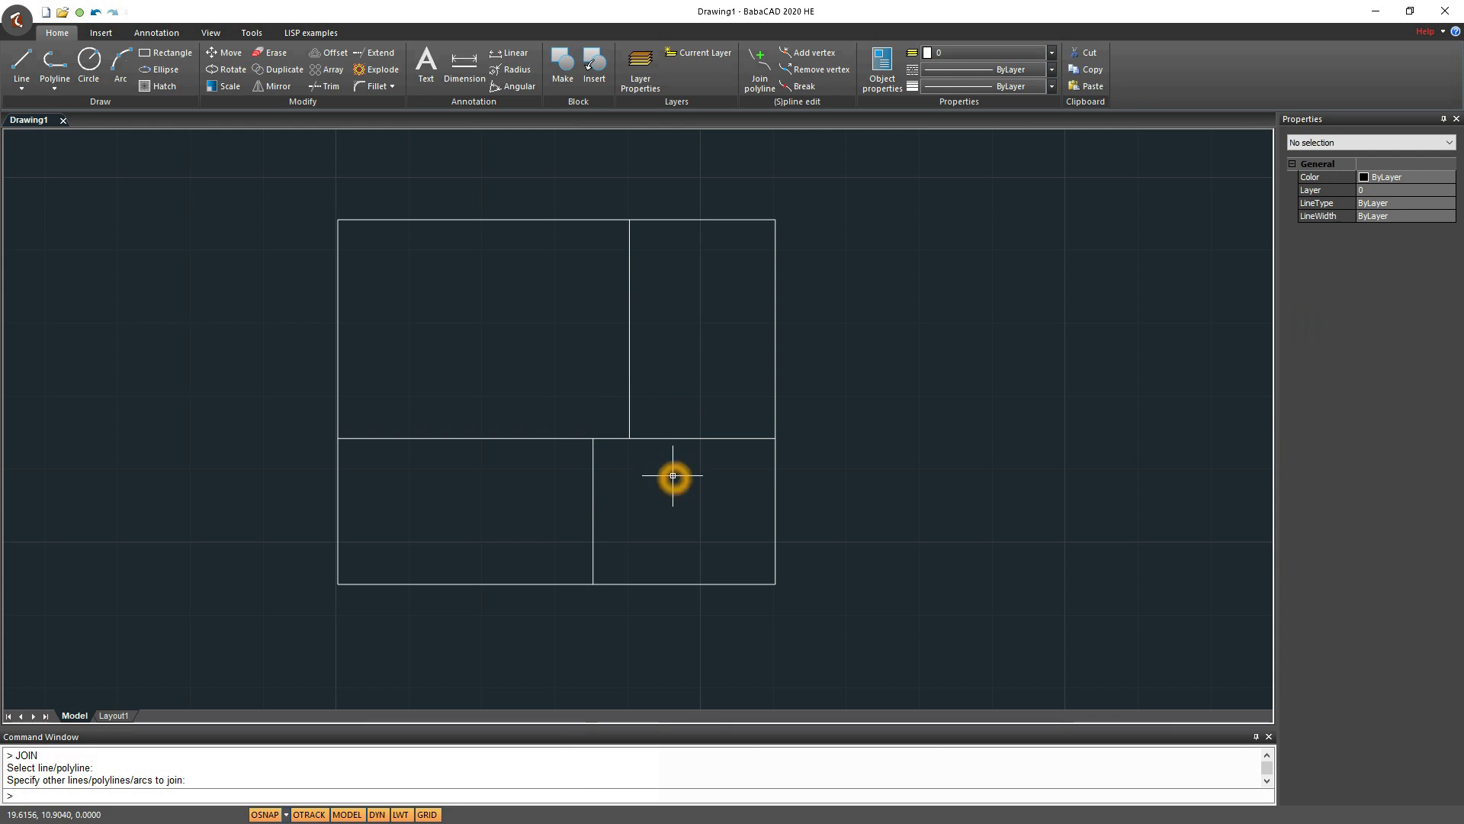
Offset the outer wall rectangle 0.15 inward to create the inner wall line
{"action": "type", "text": "OFFSET"}
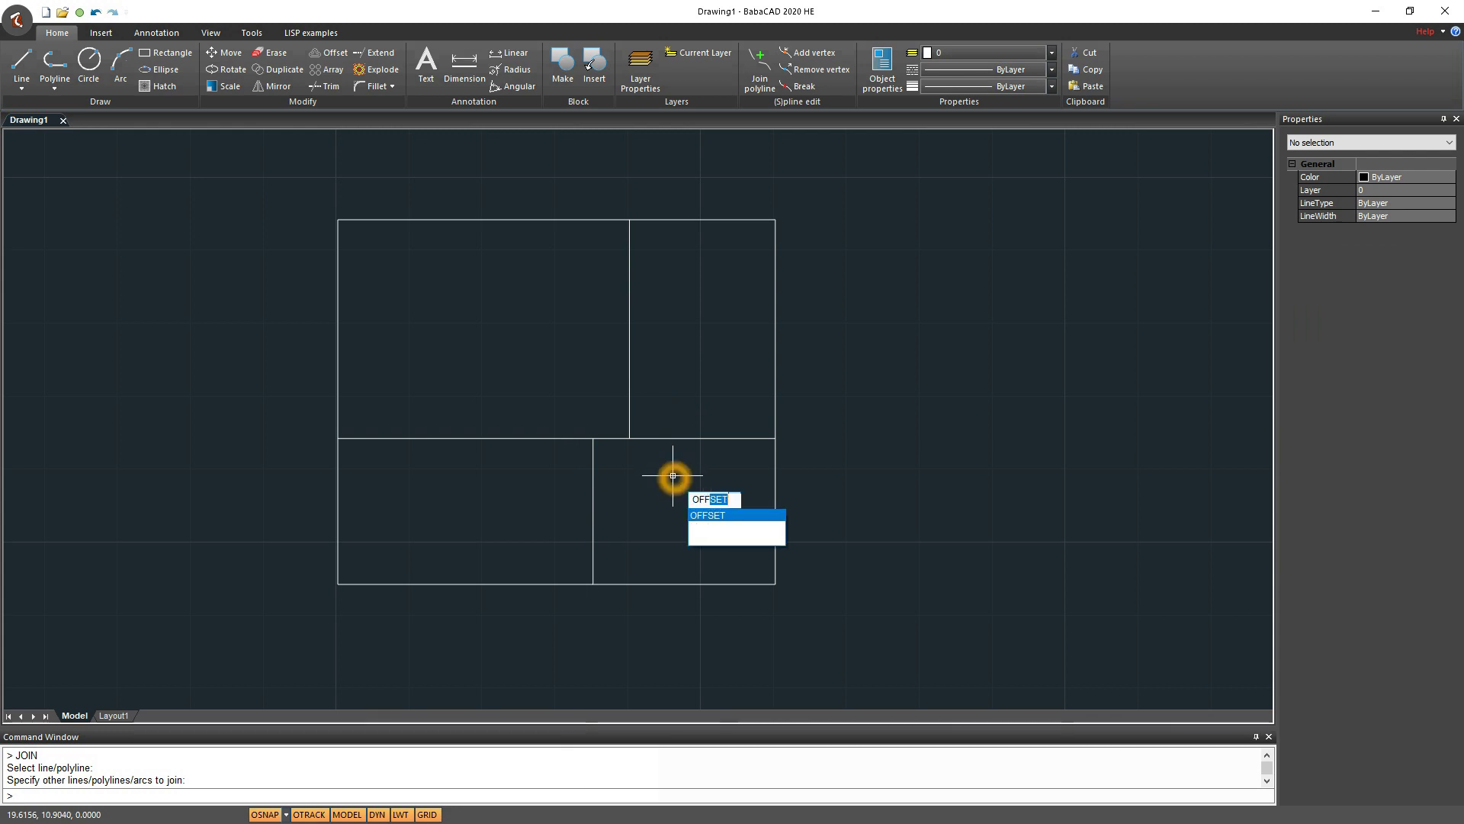
{"action": "key", "text": "Return"}
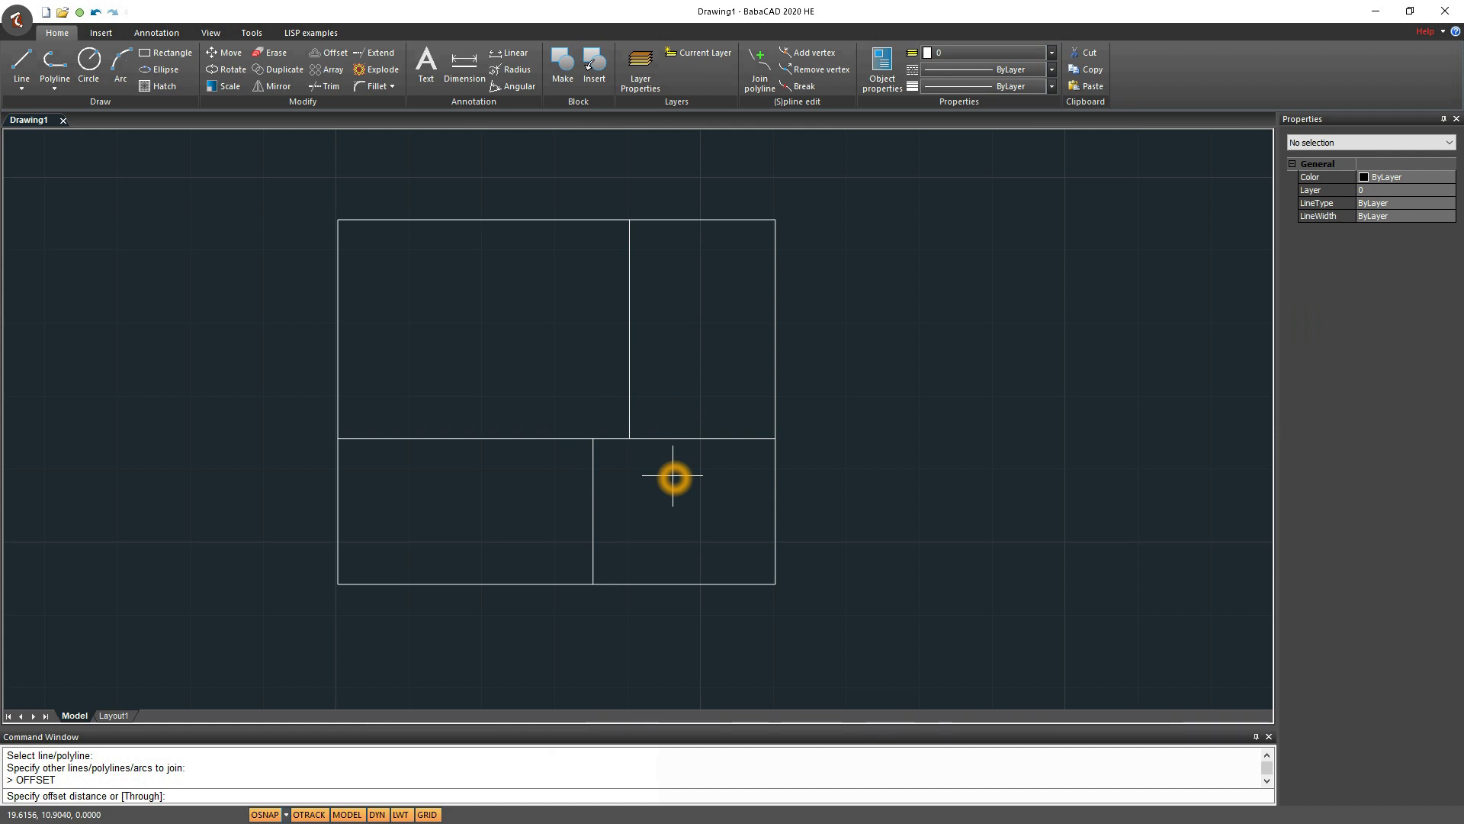
{"action": "type", "text": "0"}
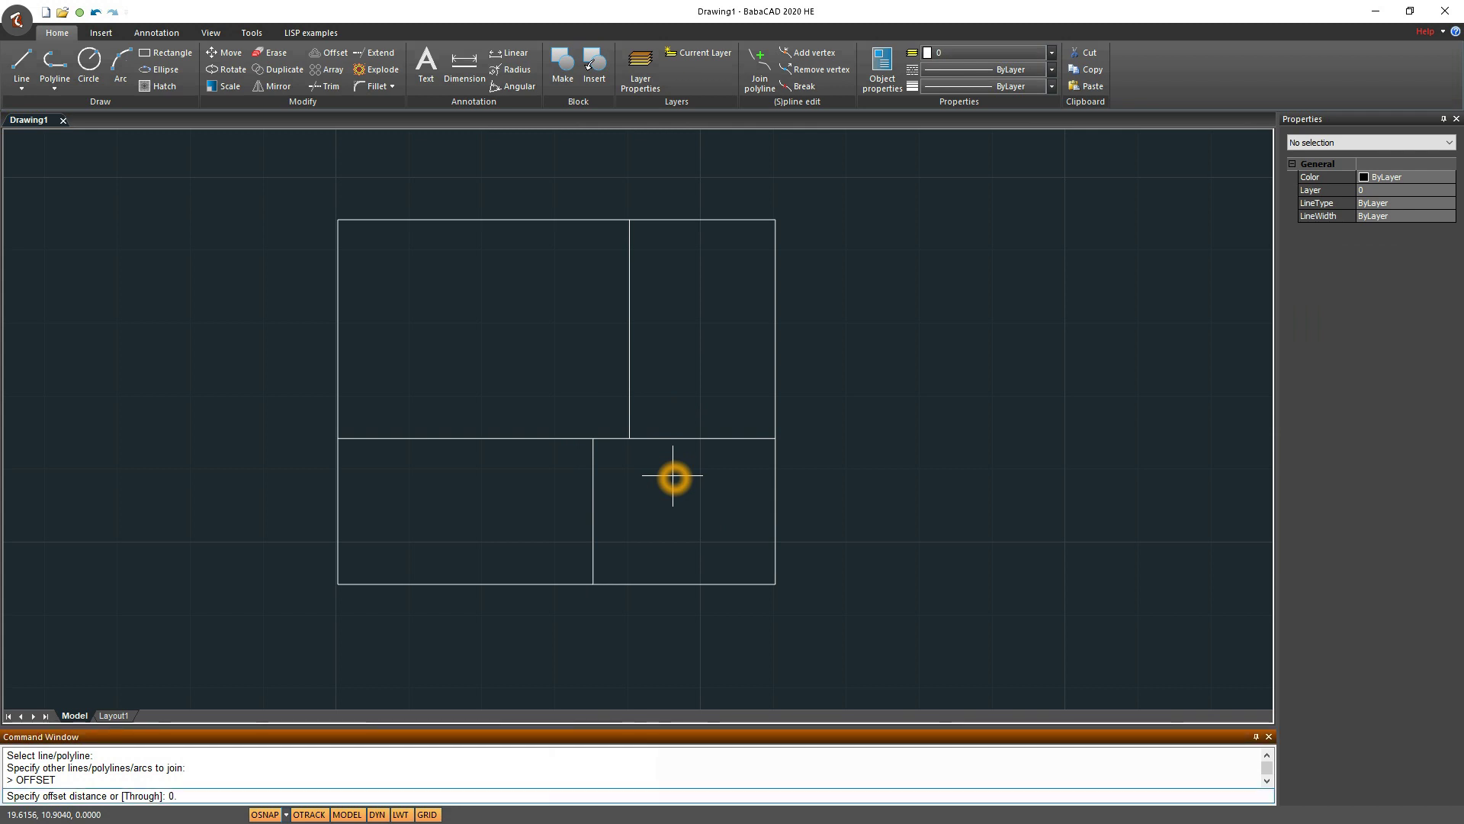
{"action": "type", "text": ".0"}
{"action": "key", "text": "Return"}
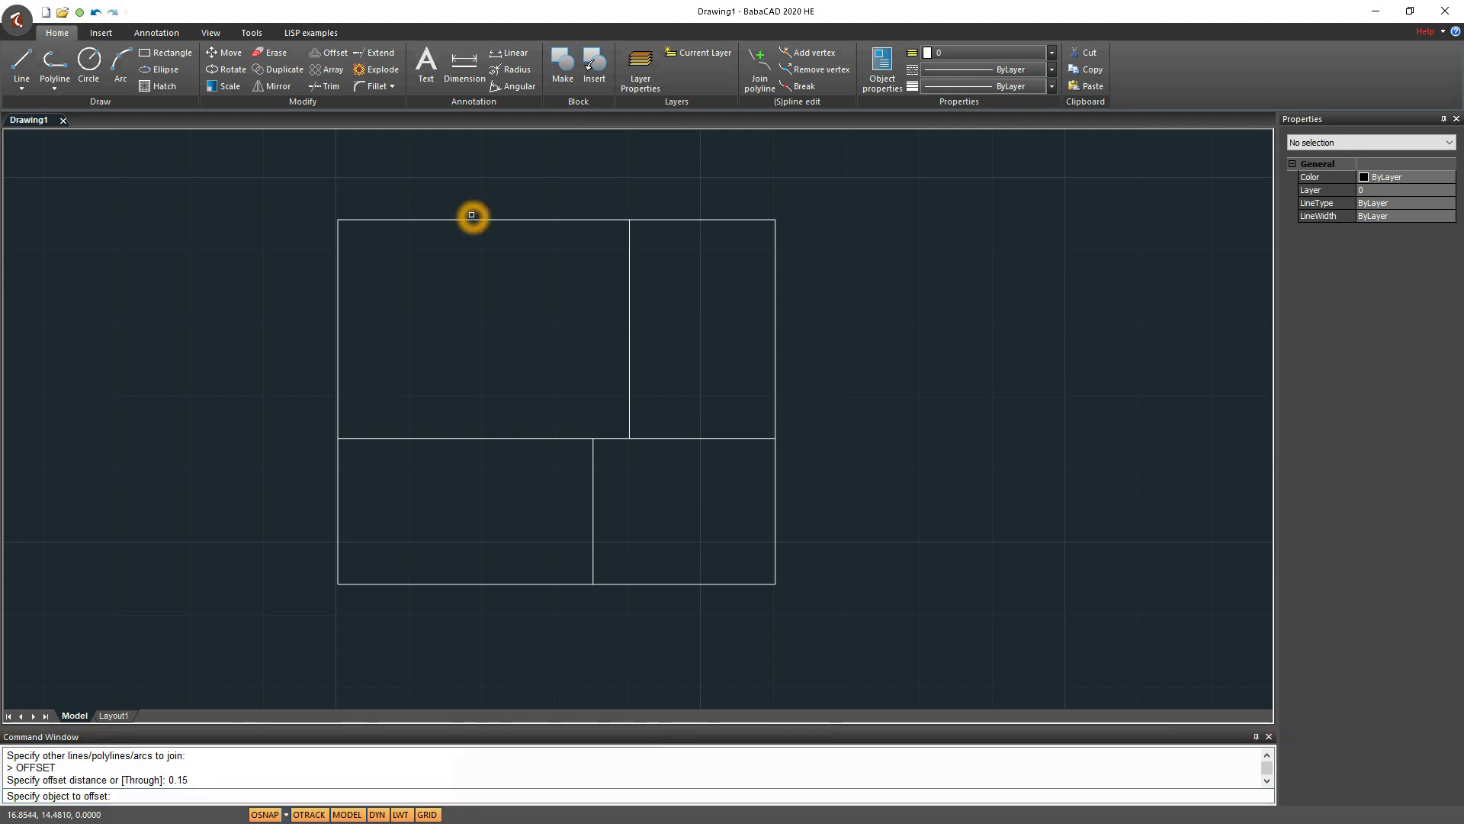
{"action": "left_click", "coordinate": [471, 216]}
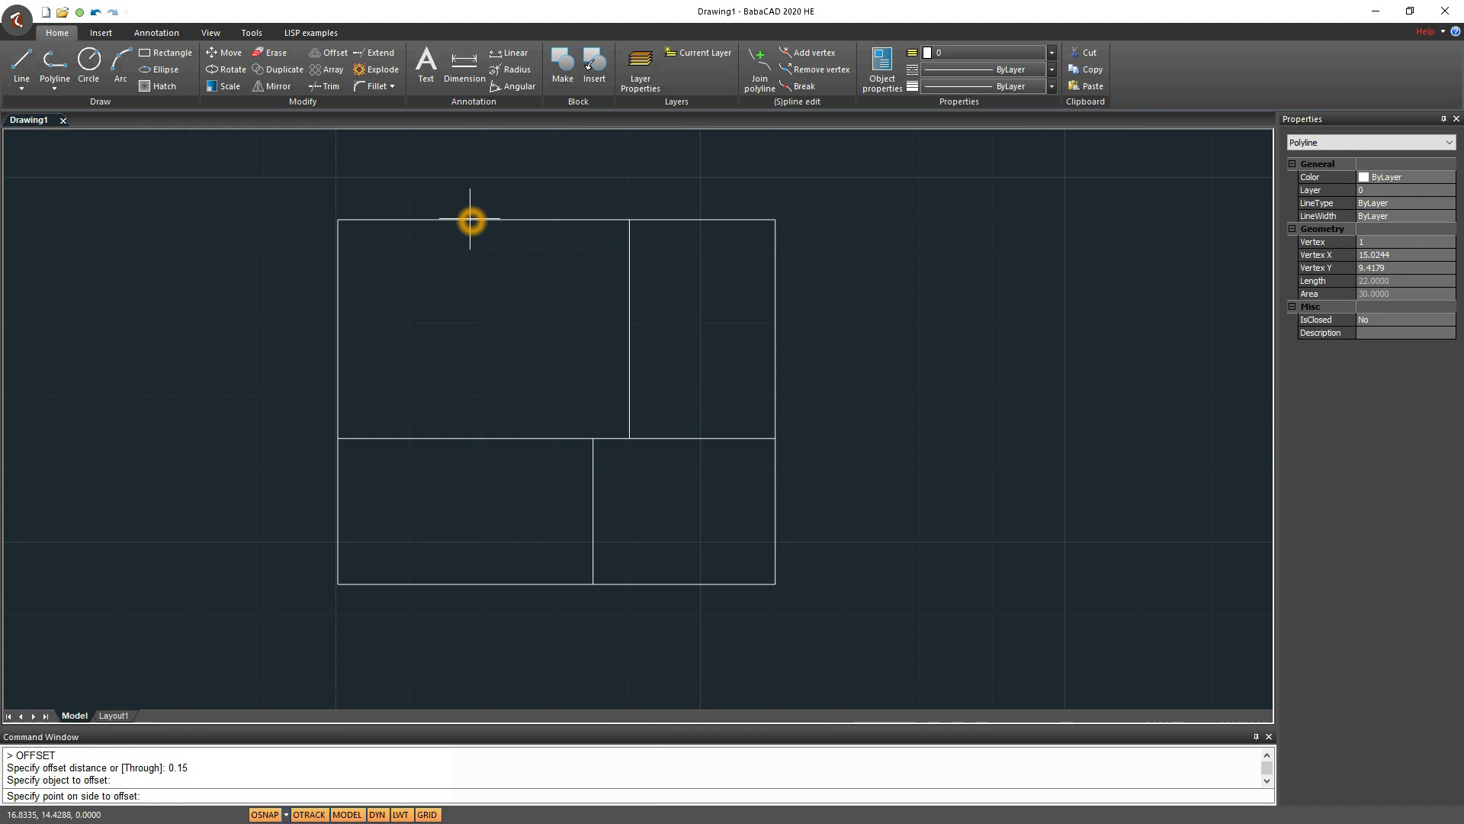
{"action": "left_click", "coordinate": [412, 231]}
{"action": "left_click", "coordinate": [459, 303]}
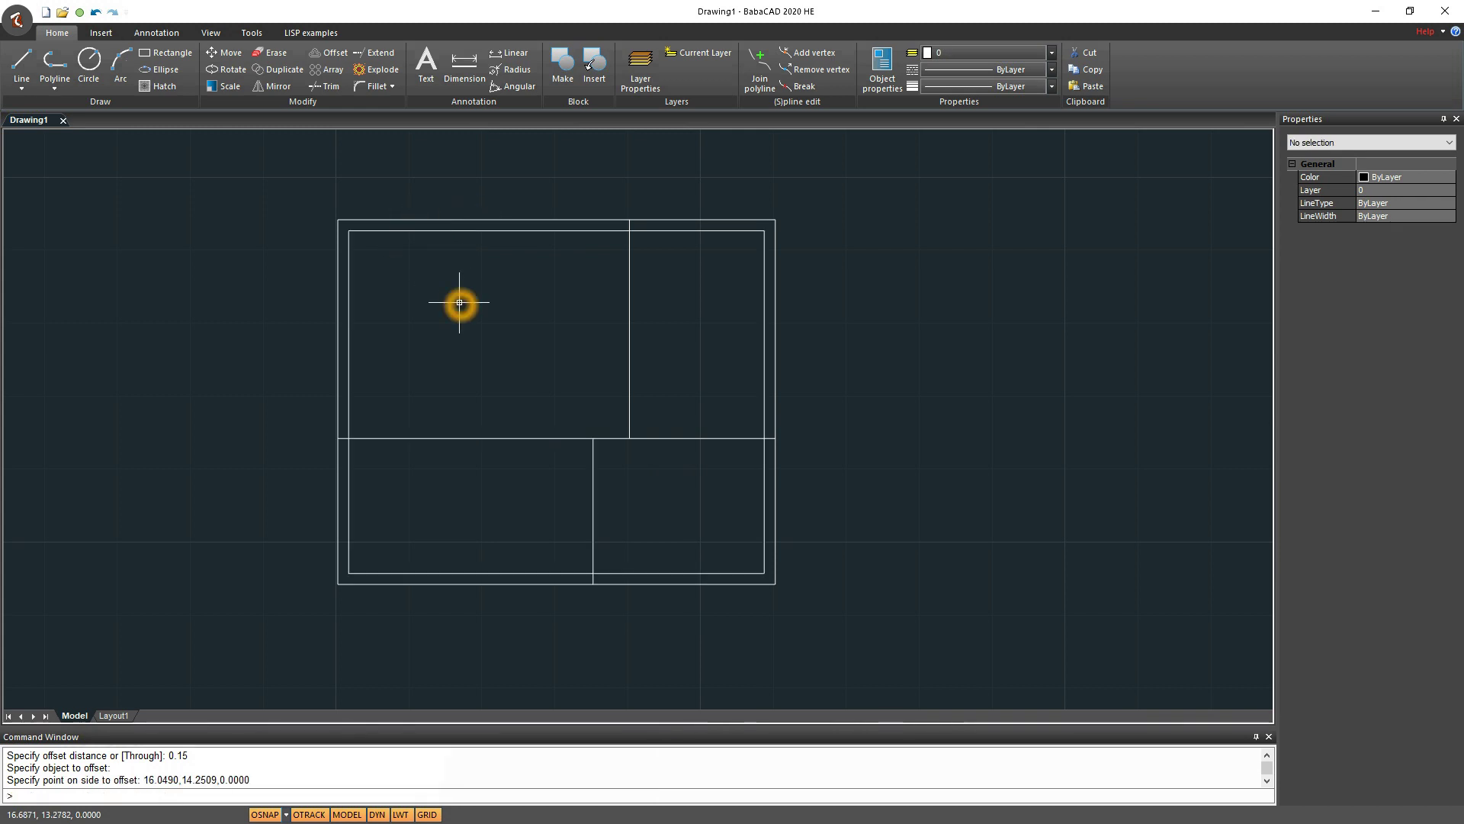
{"action": "left_click", "coordinate": [513, 300]}
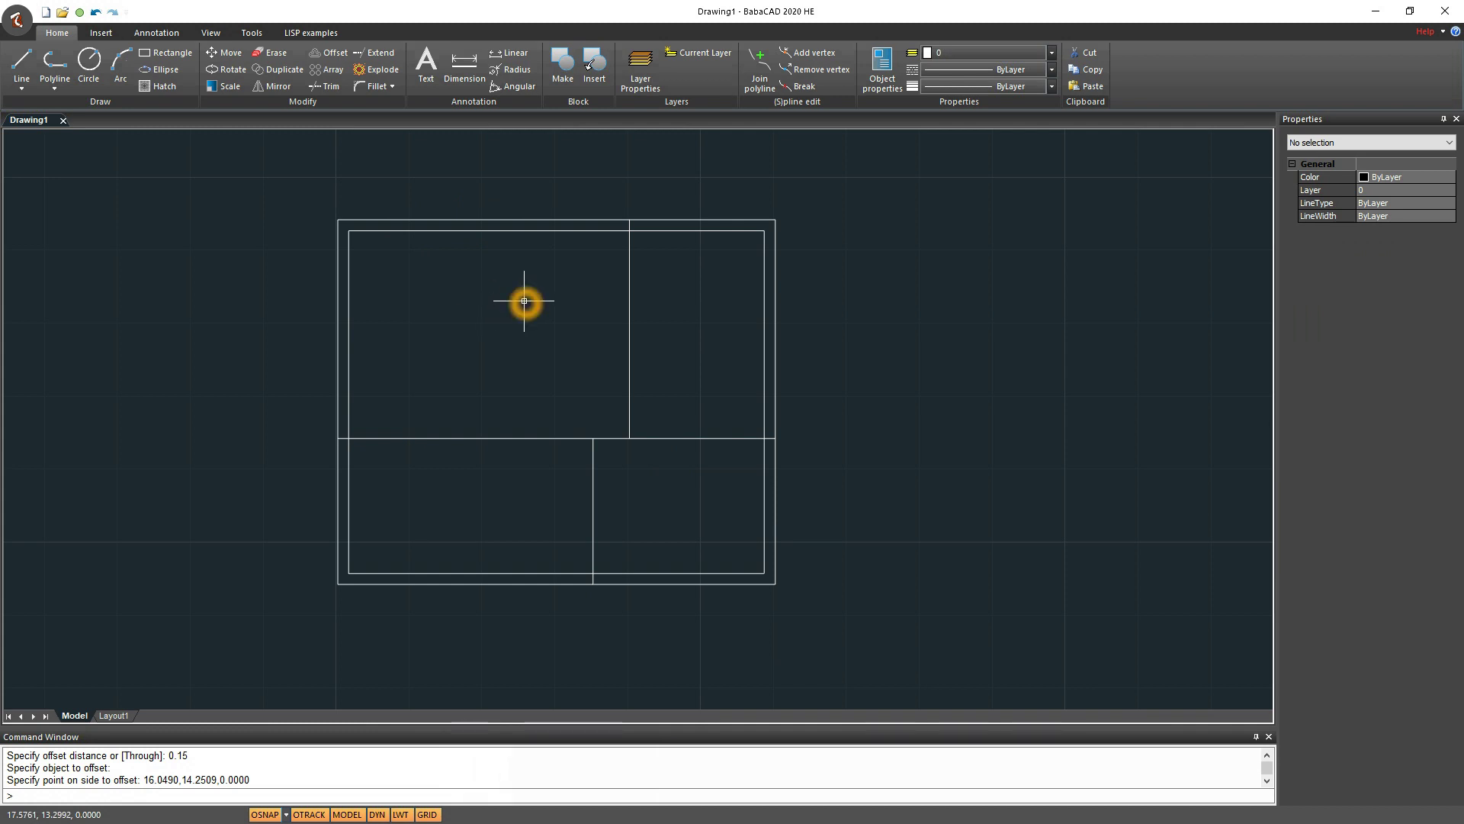
Offset the upper-right room's L-shaped partition 0.075 into that room
{"action": "left_click", "coordinate": [630, 330]}
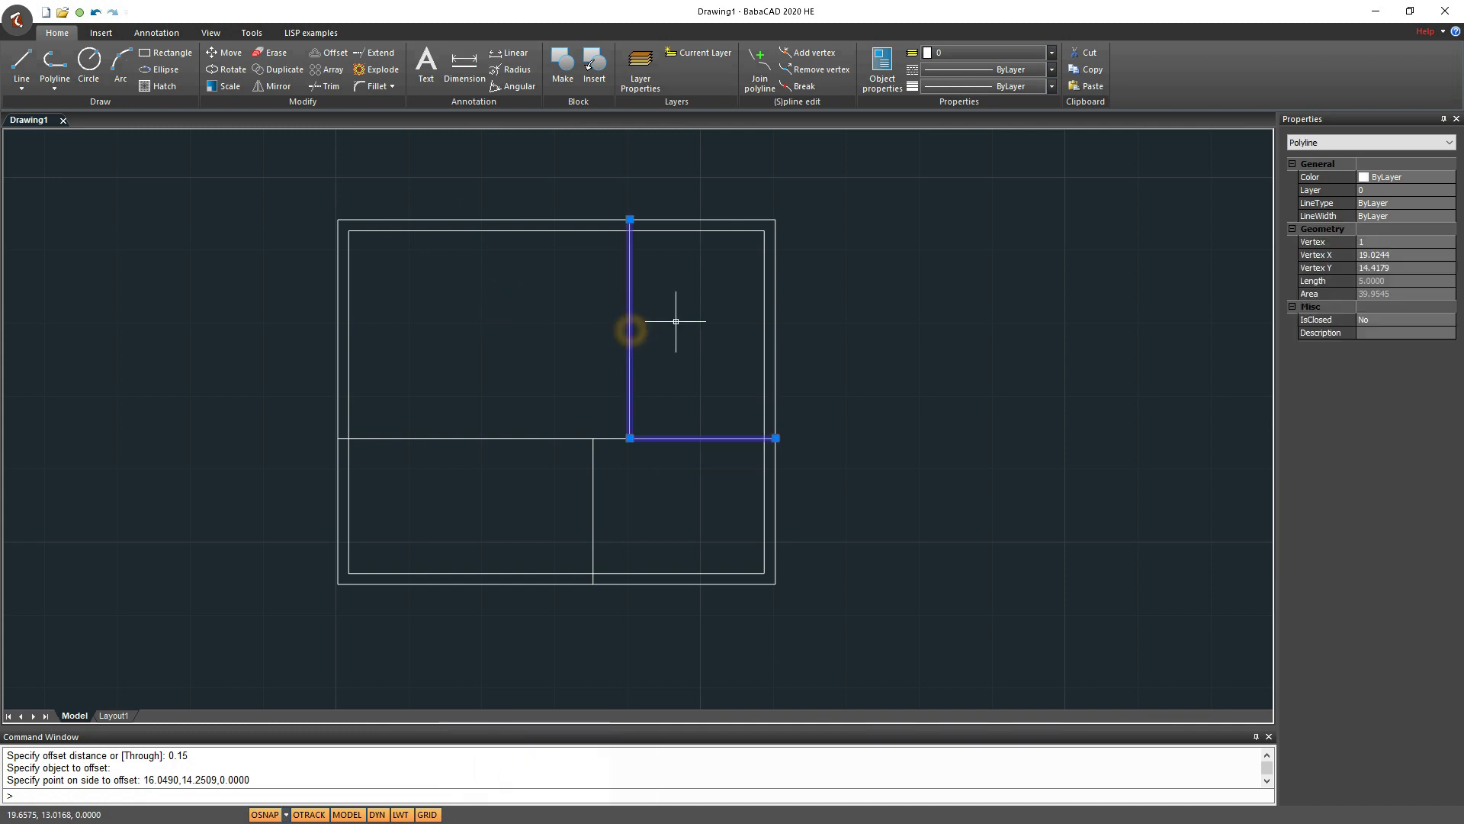
{"action": "key", "text": "Escape"}
{"action": "right_click", "coordinate": [689, 302]}
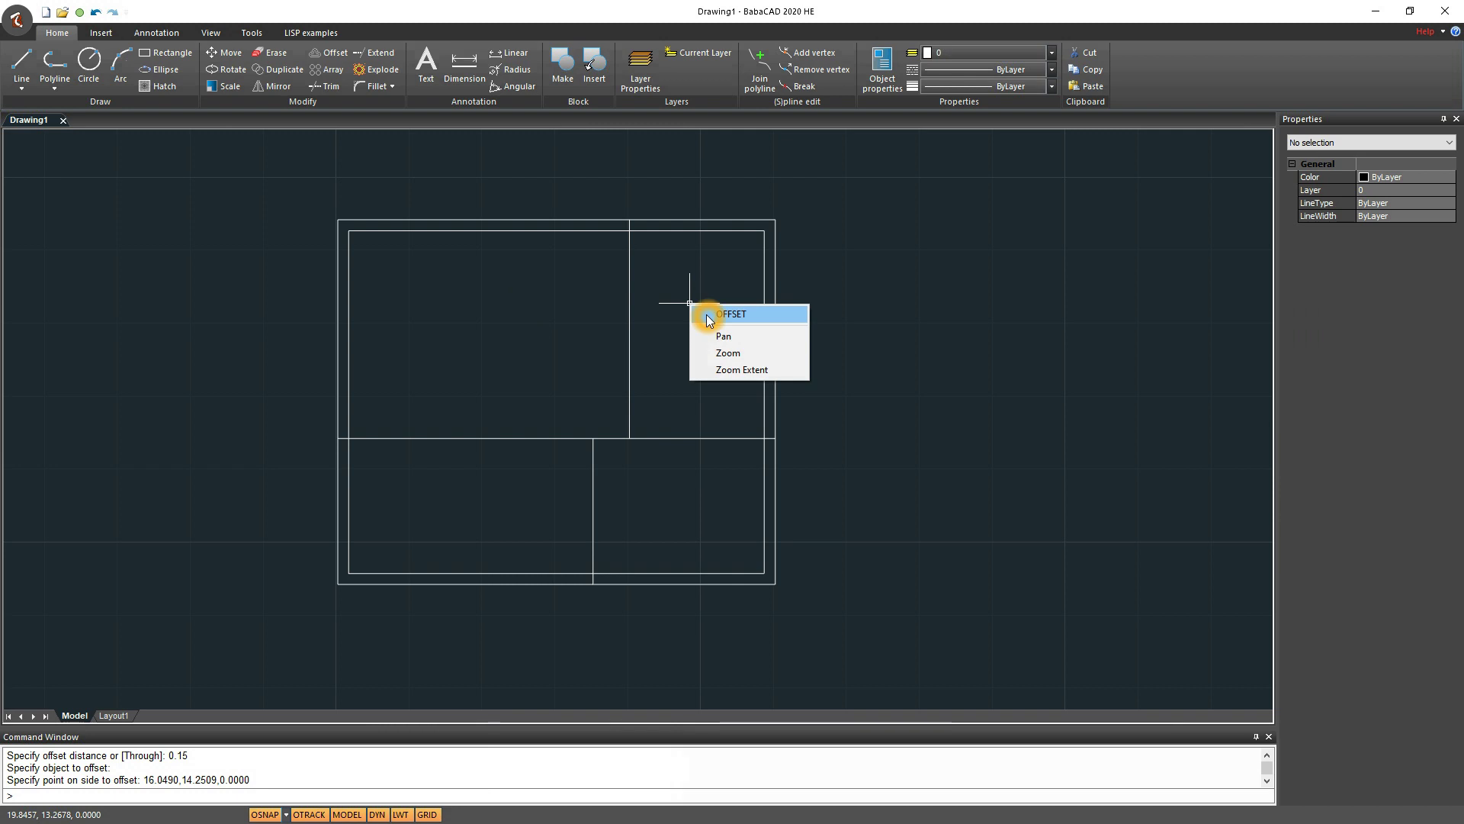
{"action": "left_click", "coordinate": [731, 314]}
{"action": "type", "text": "0"}
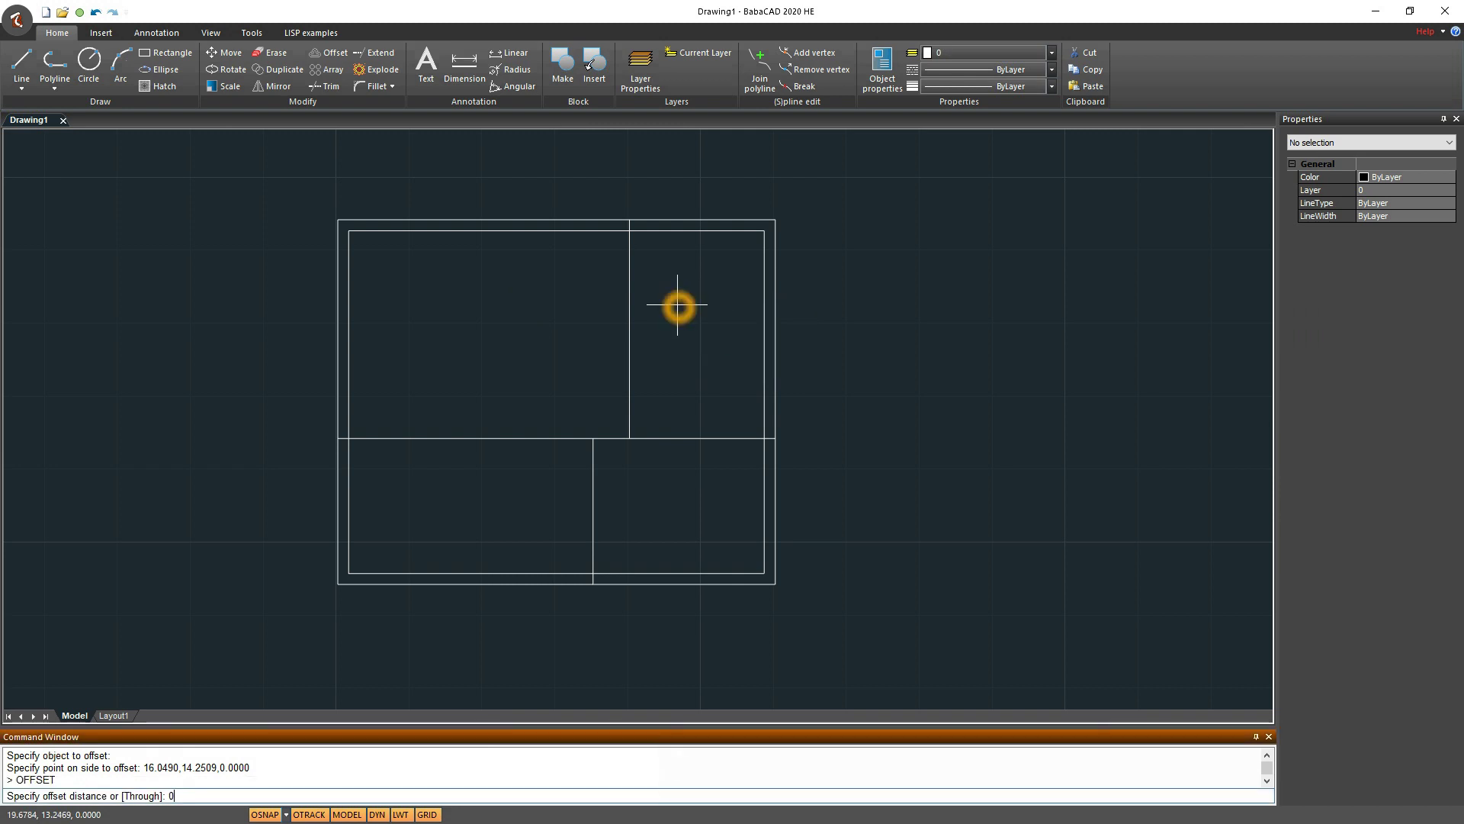
{"action": "type", "text": ".075"}
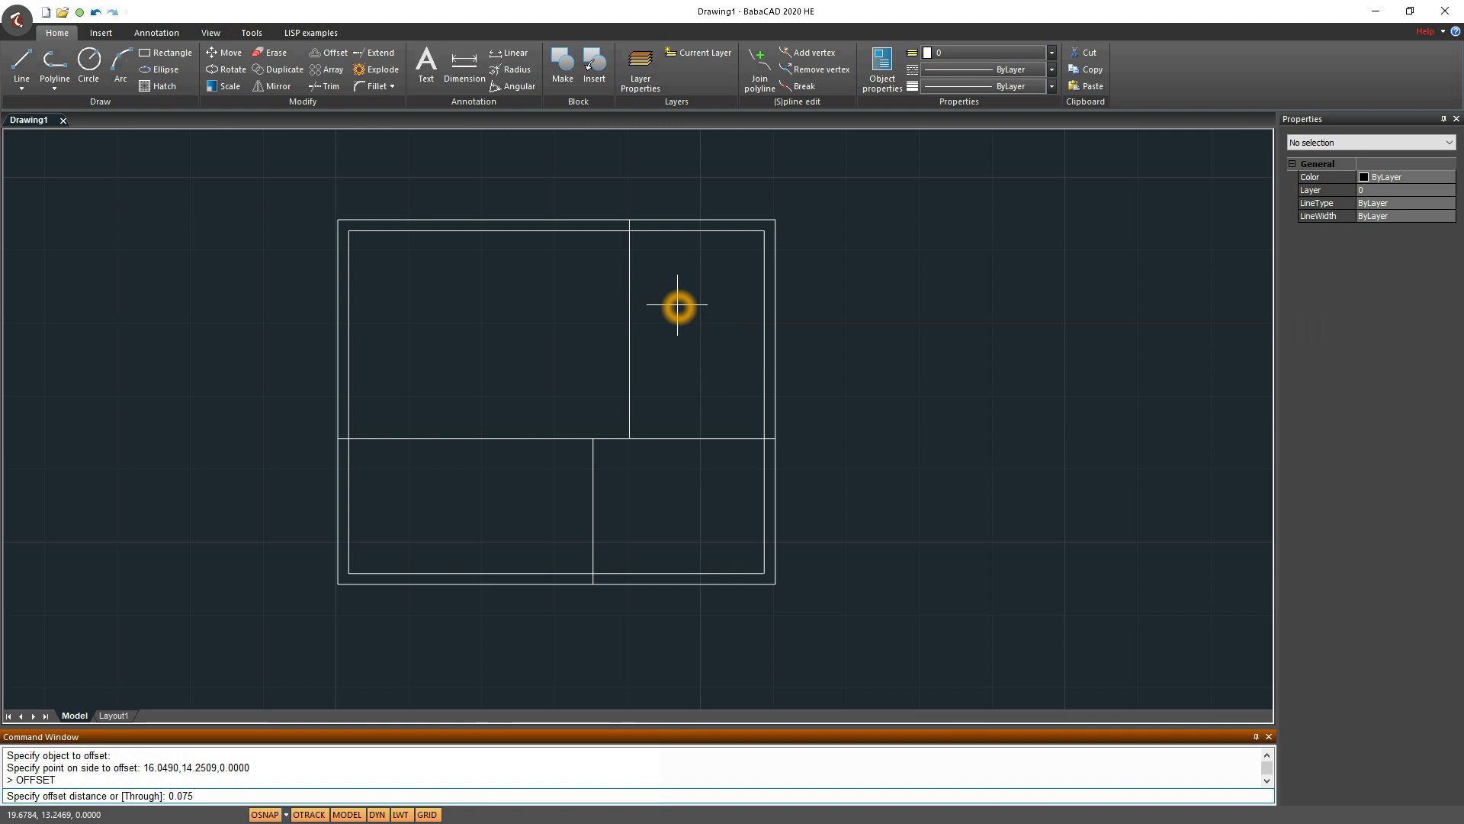
{"action": "key", "text": "Return"}
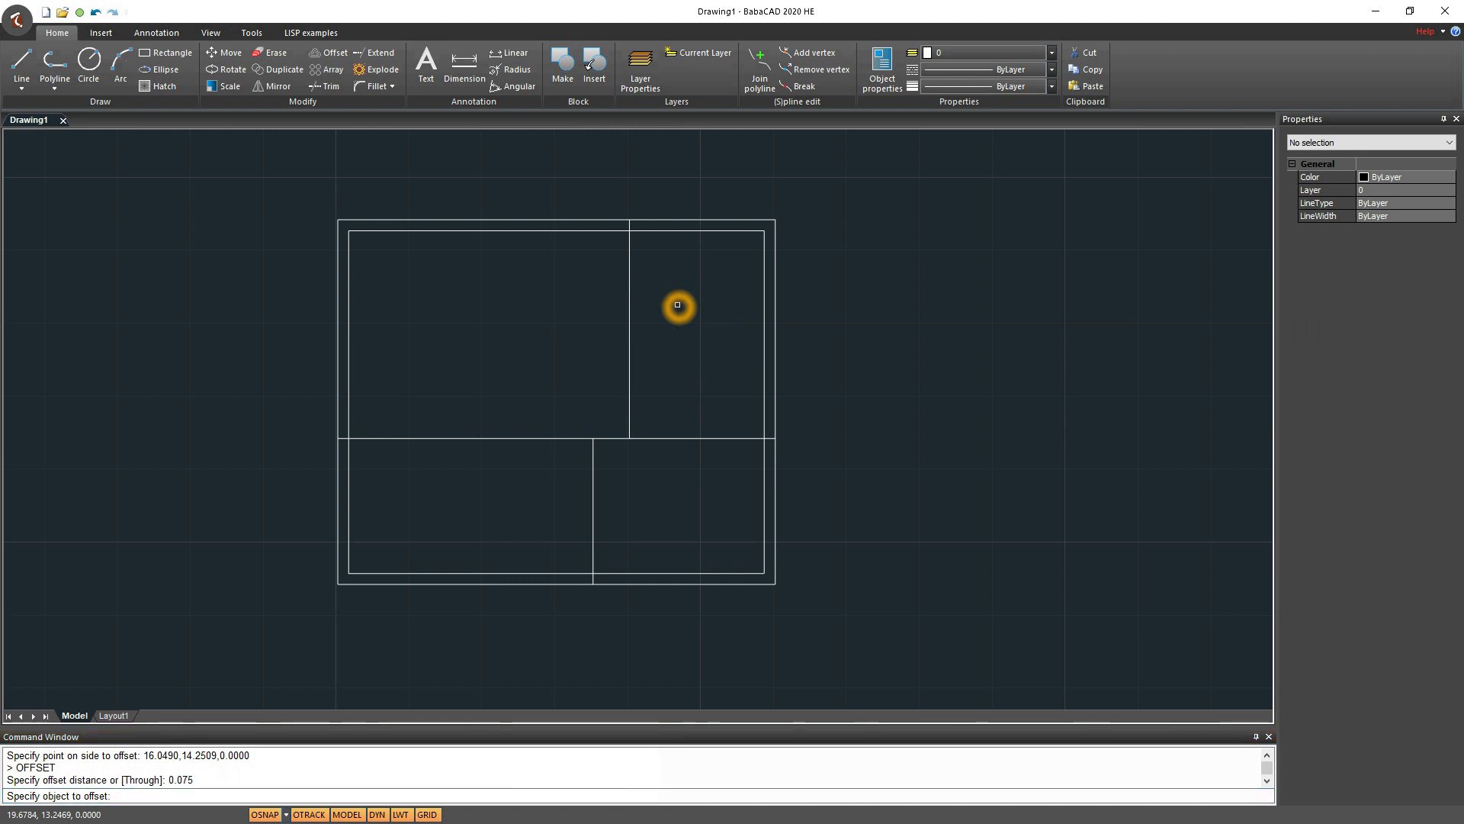
{"action": "left_click", "coordinate": [629, 294]}
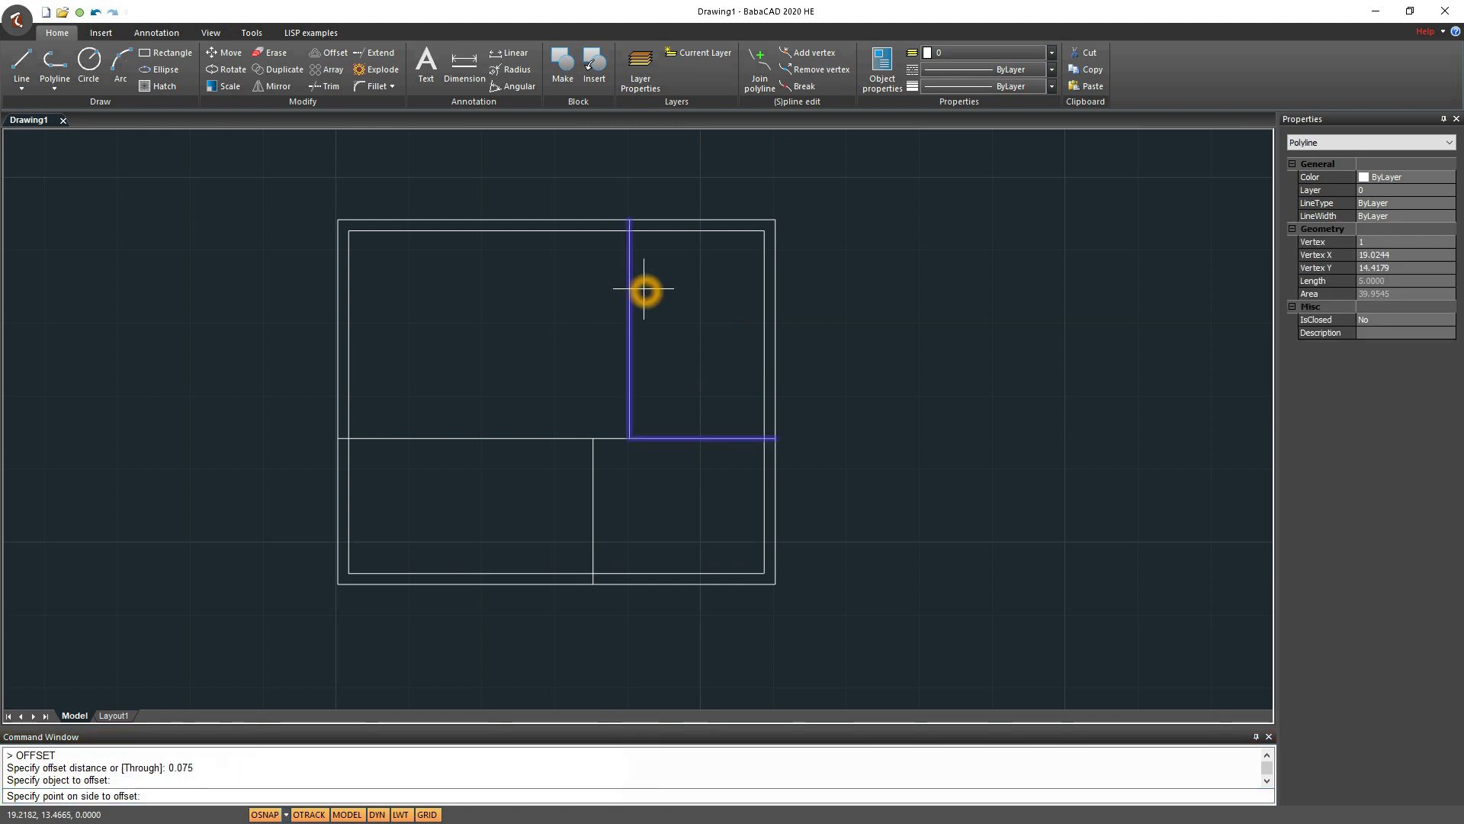
{"action": "left_click", "coordinate": [677, 285]}
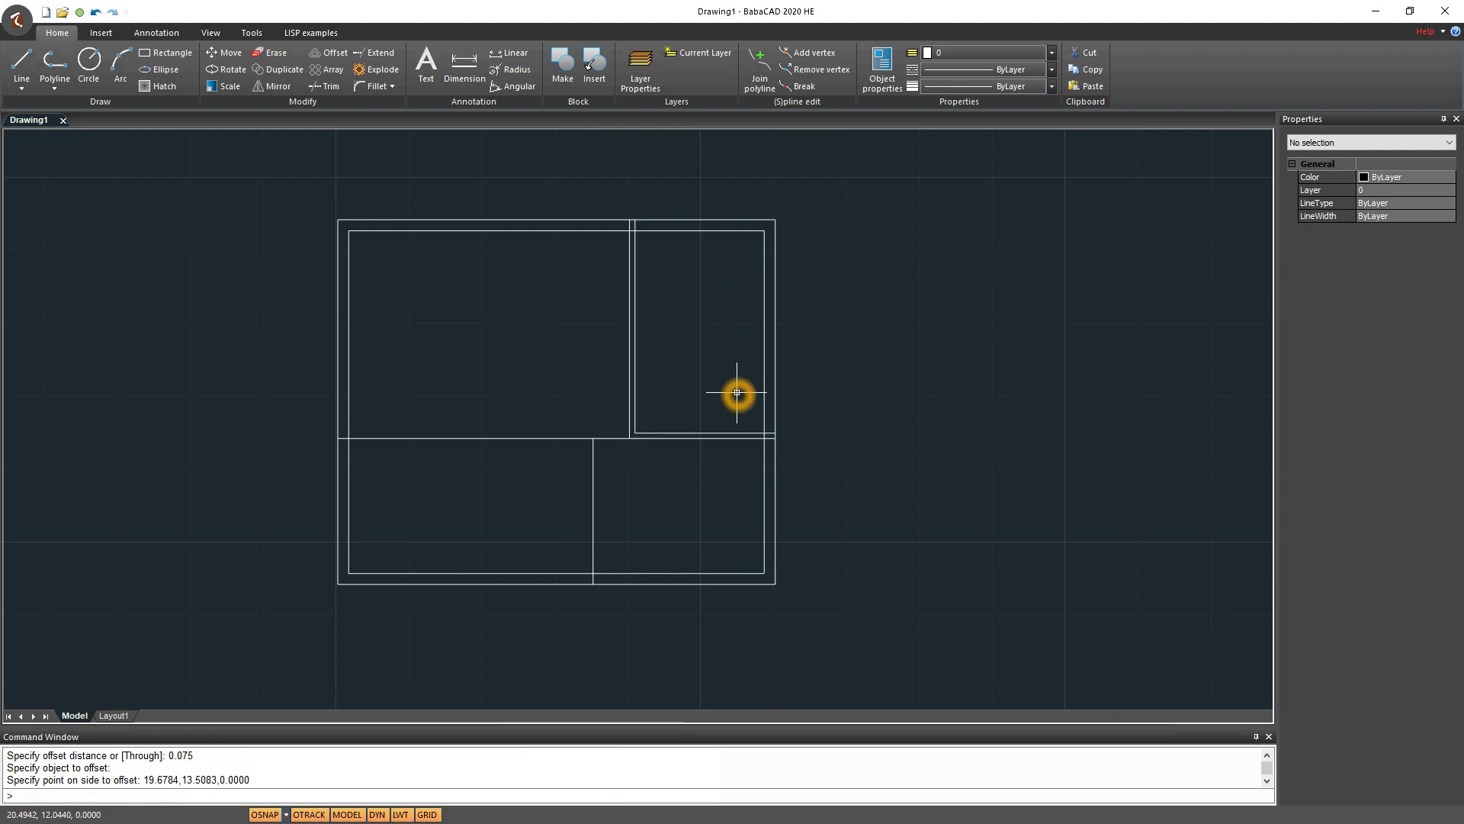
{"action": "right_click", "coordinate": [670, 506]}
Offset the partition between the lower rooms and the L-shaped wall 0.075 into the lower-right room
{"action": "left_click", "coordinate": [704, 513]}
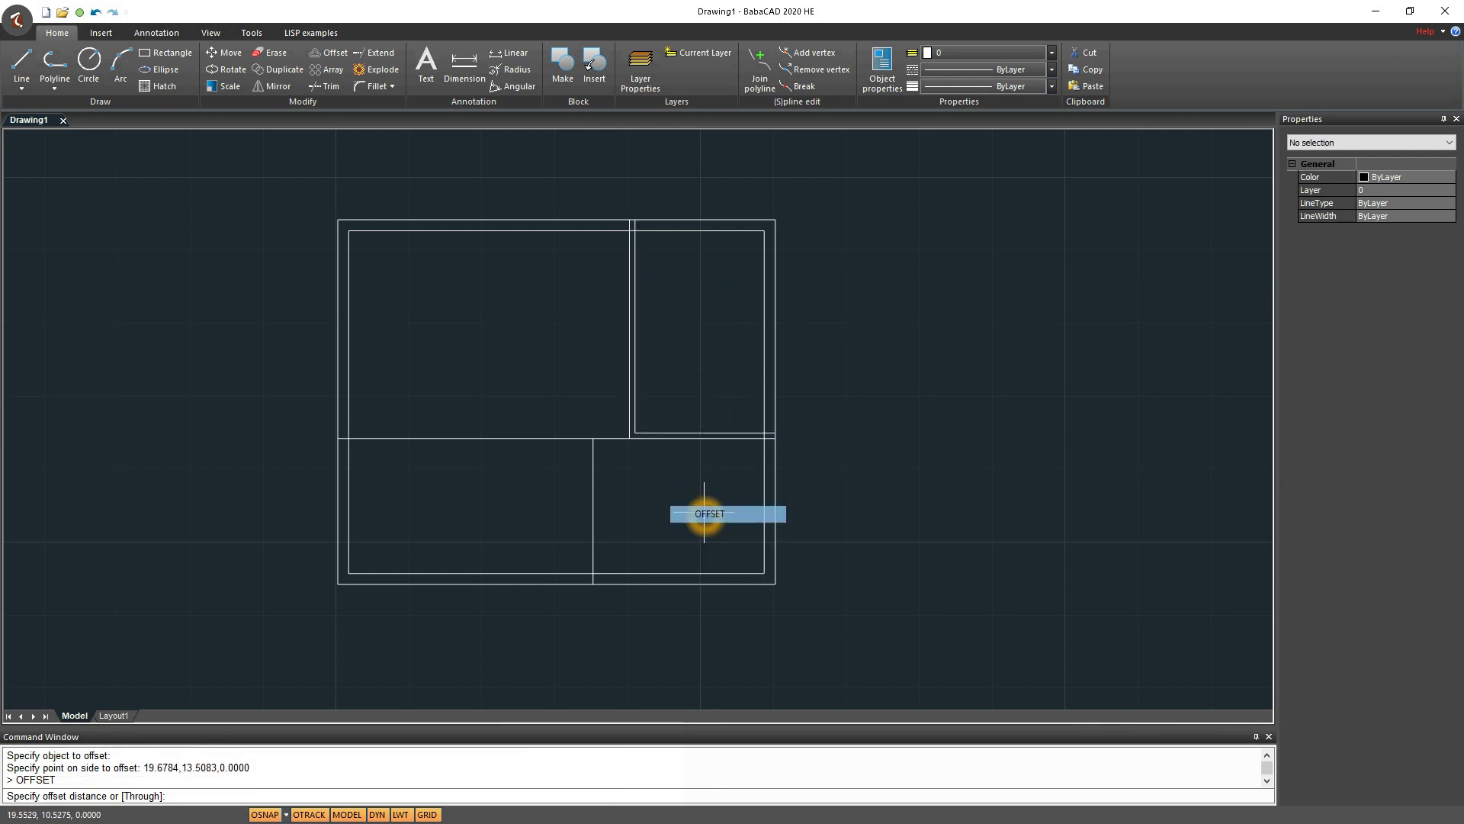
{"action": "type", "text": "0.075"}
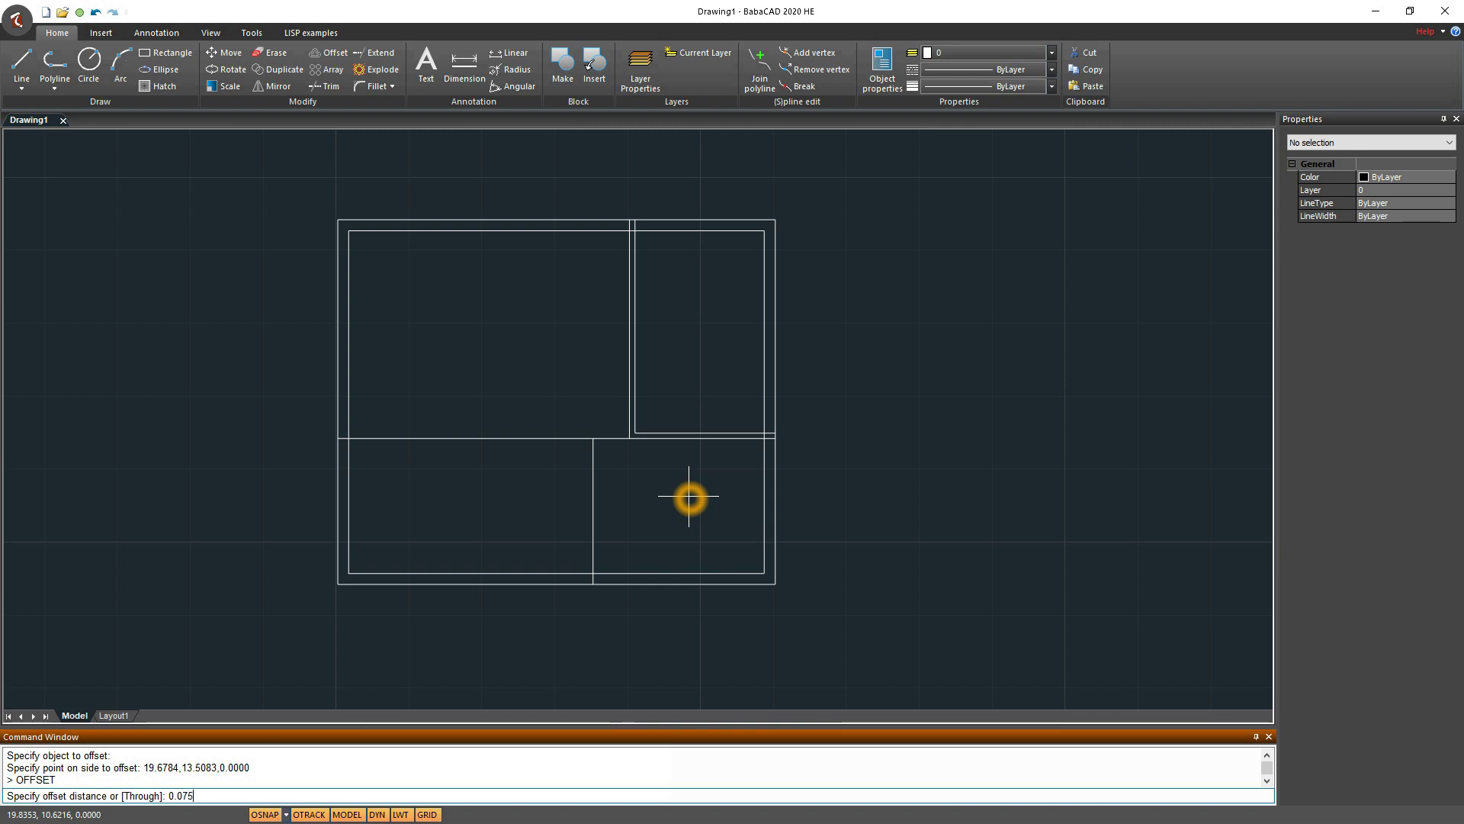
{"action": "key", "text": "Return"}
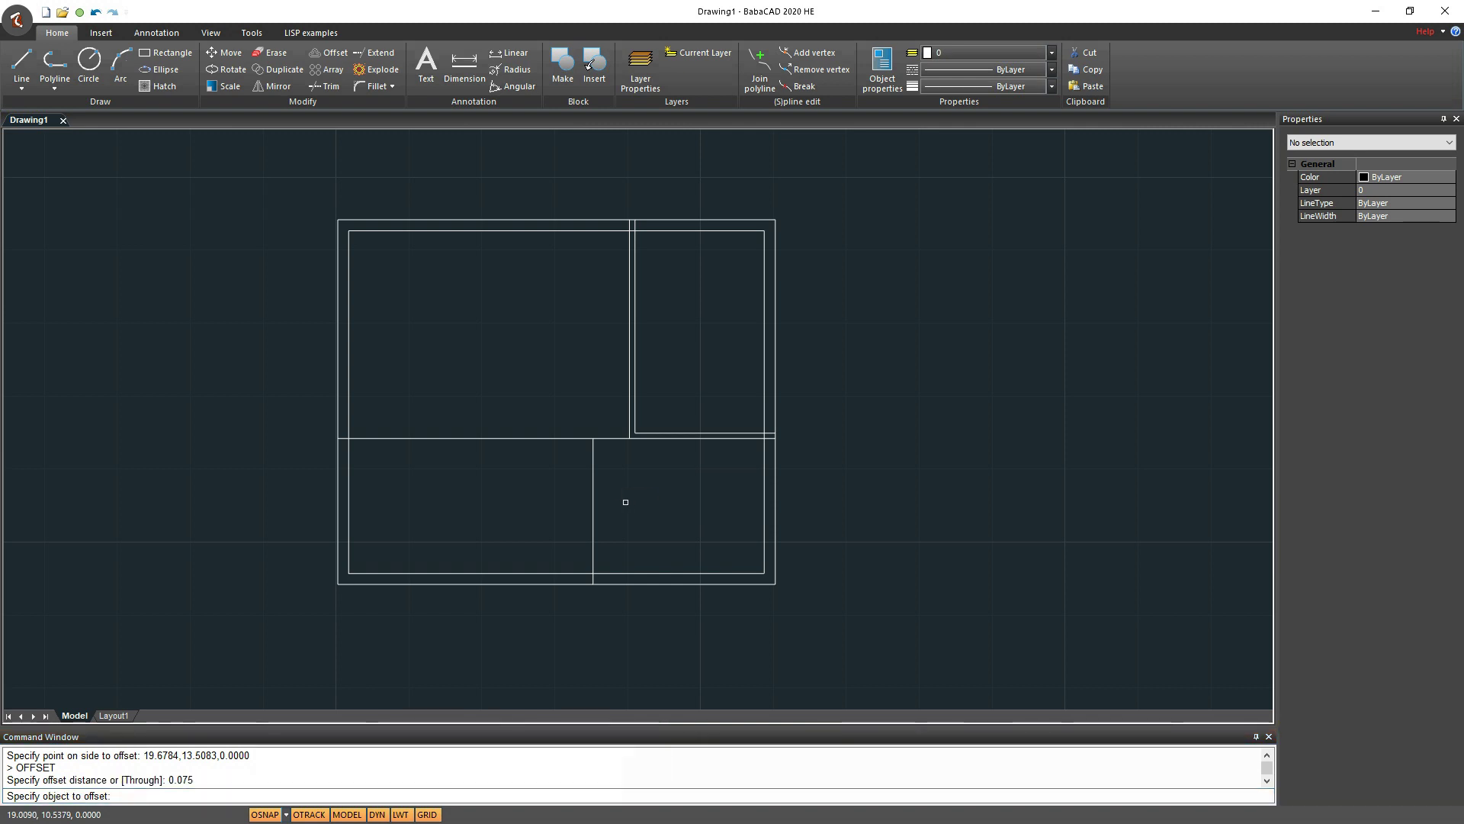
{"action": "left_click", "coordinate": [595, 516]}
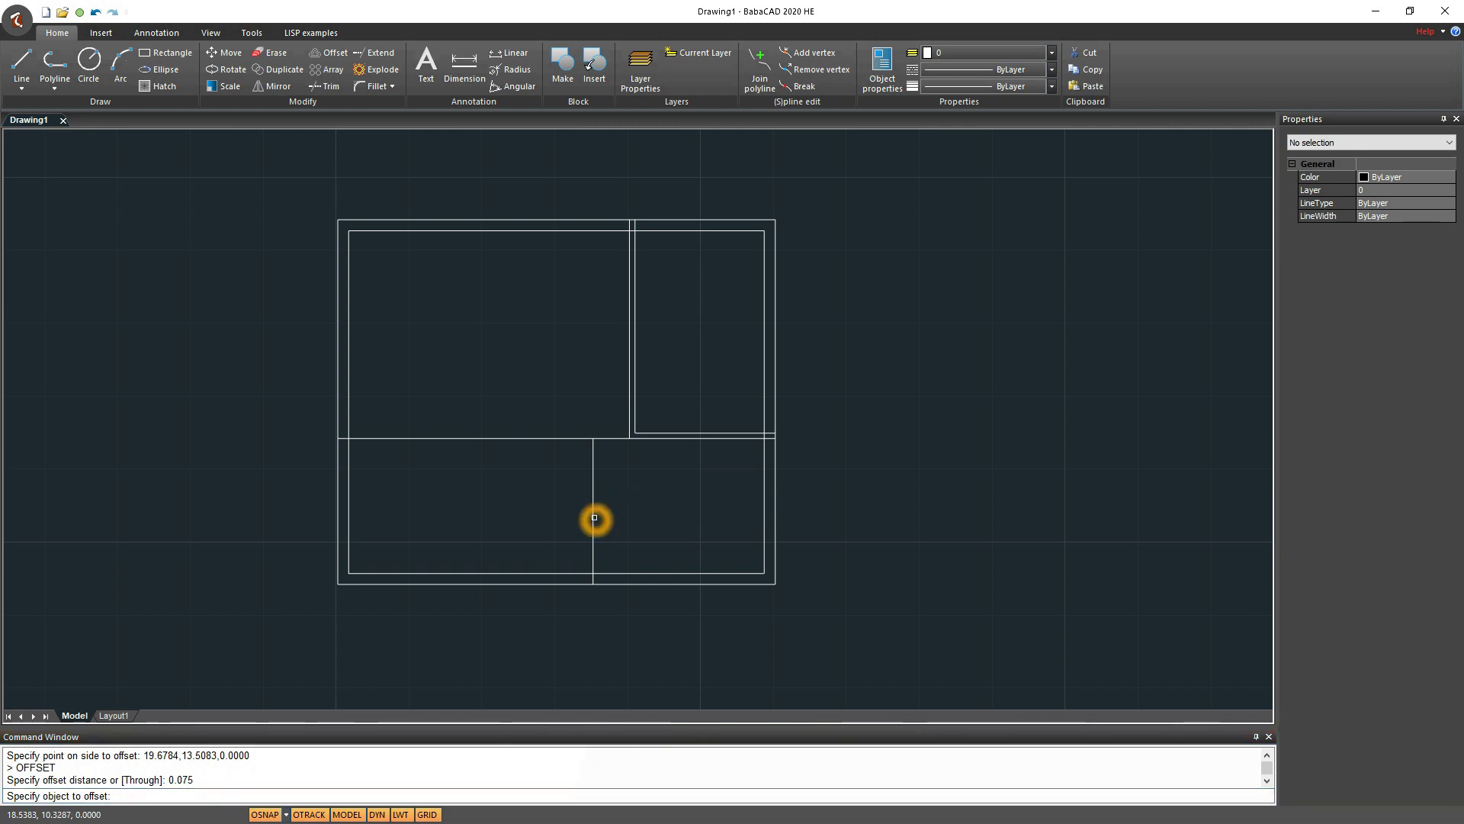
{"action": "left_click", "coordinate": [685, 577]}
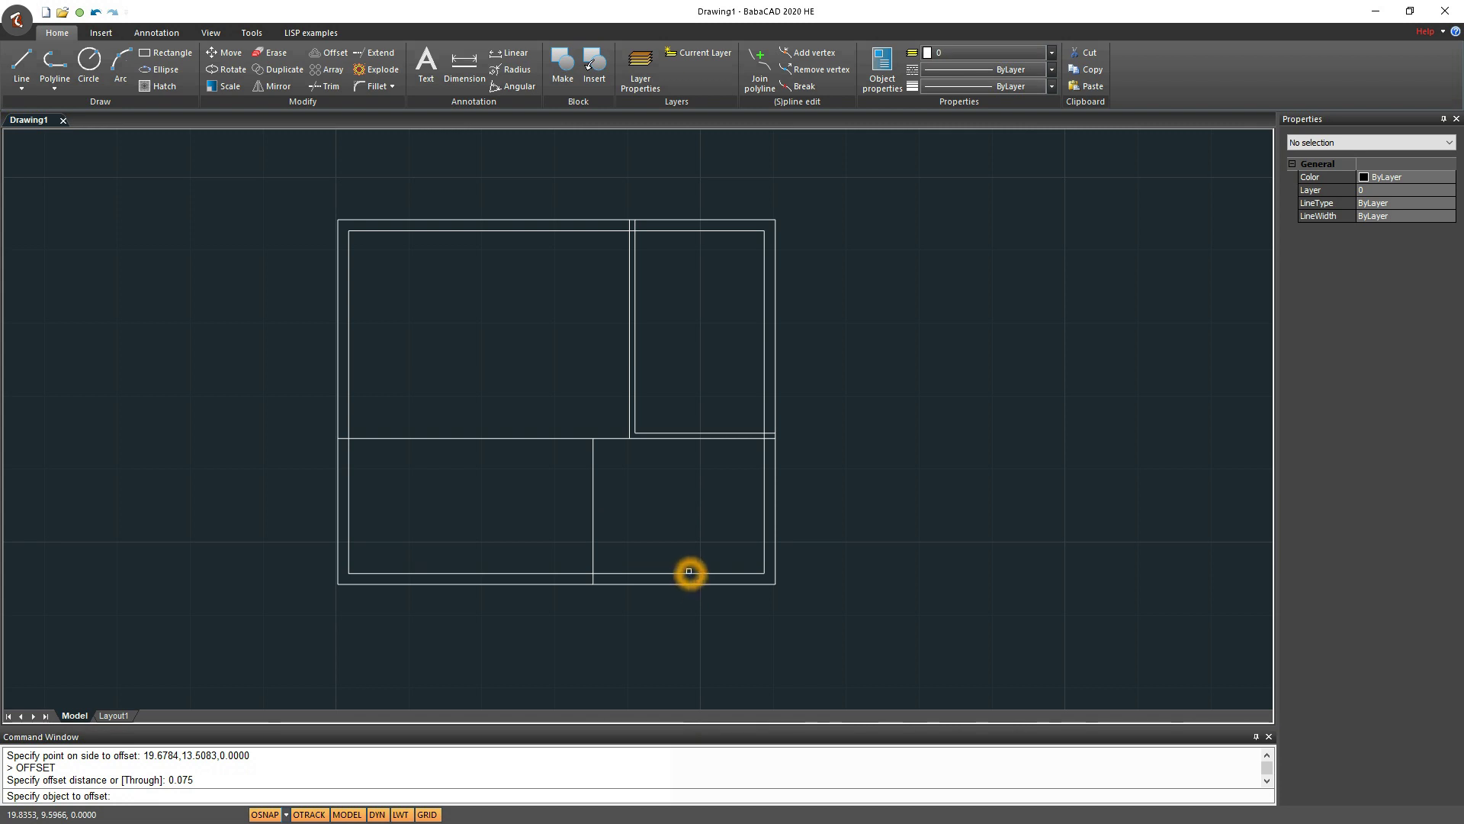
{"action": "left_click", "coordinate": [641, 475]}
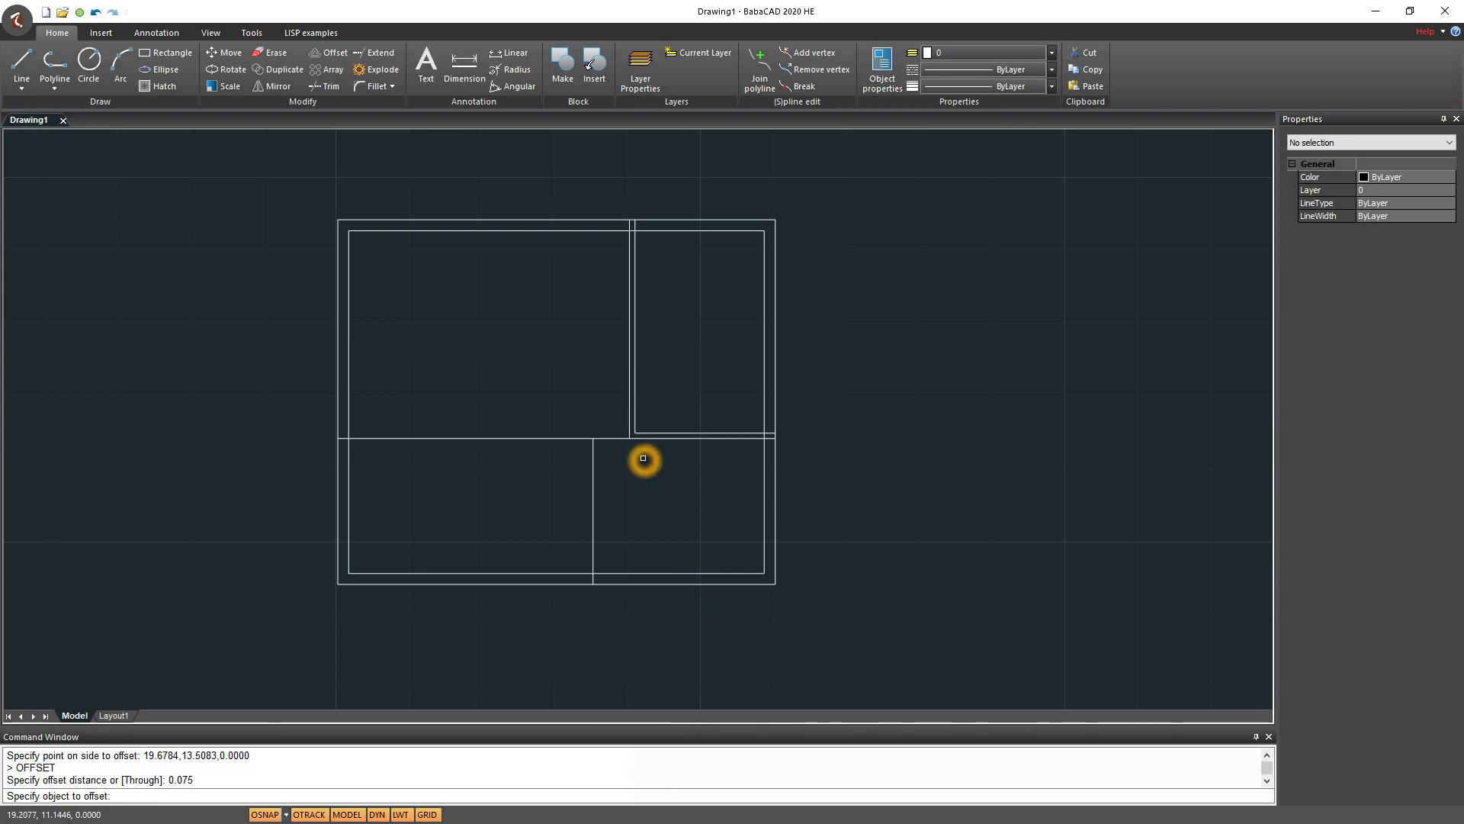
{"action": "left_click", "coordinate": [596, 500]}
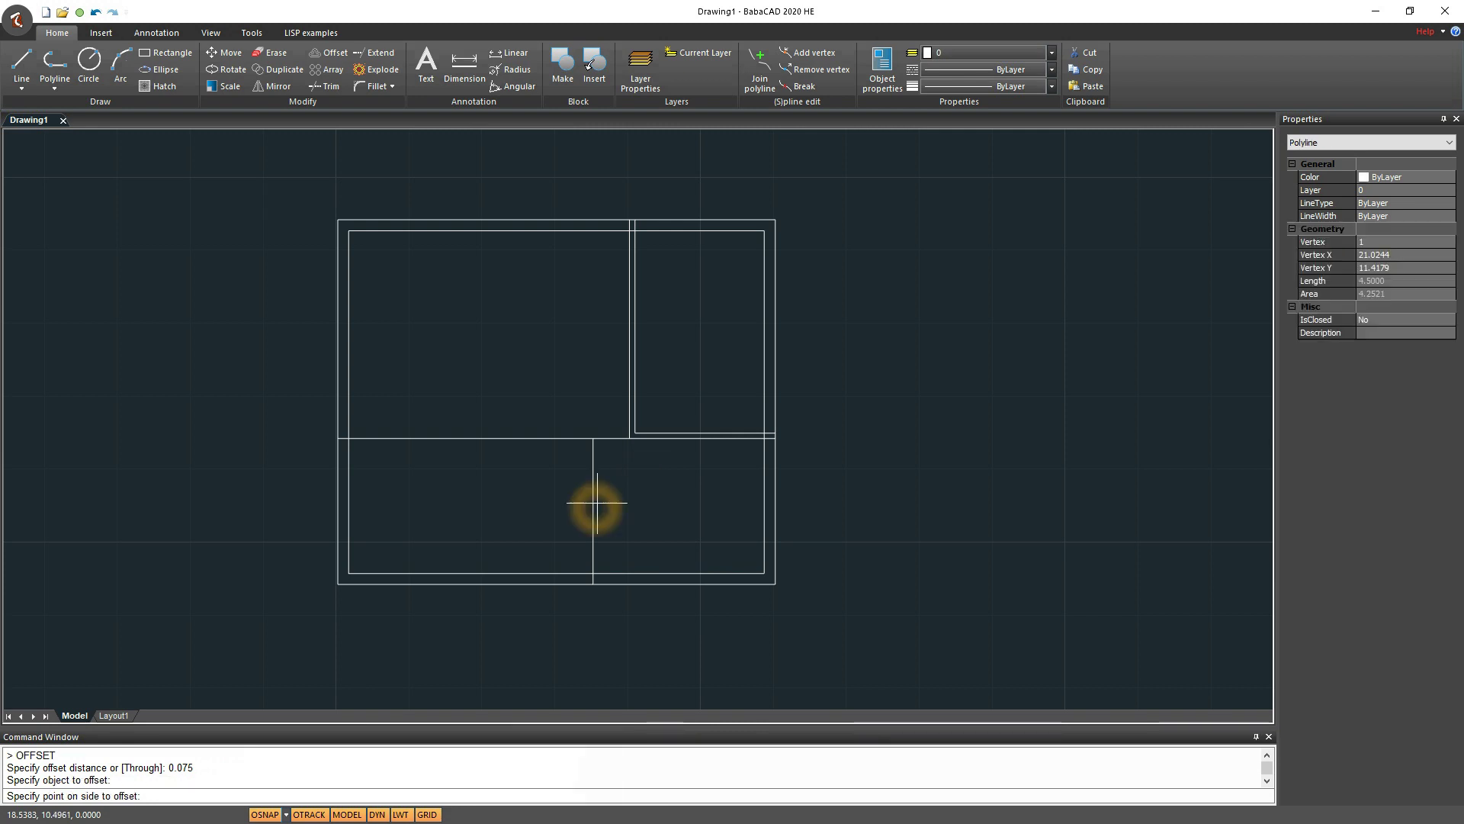
{"action": "left_click", "coordinate": [642, 490]}
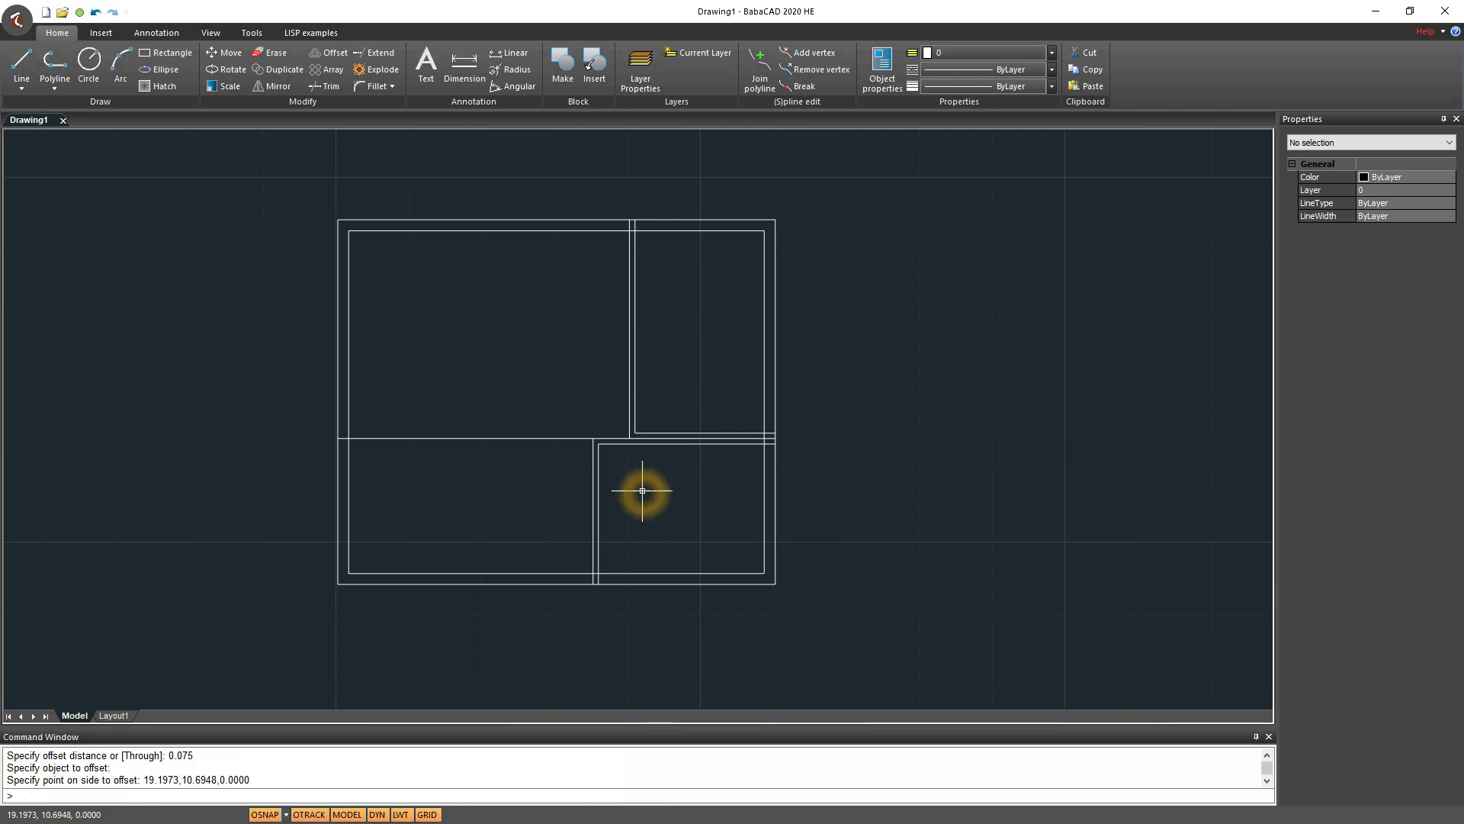
{"action": "left_click", "coordinate": [572, 442]}
{"action": "left_click", "coordinate": [546, 488]}
Offset the lower-left room's L-shaped partition 0.075 into the lower-left room
{"action": "right_click", "coordinate": [540, 483]}
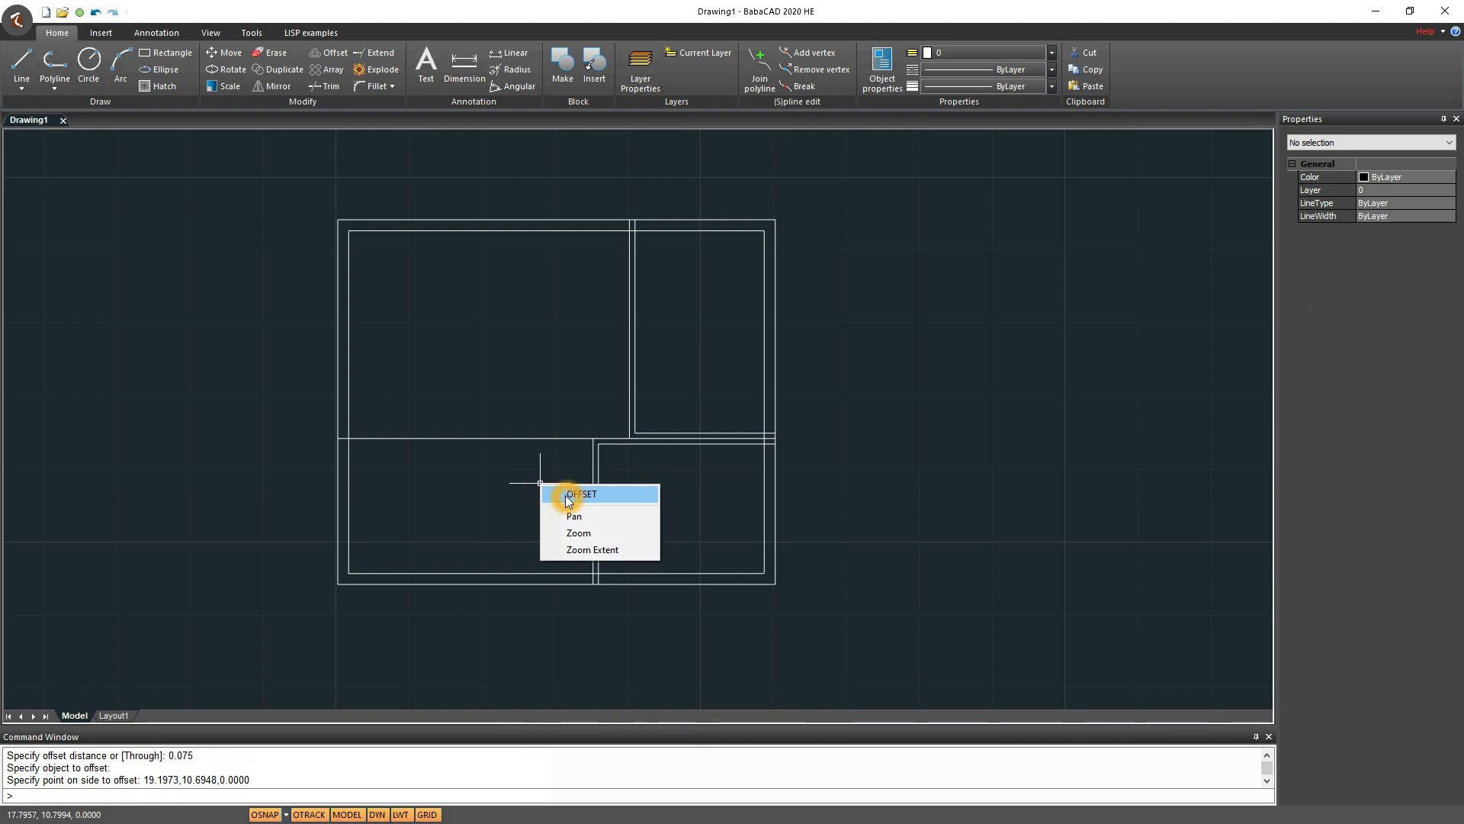
{"action": "left_click", "coordinate": [569, 496]}
{"action": "left_click", "coordinate": [533, 478]}
{"action": "type", "text": "0.0"}
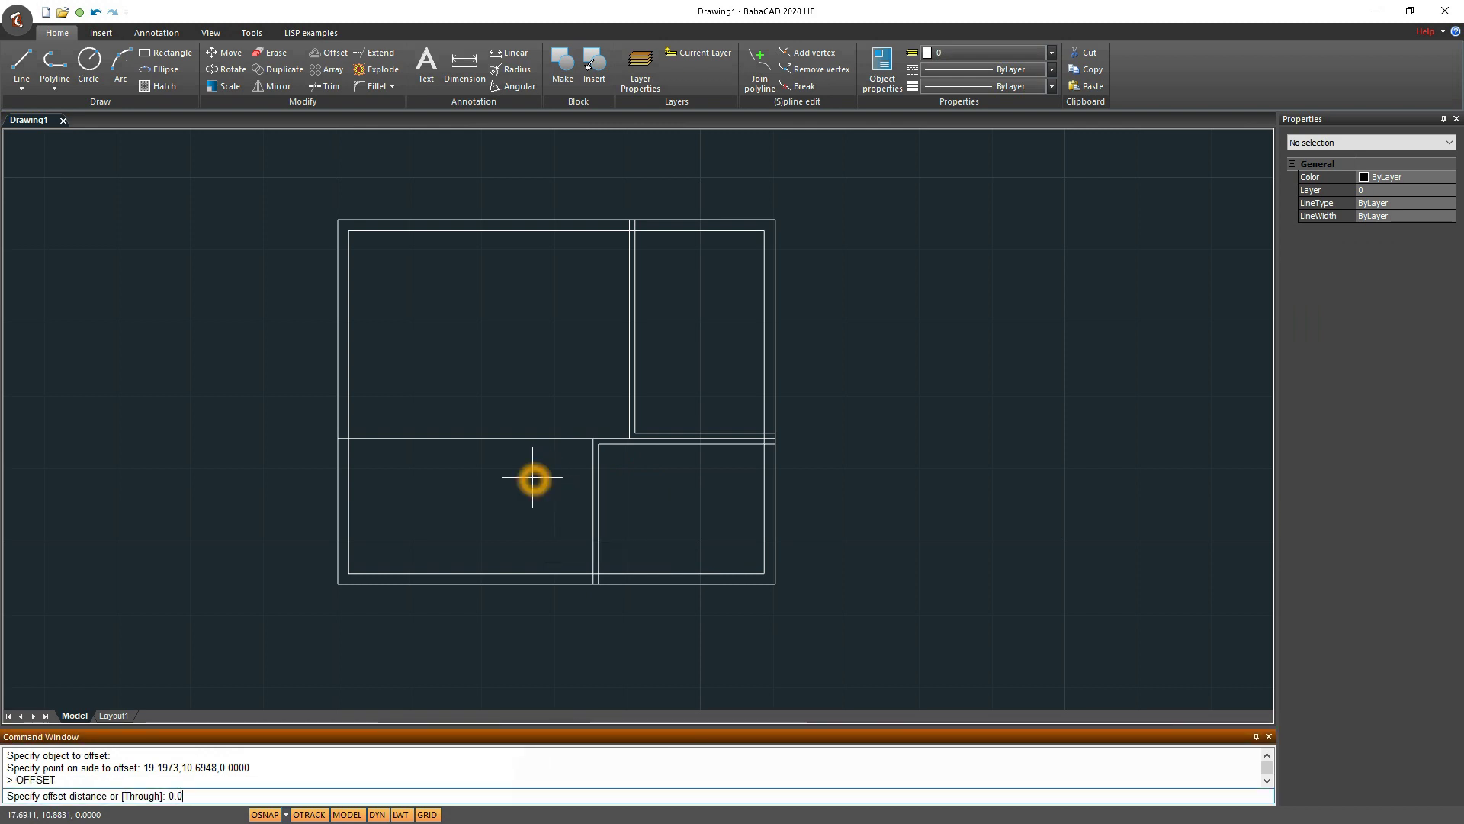
{"action": "type", "text": "75"}
{"action": "key", "text": "Return"}
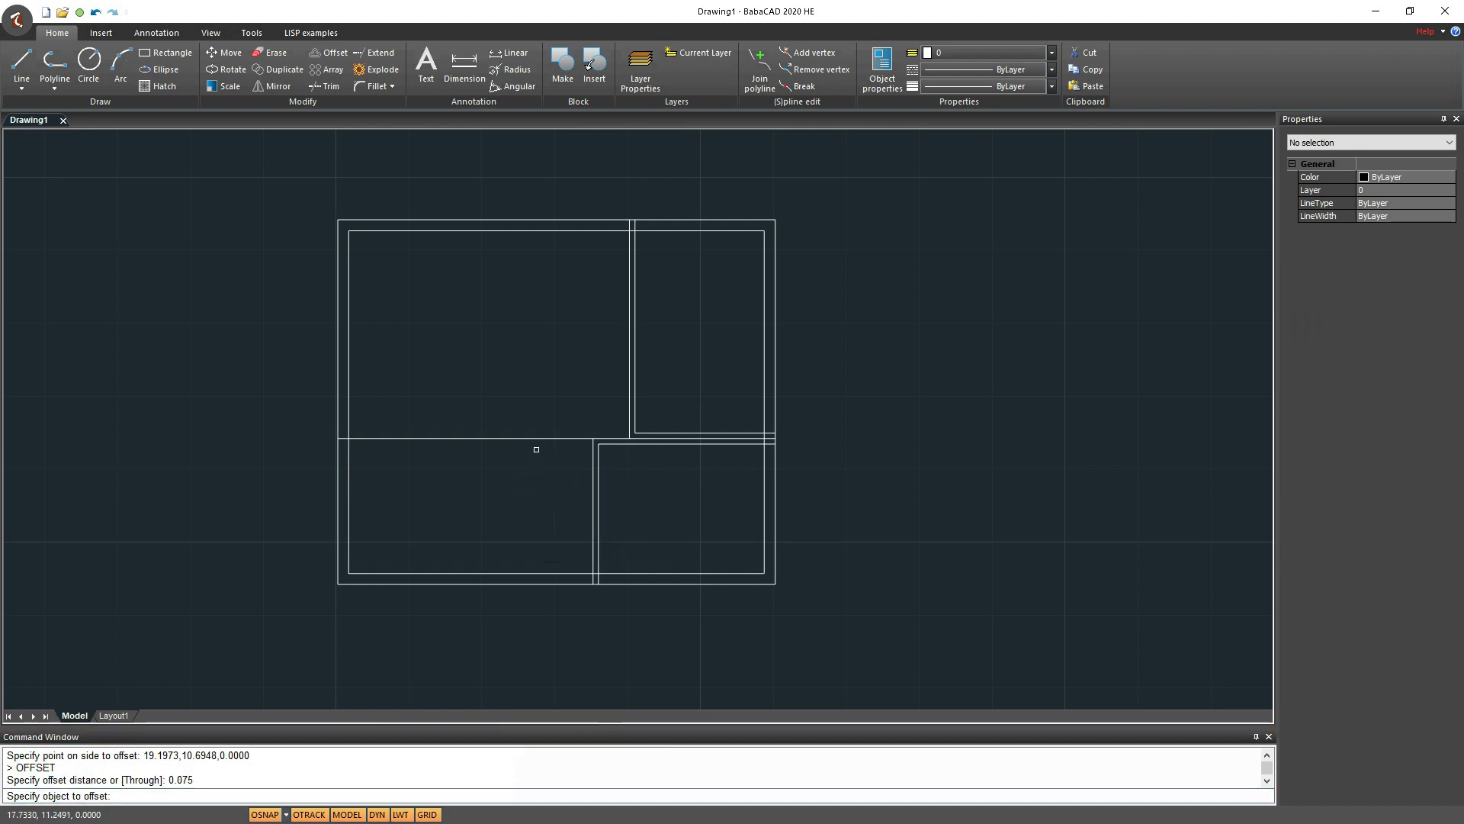
{"action": "left_click", "coordinate": [539, 439]}
{"action": "left_click", "coordinate": [539, 473]}
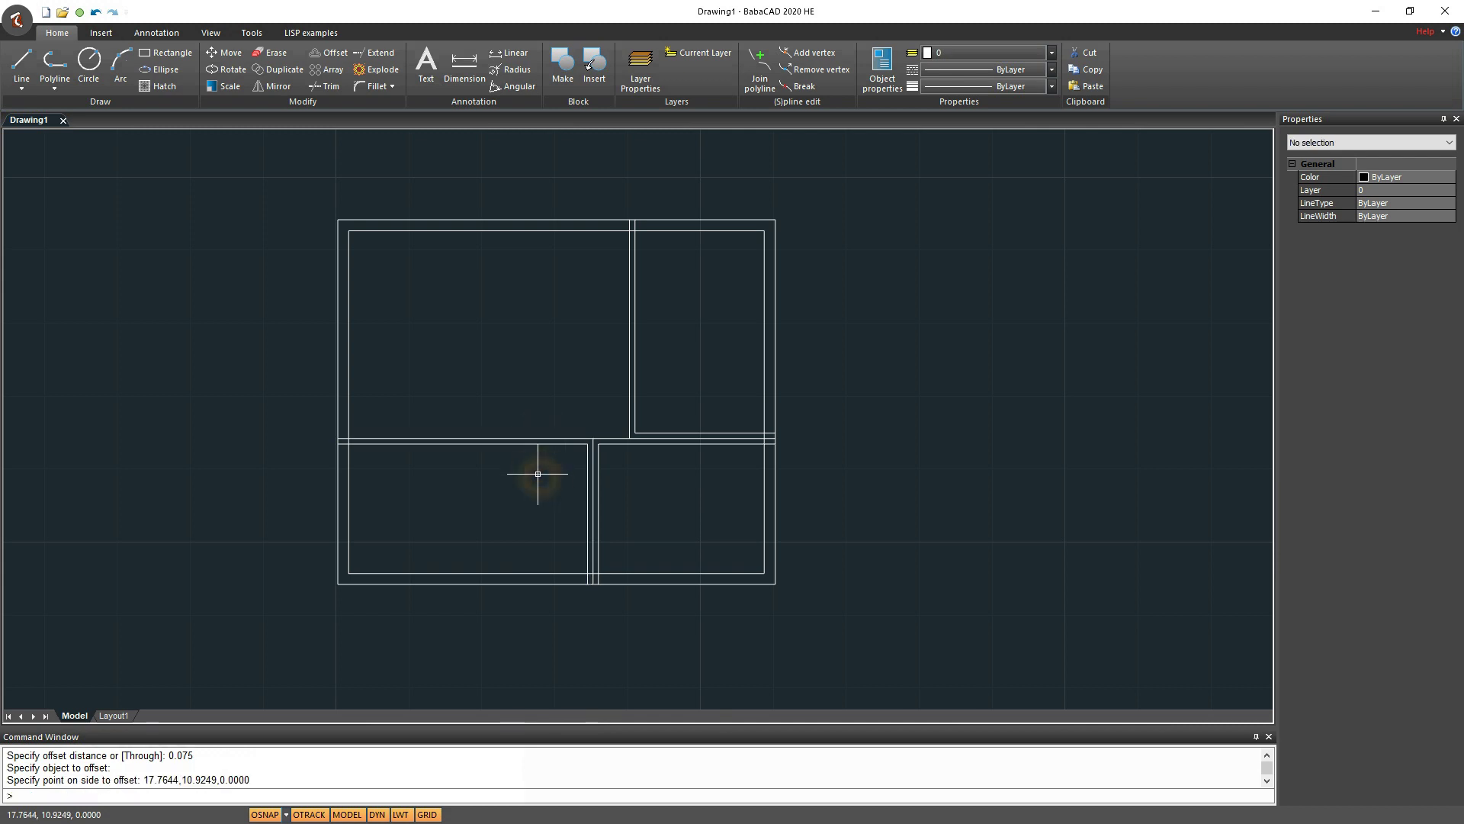
{"action": "left_click", "coordinate": [659, 522]}
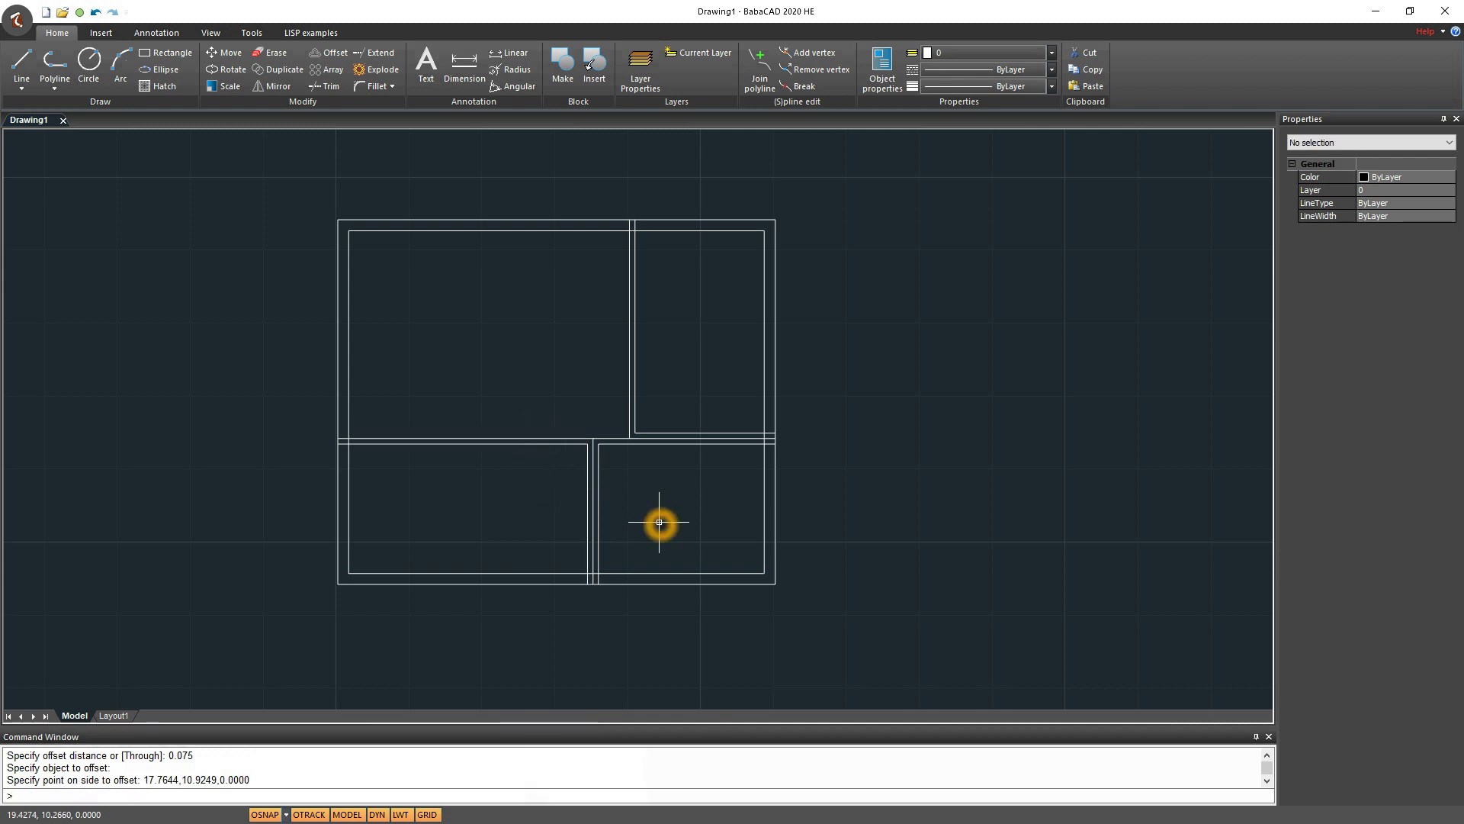
Send the upper-right L-shaped partition behind the other lines with SEND
{"action": "left_click", "coordinate": [629, 272]}
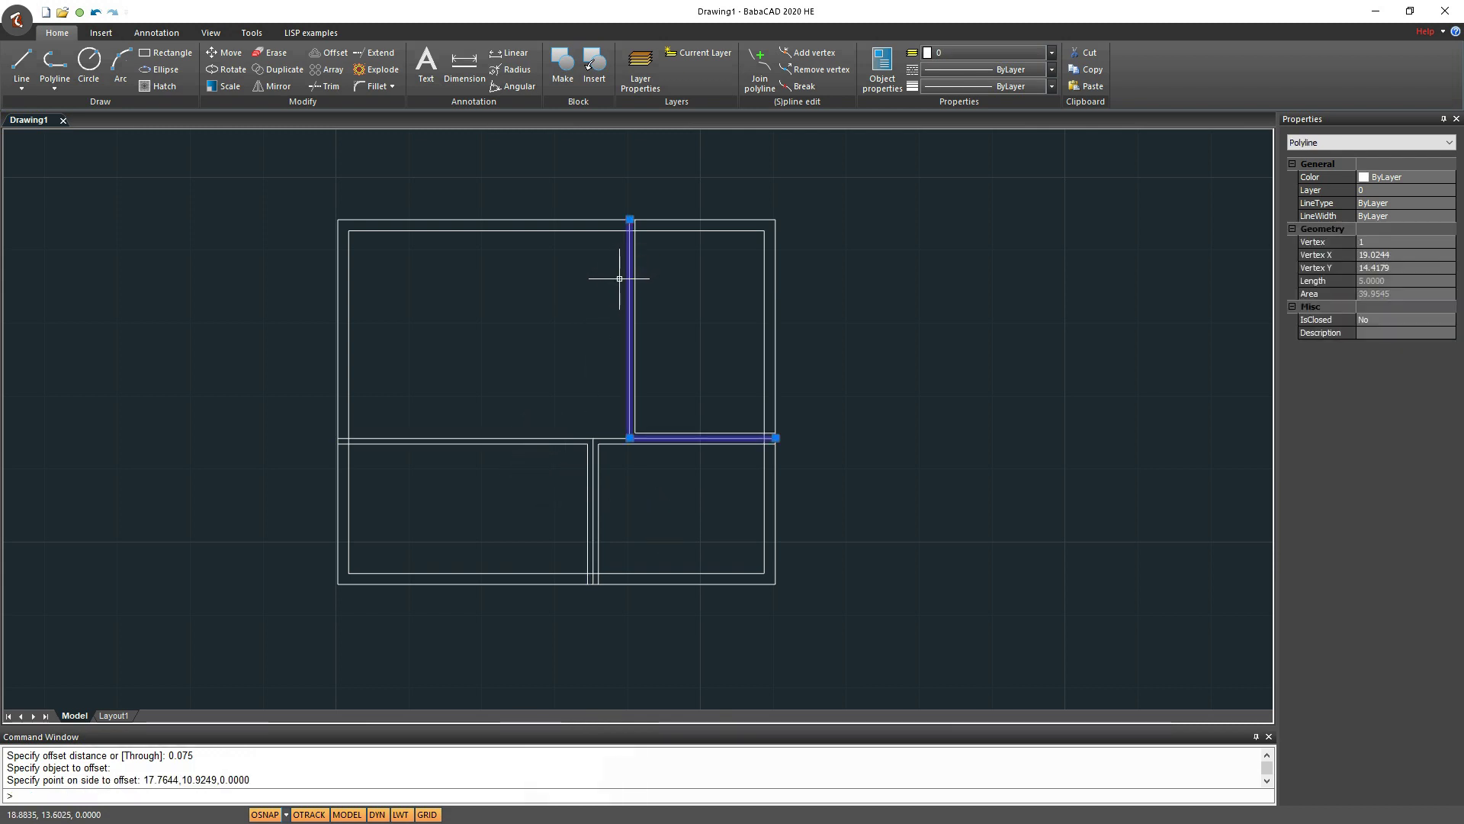
{"action": "key", "text": "Escape"}
{"action": "left_click", "coordinate": [631, 327]}
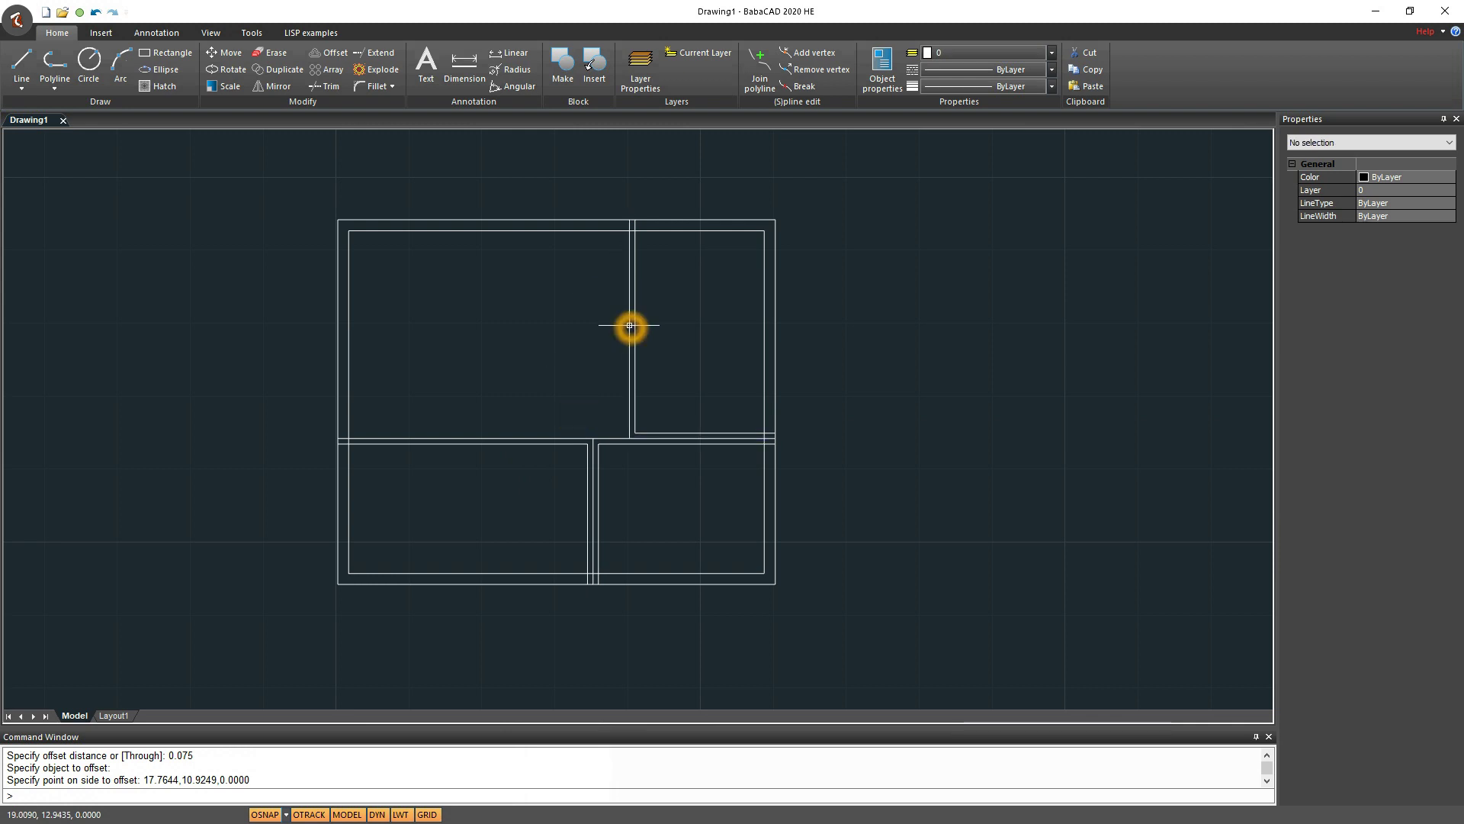
{"action": "left_click", "coordinate": [577, 346]}
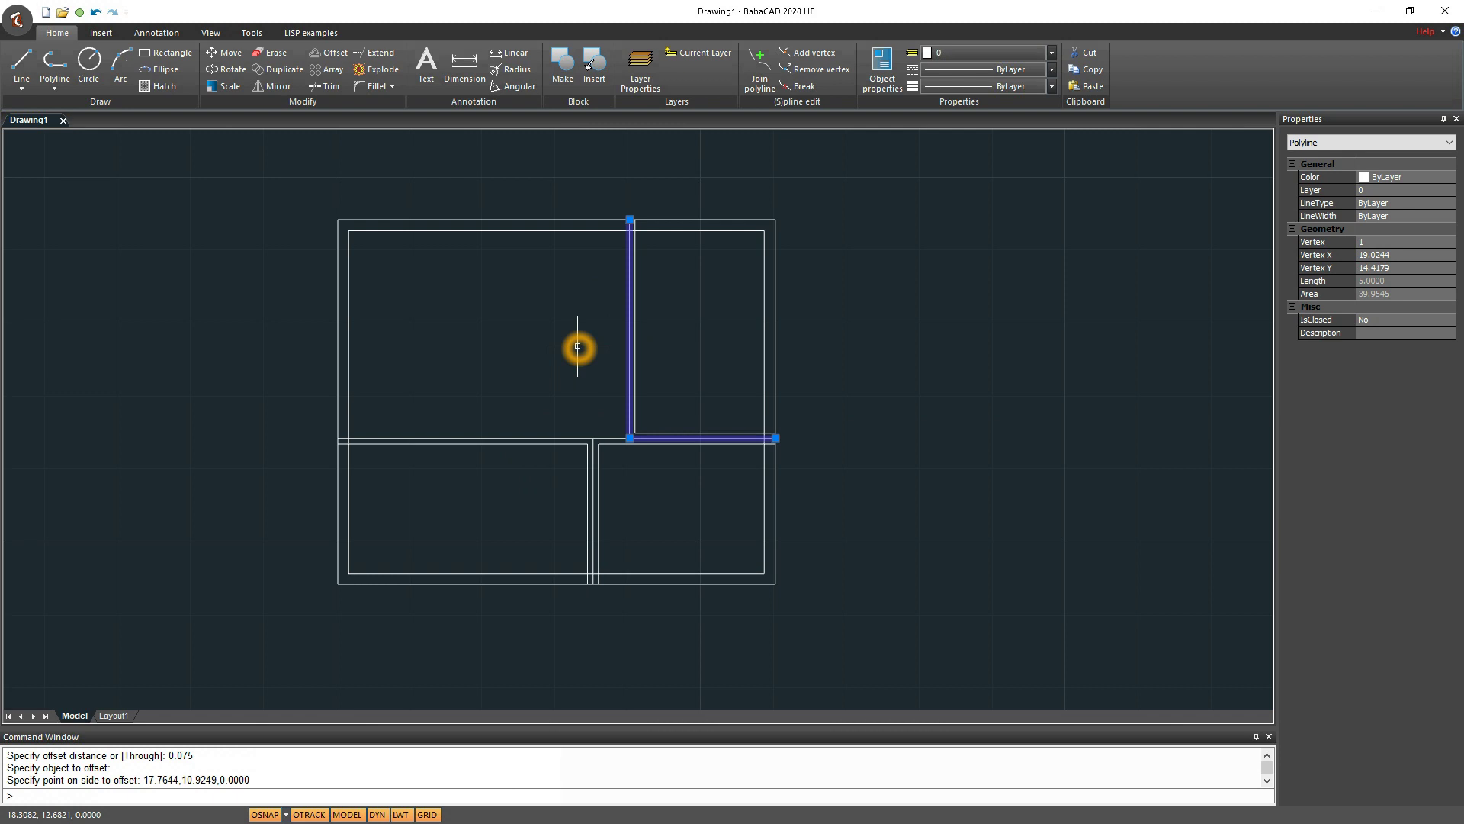
{"action": "type", "text": "SEN"}
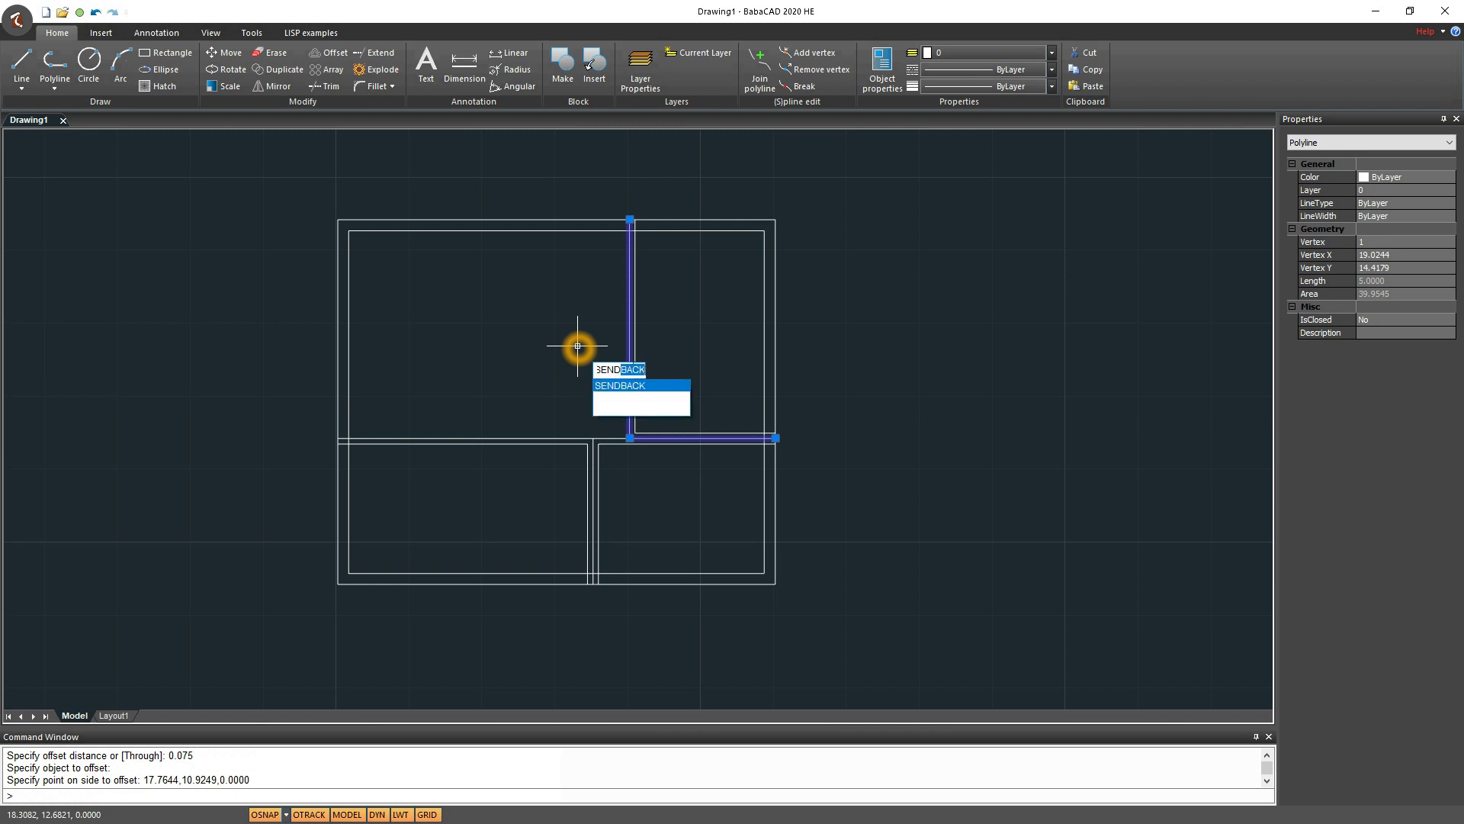
{"action": "type", "text": "D"}
{"action": "key", "text": "Return"}
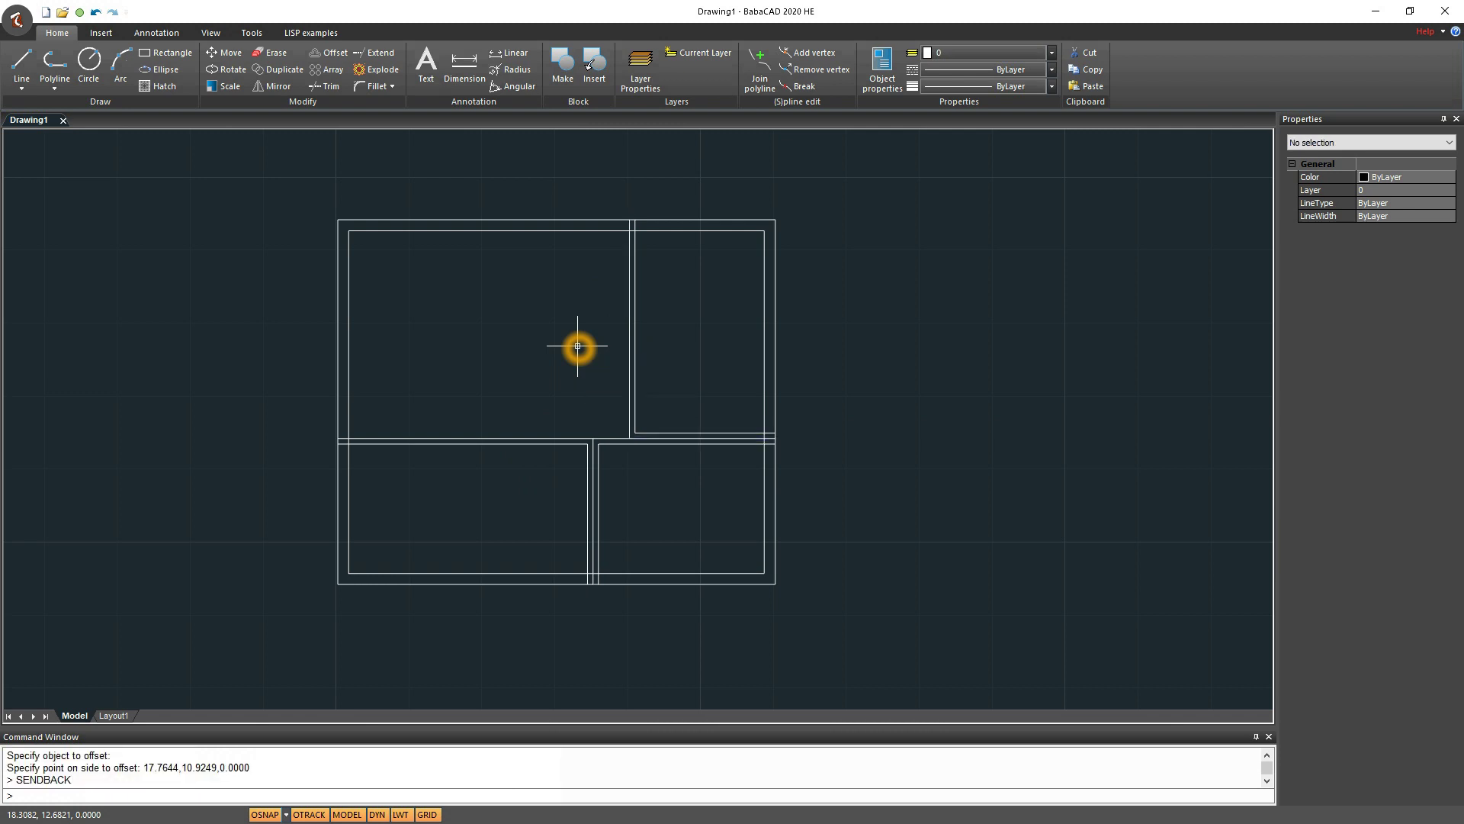
Offset the upper-left L-shaped wall 0.075 to its left side
{"action": "left_click", "coordinate": [629, 305]}
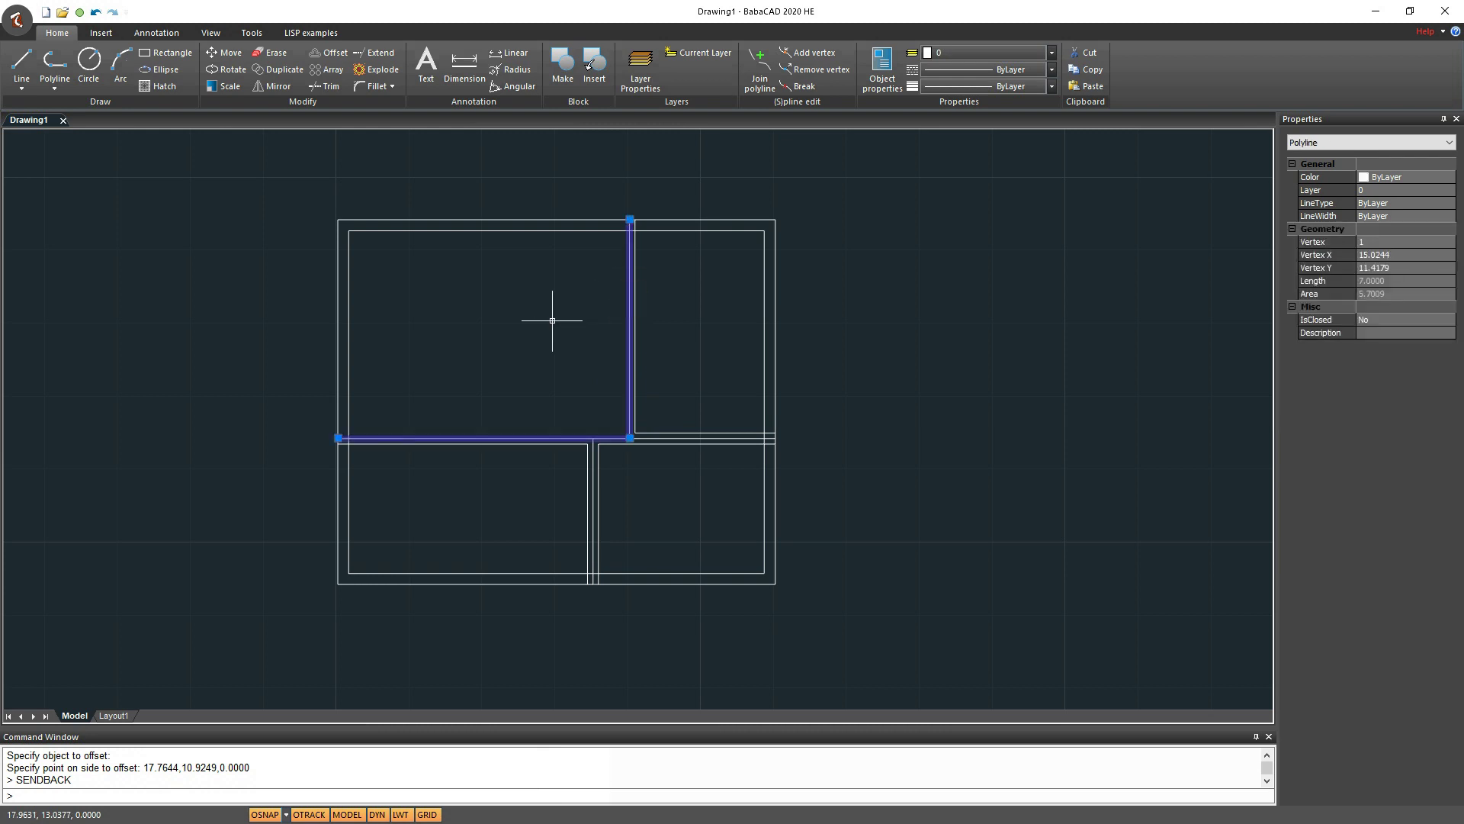
{"action": "left_click", "coordinate": [553, 321]}
{"action": "type", "text": "offset"}
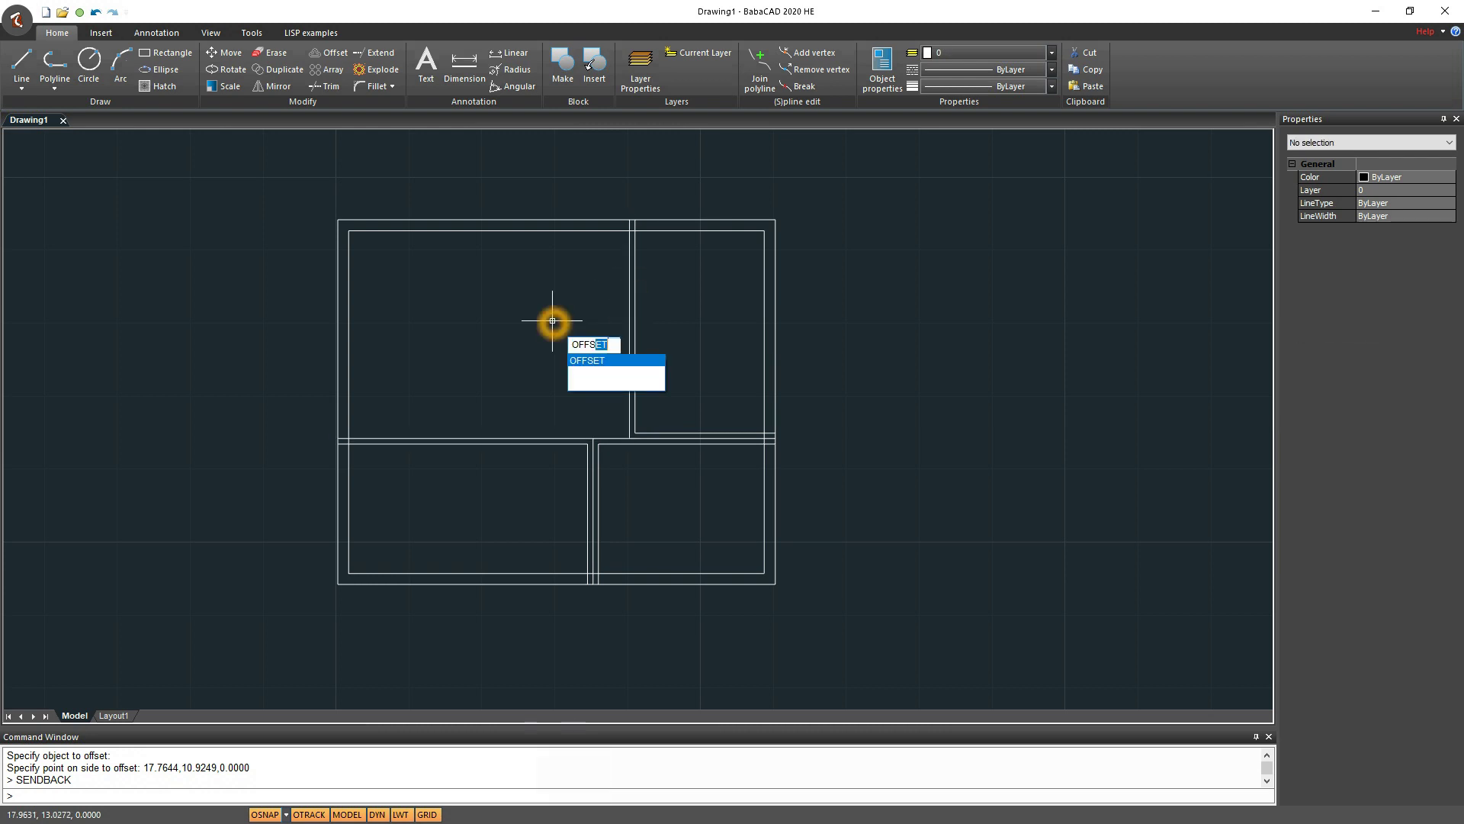
{"action": "key", "text": "Return"}
{"action": "type", "text": "0.075"}
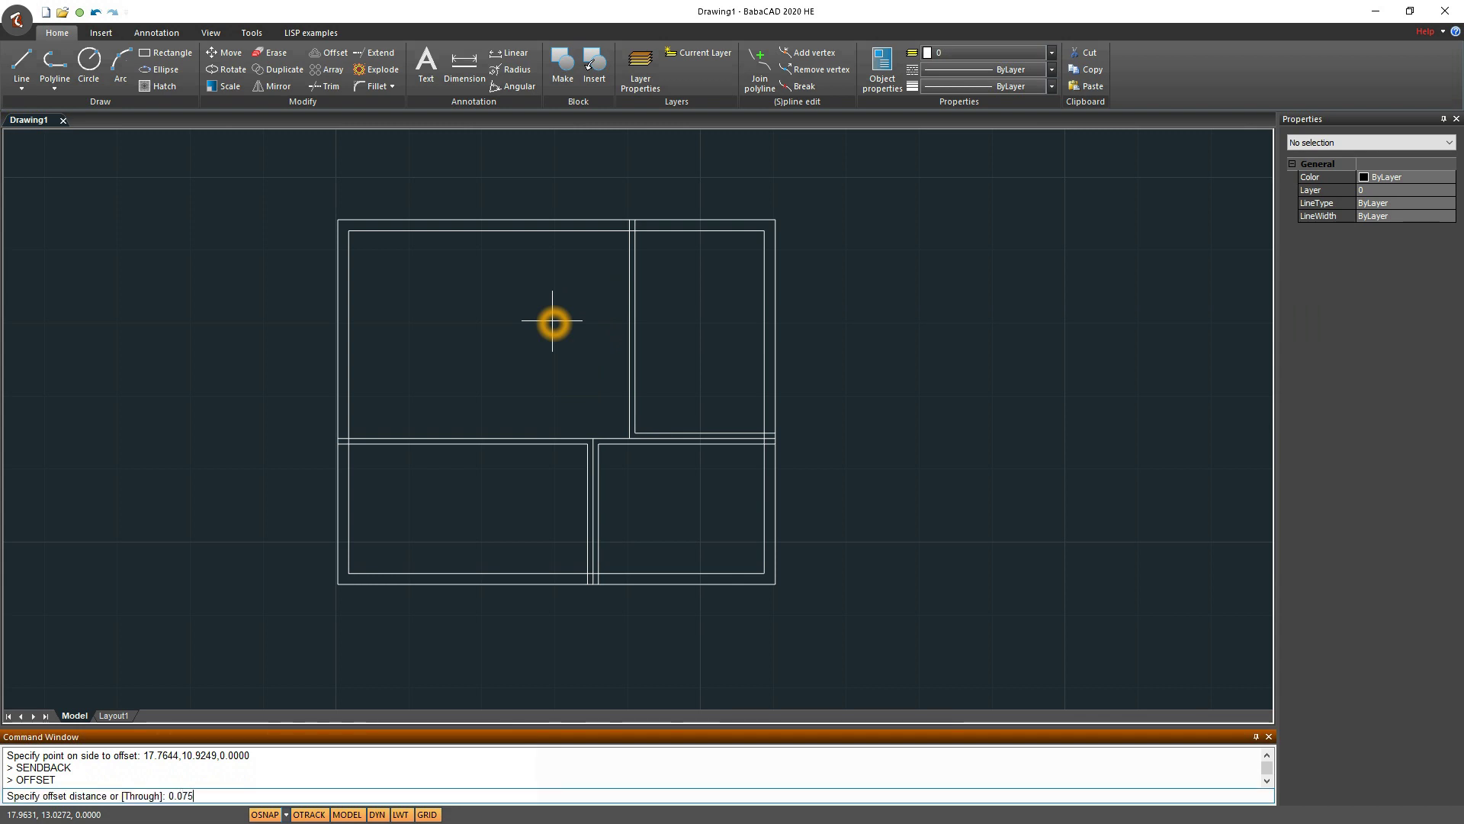
{"action": "key", "text": "Return"}
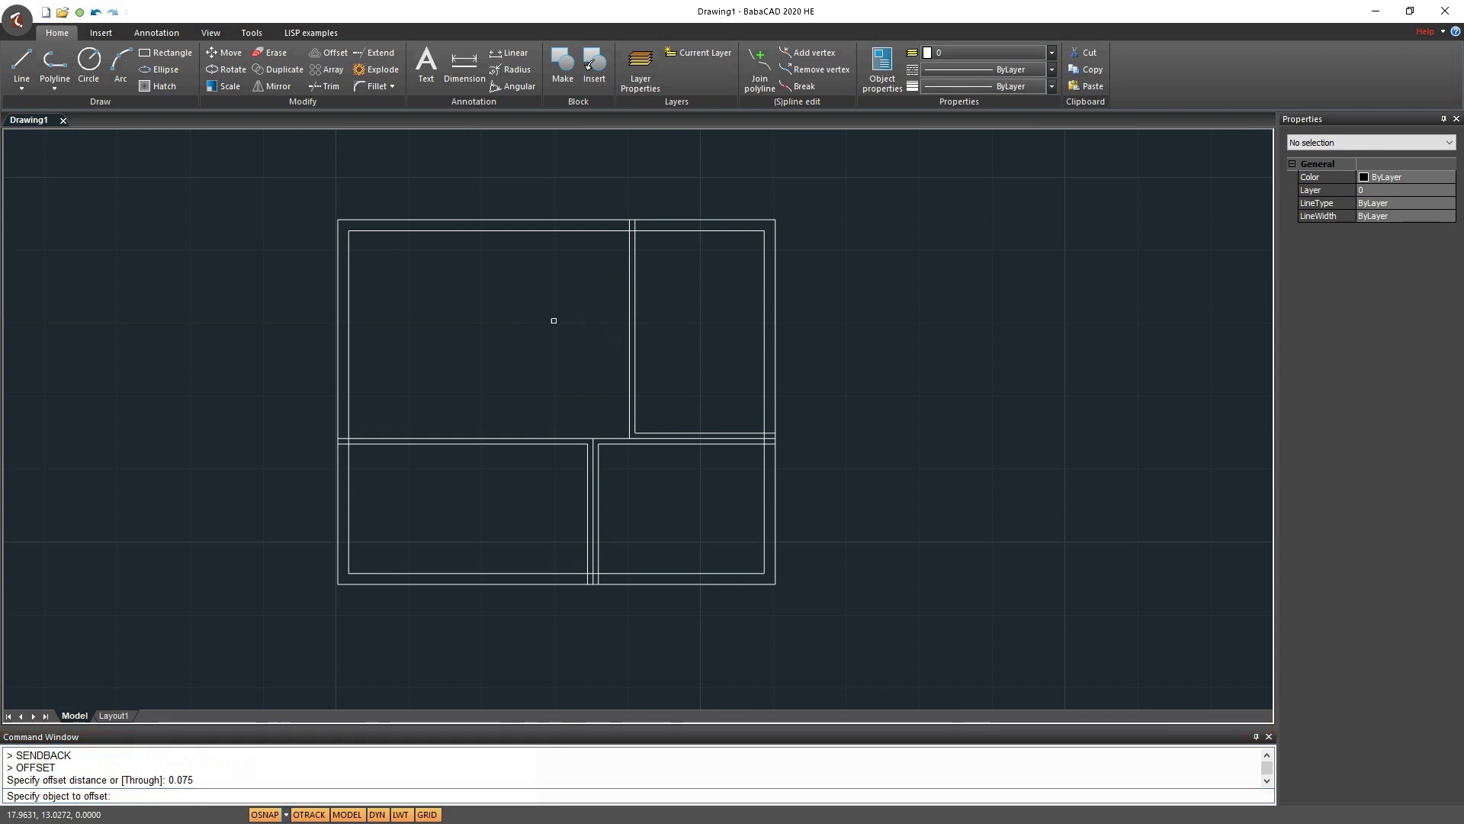
{"action": "left_click", "coordinate": [632, 302]}
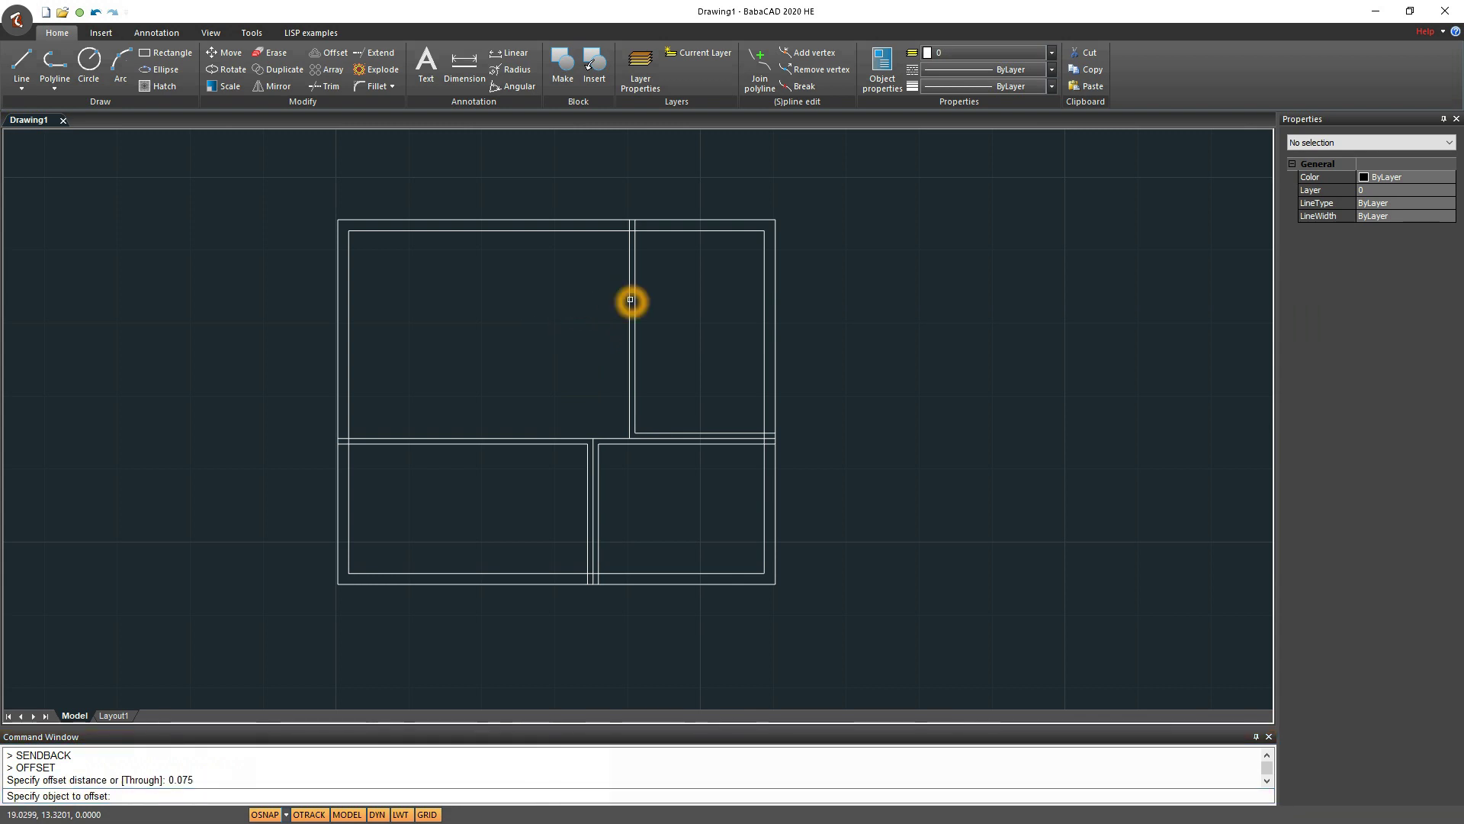
{"action": "left_click", "coordinate": [587, 315]}
{"action": "left_click", "coordinate": [704, 348]}
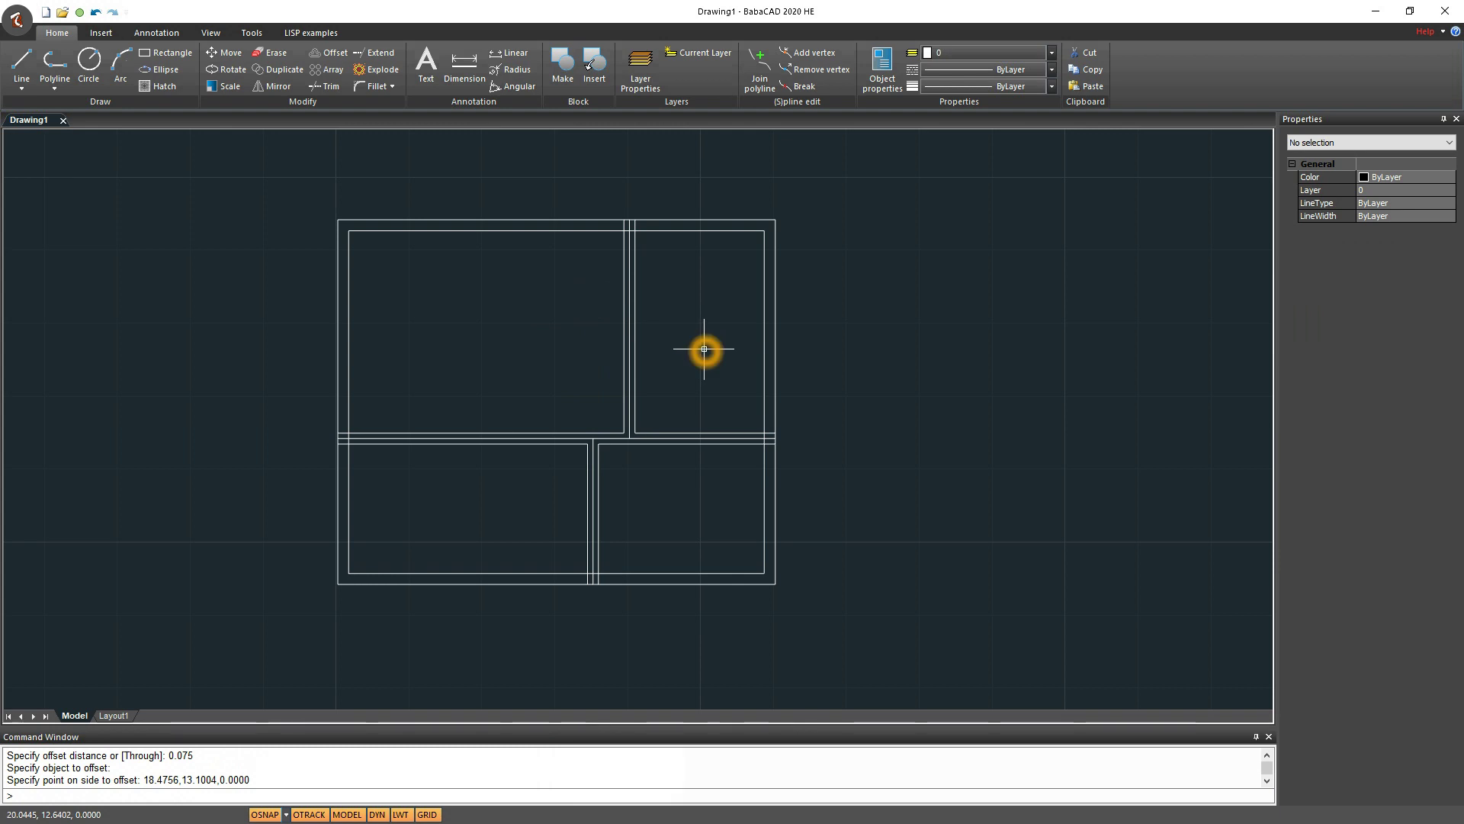
Select the leftover single-line interior walls with clicks and a crossing window
{"action": "scroll", "coordinate": [662, 340], "scroll_direction": "up", "scroll_amount": 2}
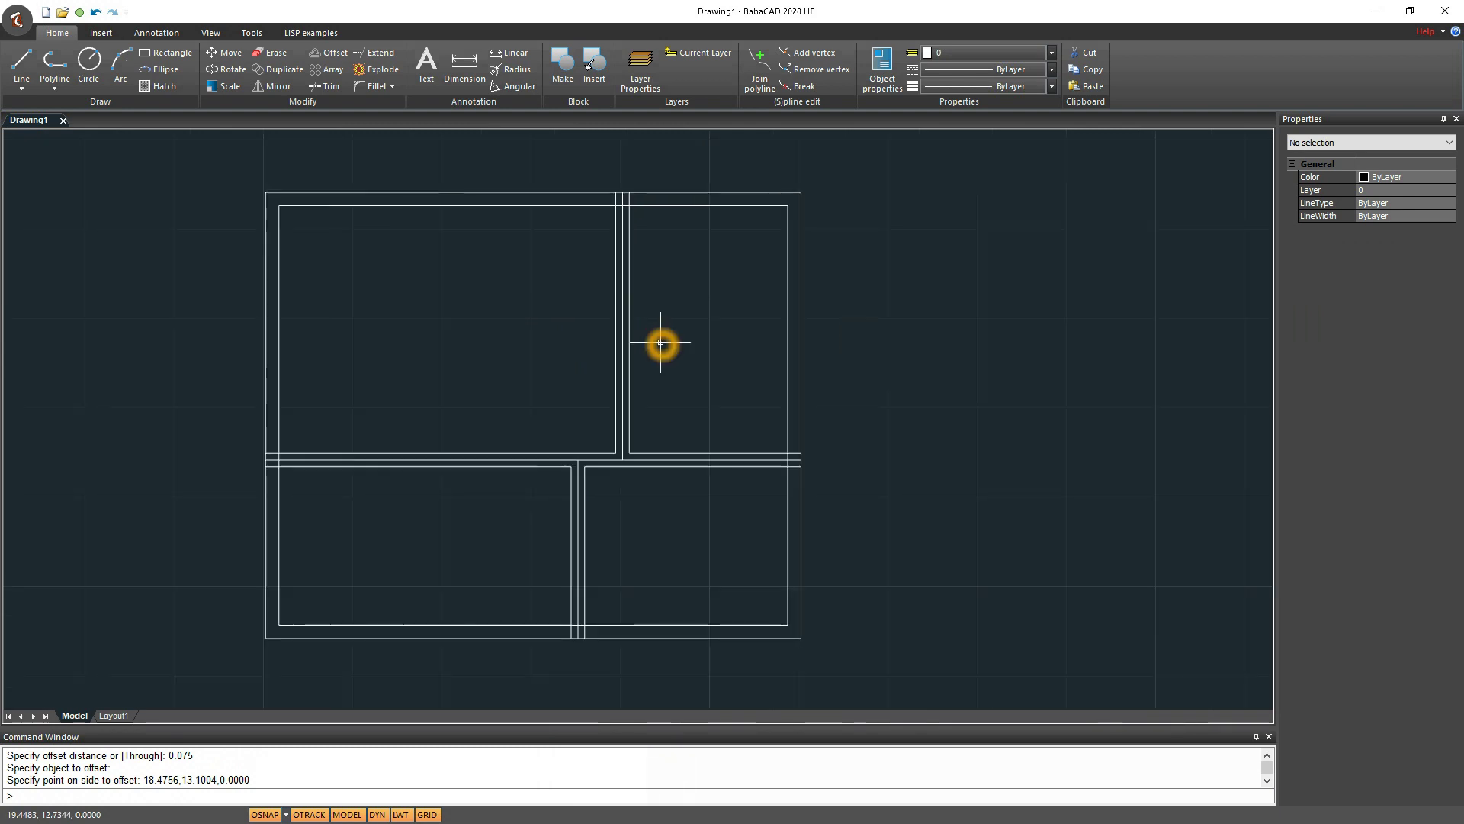
{"action": "scroll", "coordinate": [619, 339], "scroll_direction": "up", "scroll_amount": 2}
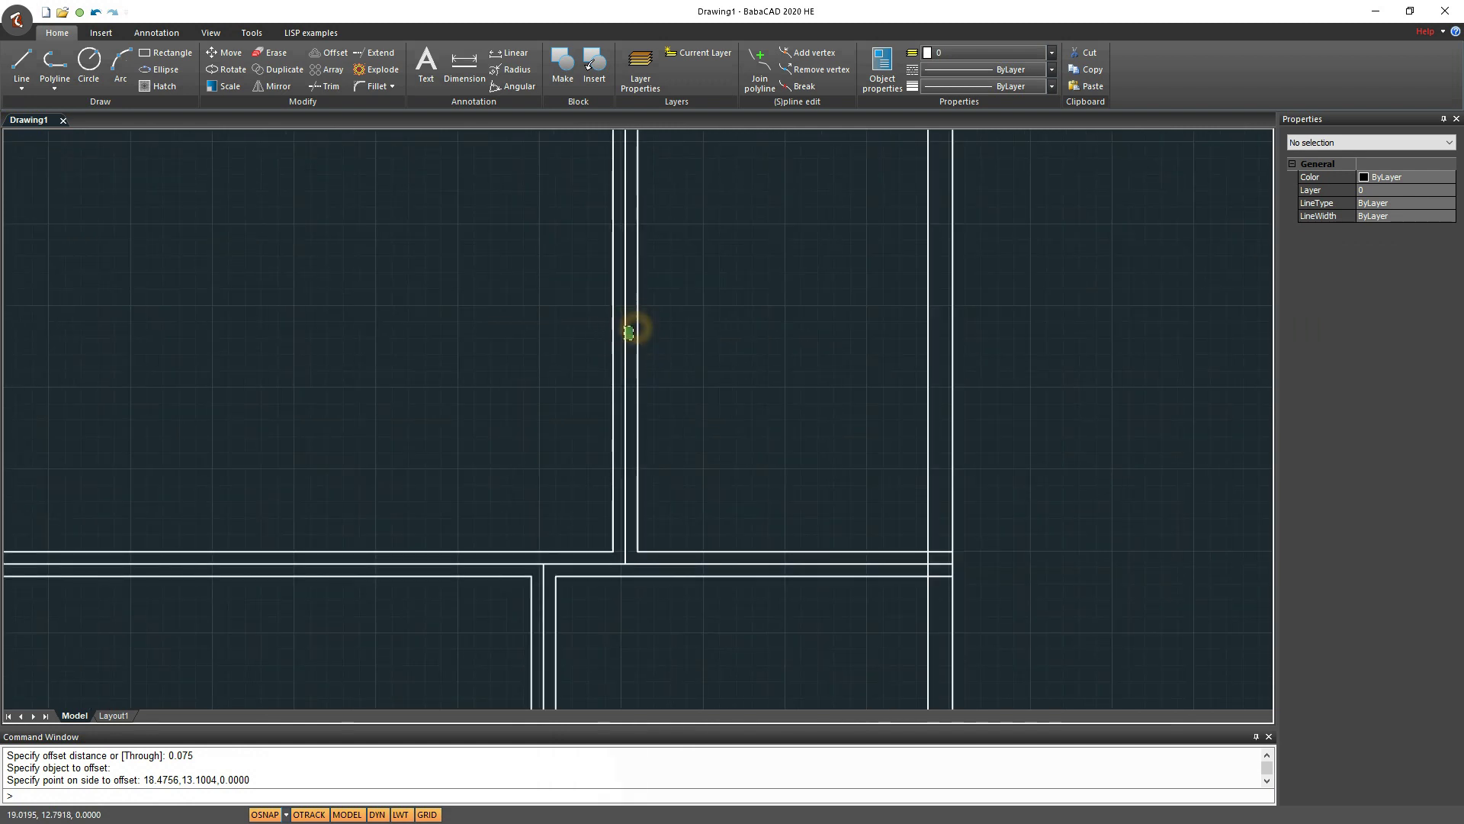
{"action": "left_click", "coordinate": [619, 339]}
{"action": "middle_click_drag", "start_coordinate": [675, 534], "coordinate": [687, 436]}
{"action": "scroll", "coordinate": [687, 435], "scroll_direction": "up", "scroll_amount": 2}
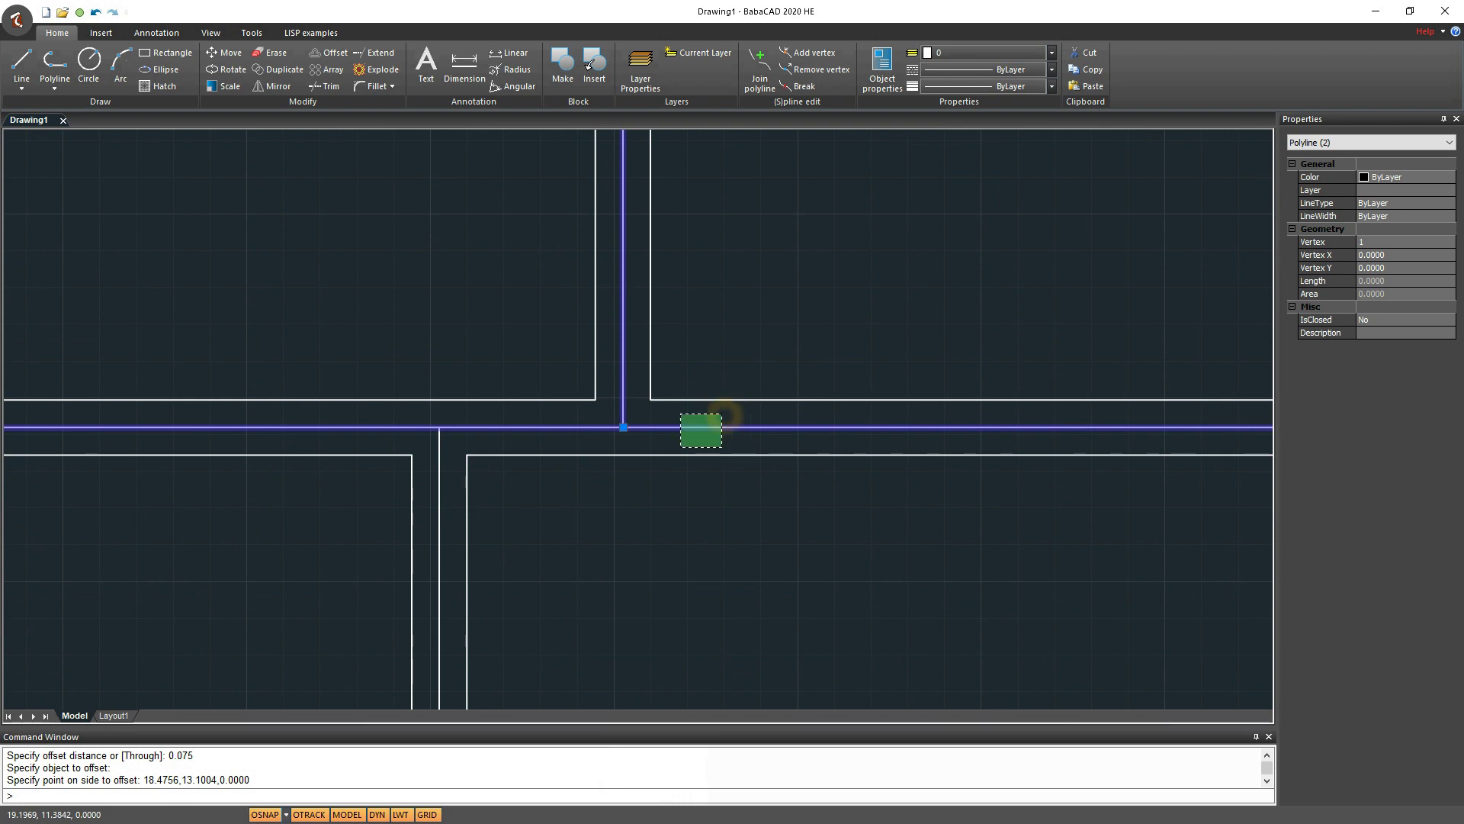
{"action": "left_click", "coordinate": [680, 450]}
{"action": "scroll", "coordinate": [533, 453], "scroll_direction": "down", "scroll_amount": 2}
{"action": "scroll", "coordinate": [477, 492], "scroll_direction": "up", "scroll_amount": 3}
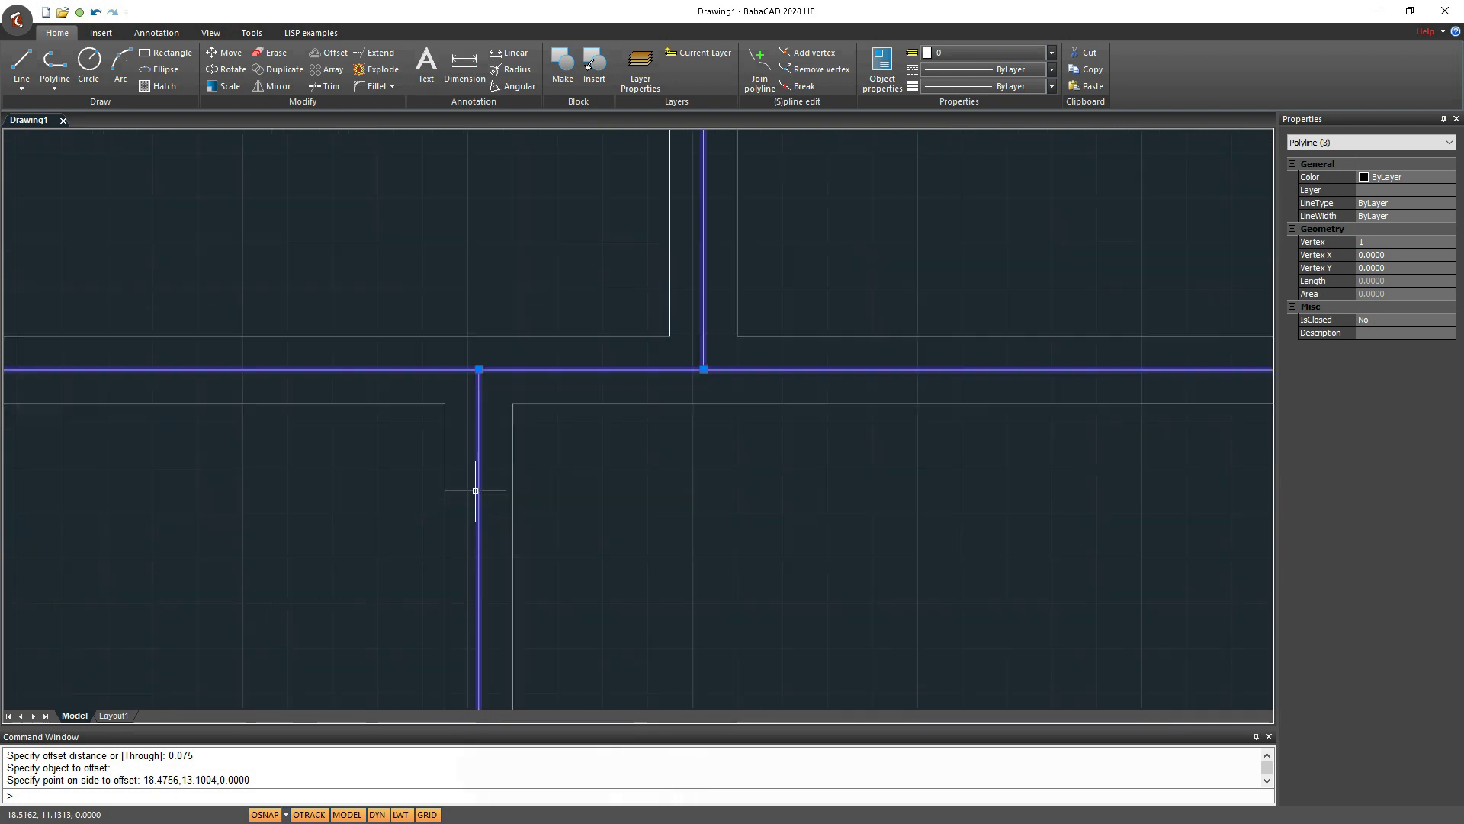
{"action": "left_click", "coordinate": [496, 433]}
{"action": "left_click", "coordinate": [466, 468]}
{"action": "left_click", "coordinate": [460, 359]}
{"action": "left_click", "coordinate": [405, 381]}
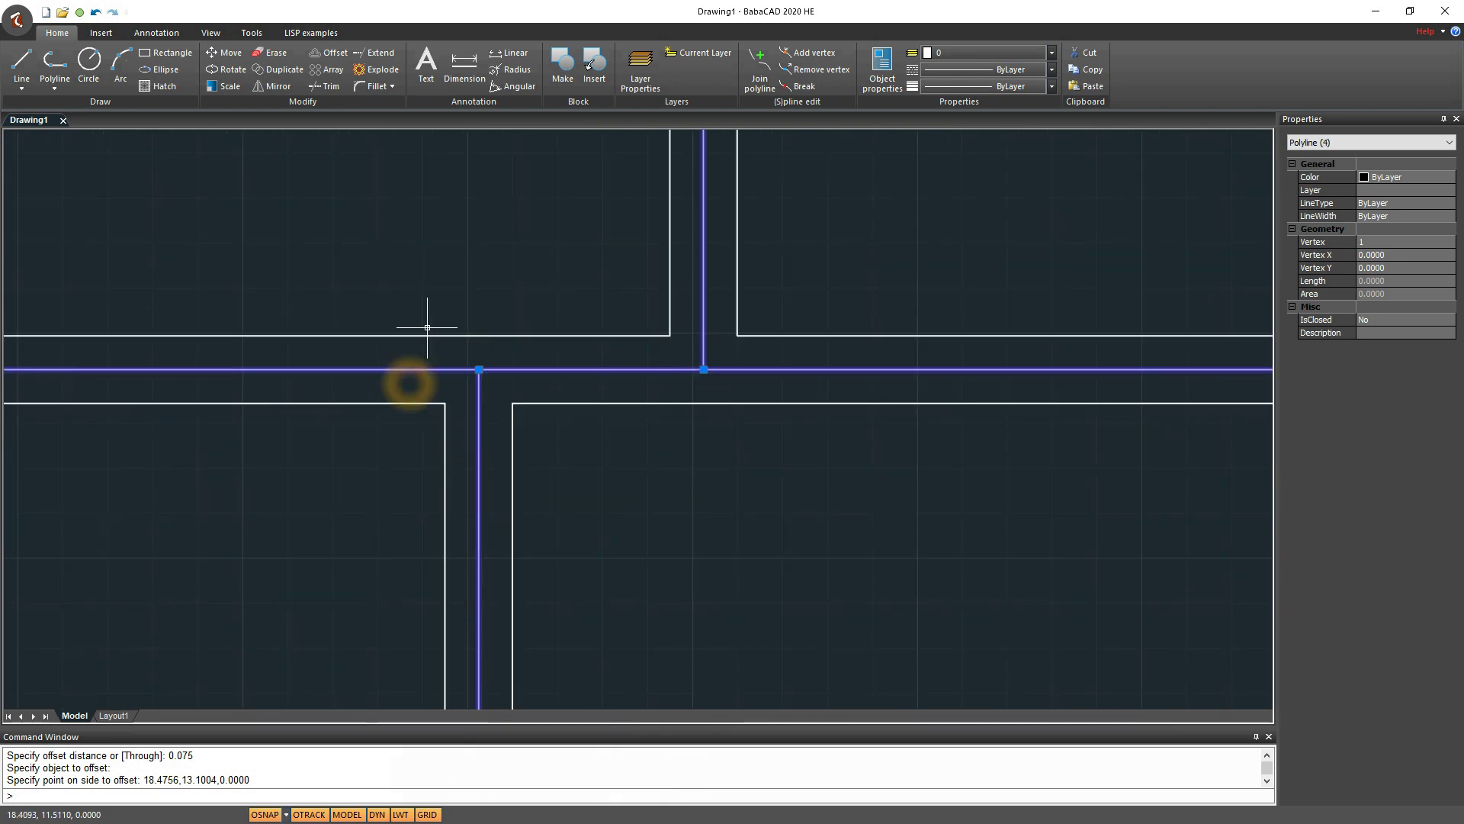
{"action": "left_click", "coordinate": [445, 252]}
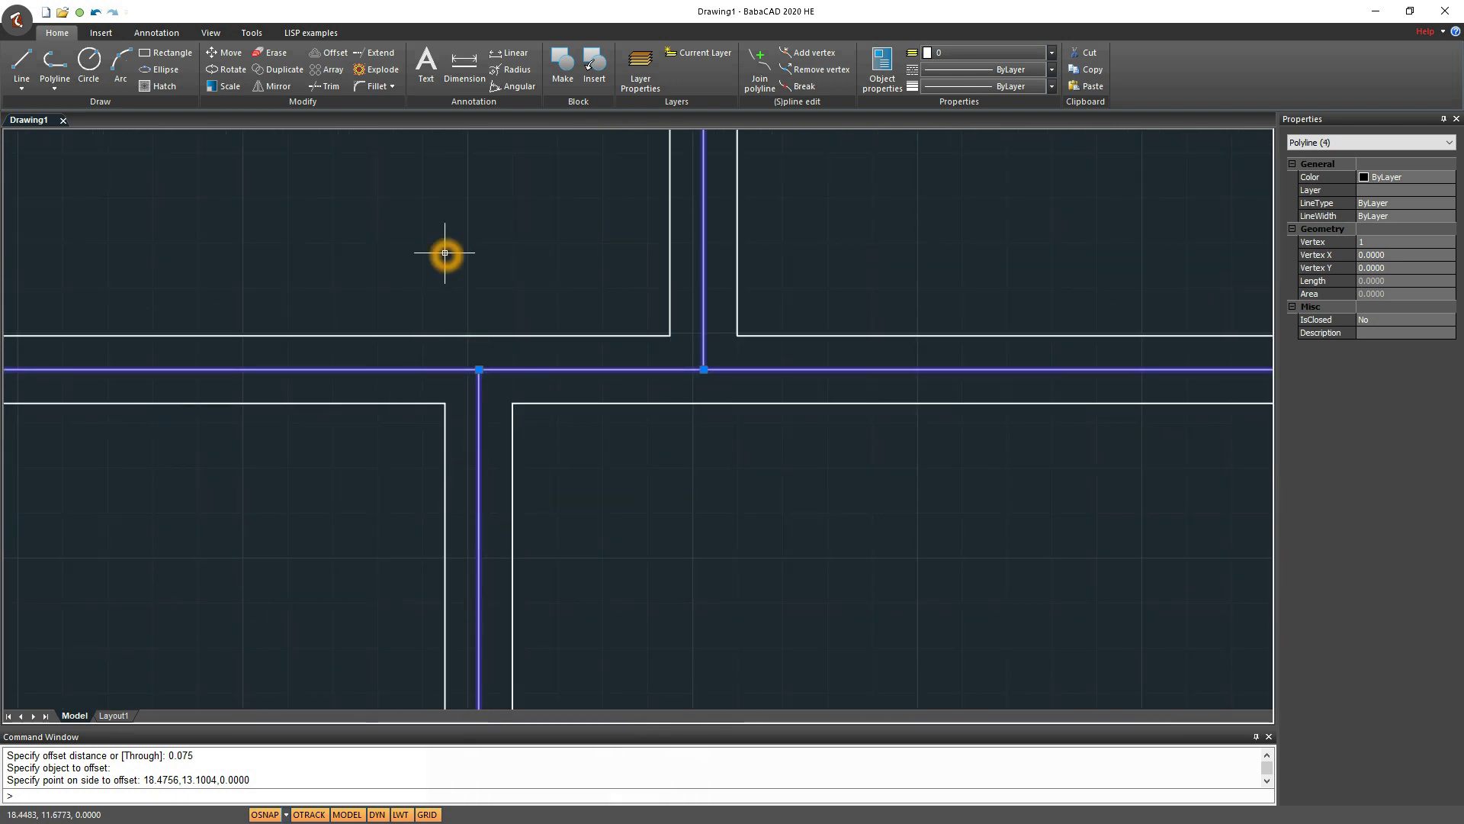
Erase the selected single-line walls and bring the whole plan back into view
{"action": "left_click", "coordinate": [270, 50]}
{"action": "scroll", "coordinate": [448, 245], "scroll_direction": "down", "scroll_amount": 4}
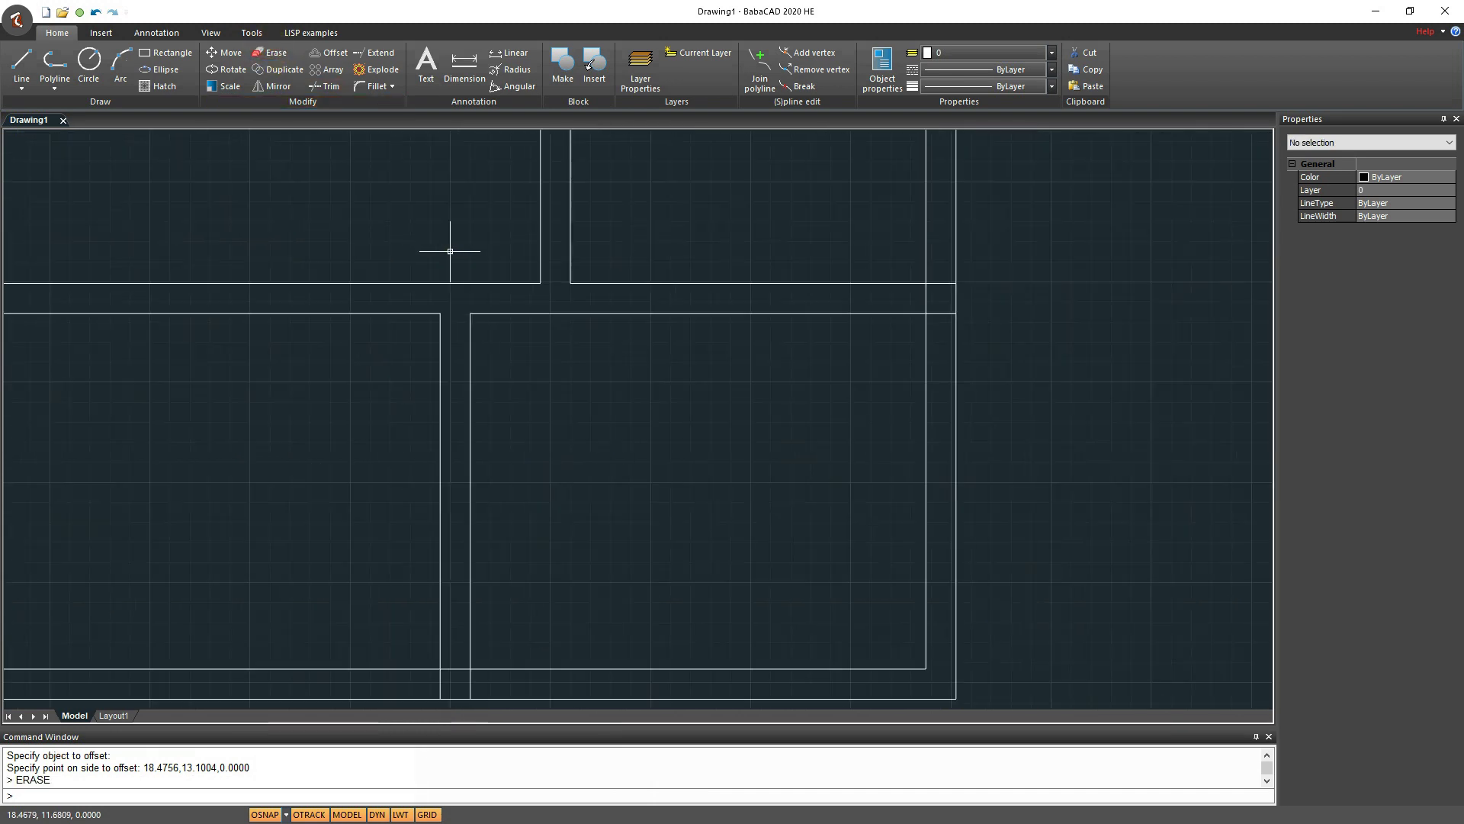
{"action": "mouse_move", "coordinate": [487, 326]}
{"action": "middle_mouse_down"}
{"action": "mouse_move", "coordinate": [444, 270]}
{"action": "mouse_move", "coordinate": [562, 382]}
{"action": "middle_mouse_up"}
{"action": "left_click", "coordinate": [556, 382]}
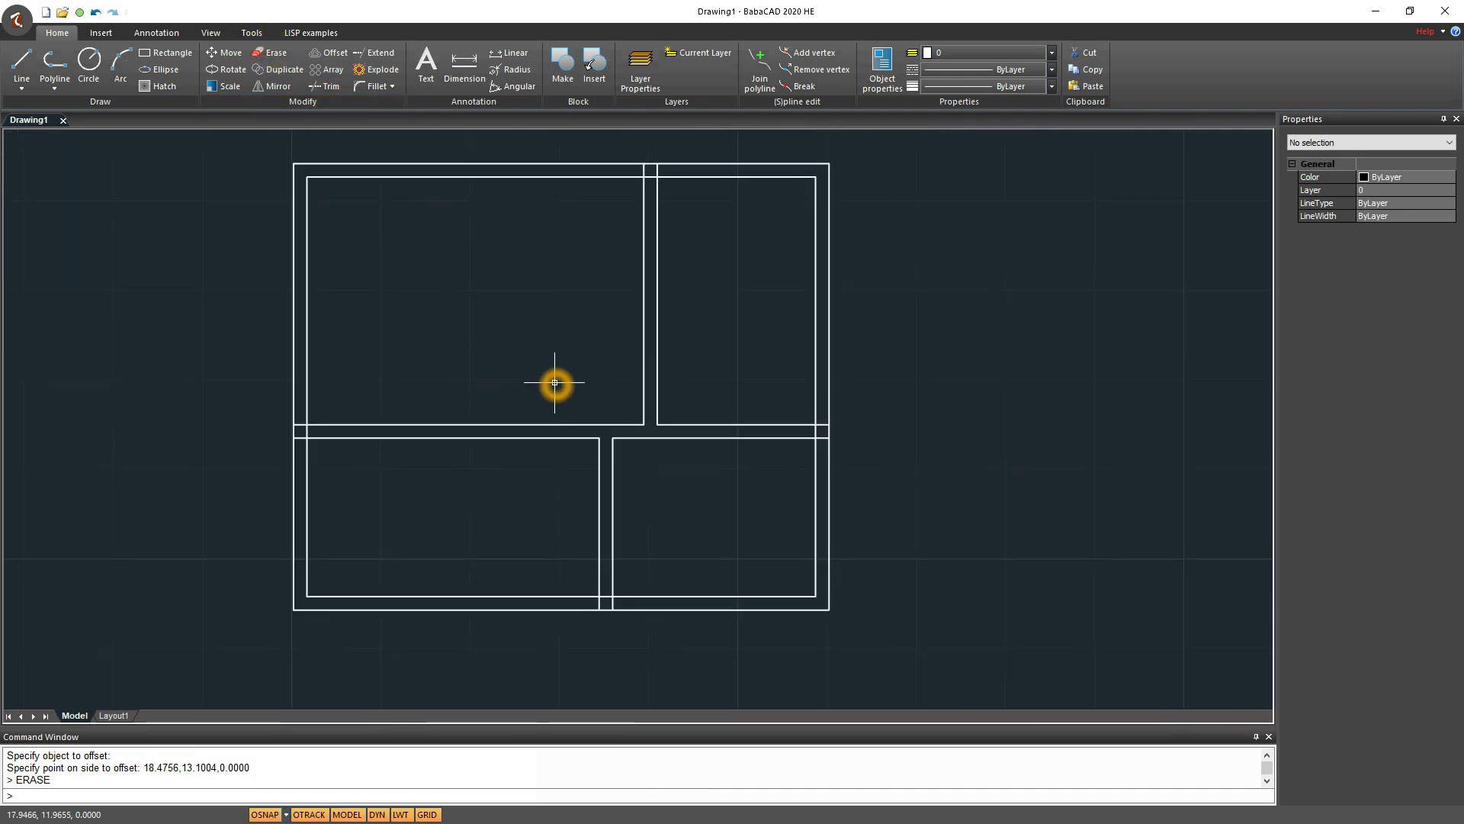
{"action": "left_click", "coordinate": [520, 357]}
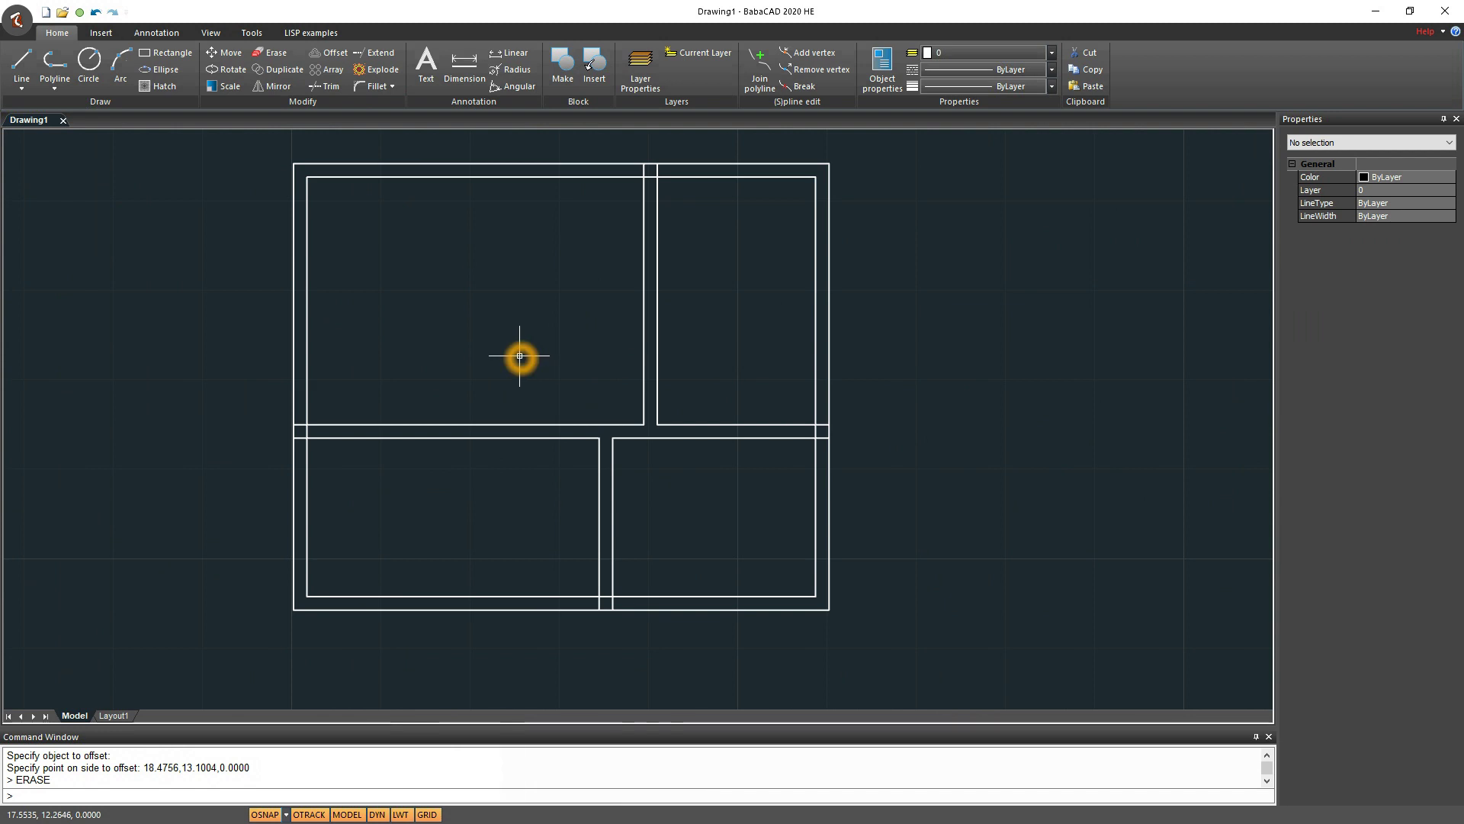
Trim the overlapping wall stubs at the top junction, using all lines as cutting edges
{"action": "left_click", "coordinate": [329, 88]}
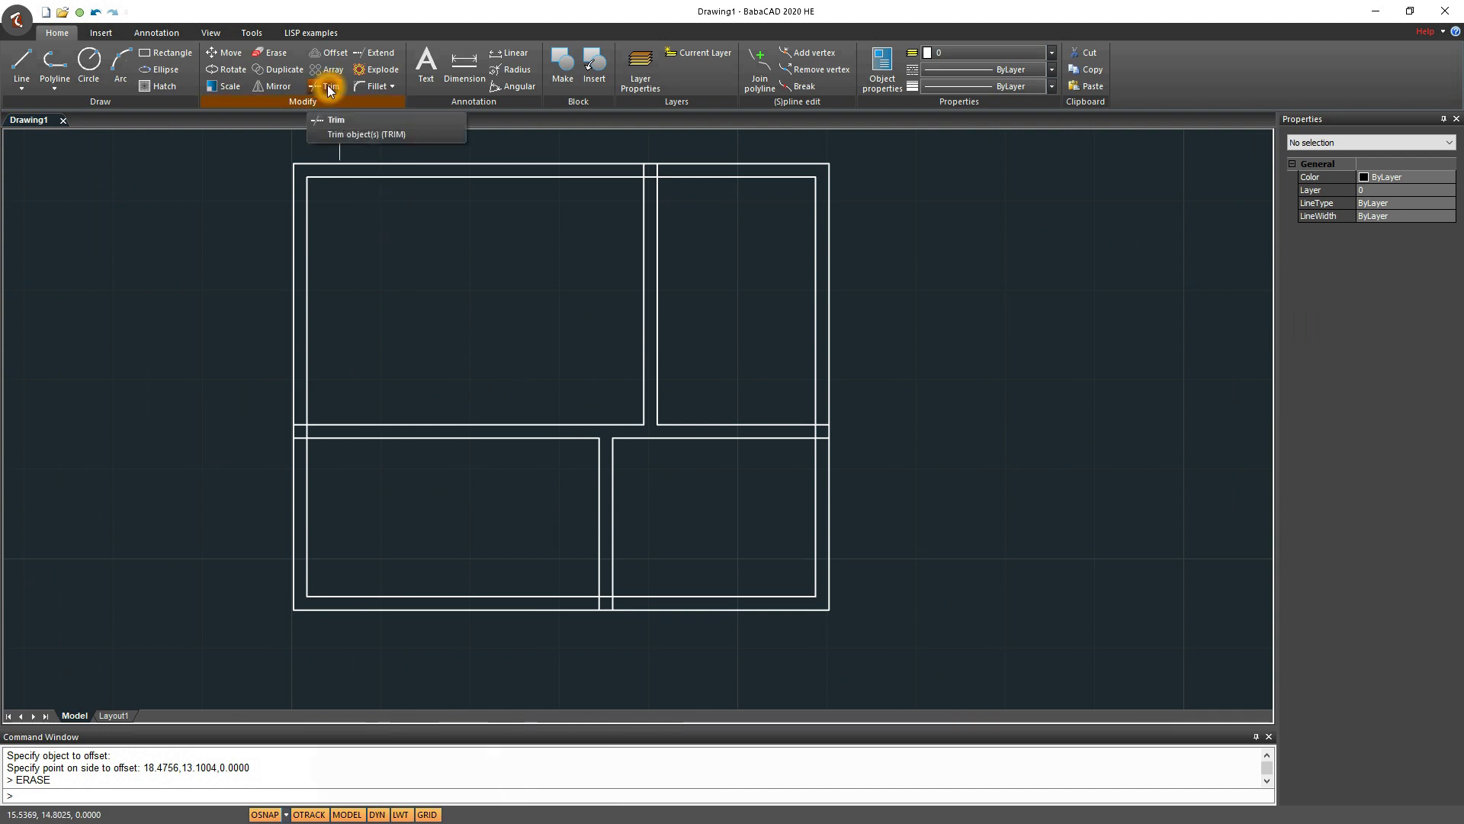
{"action": "left_click", "coordinate": [496, 206]}
{"action": "scroll", "coordinate": [643, 176], "scroll_direction": "up", "scroll_amount": 2}
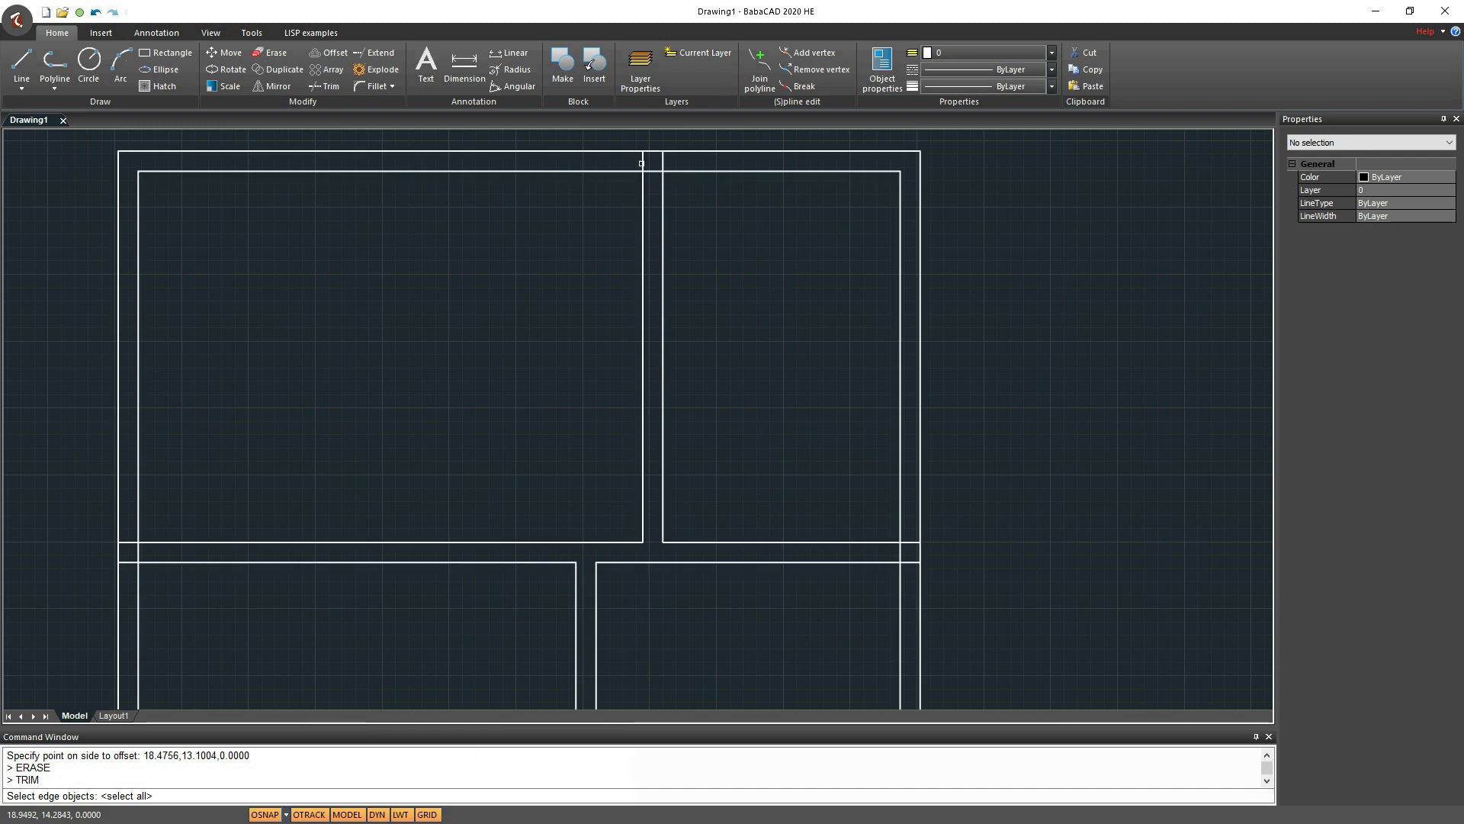
{"action": "left_click", "coordinate": [641, 163]}
{"action": "left_click", "coordinate": [650, 168]}
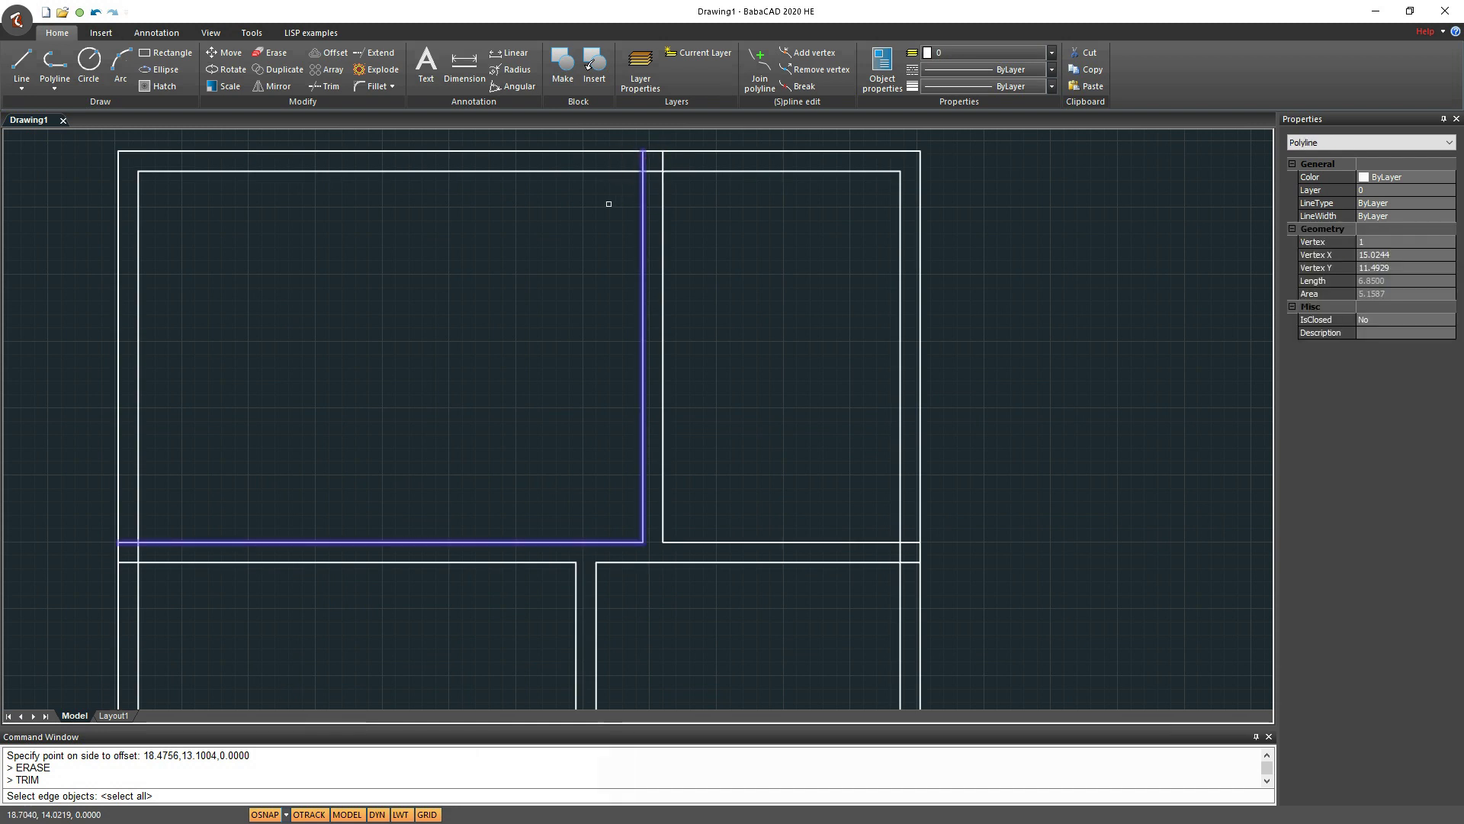
{"action": "key", "text": "Escape"}
{"action": "left_click", "coordinate": [331, 88]}
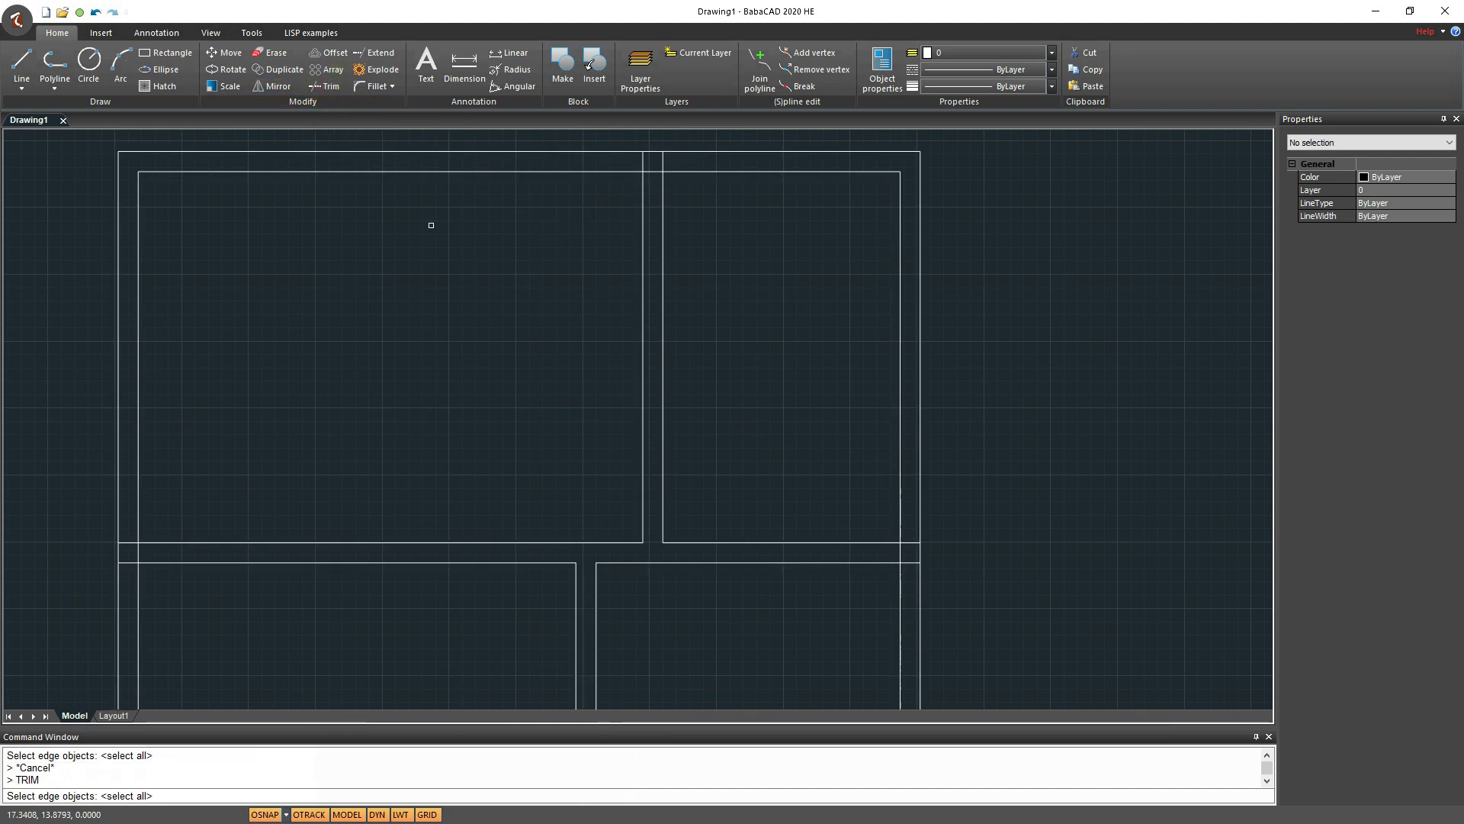
{"action": "left_click", "coordinate": [448, 239]}
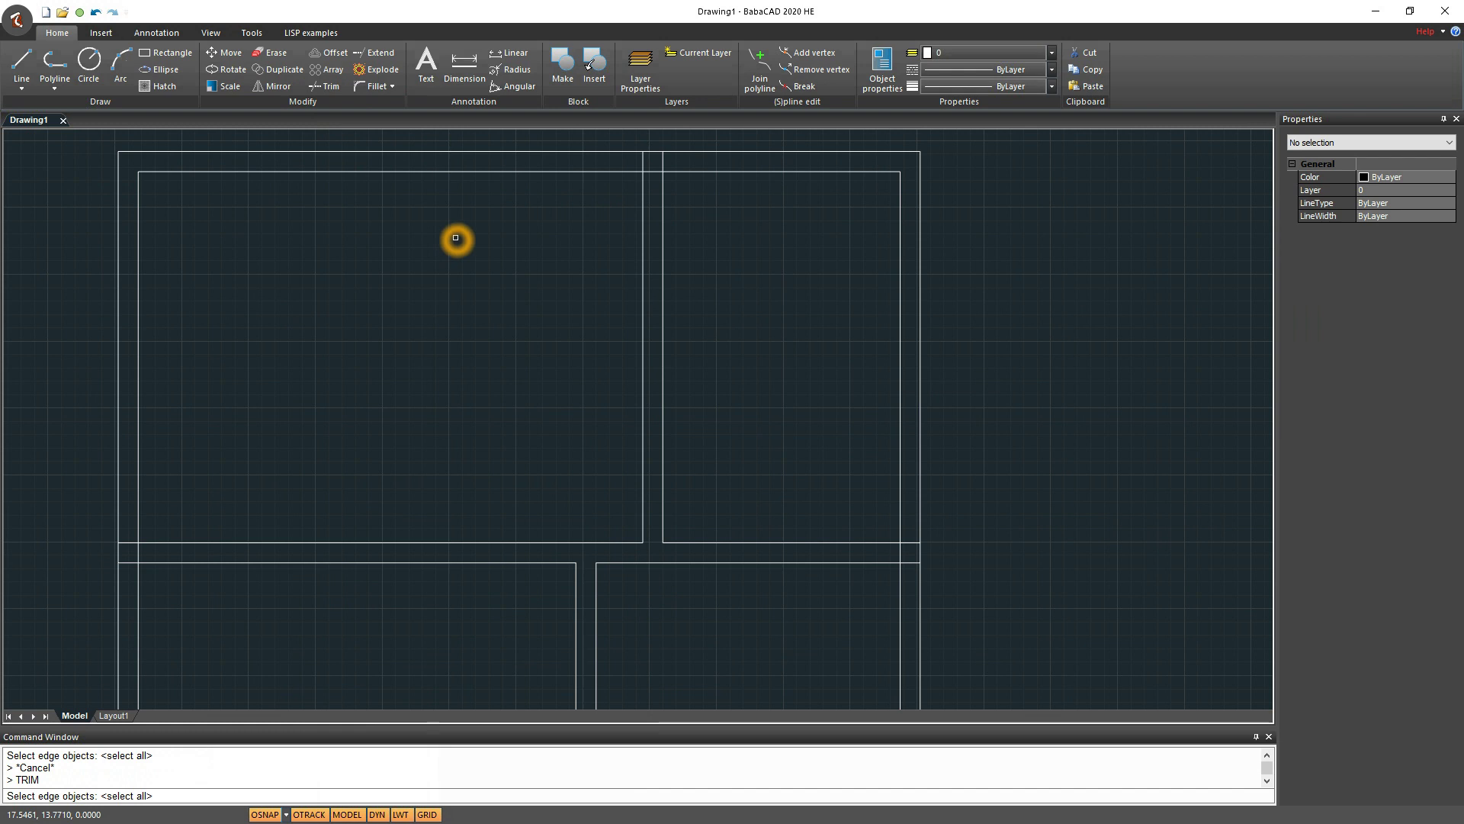
{"action": "right_click", "coordinate": [456, 238]}
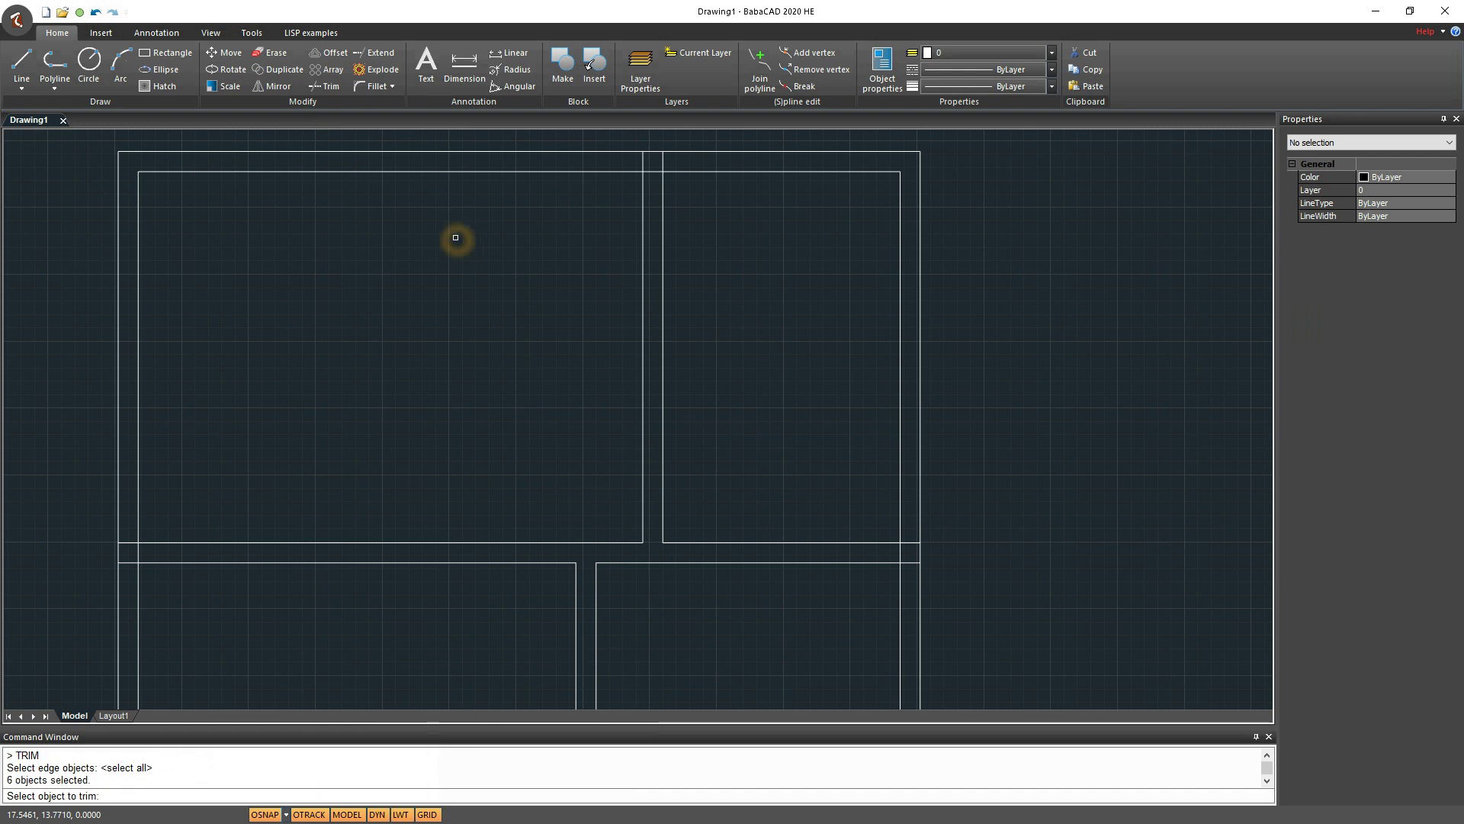
{"action": "left_click", "coordinate": [643, 161]}
{"action": "left_click", "coordinate": [654, 174]}
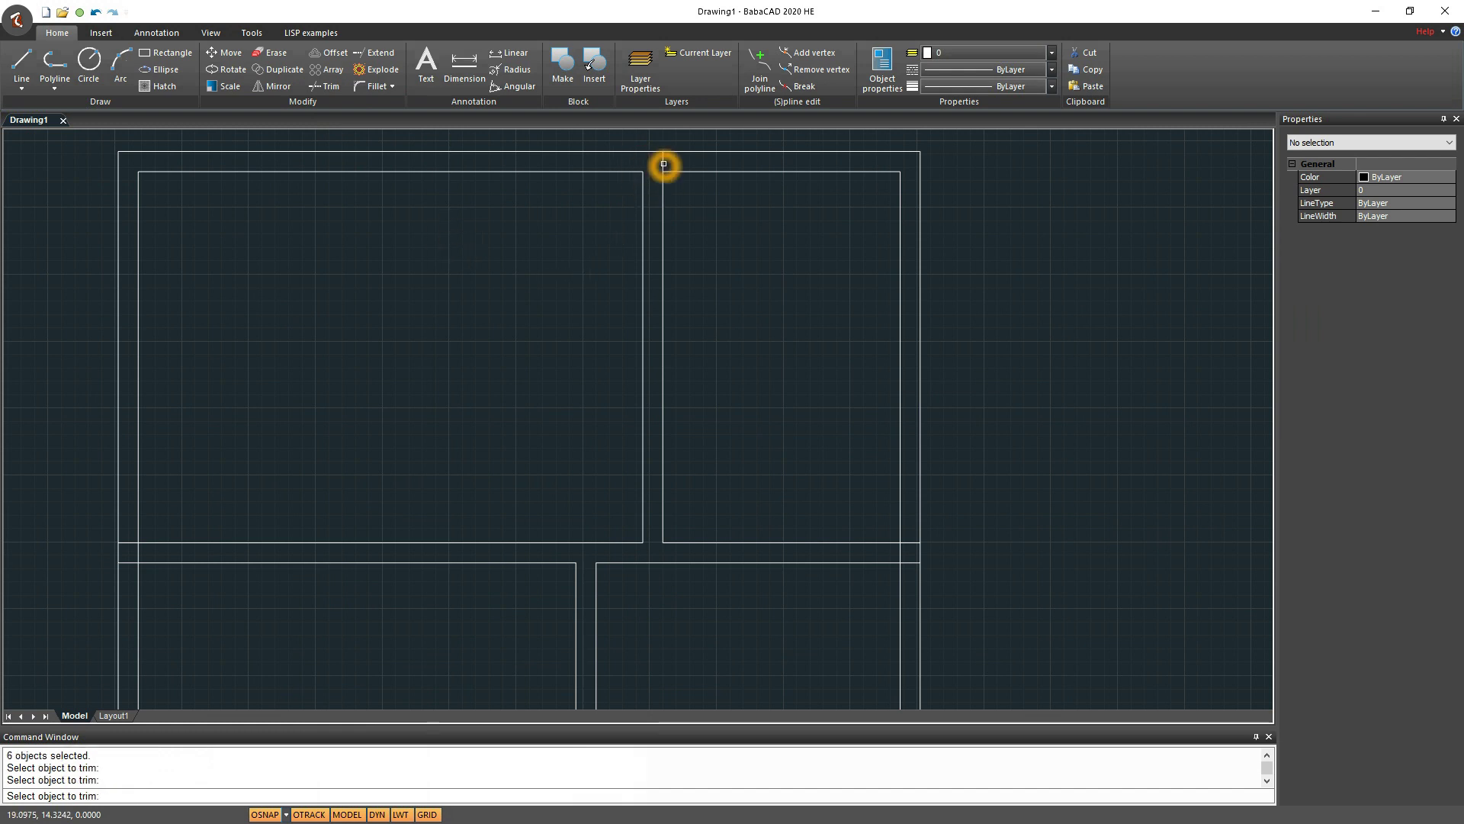
{"action": "left_click", "coordinate": [664, 164]}
Trim the remaining wall stubs at the bottom and right junctions
{"action": "middle_click_drag", "start_coordinate": [306, 488], "coordinate": [437, 414]}
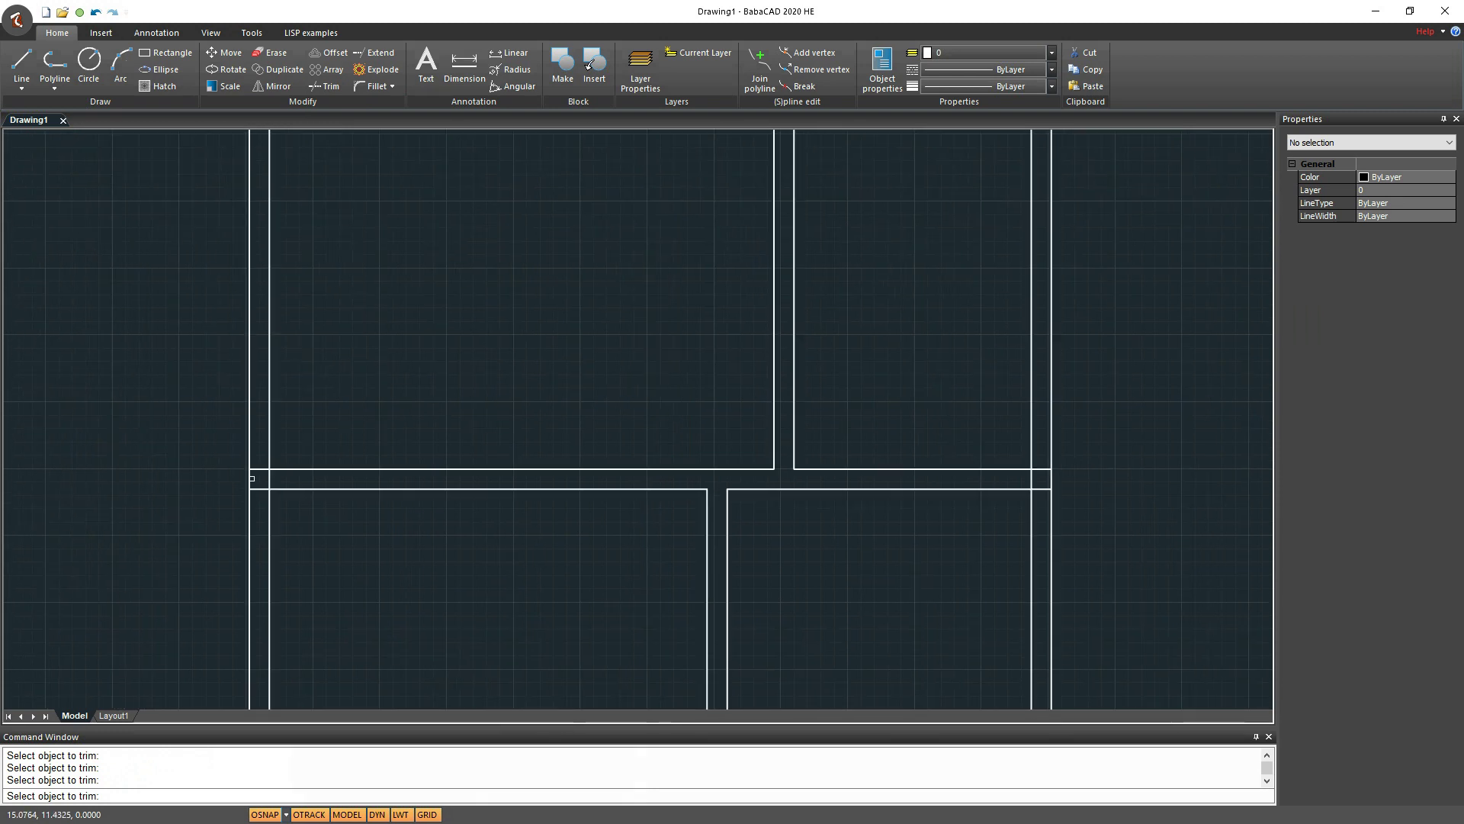
{"action": "scroll", "coordinate": [259, 468], "scroll_direction": "up", "scroll_amount": 3}
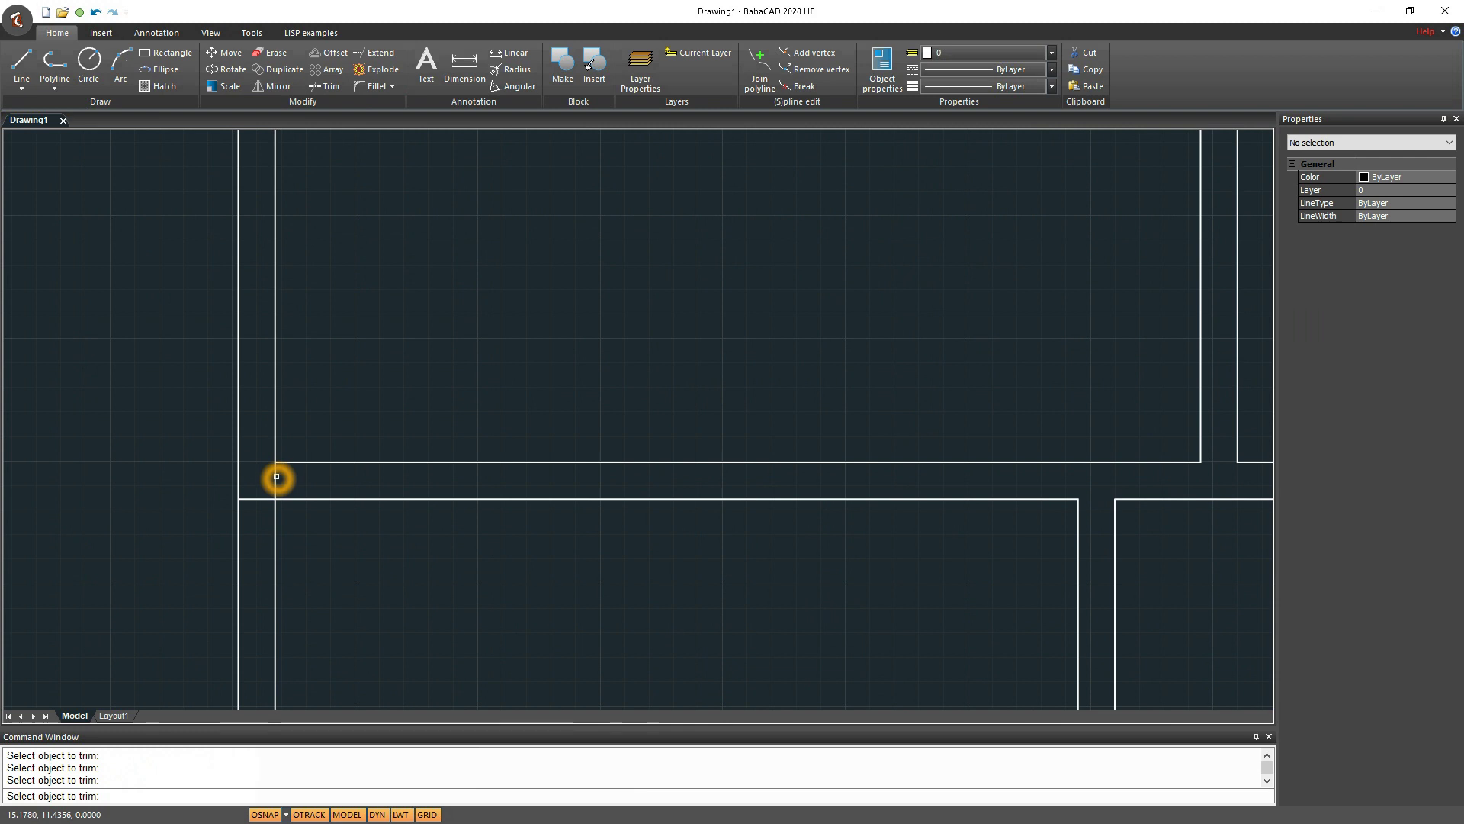
{"action": "scroll", "coordinate": [529, 544], "scroll_direction": "down", "scroll_amount": 3}
{"action": "mouse_move", "coordinate": [529, 544]}
{"action": "middle_mouse_down"}
{"action": "mouse_move", "coordinate": [671, 544]}
{"action": "mouse_move", "coordinate": [597, 479]}
{"action": "middle_mouse_up"}
{"action": "scroll", "coordinate": [761, 642], "scroll_direction": "up", "scroll_amount": 2}
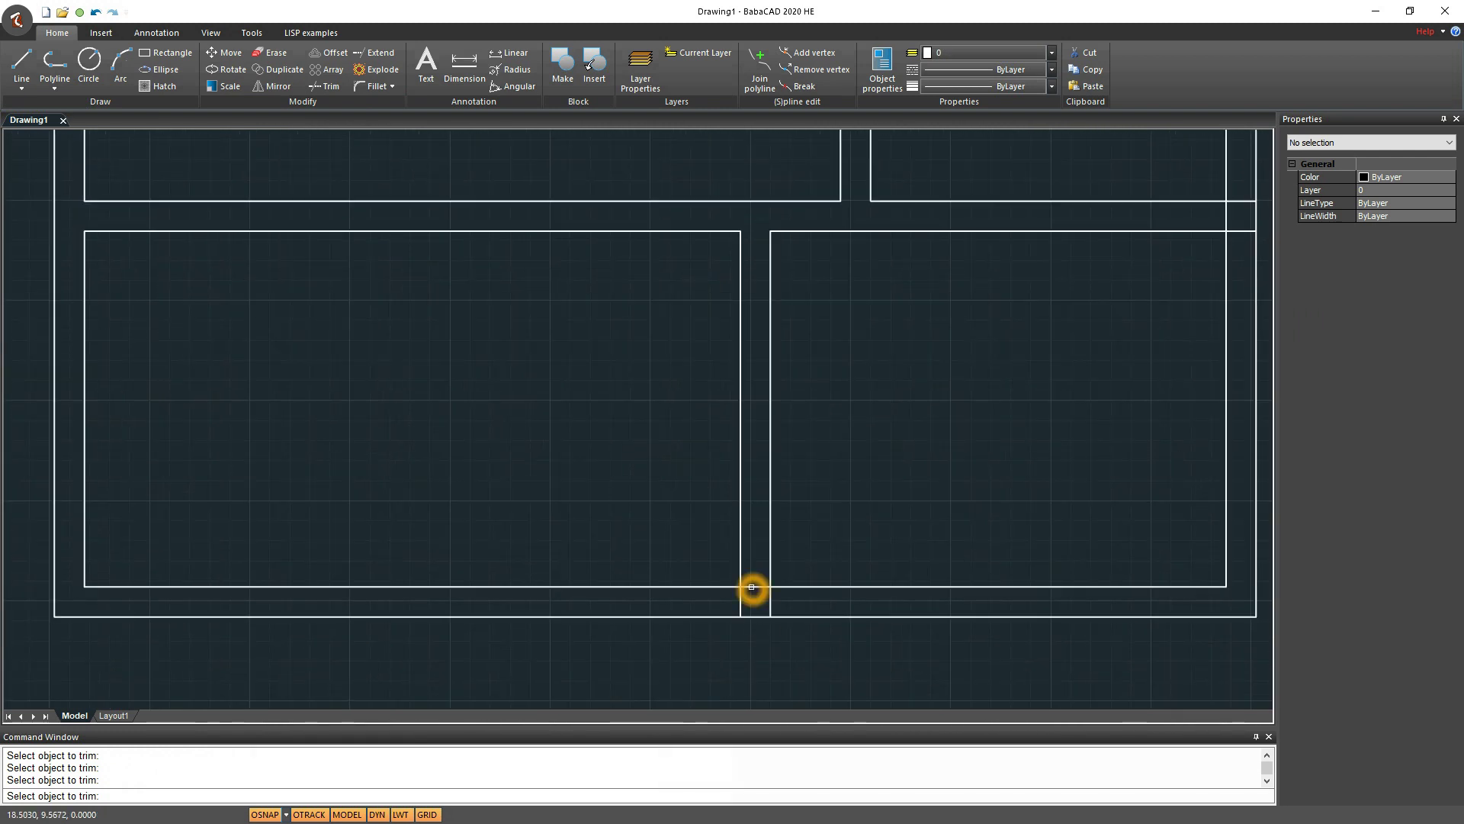
{"action": "left_click", "coordinate": [758, 615]}
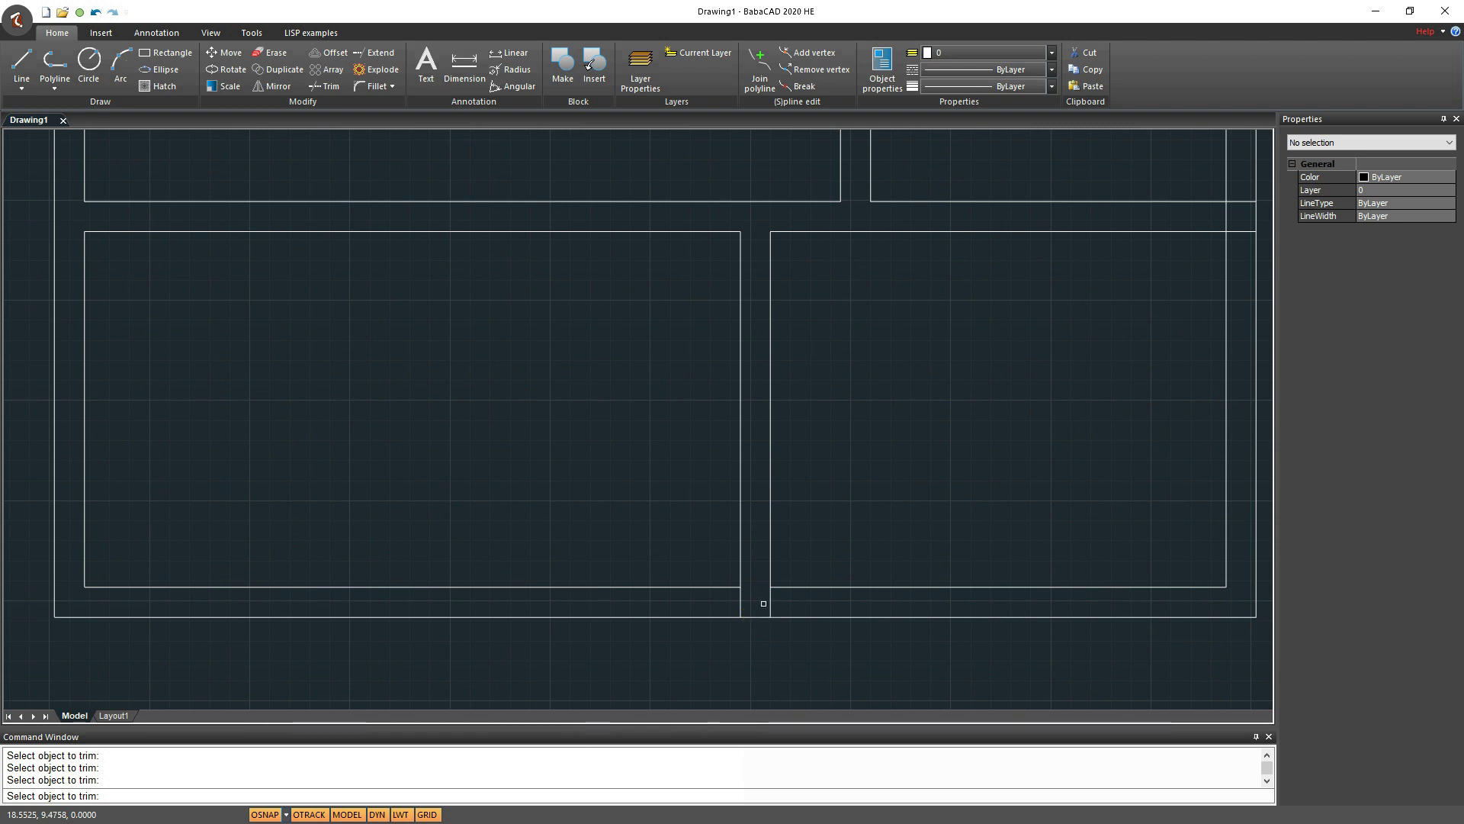
{"action": "left_click", "coordinate": [771, 602]}
{"action": "left_click", "coordinate": [739, 601]}
{"action": "scroll", "coordinate": [784, 480], "scroll_direction": "down", "scroll_amount": 5}
{"action": "scroll", "coordinate": [971, 363], "scroll_direction": "up", "scroll_amount": 2}
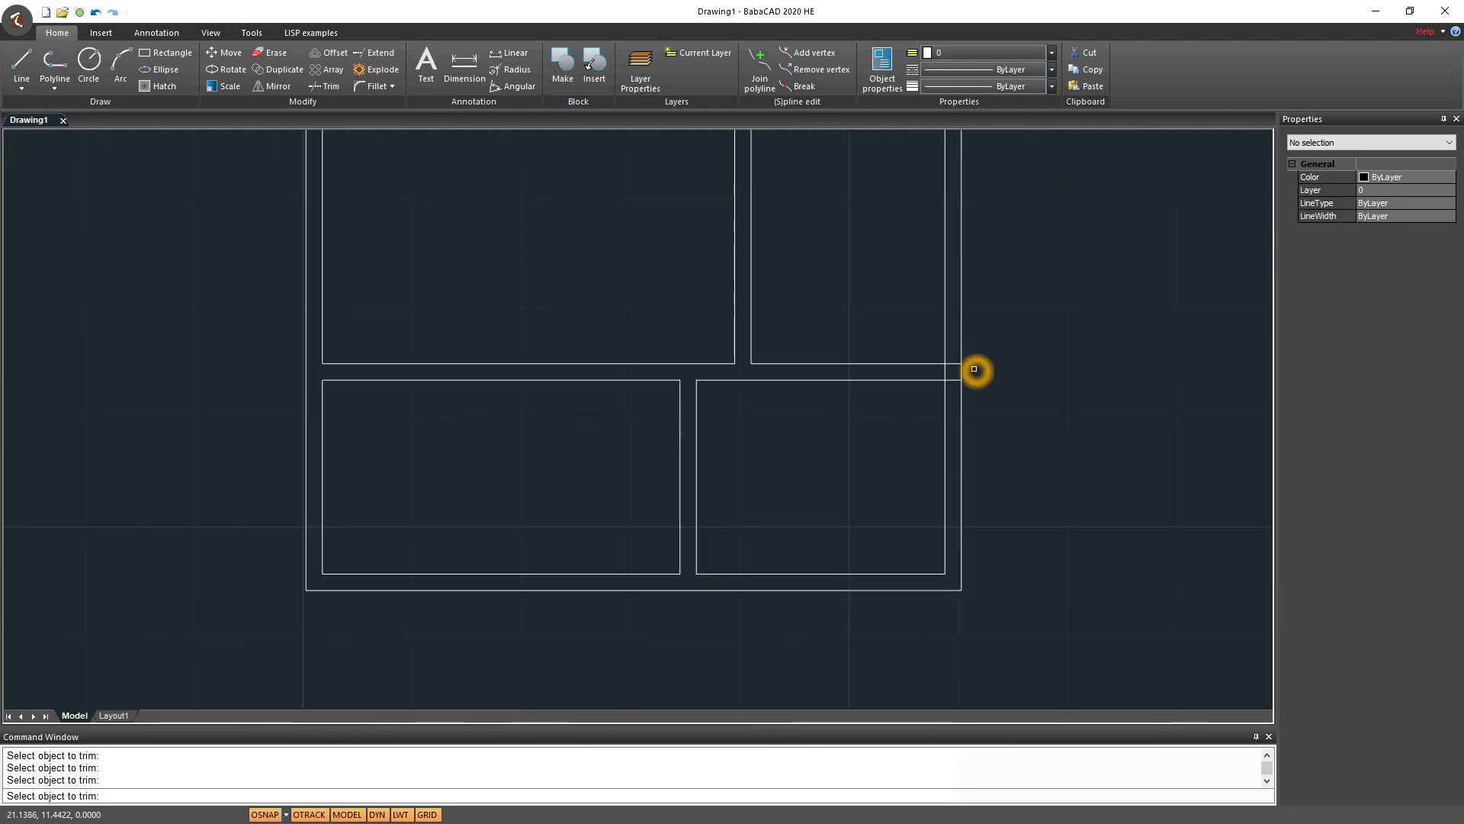
{"action": "left_click", "coordinate": [958, 368]}
{"action": "left_click", "coordinate": [946, 374]}
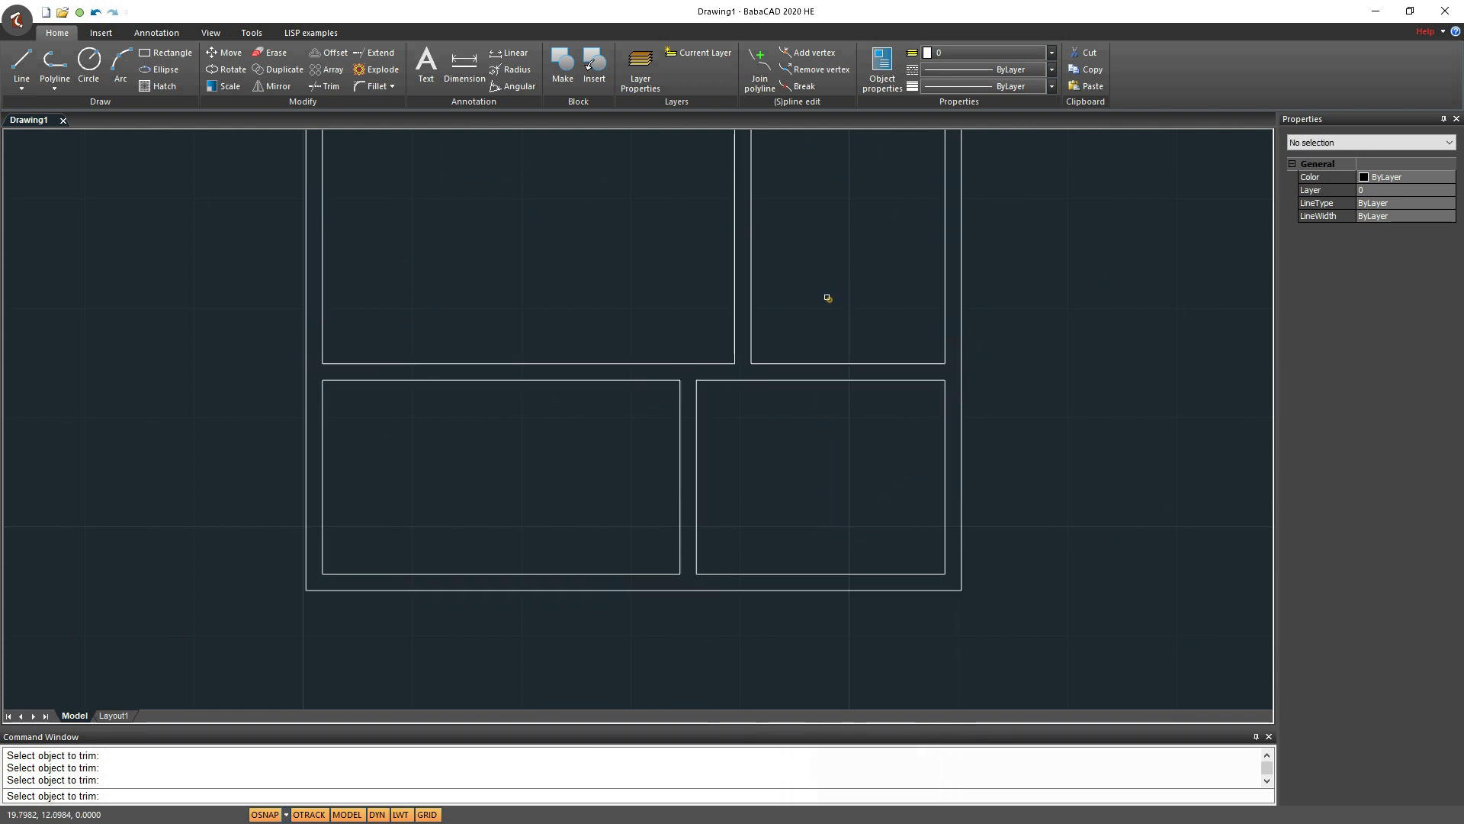
{"action": "key", "text": "Escape"}
{"action": "scroll", "coordinate": [780, 298], "scroll_direction": "down", "scroll_amount": 3}
Draw a short line with LI closing the upper wall gap
{"action": "middle_click_drag", "start_coordinate": [798, 252], "coordinate": [729, 314]}
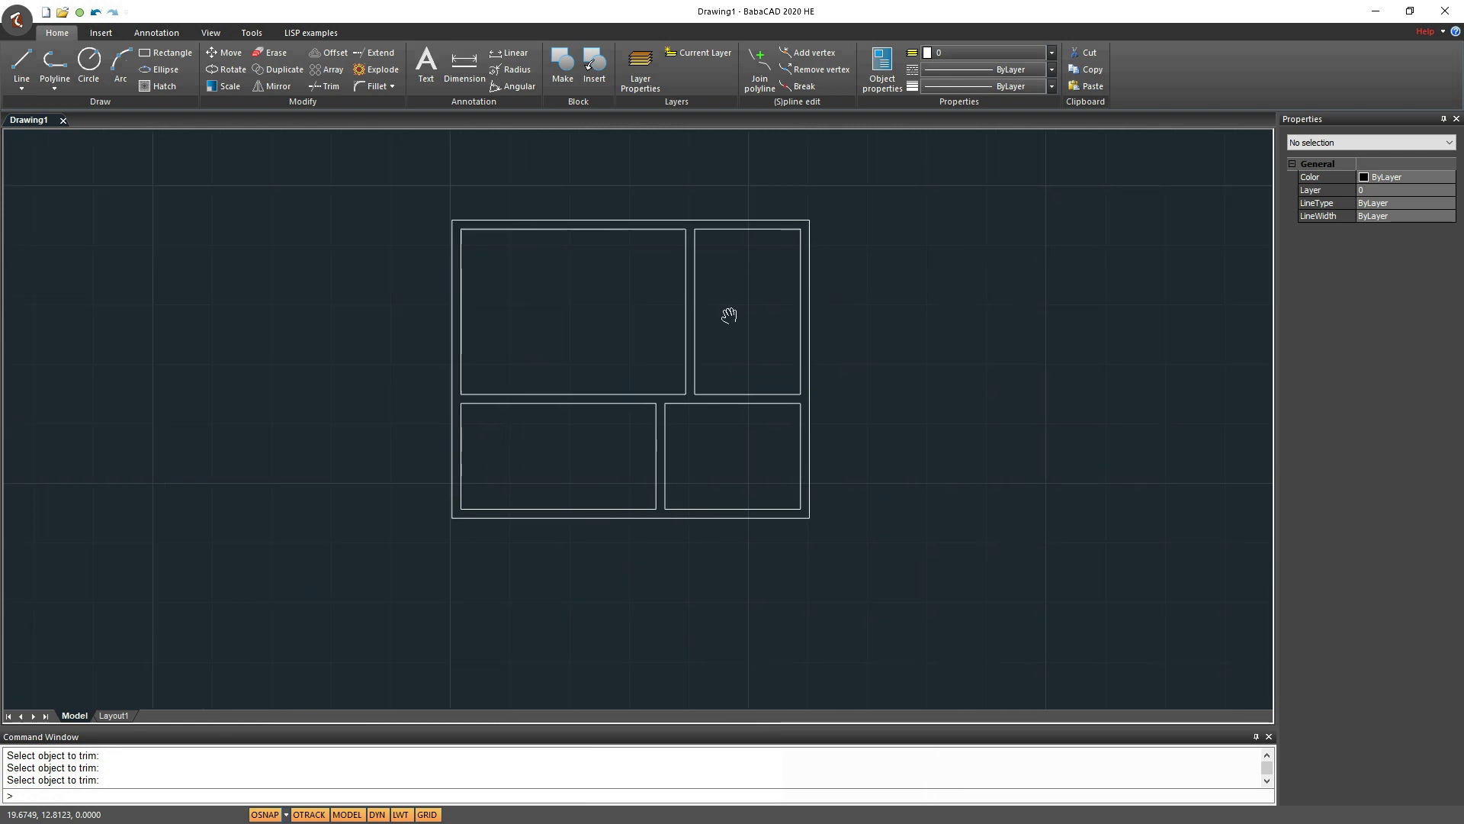
{"action": "scroll", "coordinate": [712, 326], "scroll_direction": "up", "scroll_amount": 1}
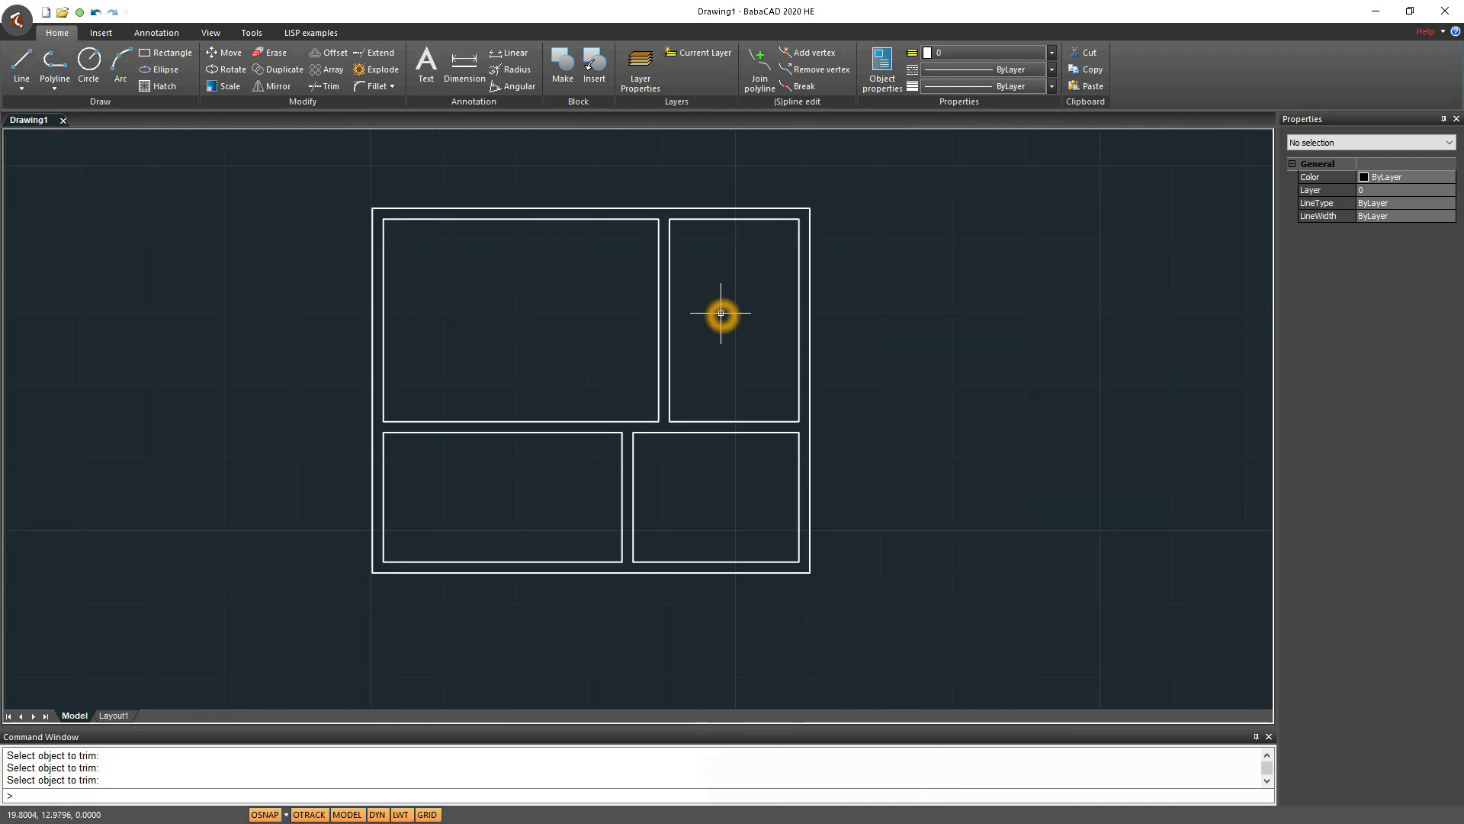
{"action": "middle_click_drag", "start_coordinate": [721, 313], "coordinate": [720, 333]}
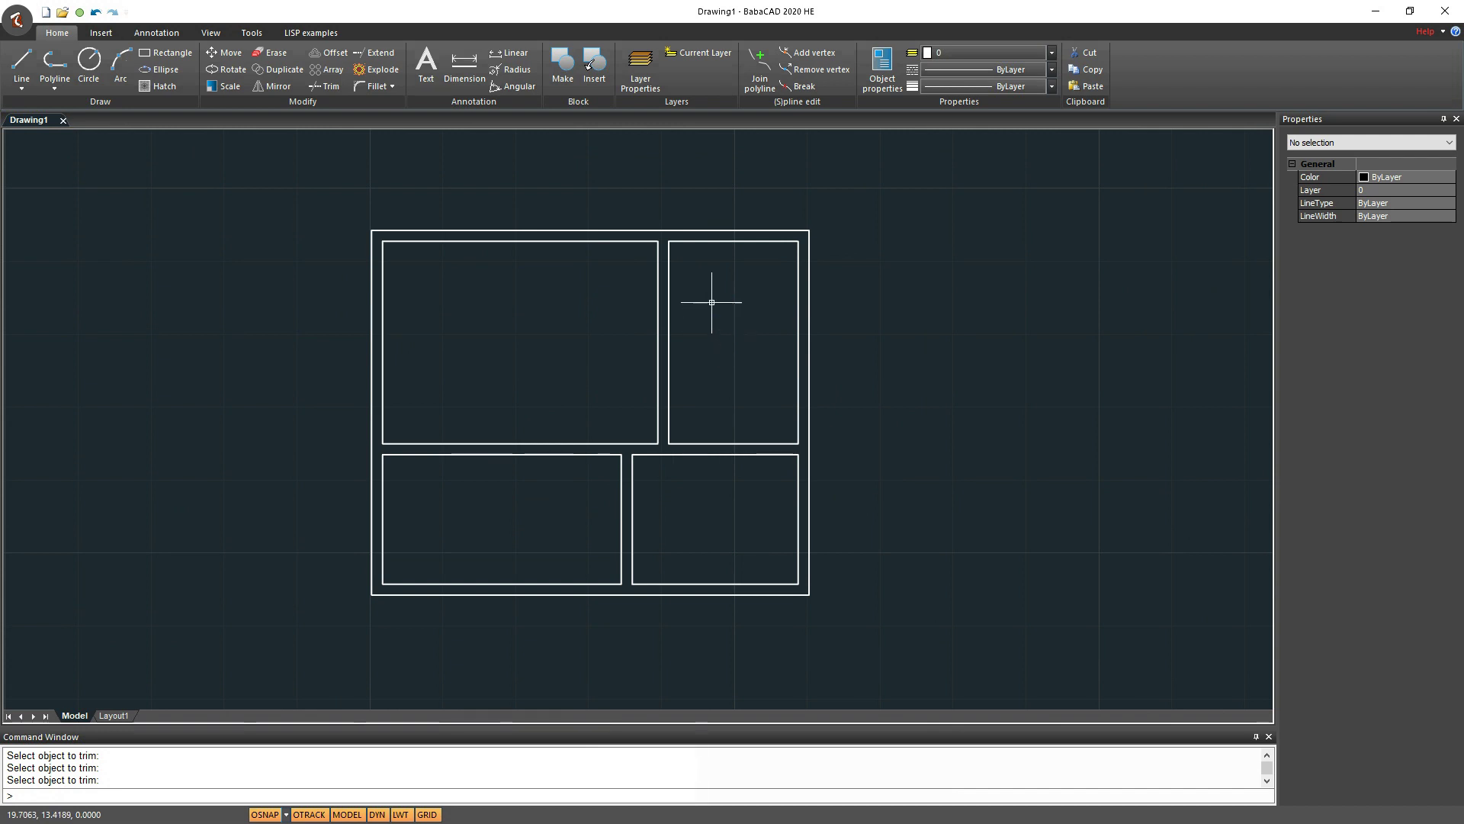
{"action": "scroll", "coordinate": [710, 302], "scroll_direction": "up", "scroll_amount": 1}
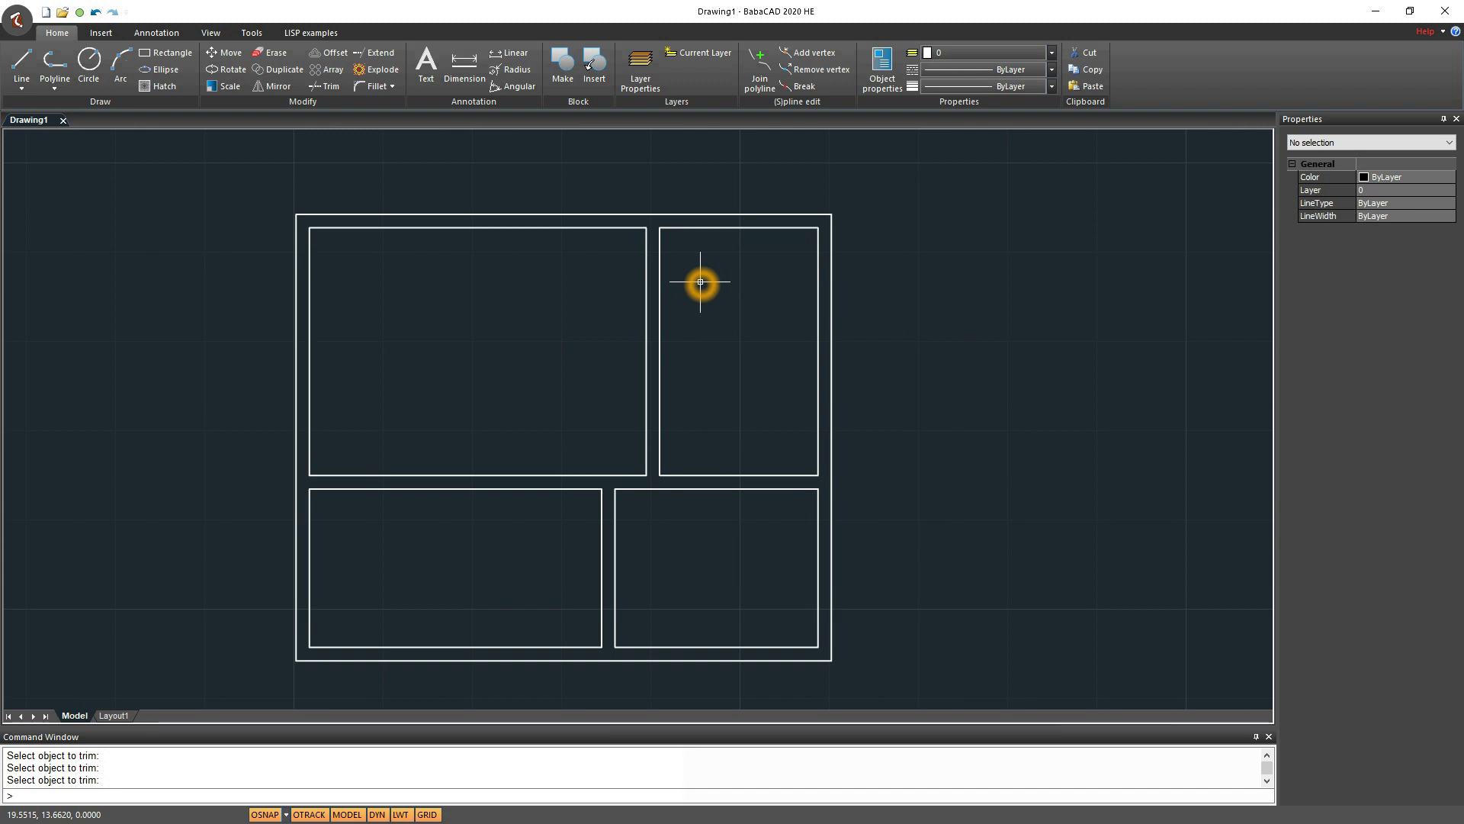
{"action": "middle_click_drag", "start_coordinate": [701, 282], "coordinate": [663, 399]}
{"action": "scroll", "coordinate": [657, 399], "scroll_direction": "up", "scroll_amount": 5}
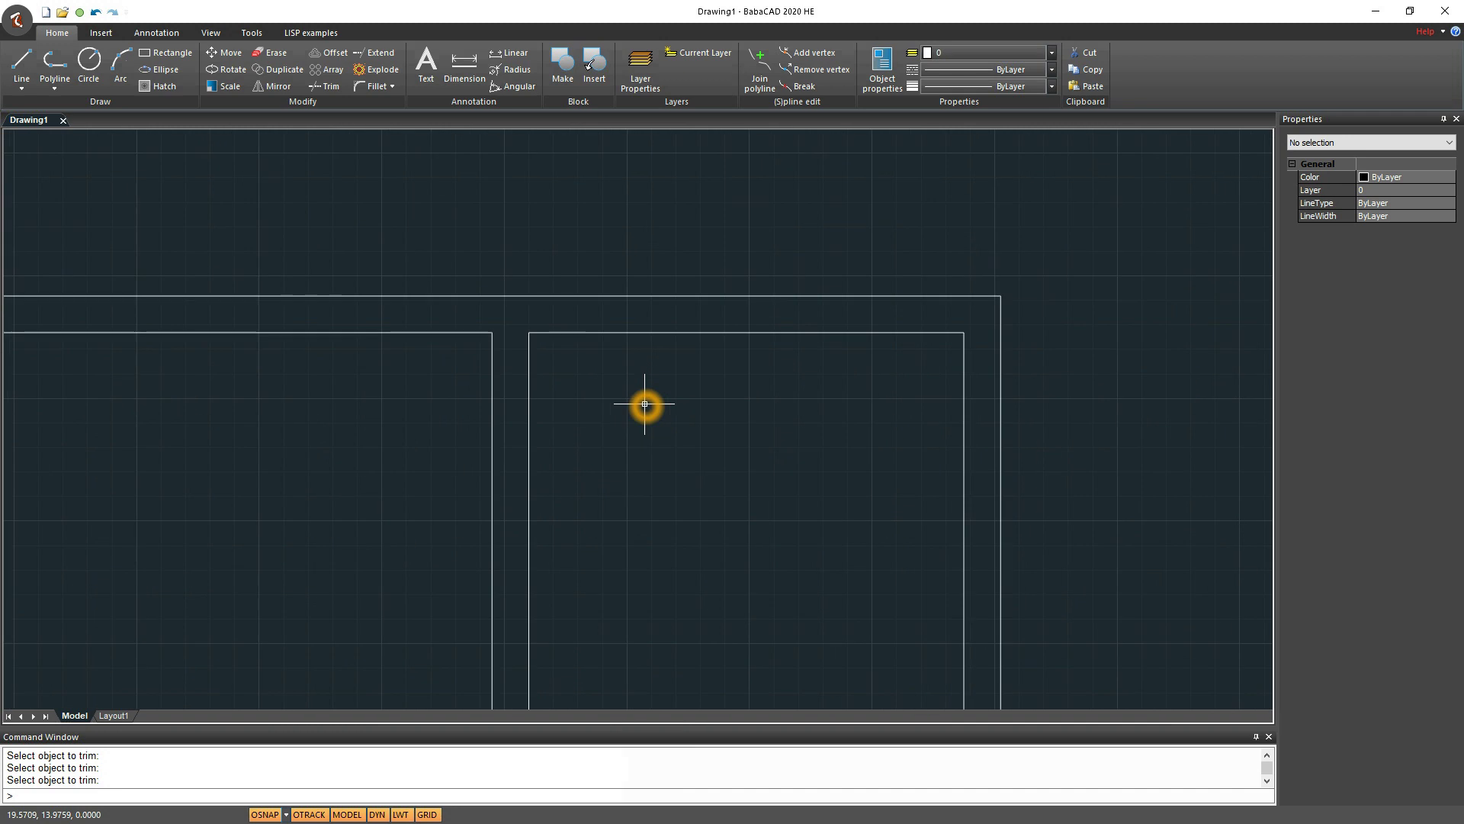
{"action": "type", "text": "LINE"}
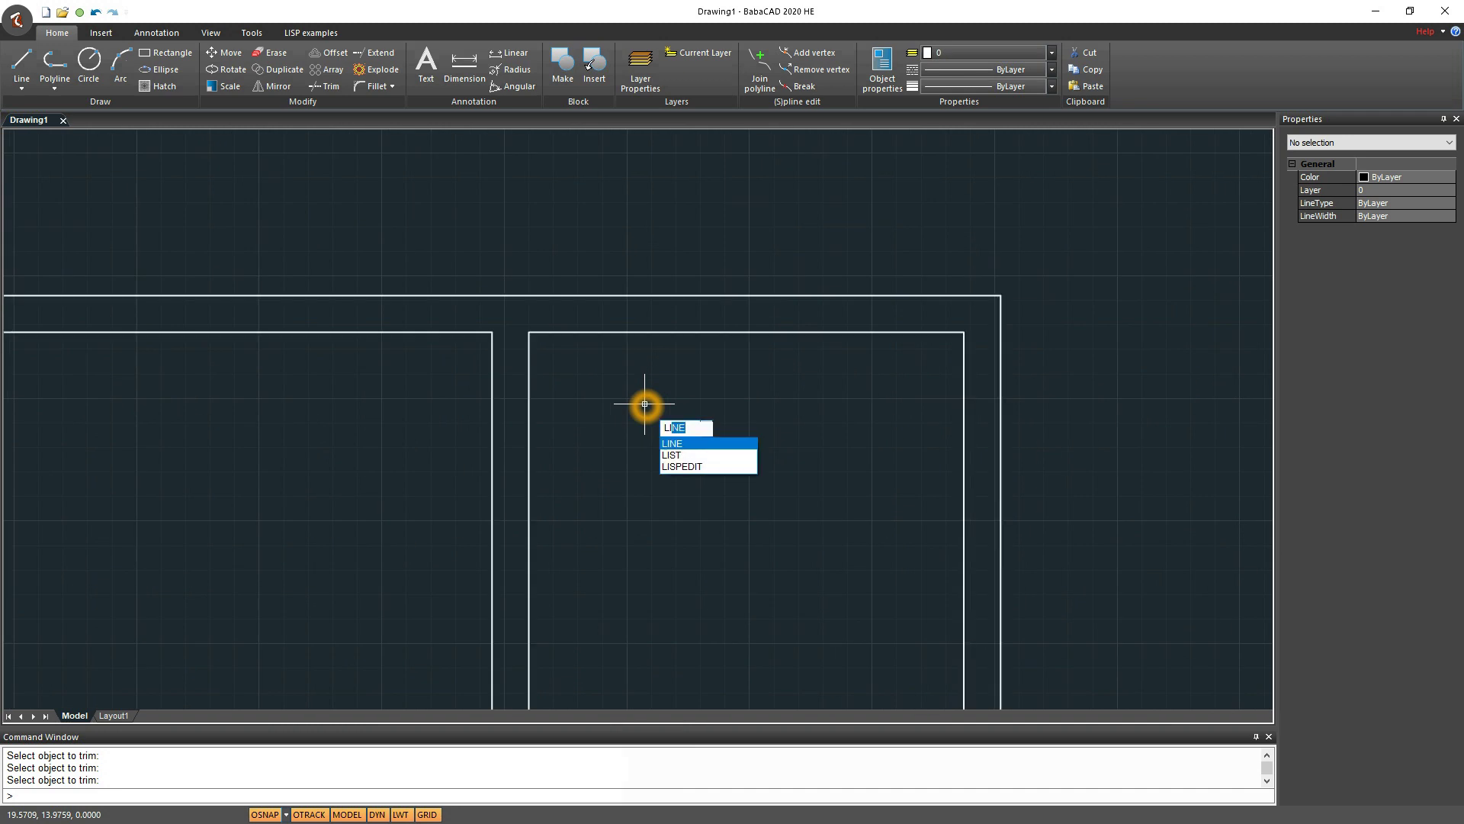
{"action": "key", "text": "Return"}
{"action": "left_click", "coordinate": [501, 333]}
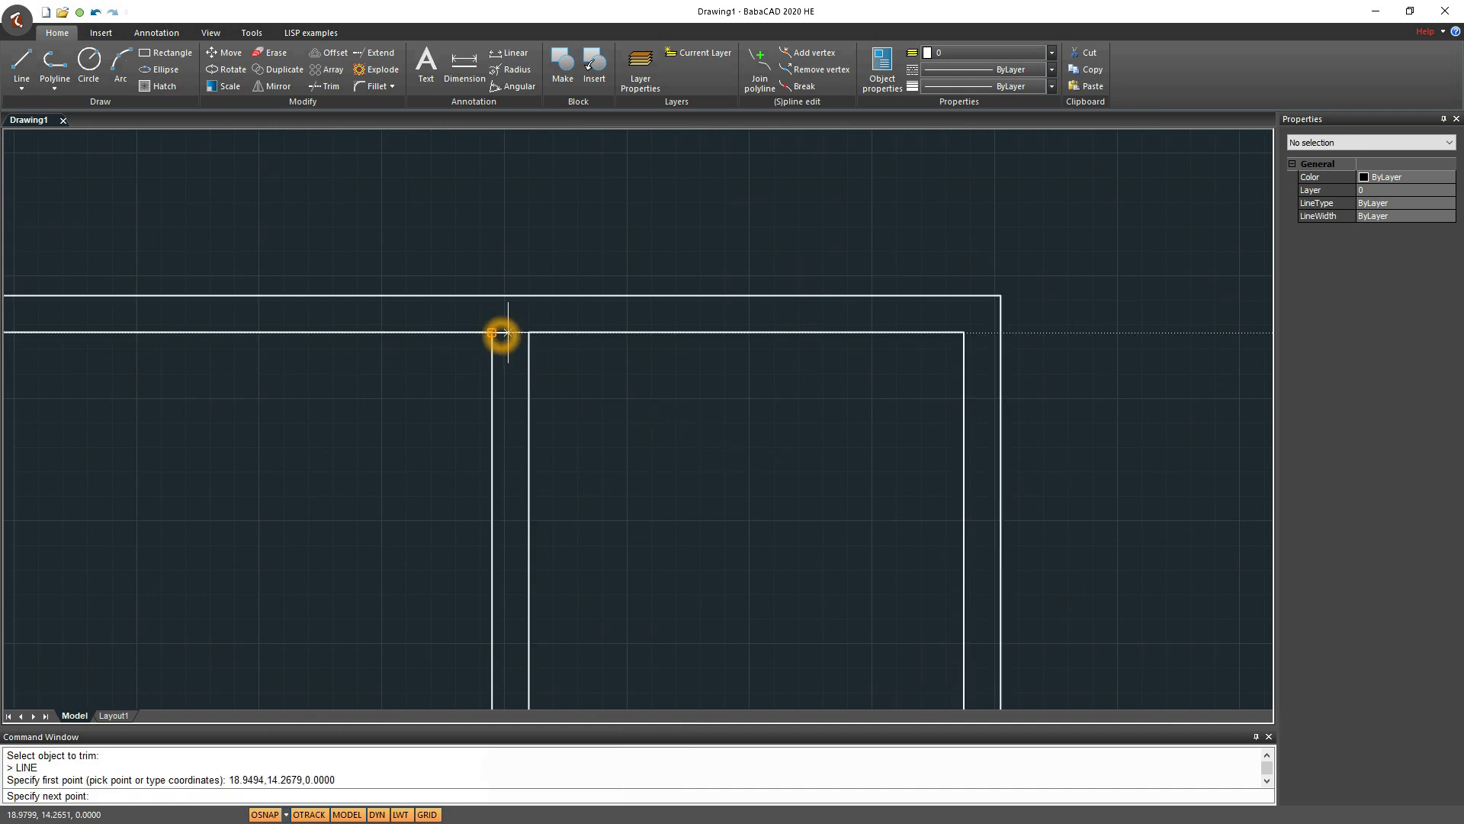
{"action": "left_click", "coordinate": [530, 333]}
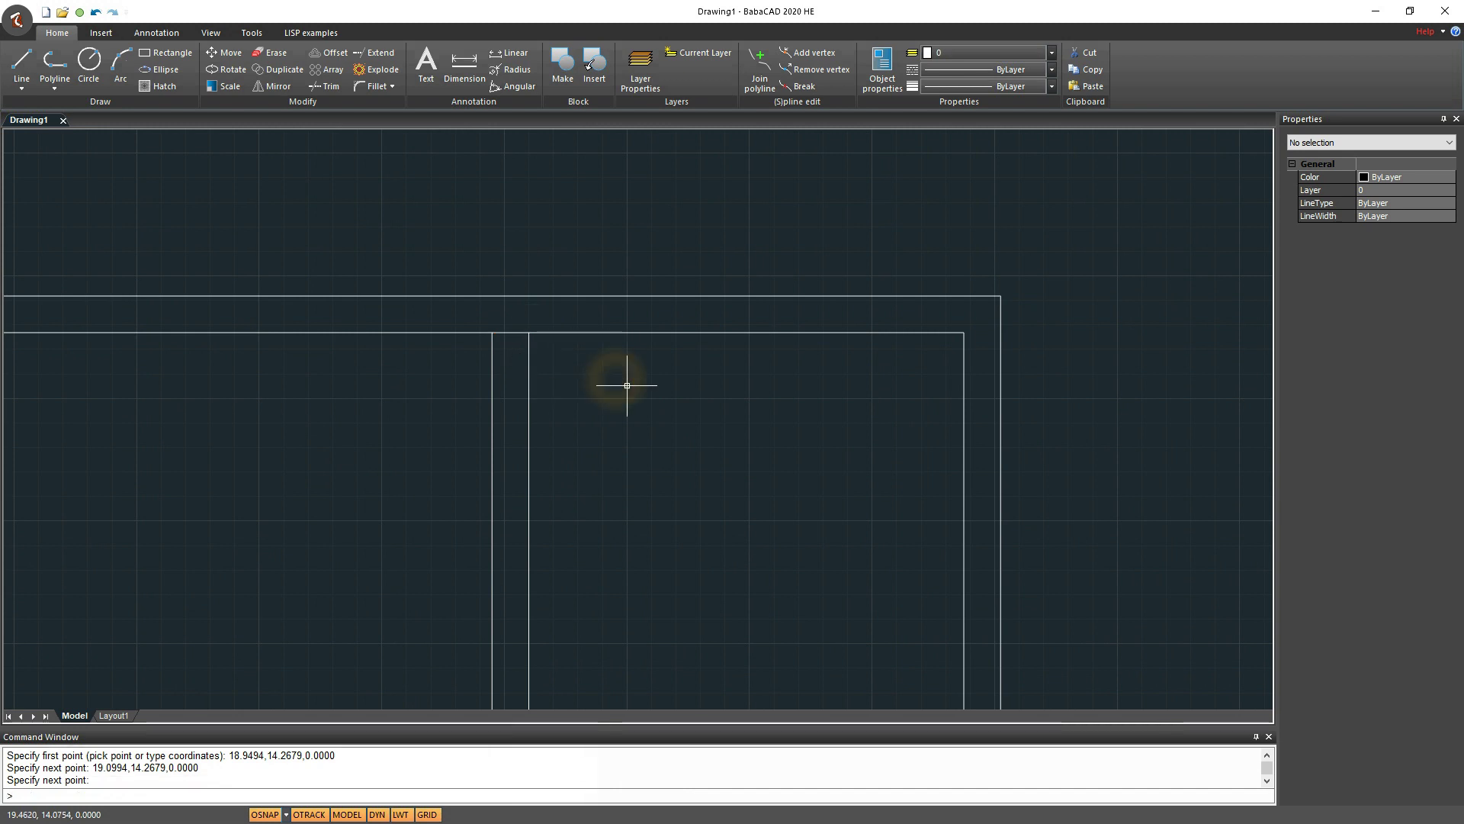
Draw a short line closing the right wall gap
{"action": "scroll", "coordinate": [627, 385], "scroll_direction": "down", "scroll_amount": 5}
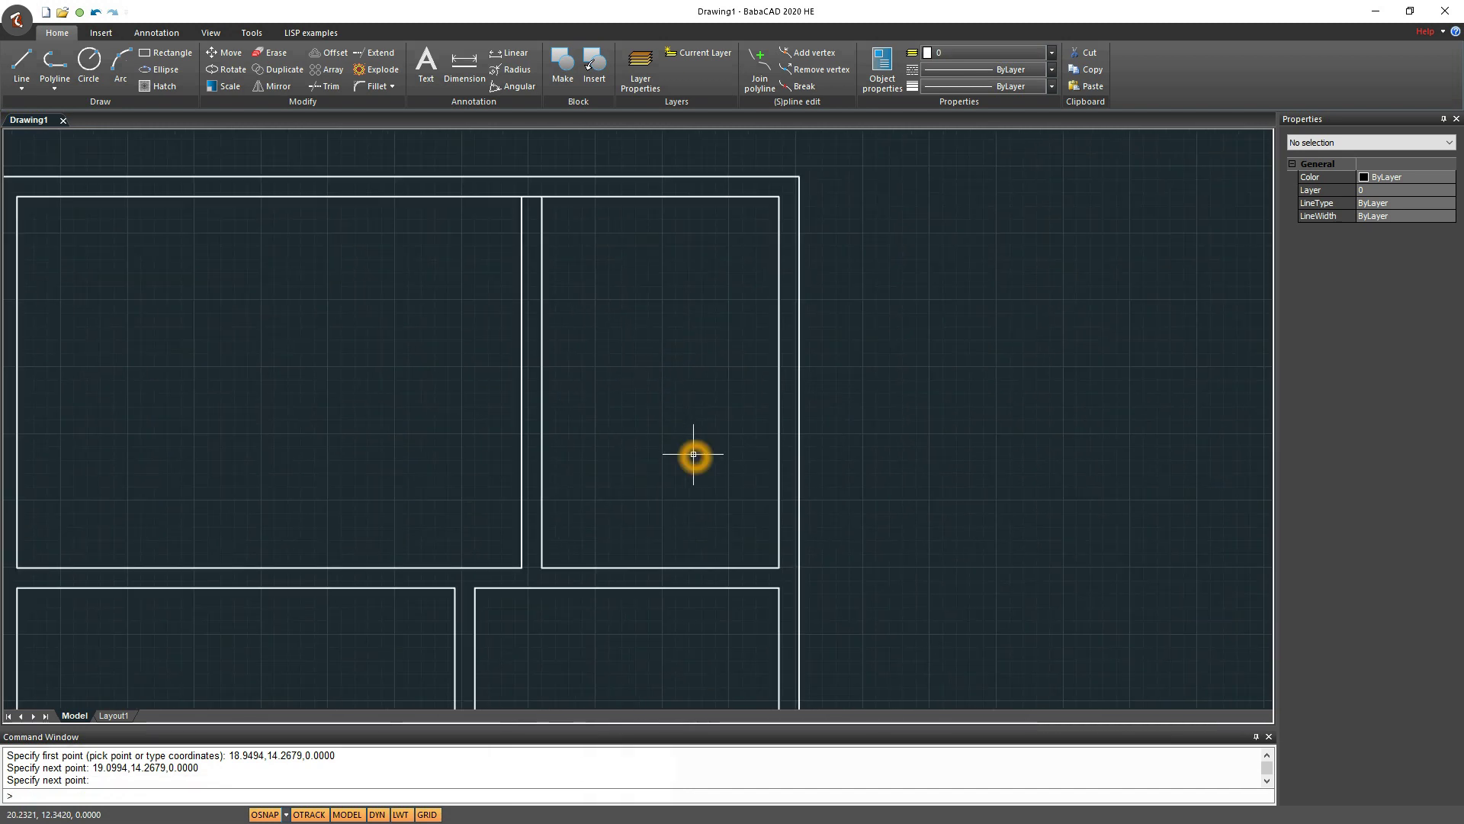
{"action": "middle_click_drag", "start_coordinate": [706, 513], "coordinate": [695, 383]}
{"action": "right_click", "coordinate": [706, 375]}
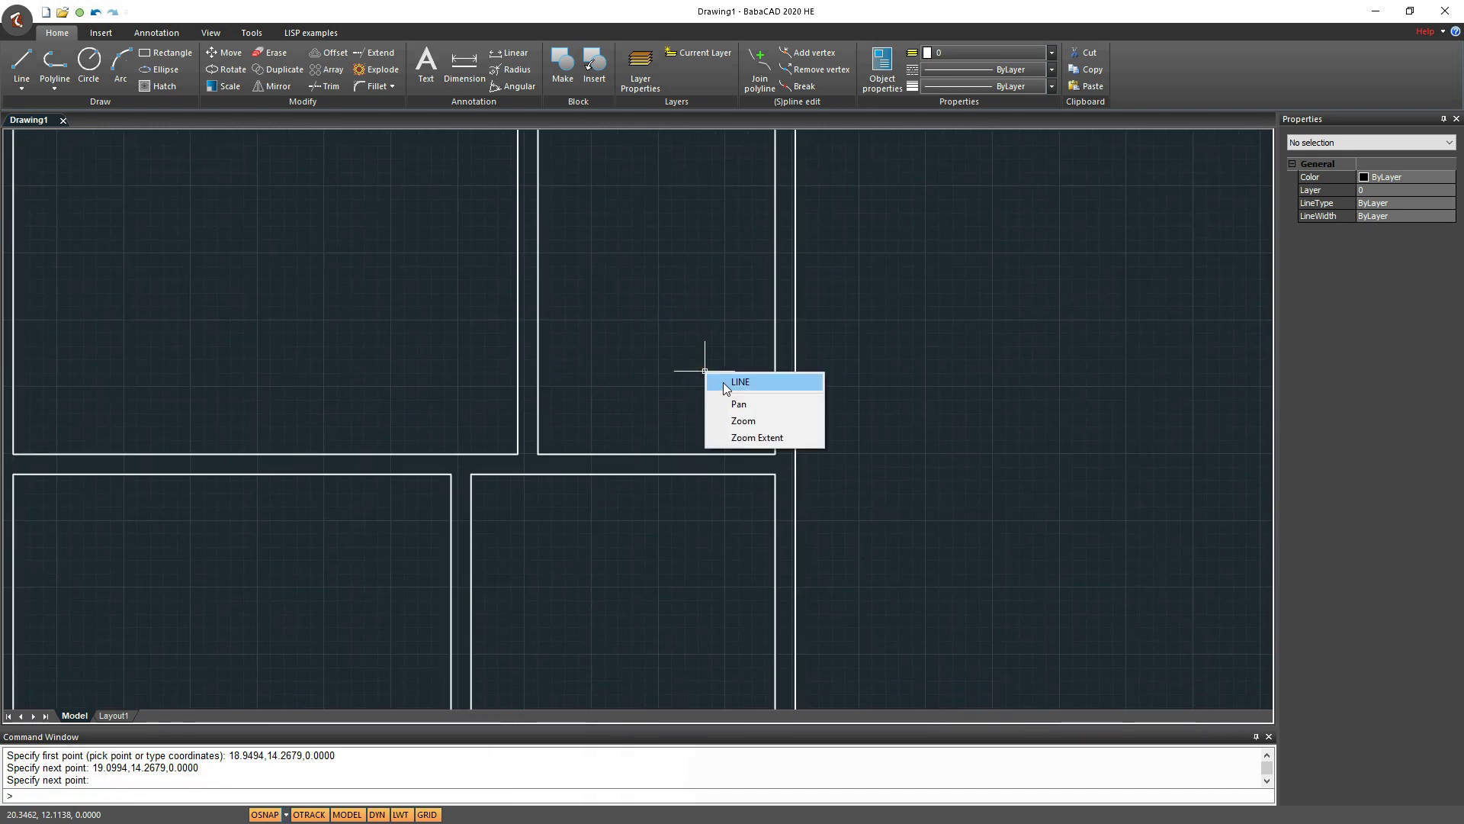
{"action": "left_click", "coordinate": [736, 382]}
{"action": "left_click", "coordinate": [776, 466]}
{"action": "left_click", "coordinate": [775, 473]}
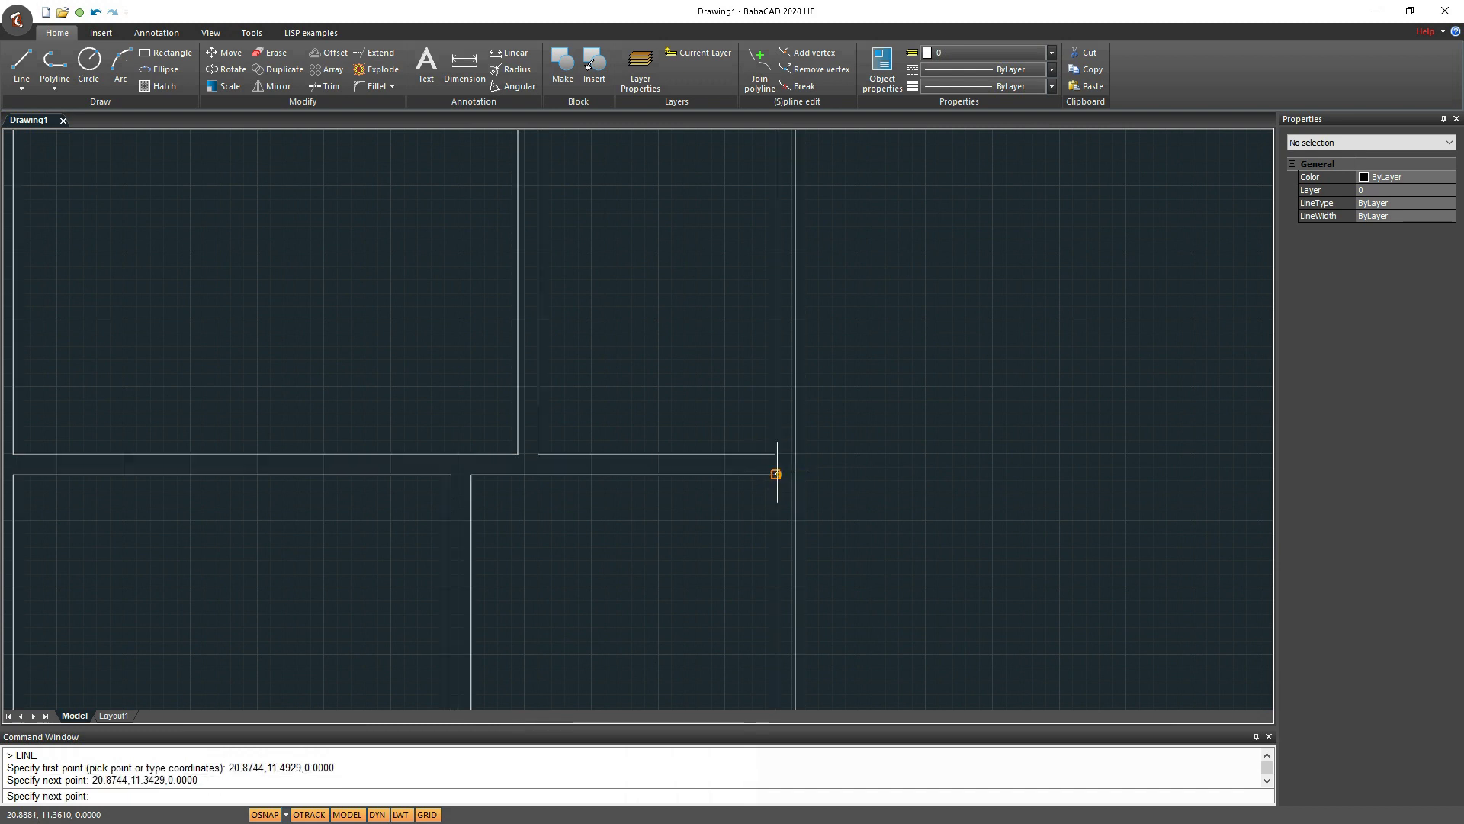
{"action": "key", "text": "Escape"}
Draw a short line closing the bottom wall gap, then reframe the whole plan
{"action": "scroll", "coordinate": [643, 320], "scroll_direction": "down", "scroll_amount": 2}
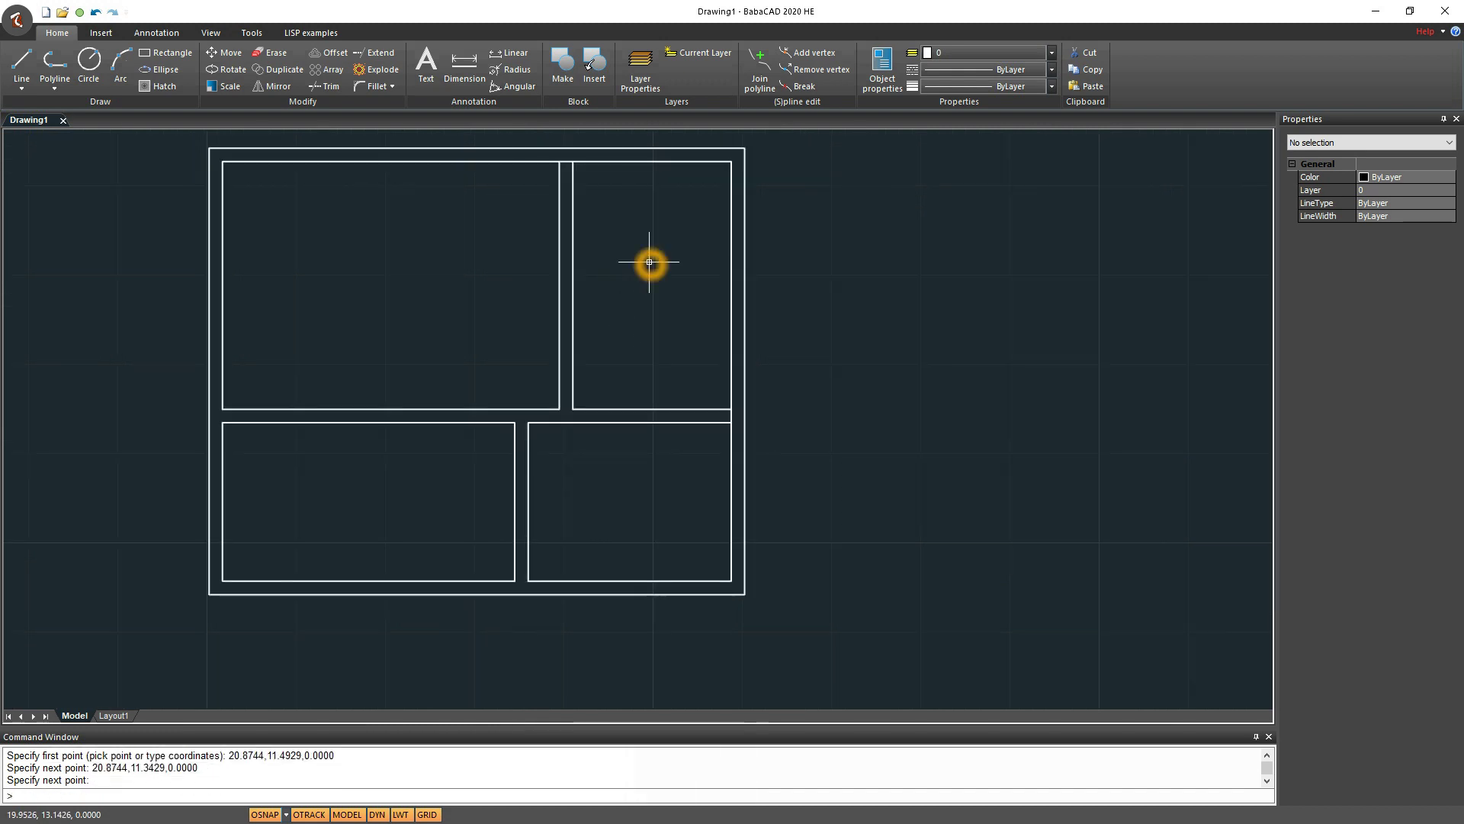
{"action": "right_click", "coordinate": [613, 505]}
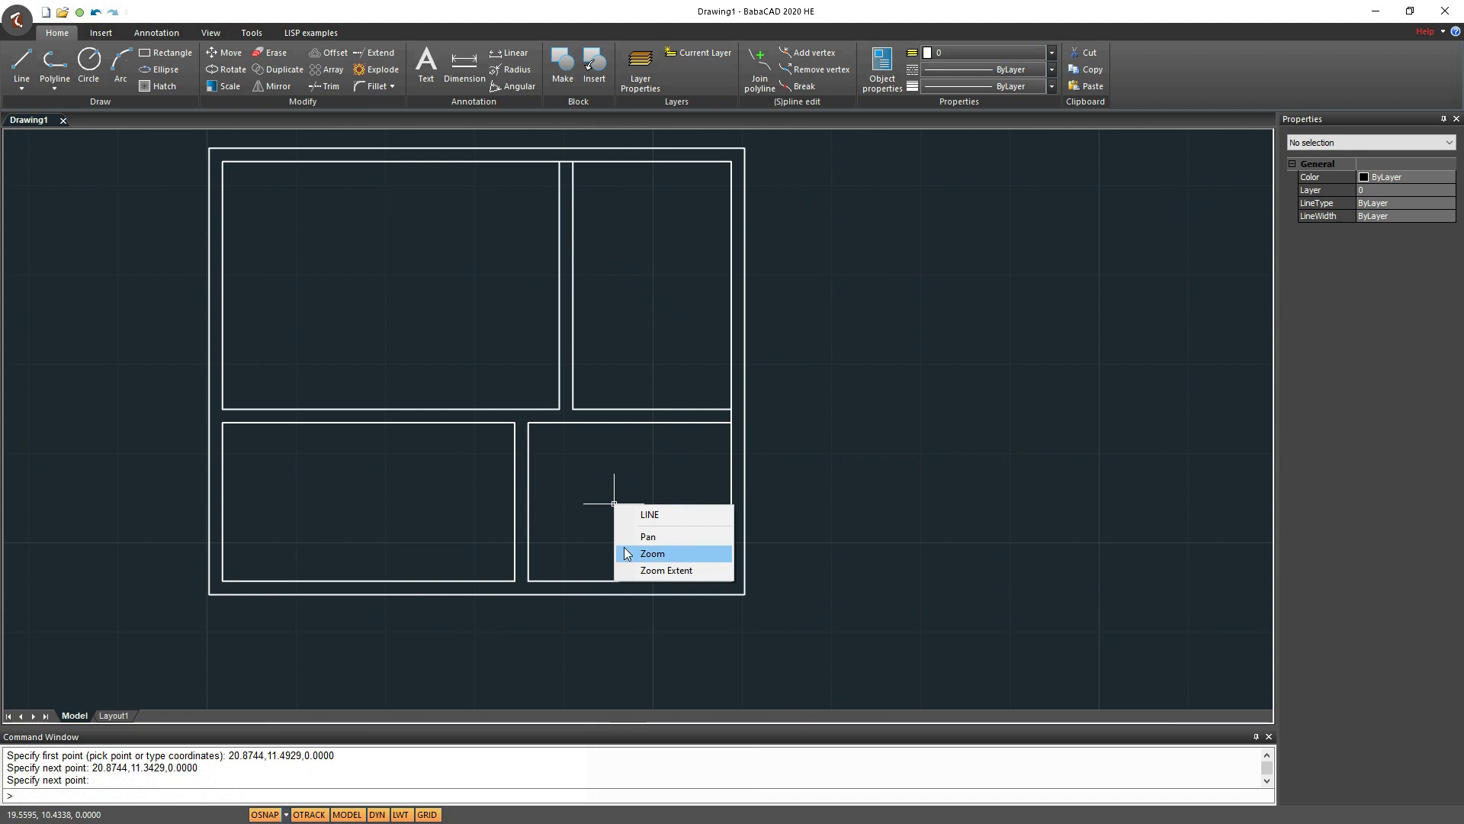
{"action": "left_click", "coordinate": [643, 513]}
{"action": "scroll", "coordinate": [515, 593], "scroll_direction": "up", "scroll_amount": 2}
{"action": "left_click", "coordinate": [513, 577]}
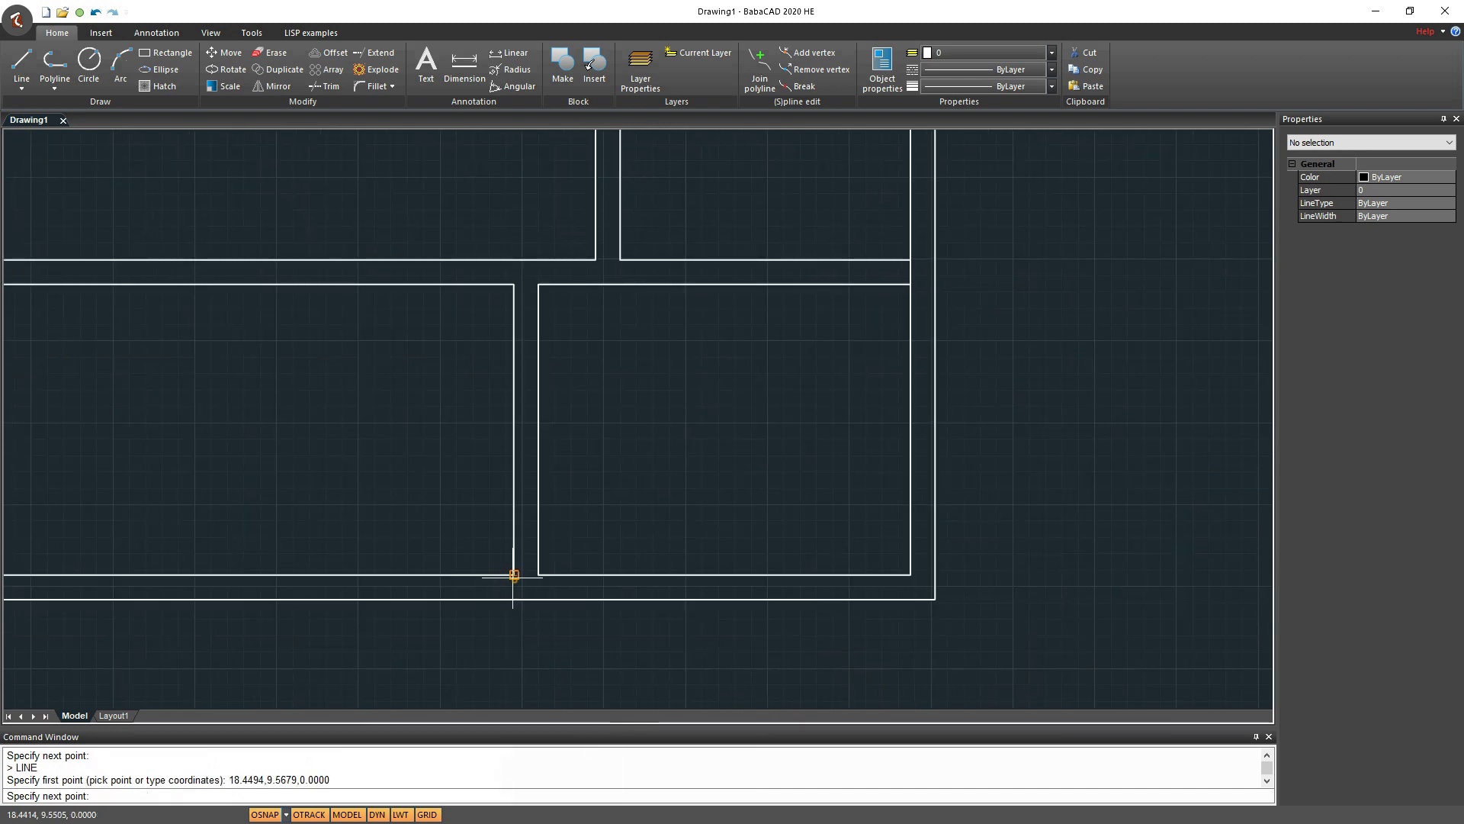
{"action": "left_click", "coordinate": [539, 574]}
{"action": "key", "text": "Escape"}
{"action": "scroll", "coordinate": [671, 412], "scroll_direction": "down", "scroll_amount": 3}
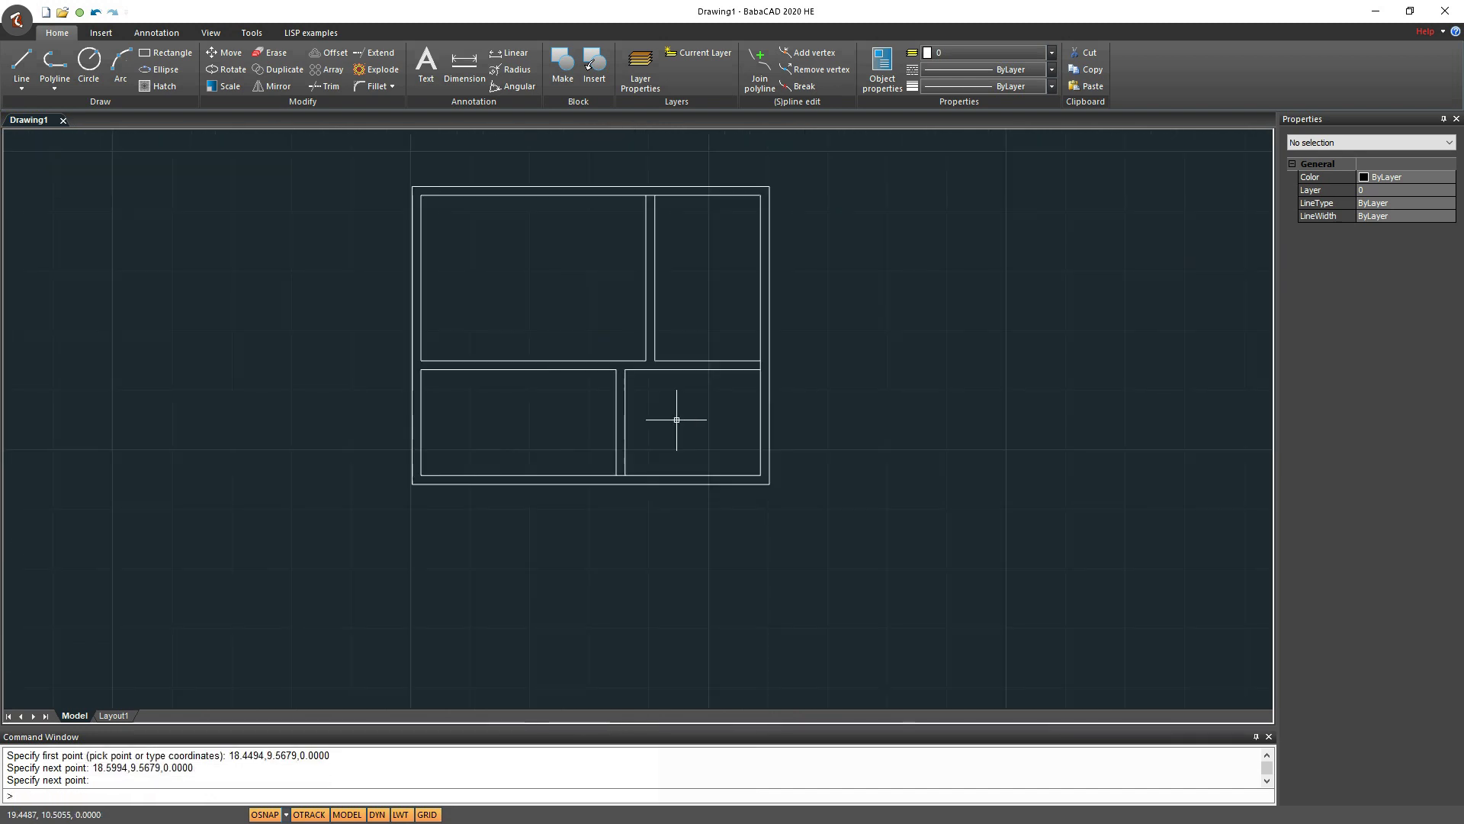
{"action": "middle_click_drag", "start_coordinate": [690, 318], "coordinate": [638, 368]}
{"action": "scroll", "coordinate": [641, 332], "scroll_direction": "up", "scroll_amount": 1}
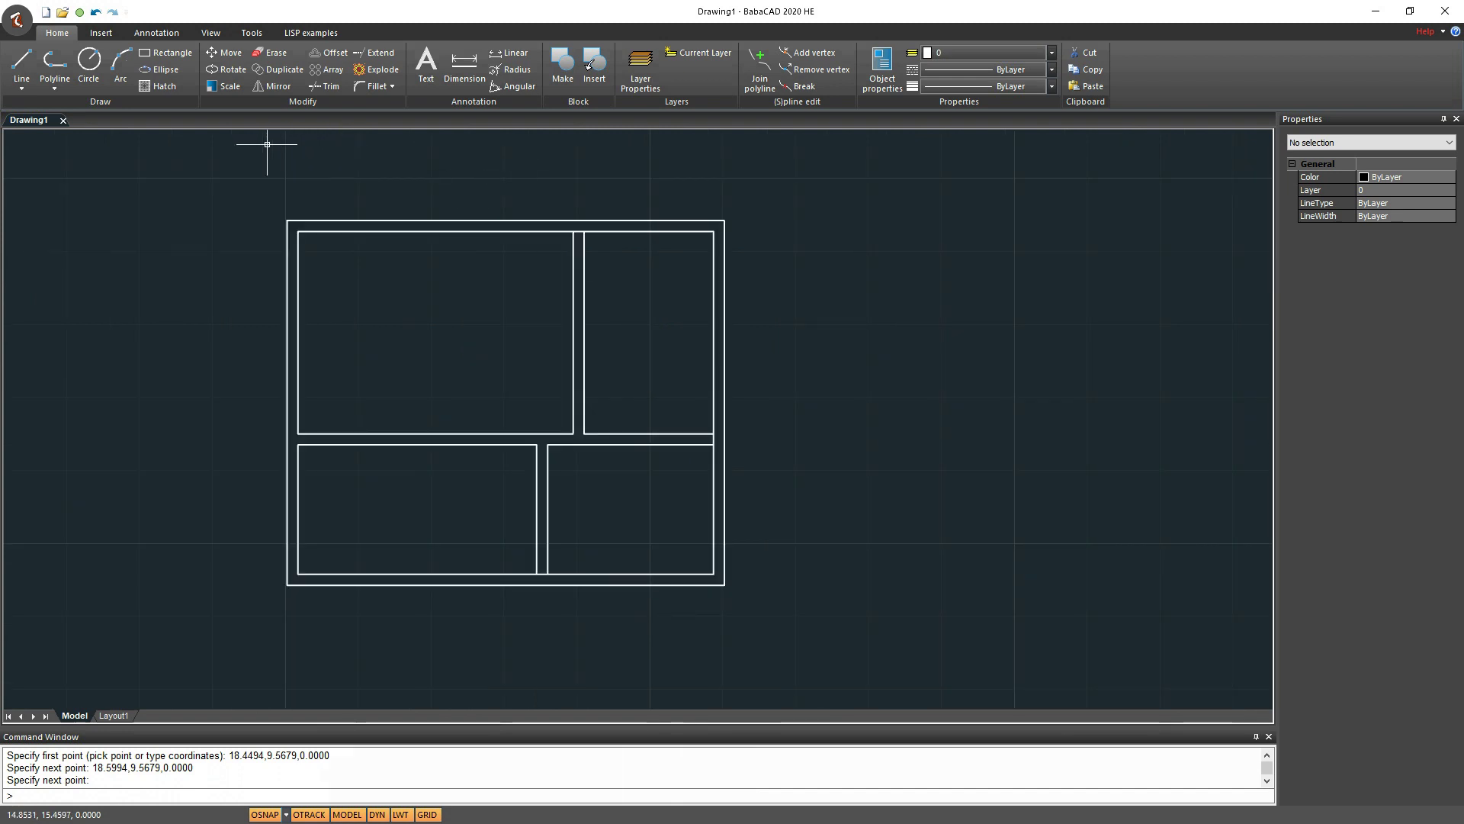
Place a linear dimension of 4 above the plan, from the top-left corner to the interior wall
{"action": "left_click", "coordinate": [162, 35]}
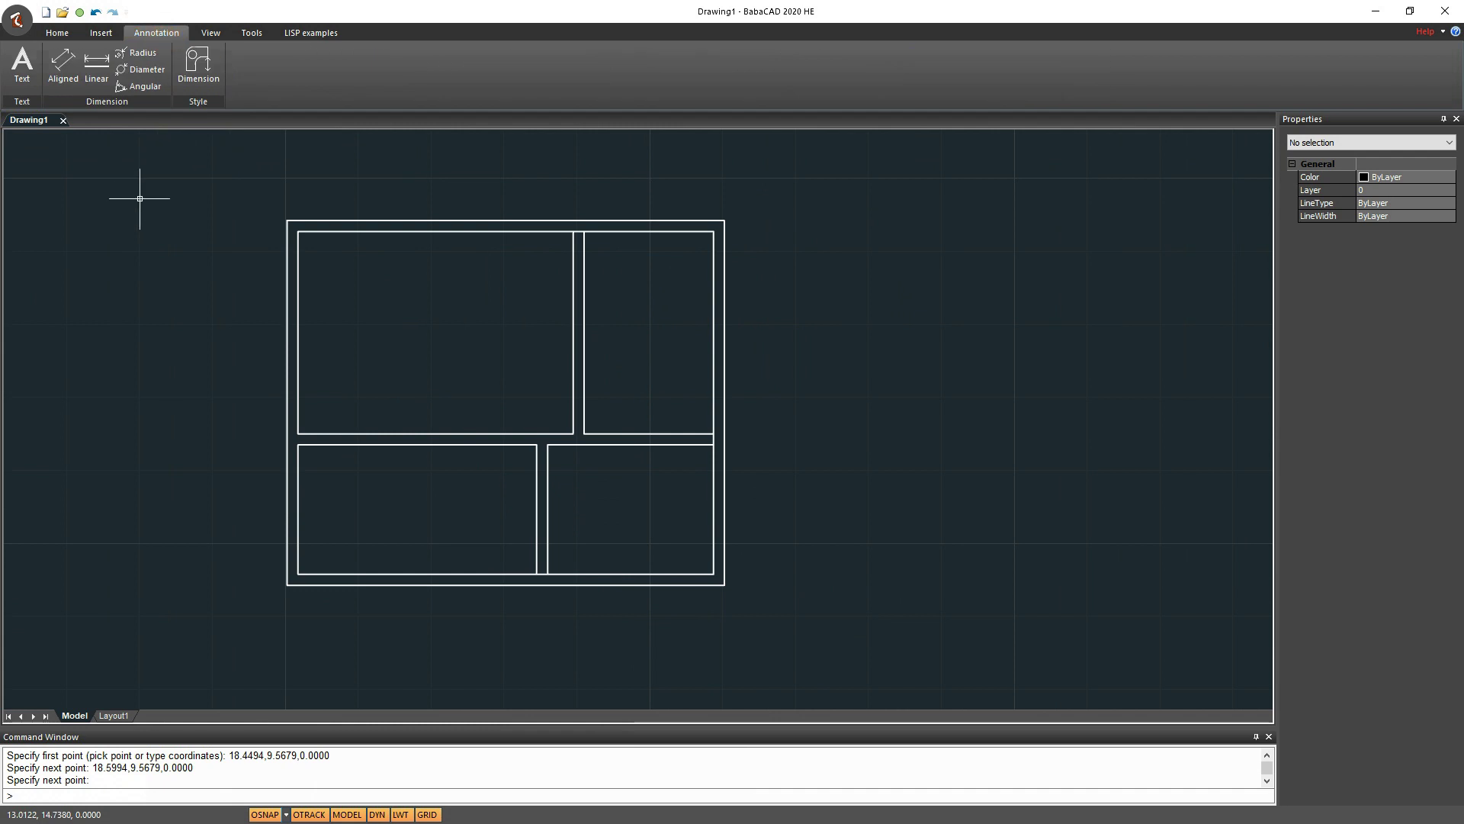
{"action": "left_click", "coordinate": [99, 67]}
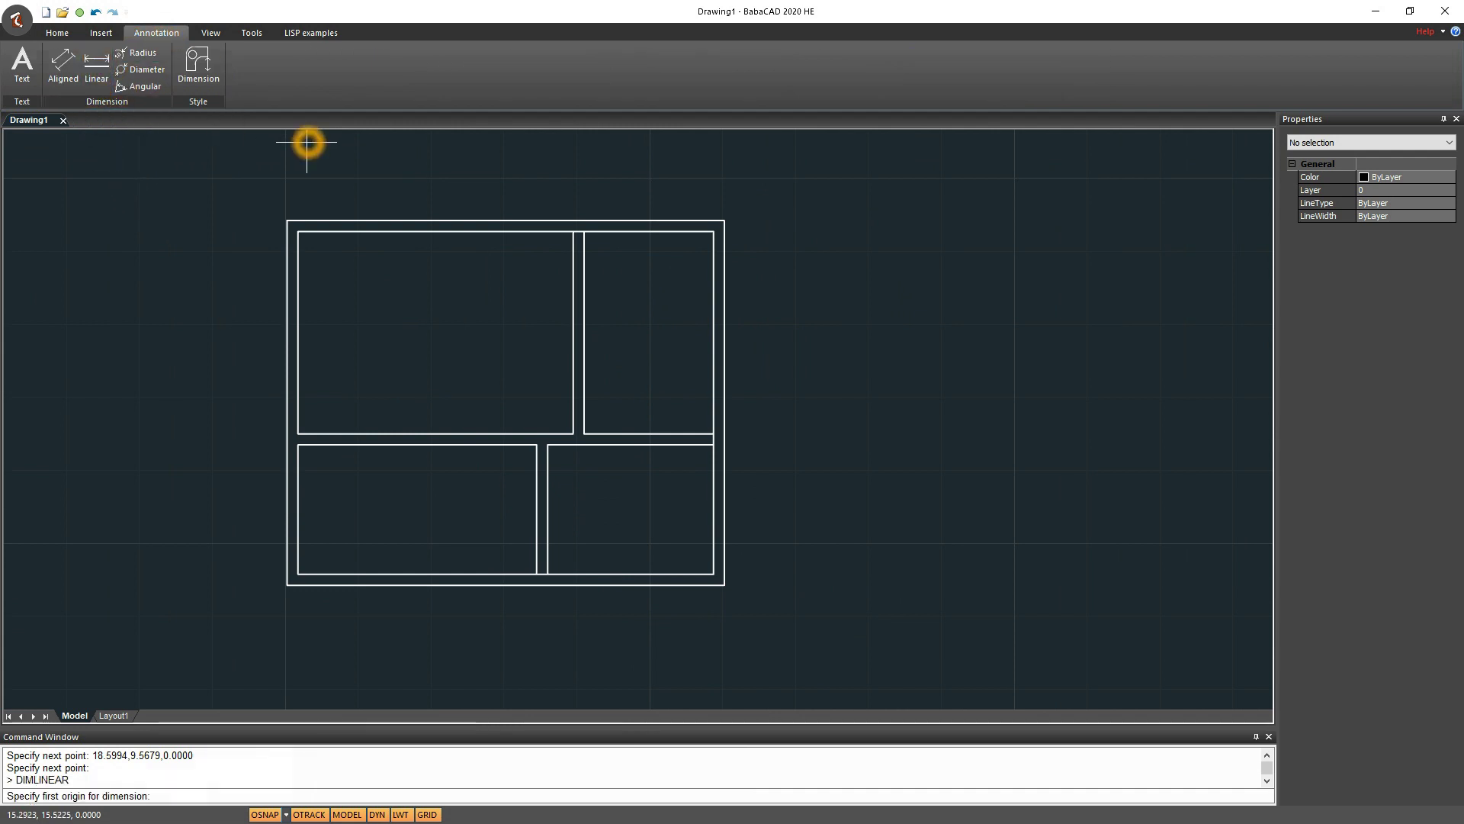
{"action": "left_click", "coordinate": [288, 221]}
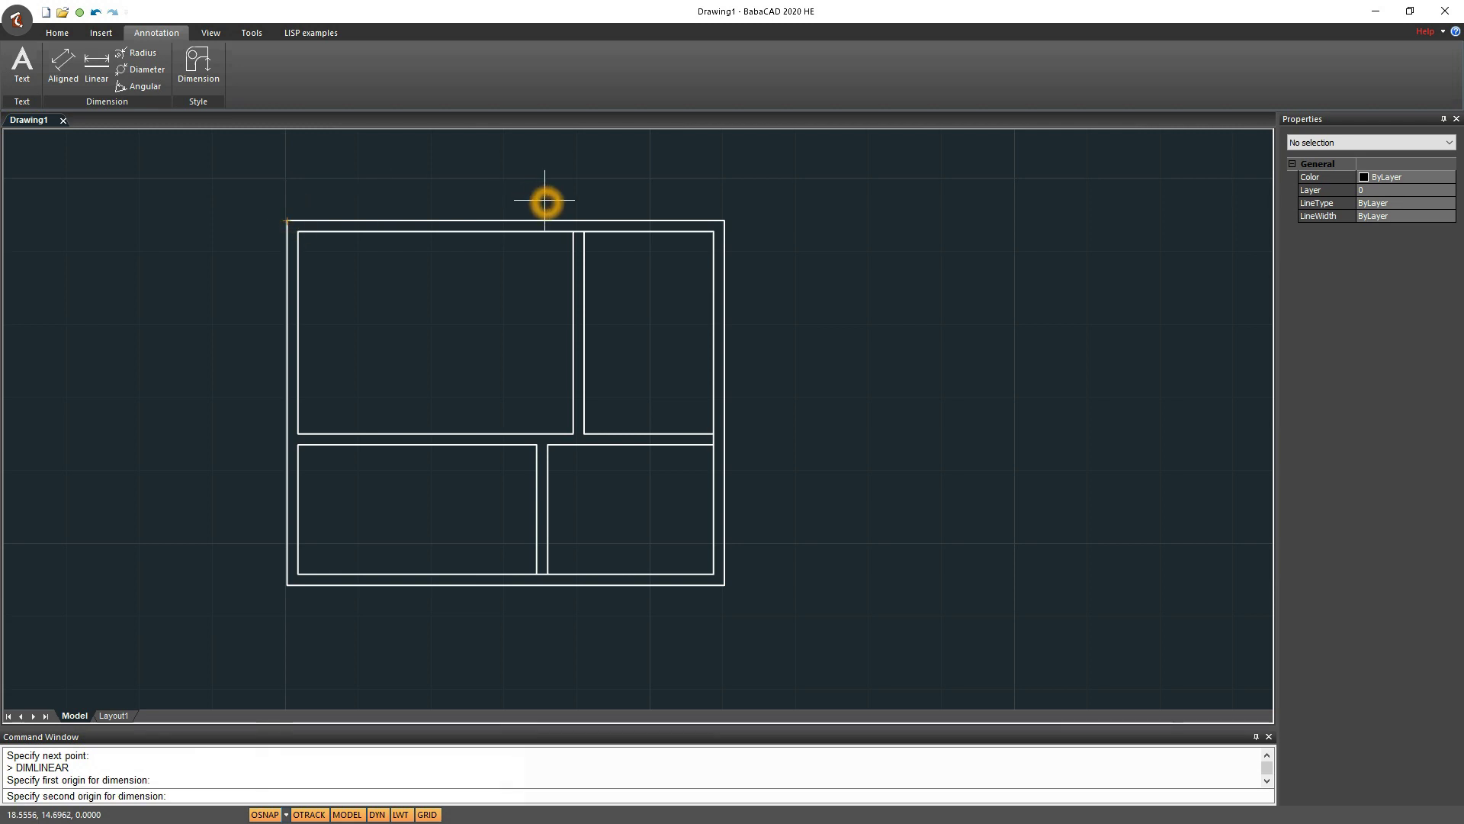
{"action": "scroll", "coordinate": [584, 231], "scroll_direction": "up", "scroll_amount": 3}
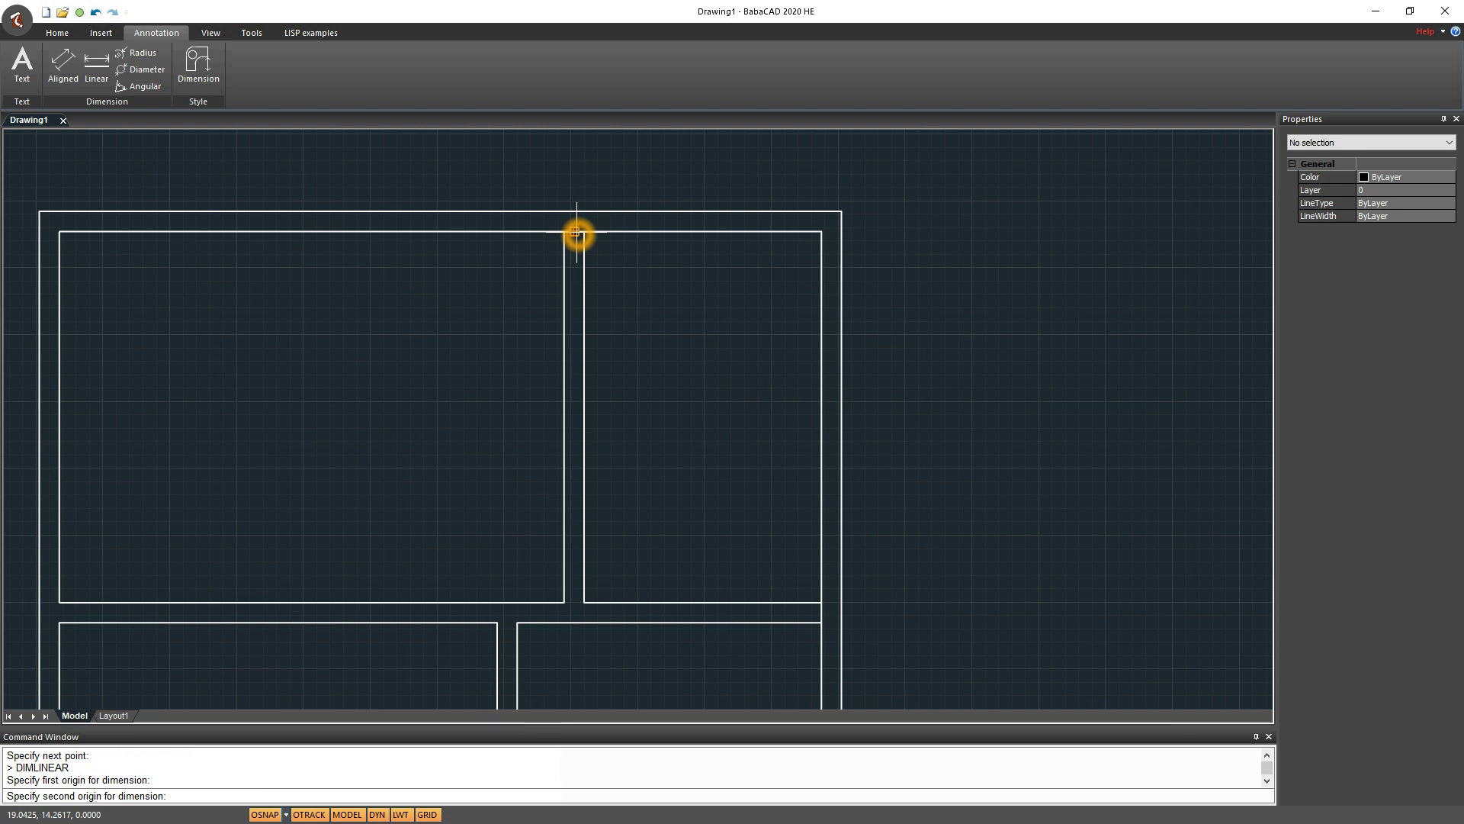
{"action": "left_click", "coordinate": [576, 233]}
{"action": "scroll", "coordinate": [578, 235], "scroll_direction": "down", "scroll_amount": 3}
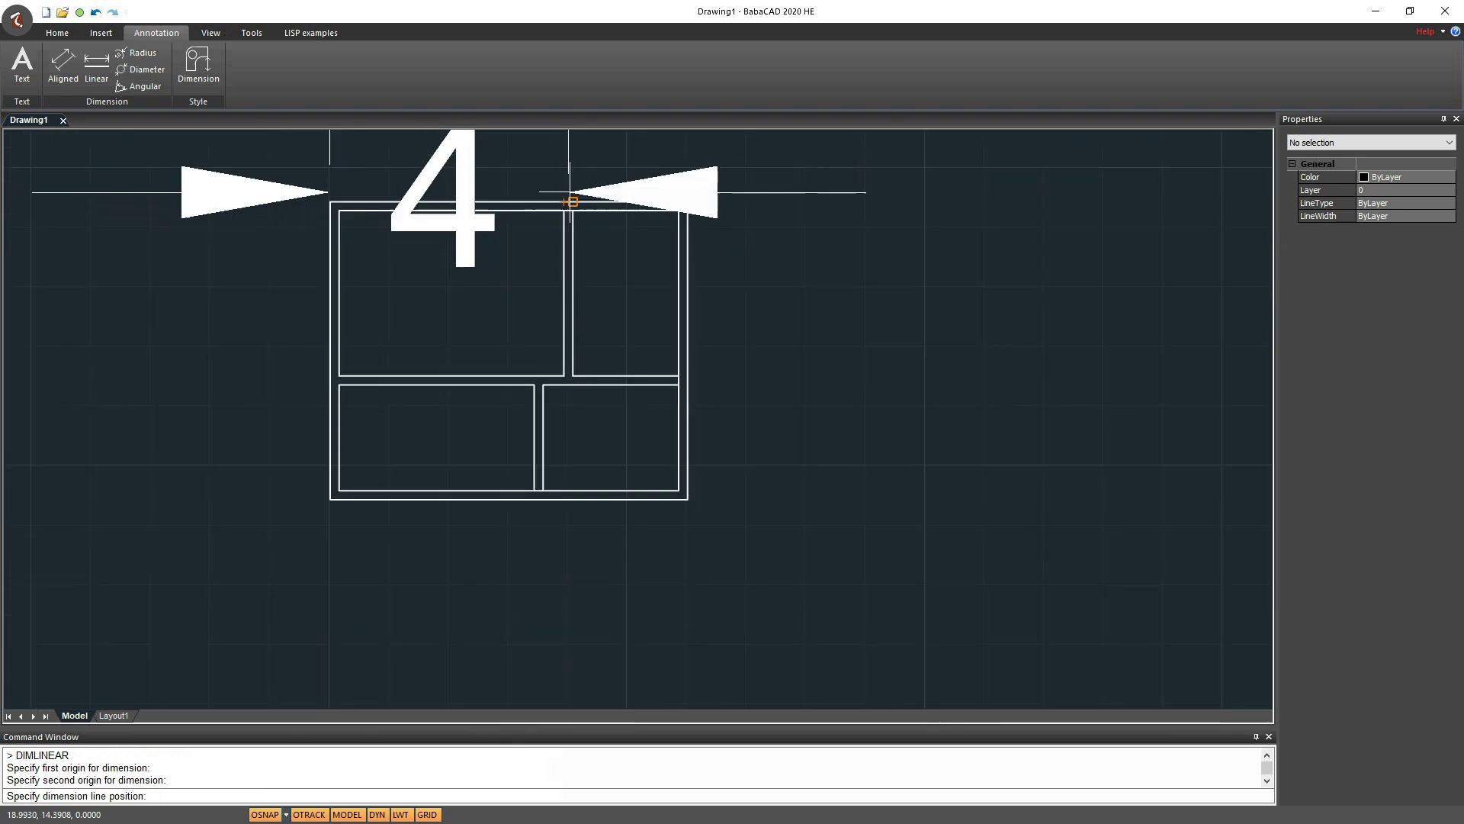
{"action": "middle_click_drag", "start_coordinate": [569, 202], "coordinate": [564, 336]}
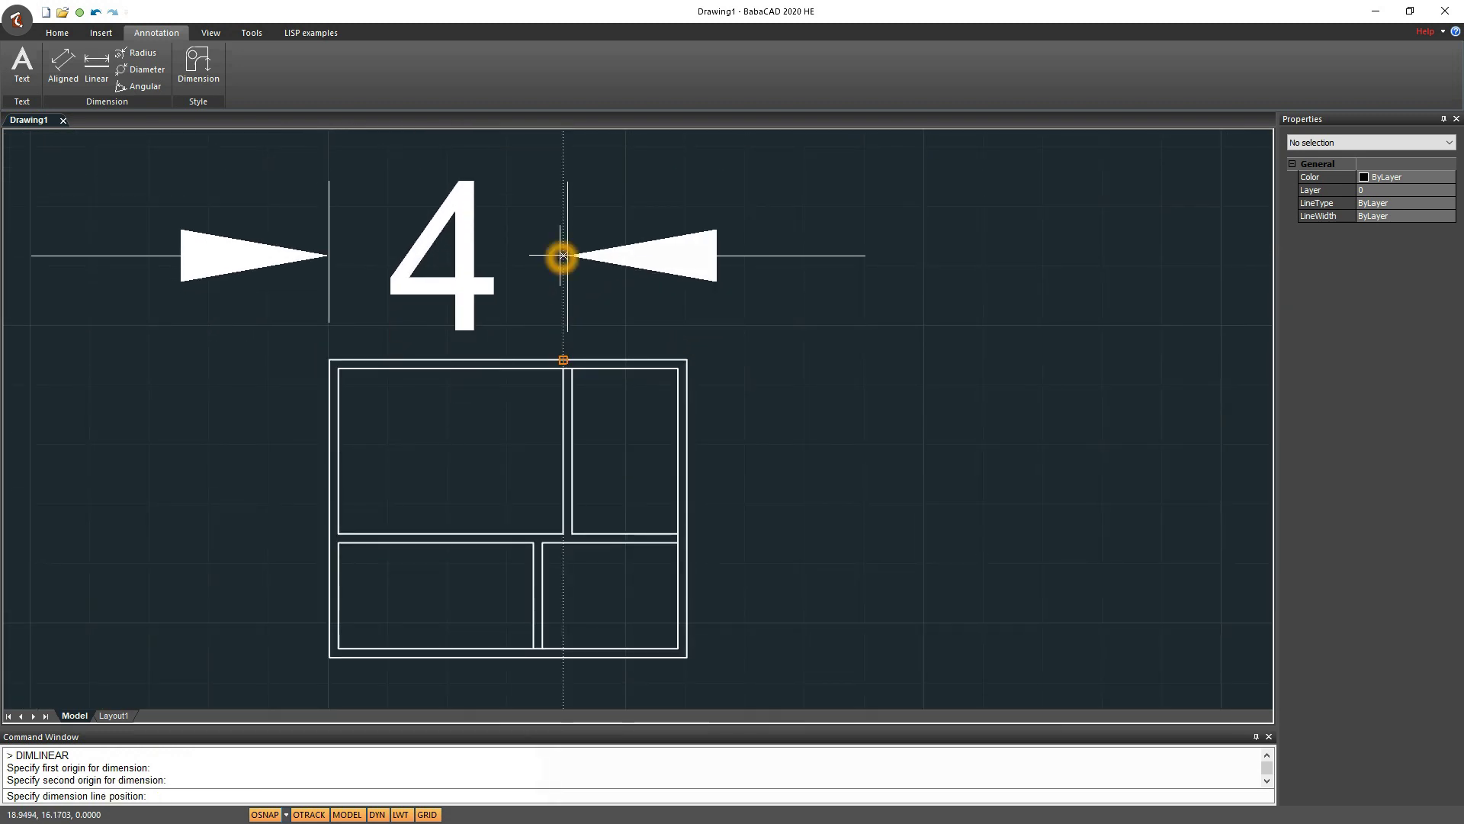
{"action": "left_click", "coordinate": [562, 257]}
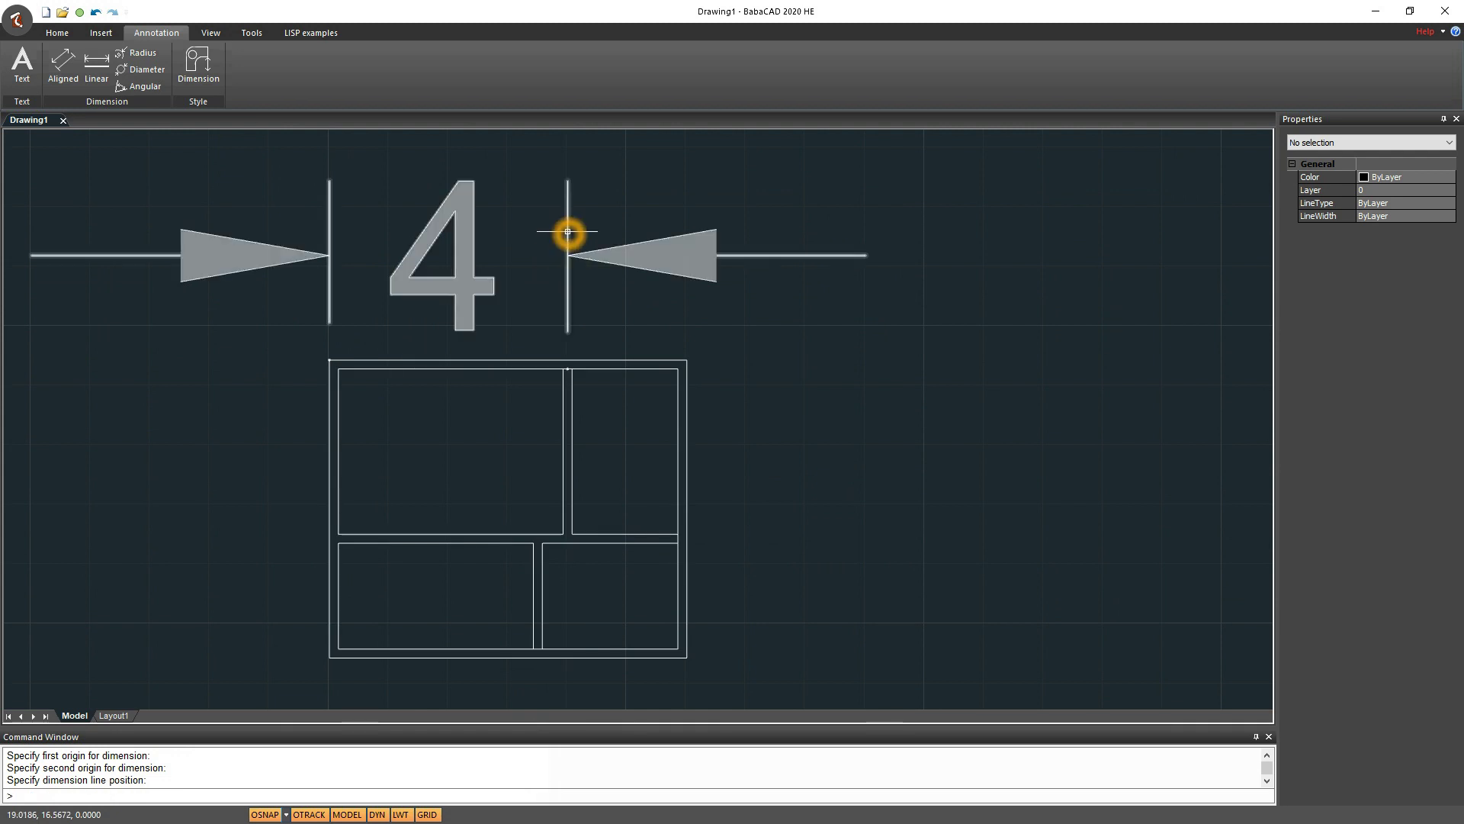
{"action": "left_click", "coordinate": [194, 63]}
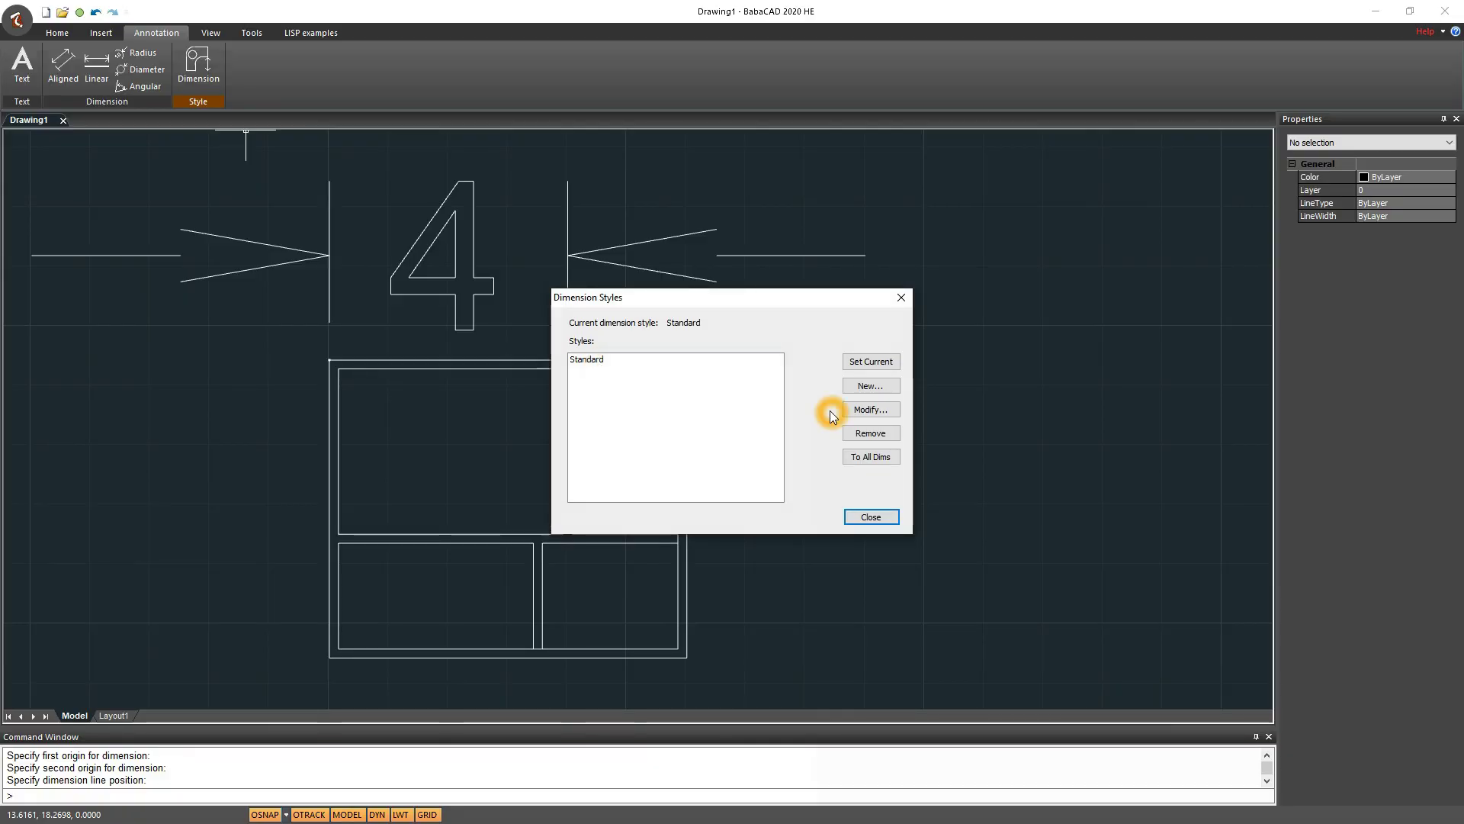
Create a new dimension style named 'floor-plan' based on Standard
{"action": "left_click", "coordinate": [862, 389]}
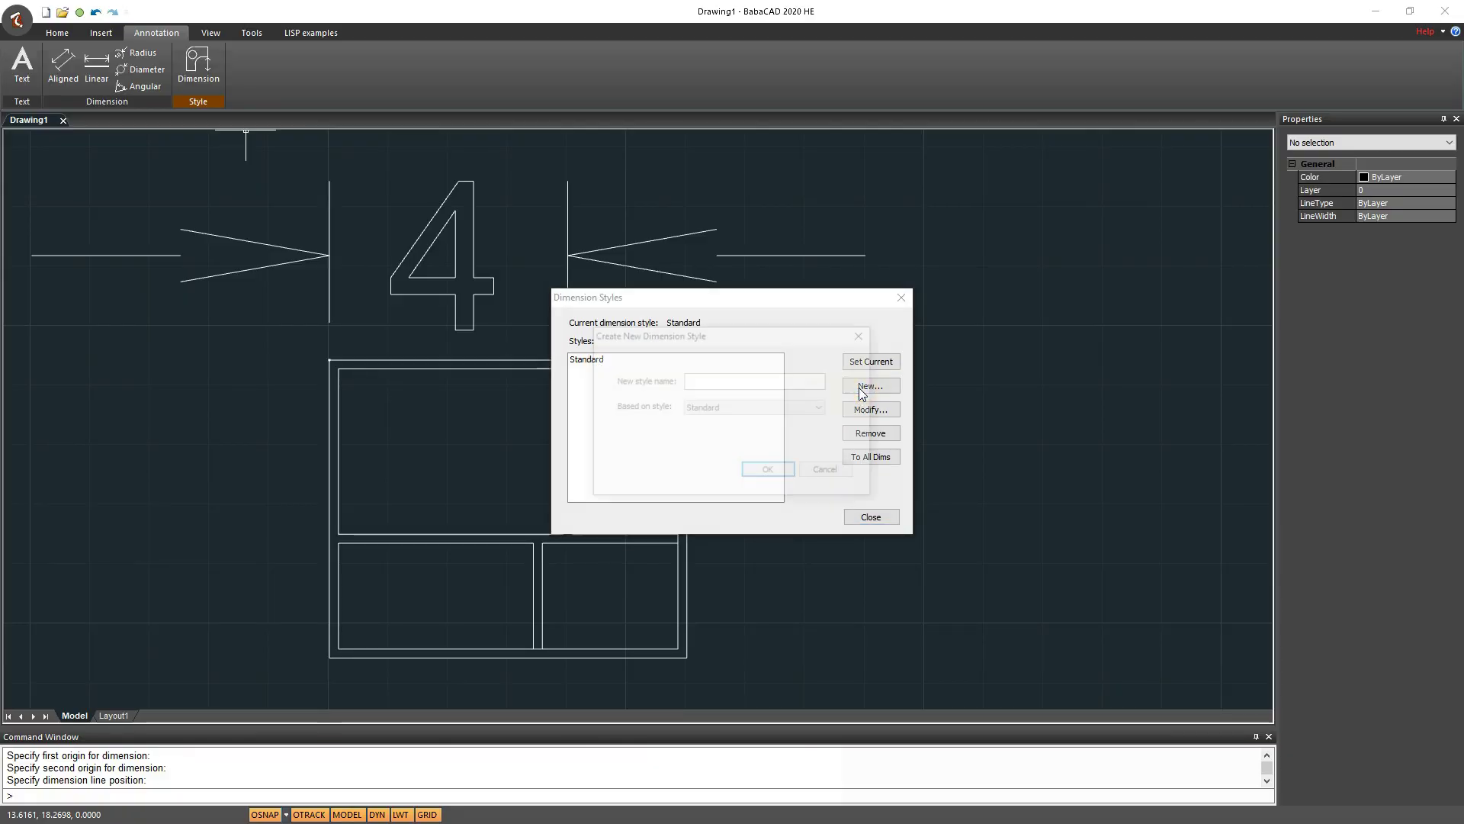
{"action": "left_click", "coordinate": [717, 378]}
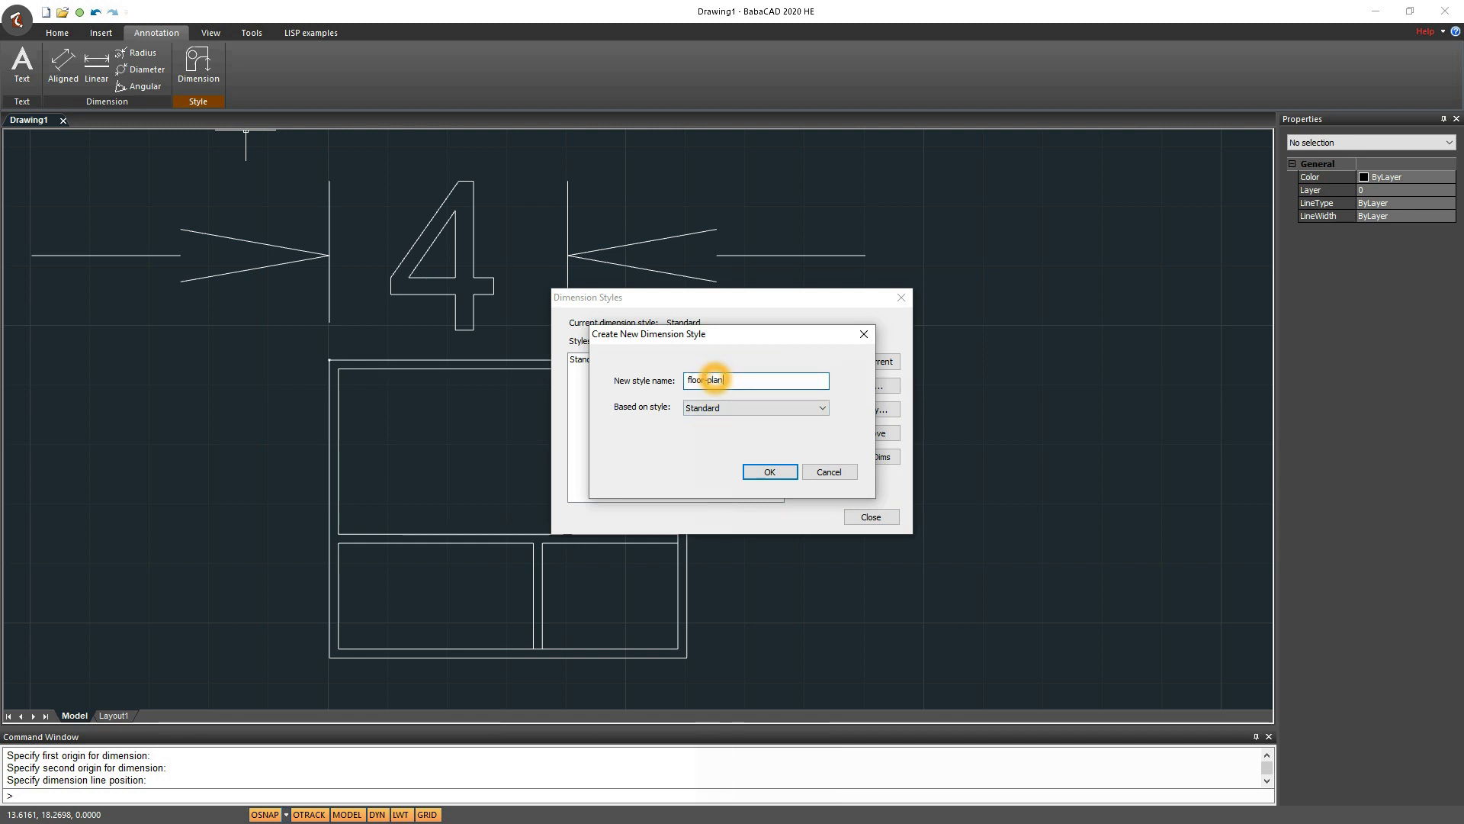
{"action": "left_click", "coordinate": [769, 473]}
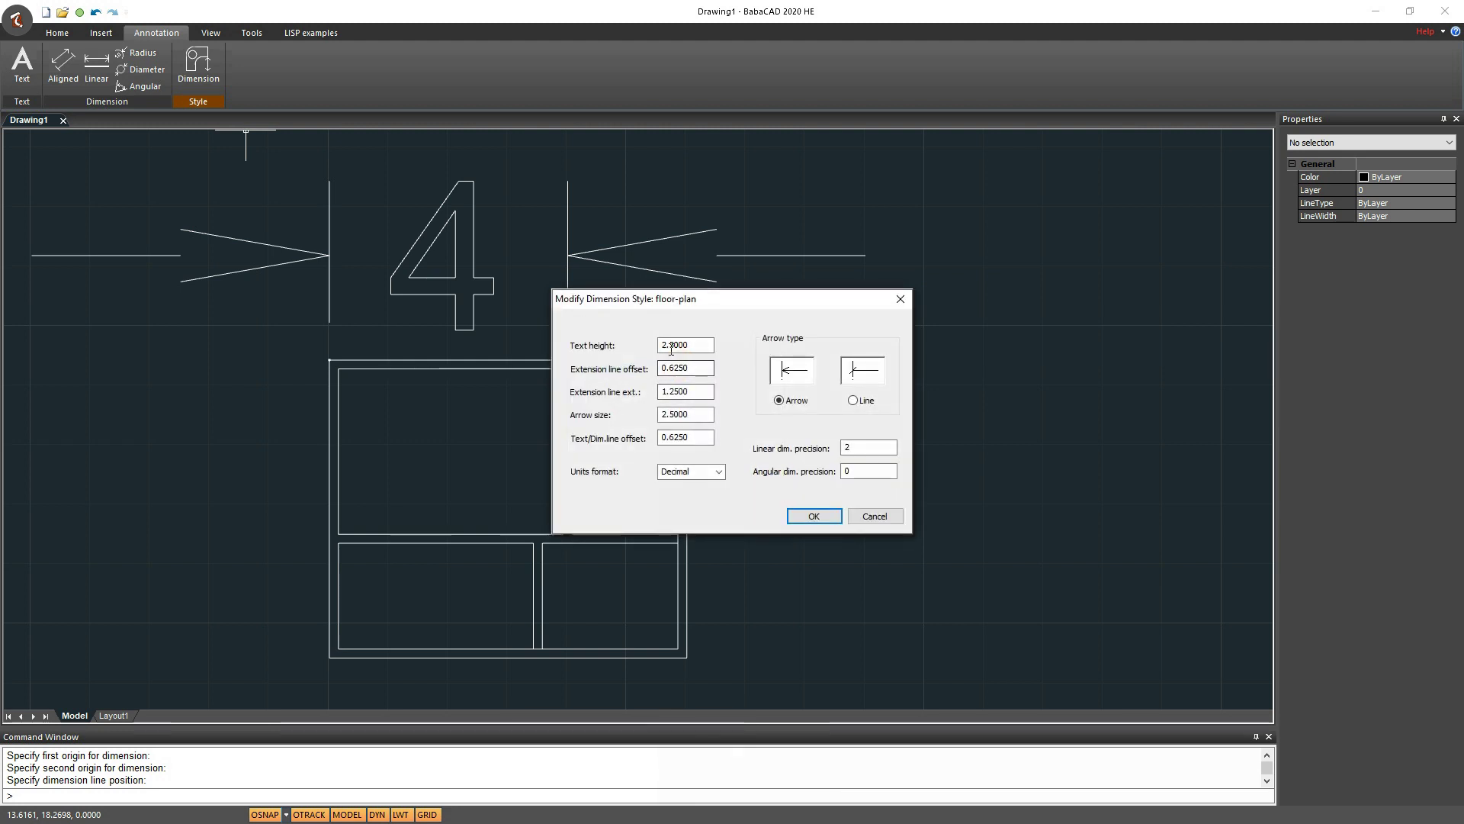
Give floor-plan text height 0.5, extension offset 0.125, extension 0.25, arrow size 0.25, and line ticks
{"action": "left_click", "coordinate": [652, 346]}
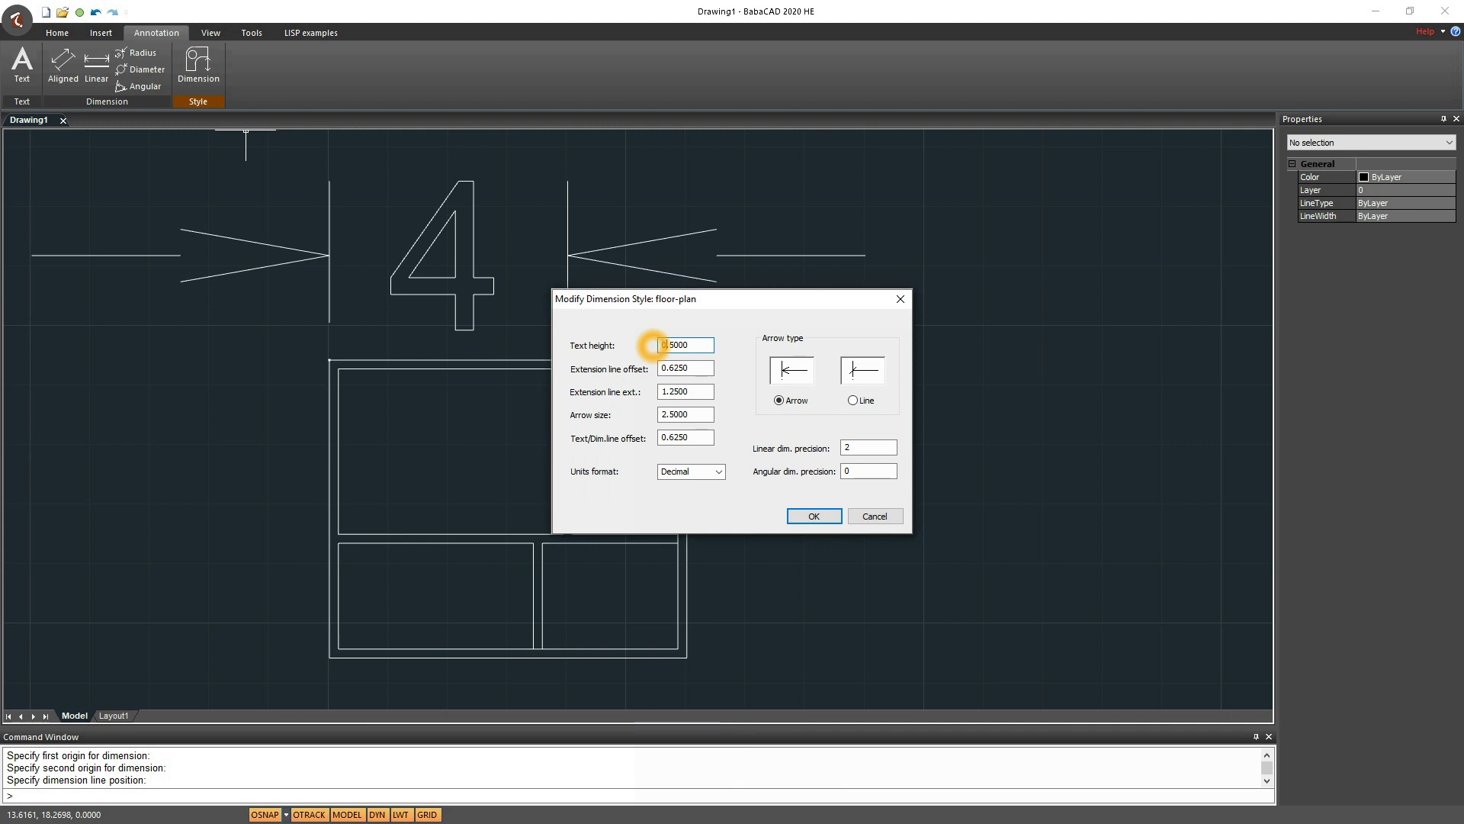
{"action": "left_click", "coordinate": [668, 368]}
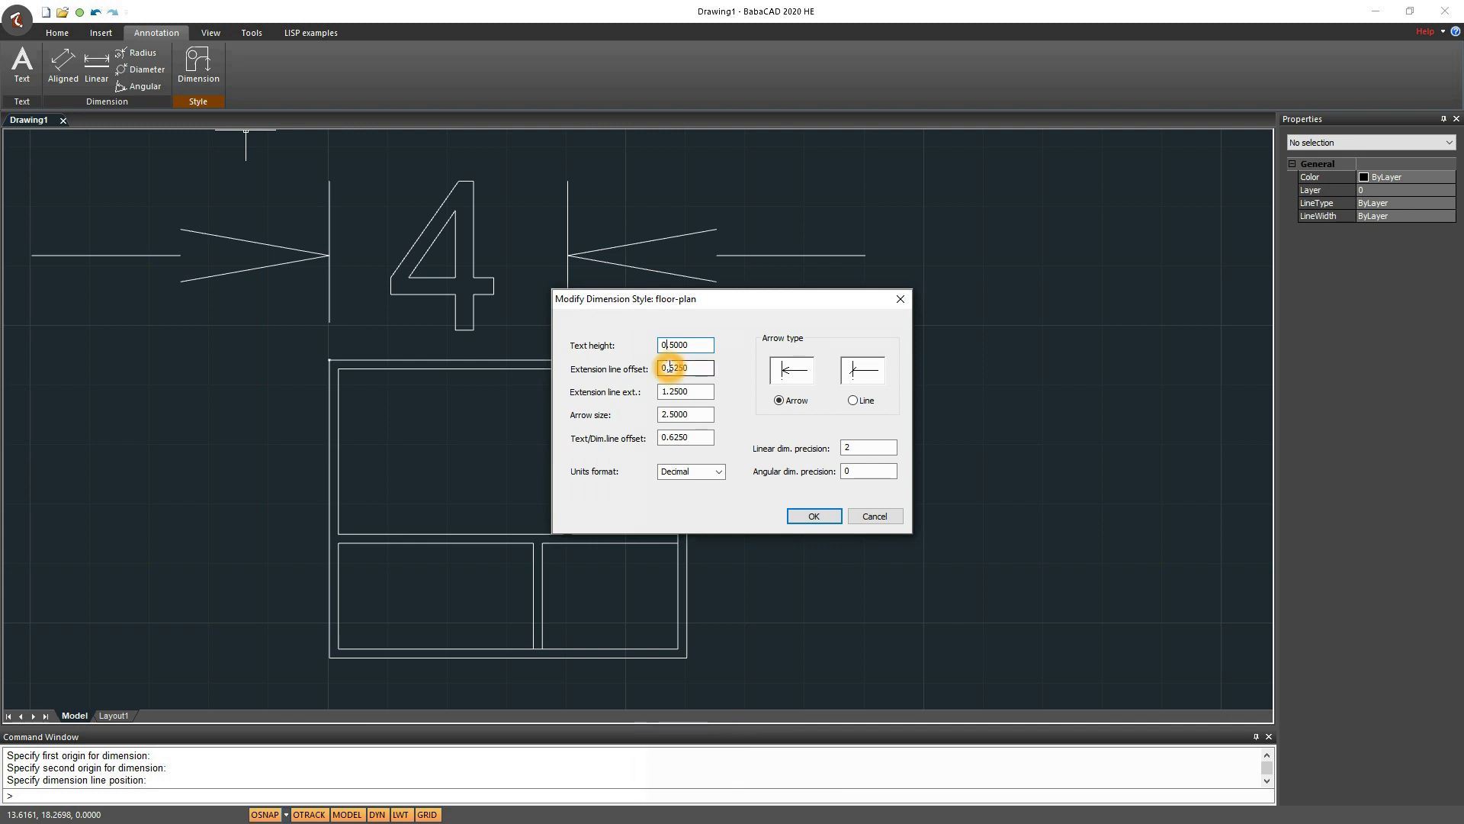
{"action": "key", "text": "BackSpace"}
{"action": "type", "text": "5"}
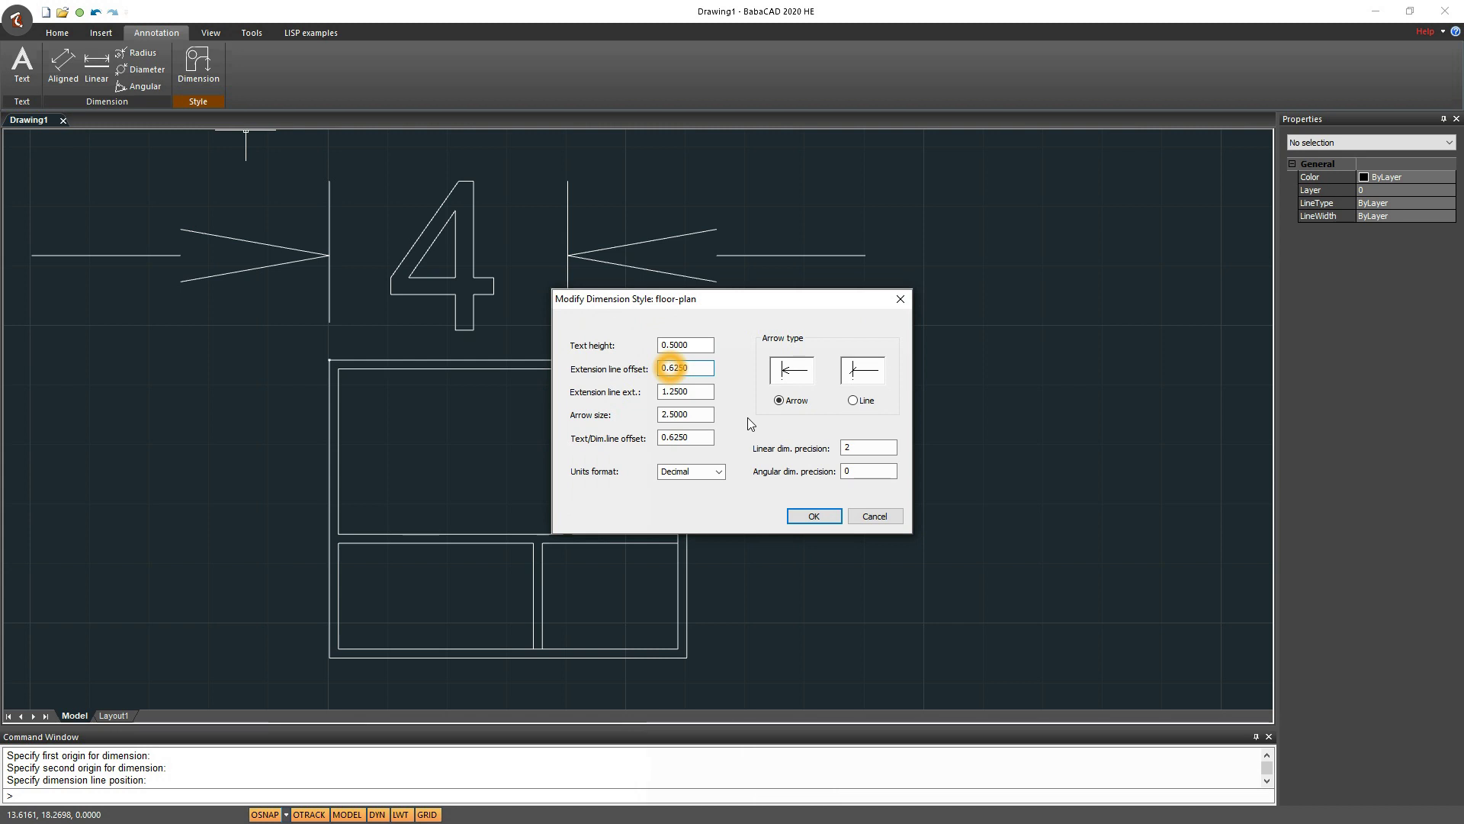
{"action": "key", "text": "BackSpace"}
{"action": "type", "text": "1"}
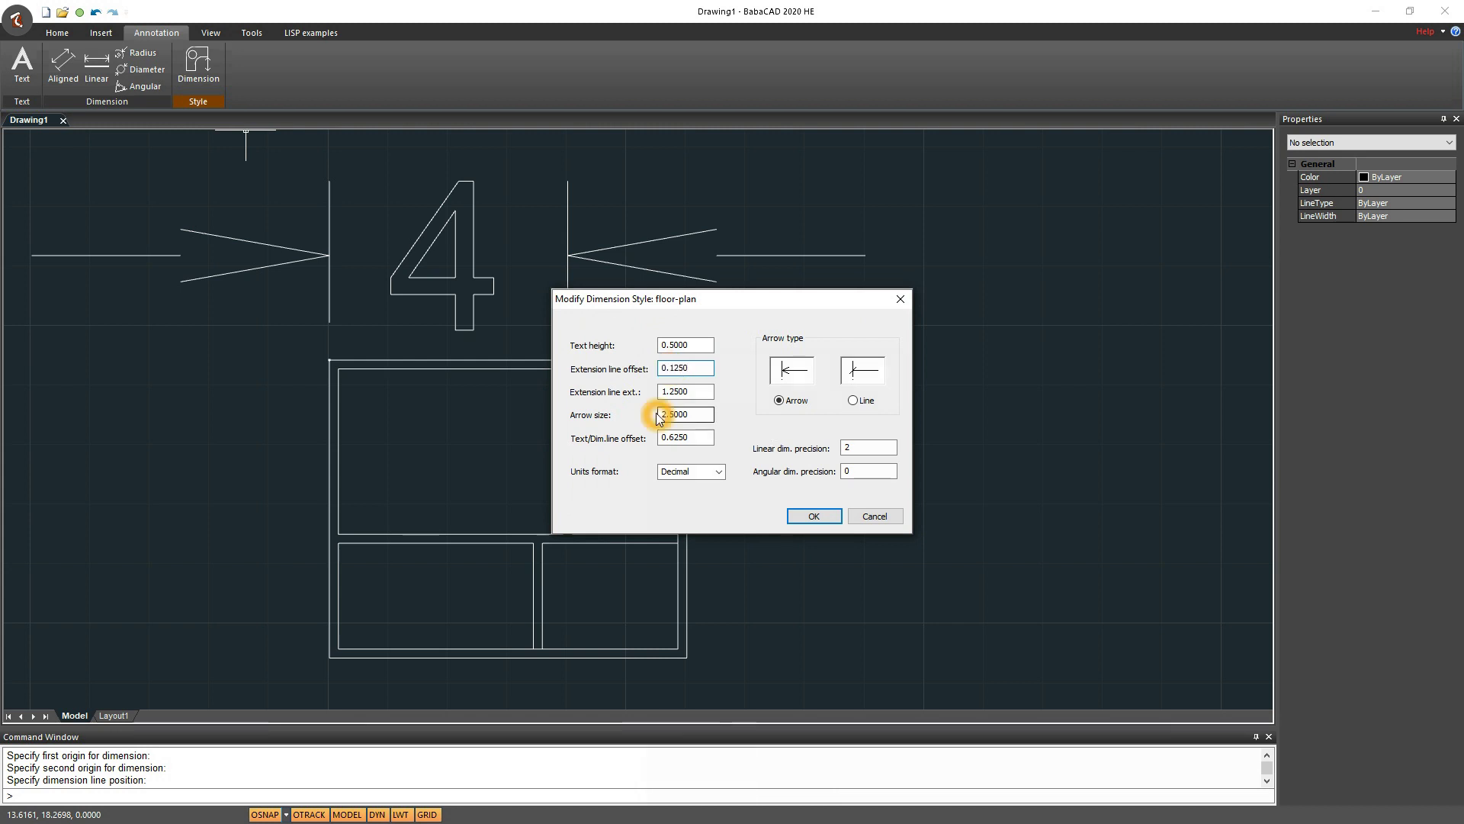
{"action": "left_click", "coordinate": [664, 391]}
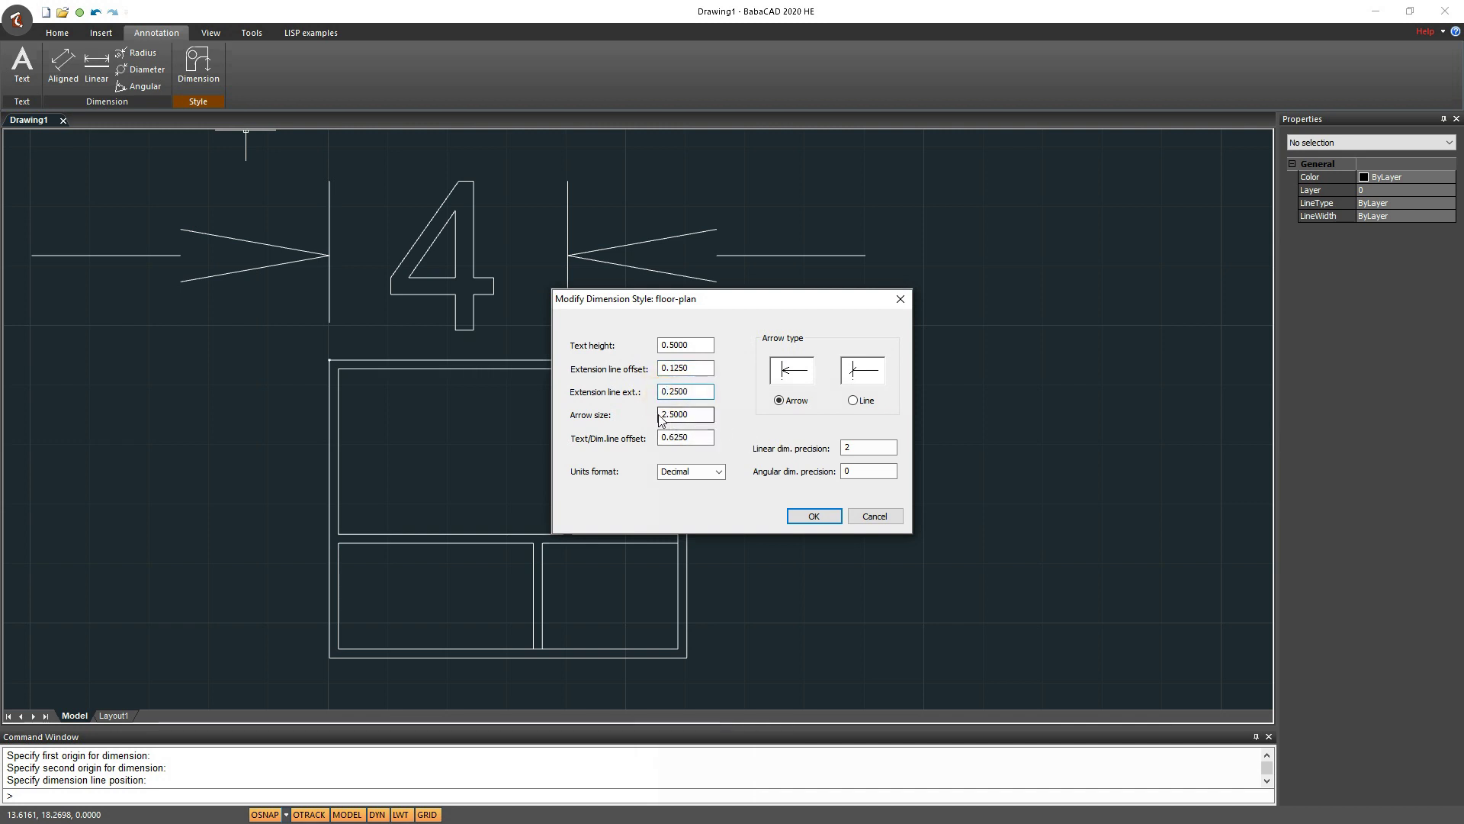
{"action": "left_click", "coordinate": [663, 414]}
{"action": "type", "text": "0."}
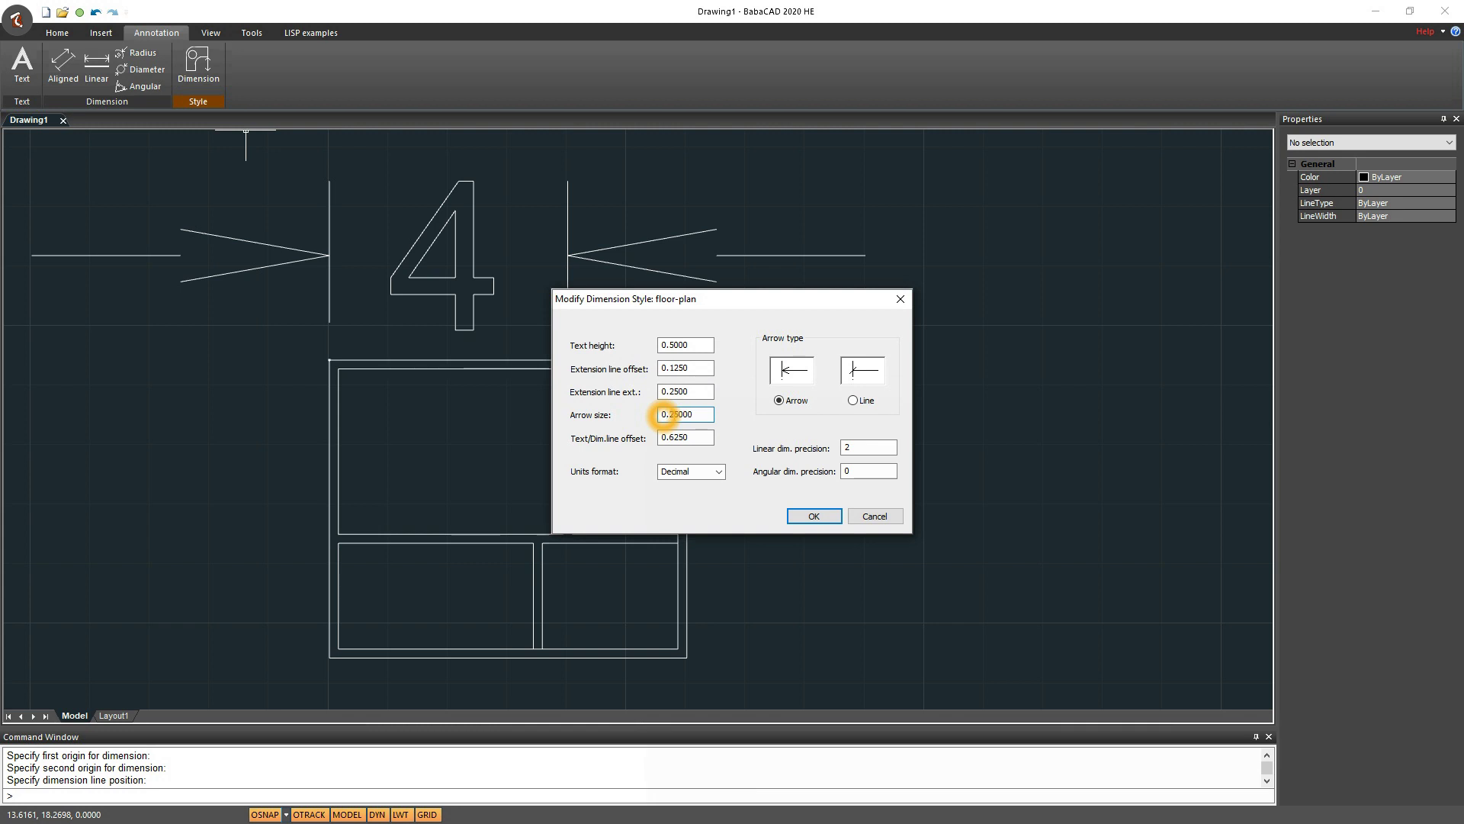
{"action": "left_click", "coordinate": [669, 437]}
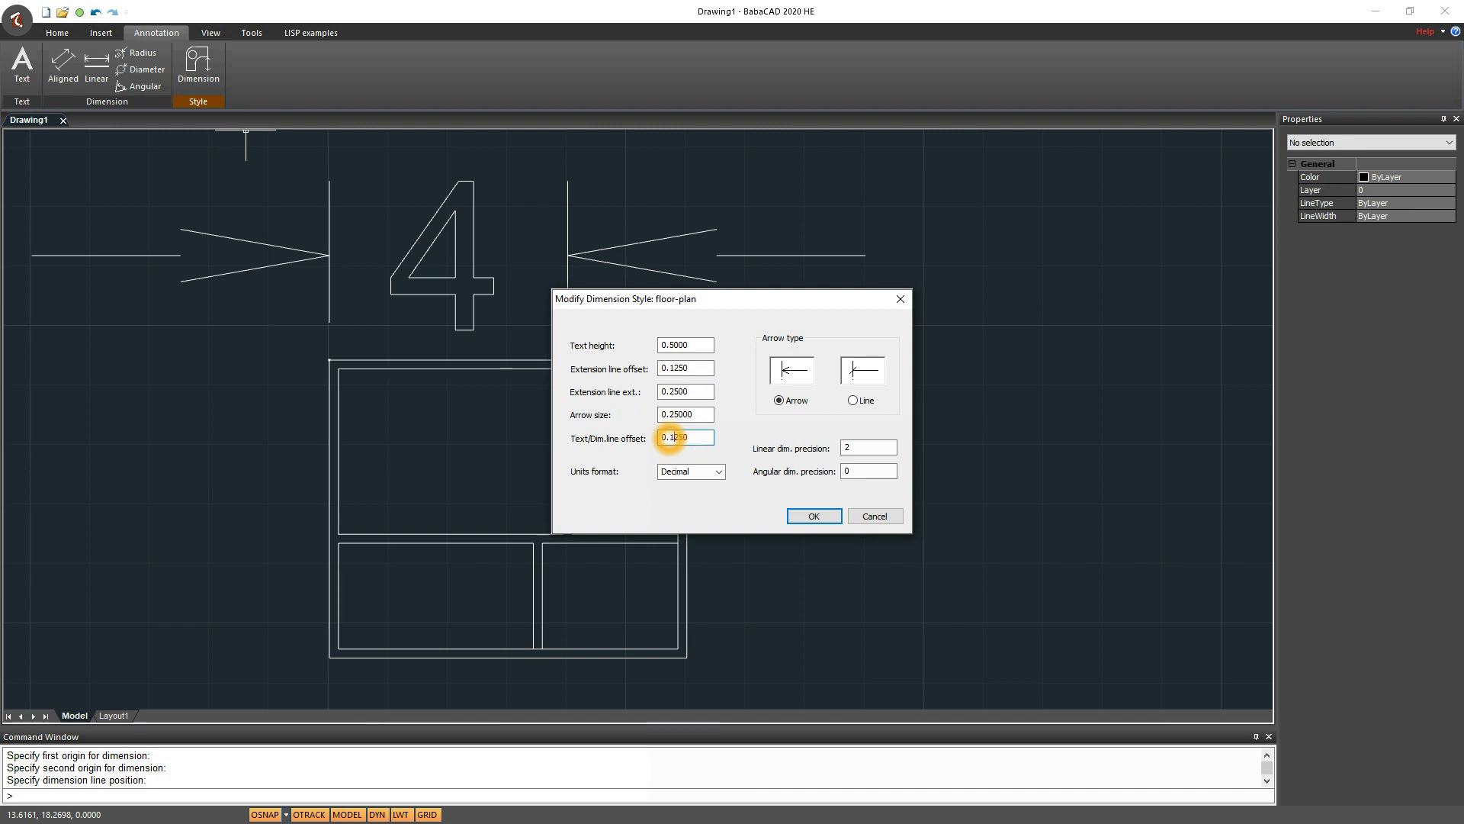
{"action": "left_click", "coordinate": [853, 400]}
{"action": "left_click", "coordinate": [813, 517]}
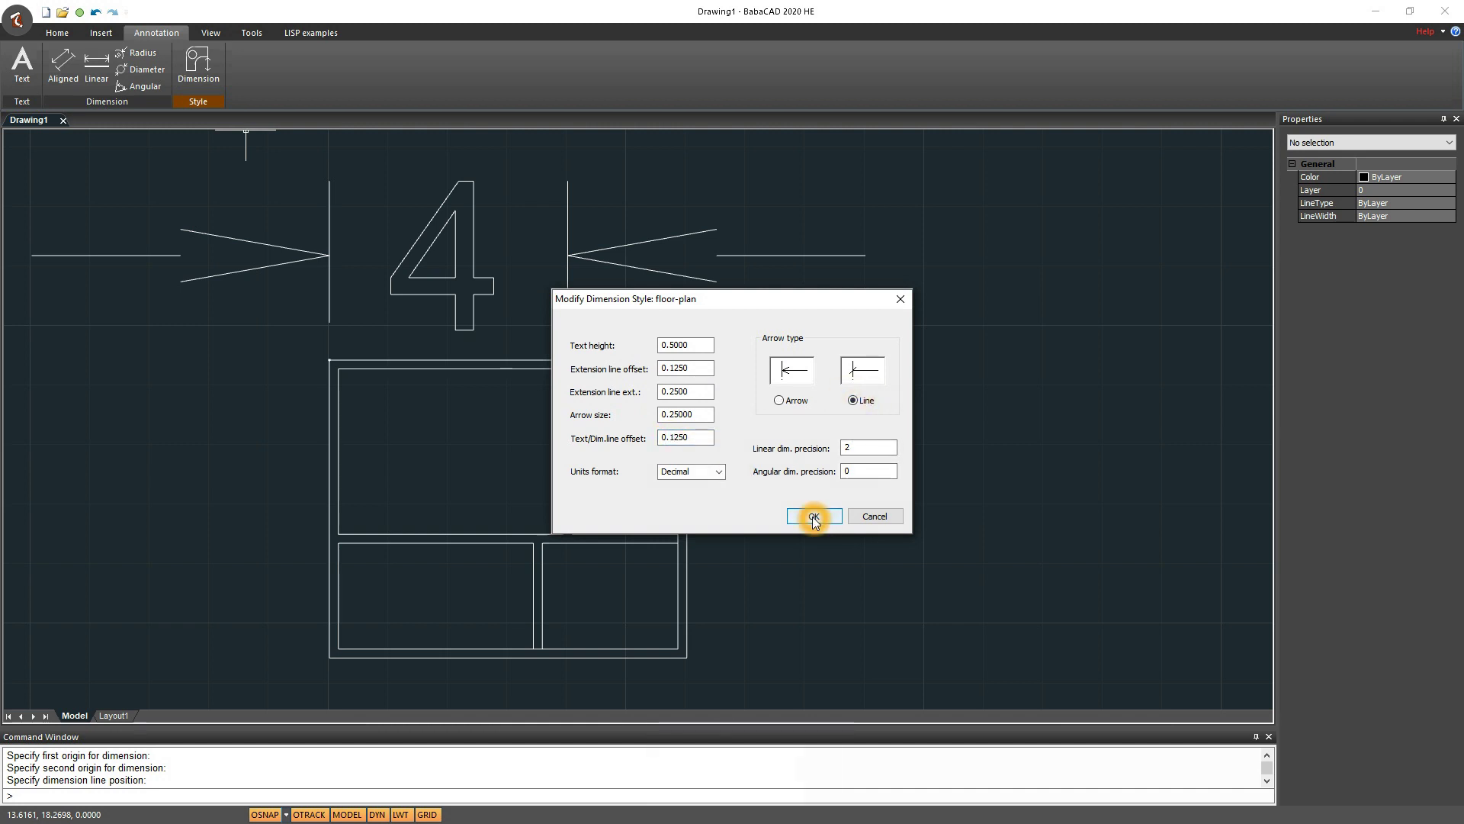
{"action": "left_click", "coordinate": [872, 512]}
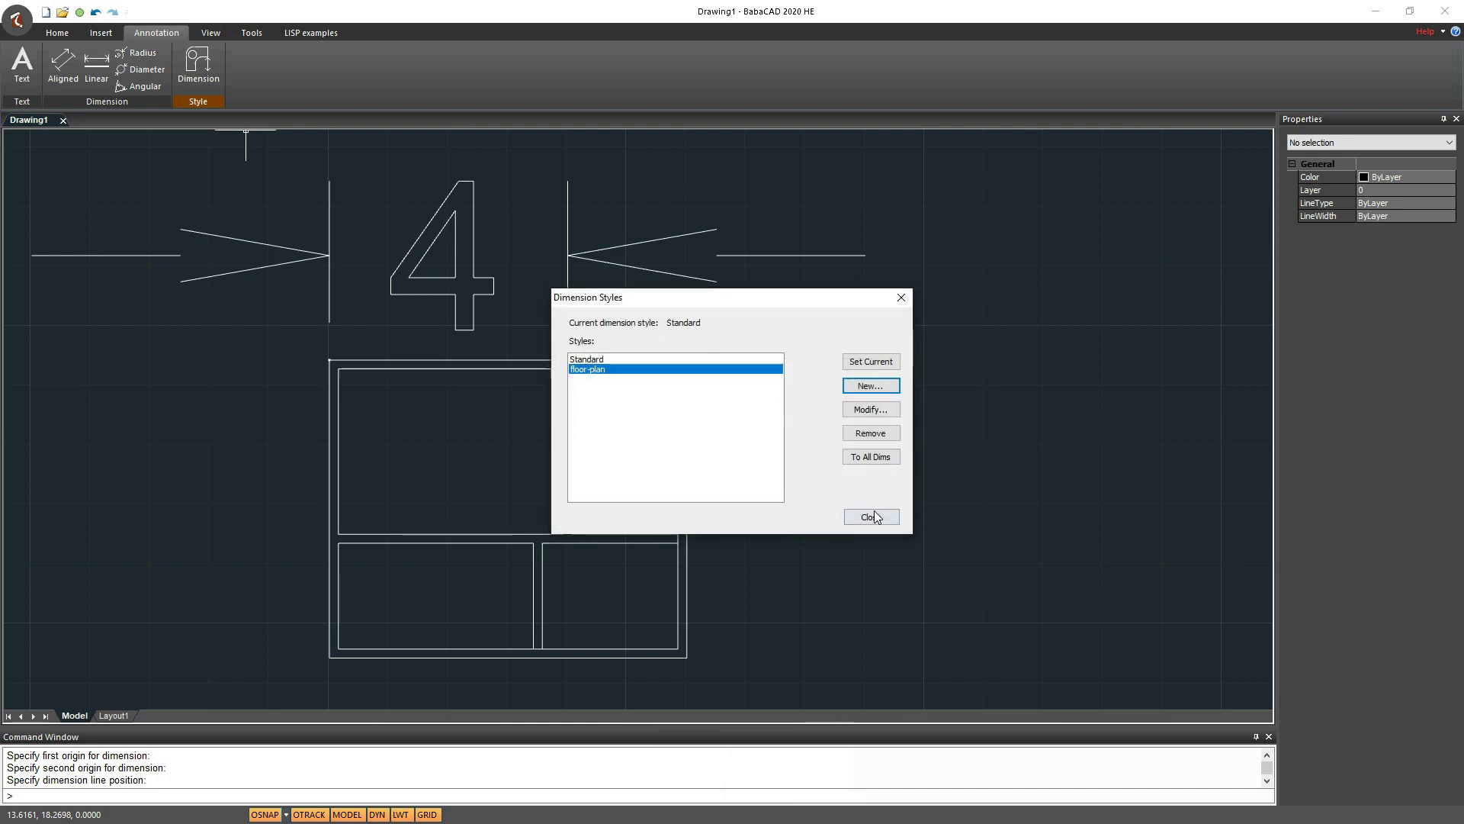
{"action": "left_click", "coordinate": [872, 517]}
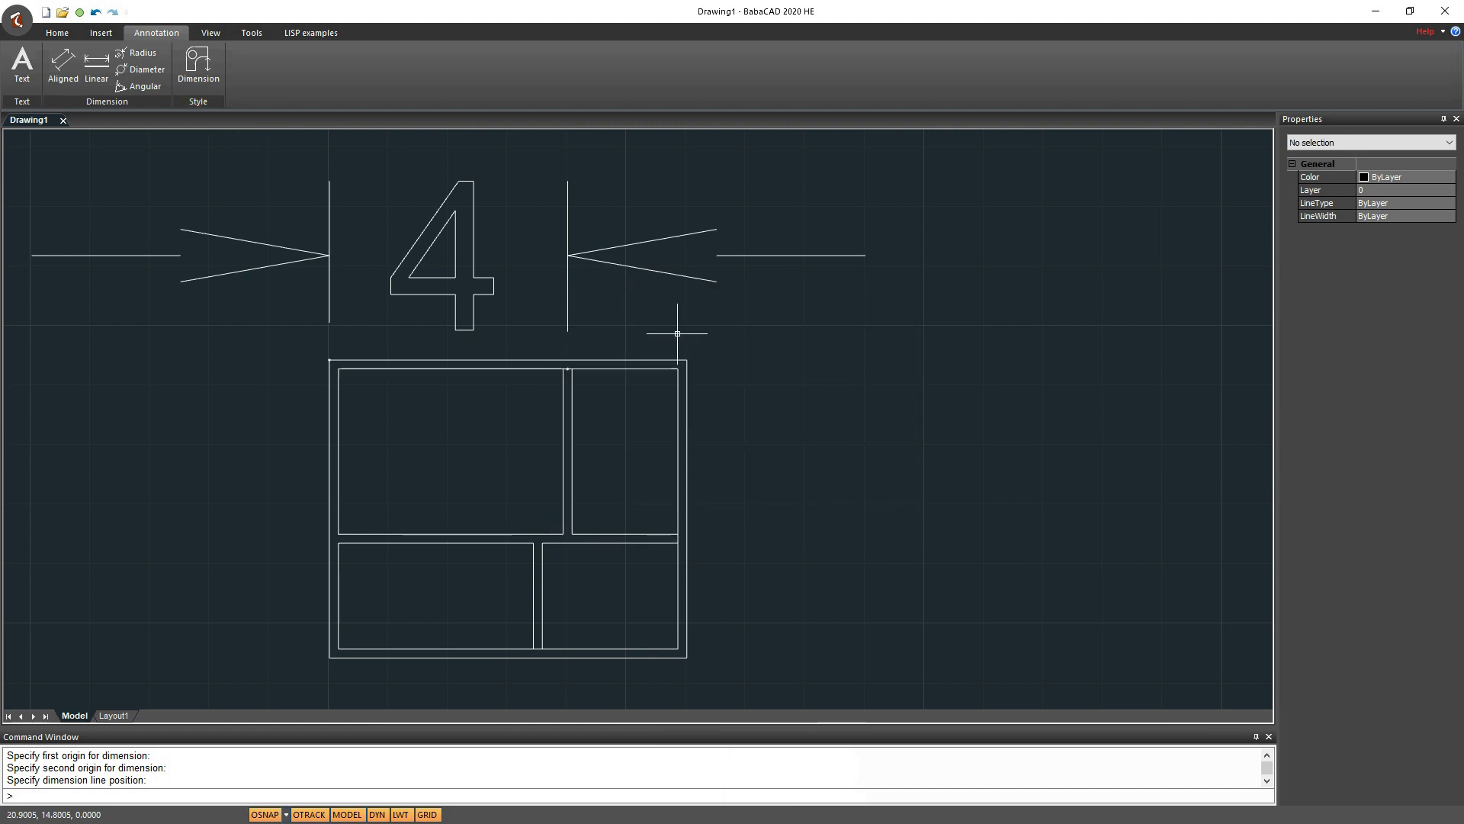
Erase the oversized 4 dimension, then set floor-plan as the current dimension style
{"action": "left_click", "coordinate": [569, 270]}
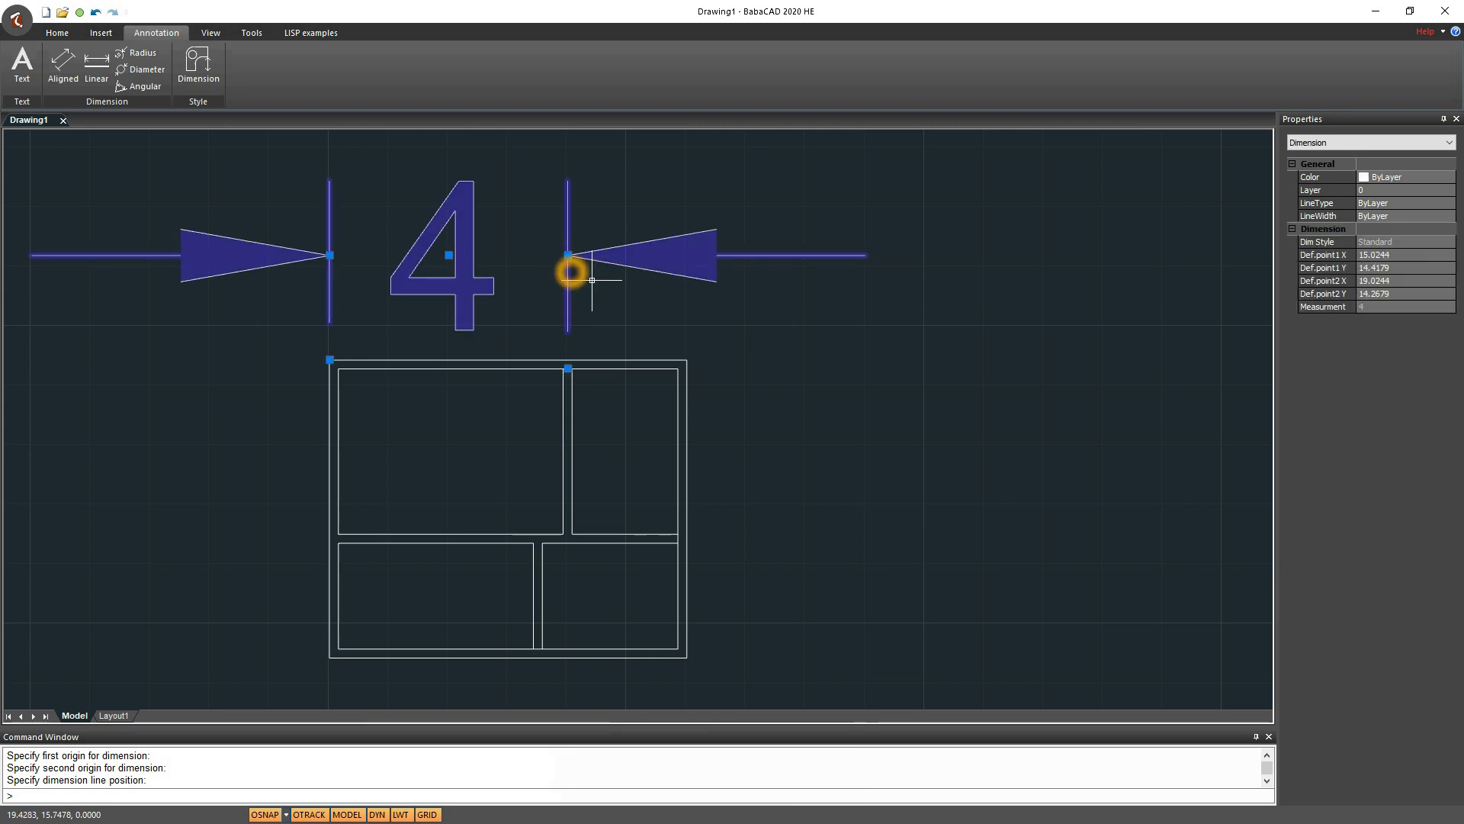
{"action": "key", "text": "Delete"}
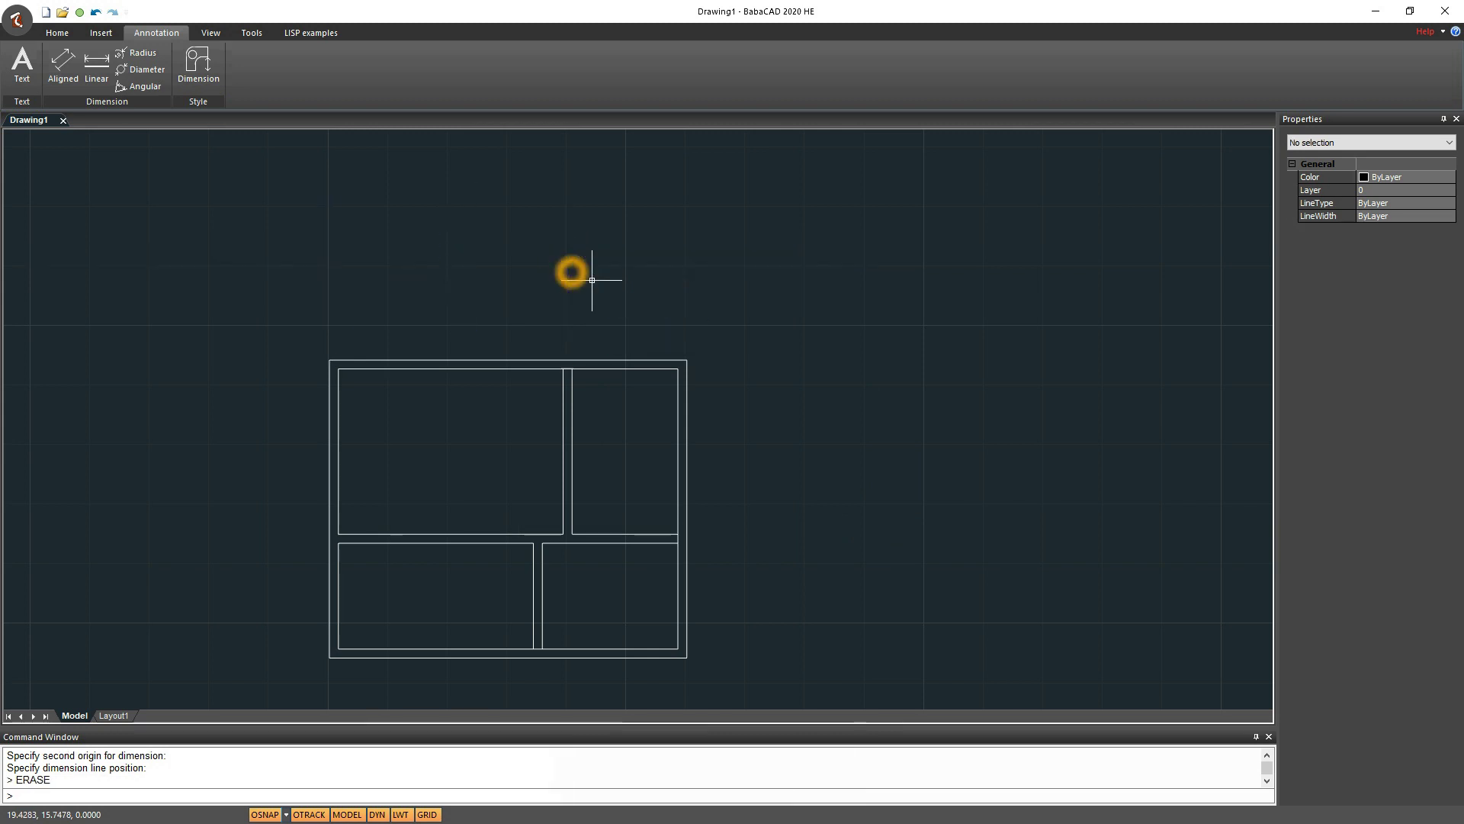
{"action": "left_click", "coordinate": [195, 63]}
{"action": "left_click", "coordinate": [588, 369]}
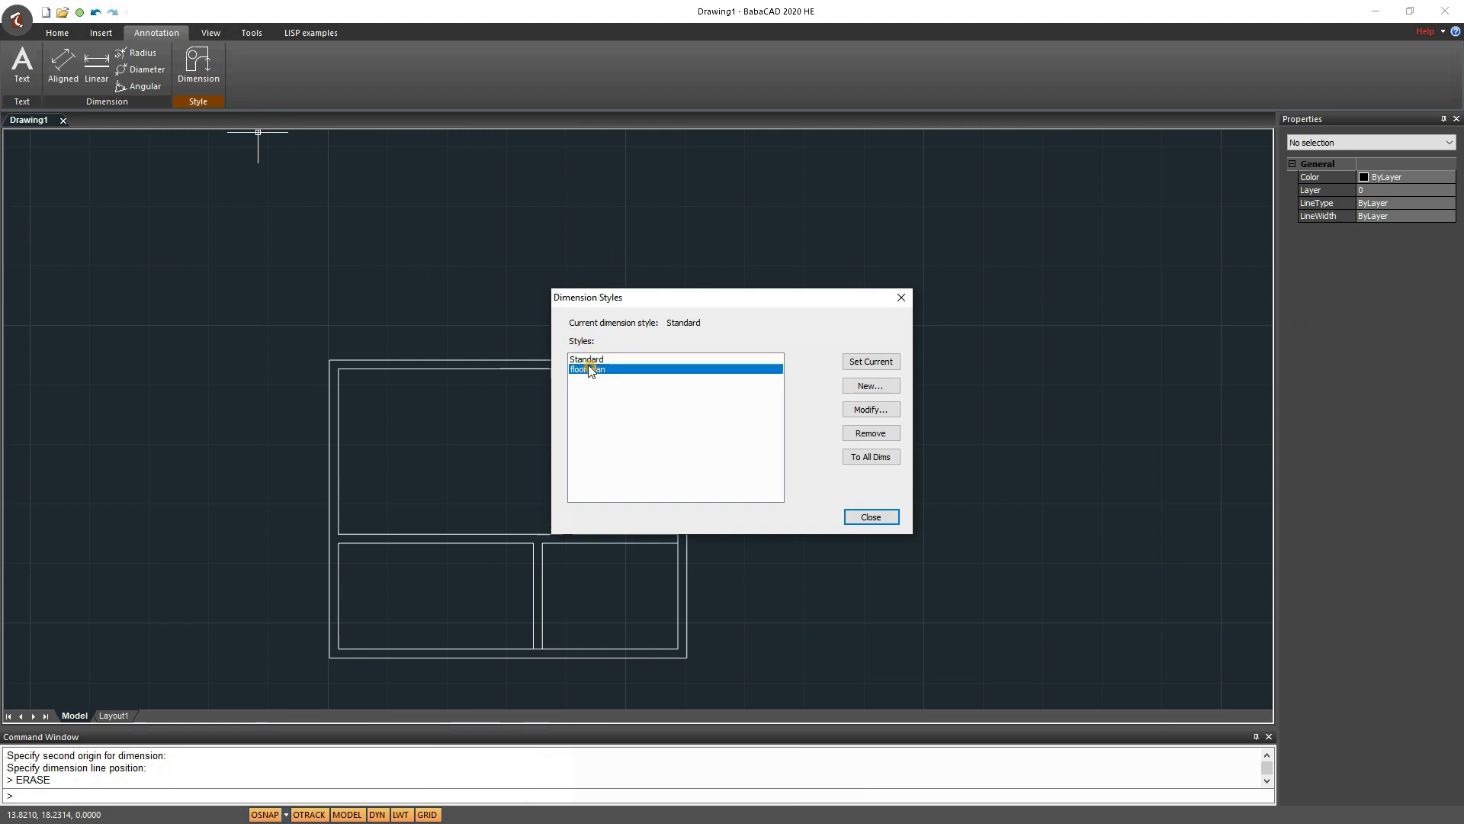
{"action": "left_click", "coordinate": [881, 365]}
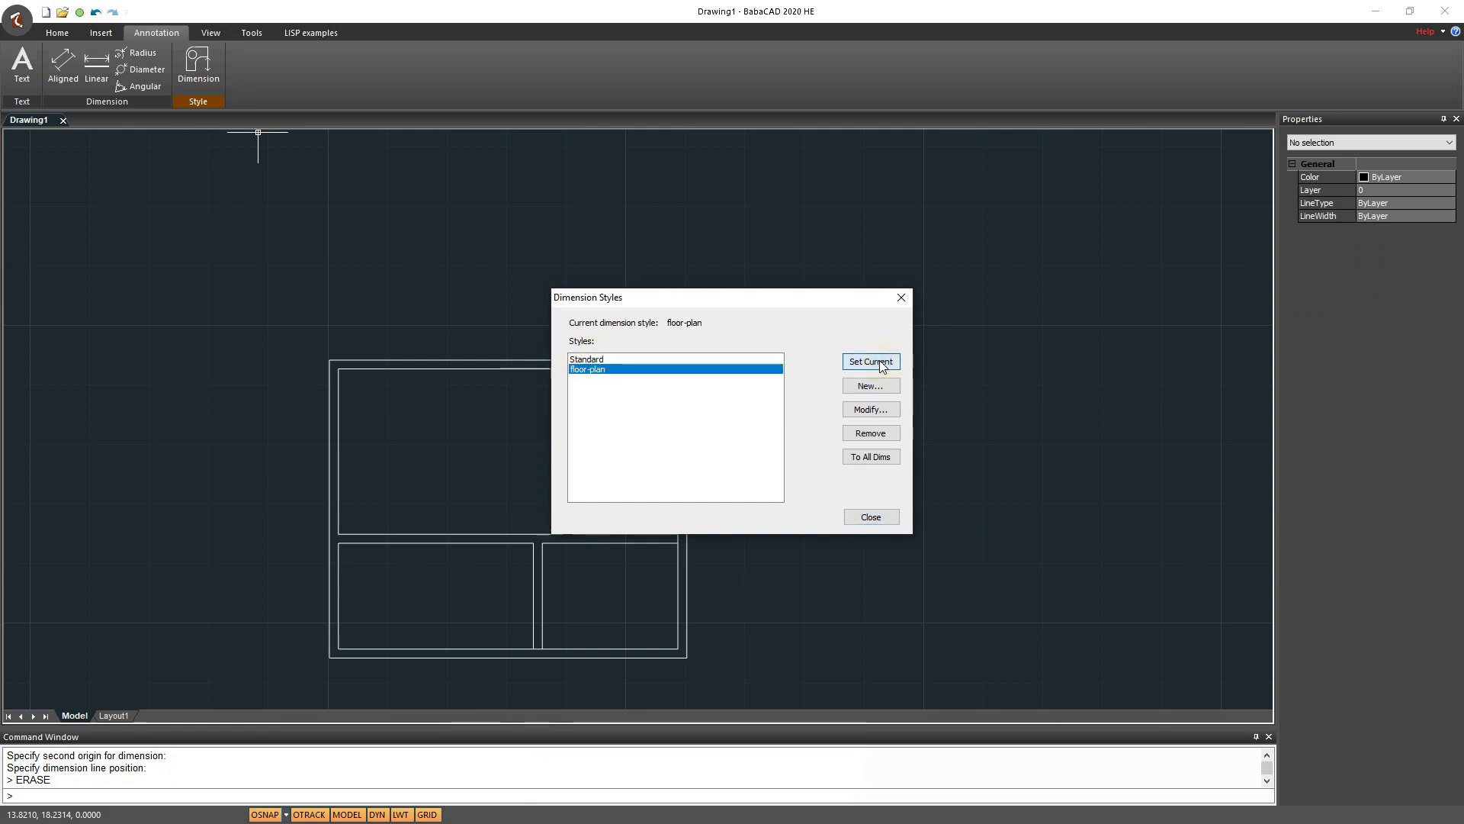
{"action": "left_click", "coordinate": [875, 515]}
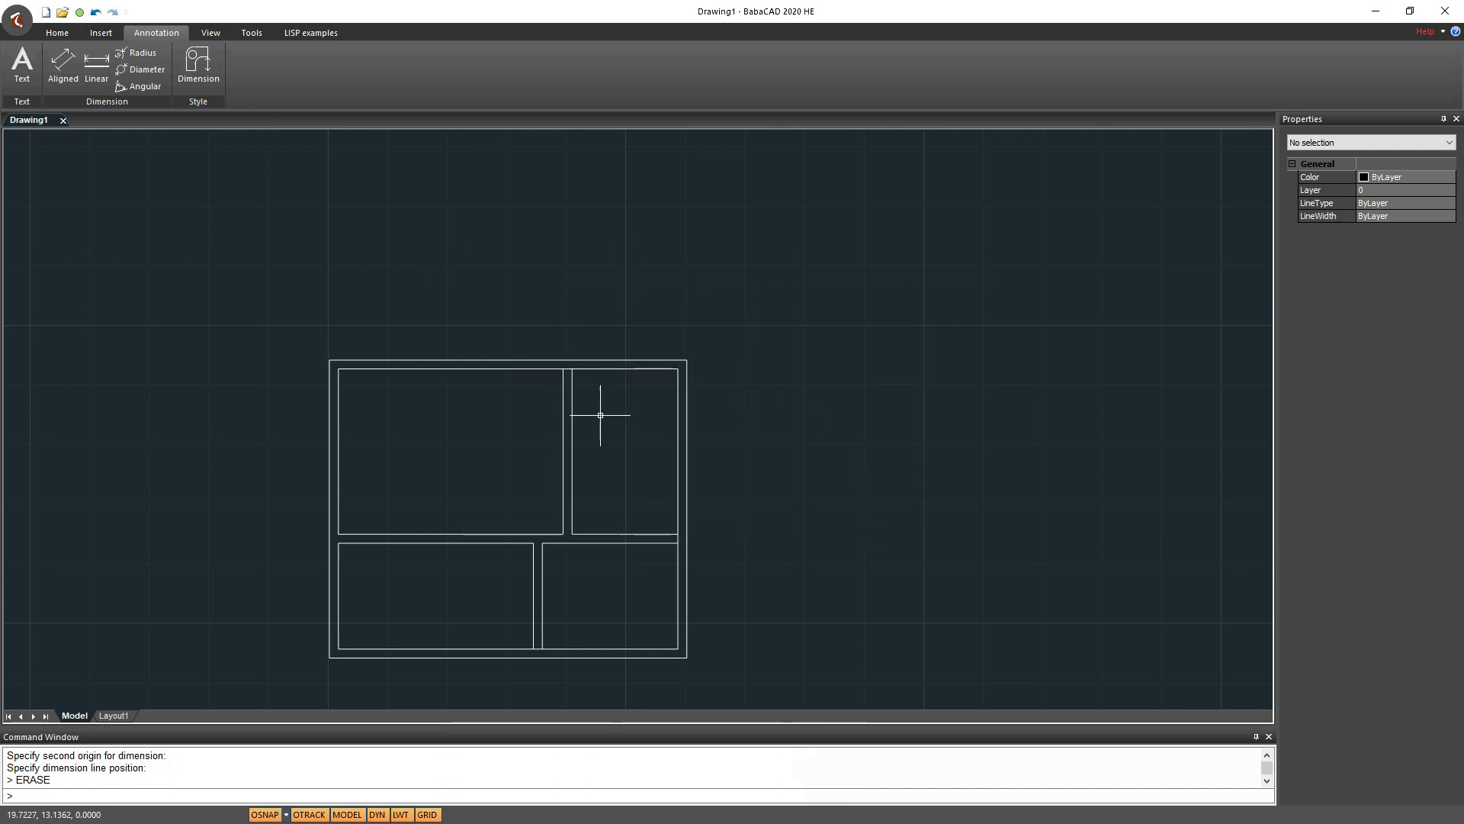
Add a 4 linear dimension from the plan's top-left corner to the top wall divider
{"action": "scroll", "coordinate": [408, 394], "scroll_direction": "up", "scroll_amount": 1}
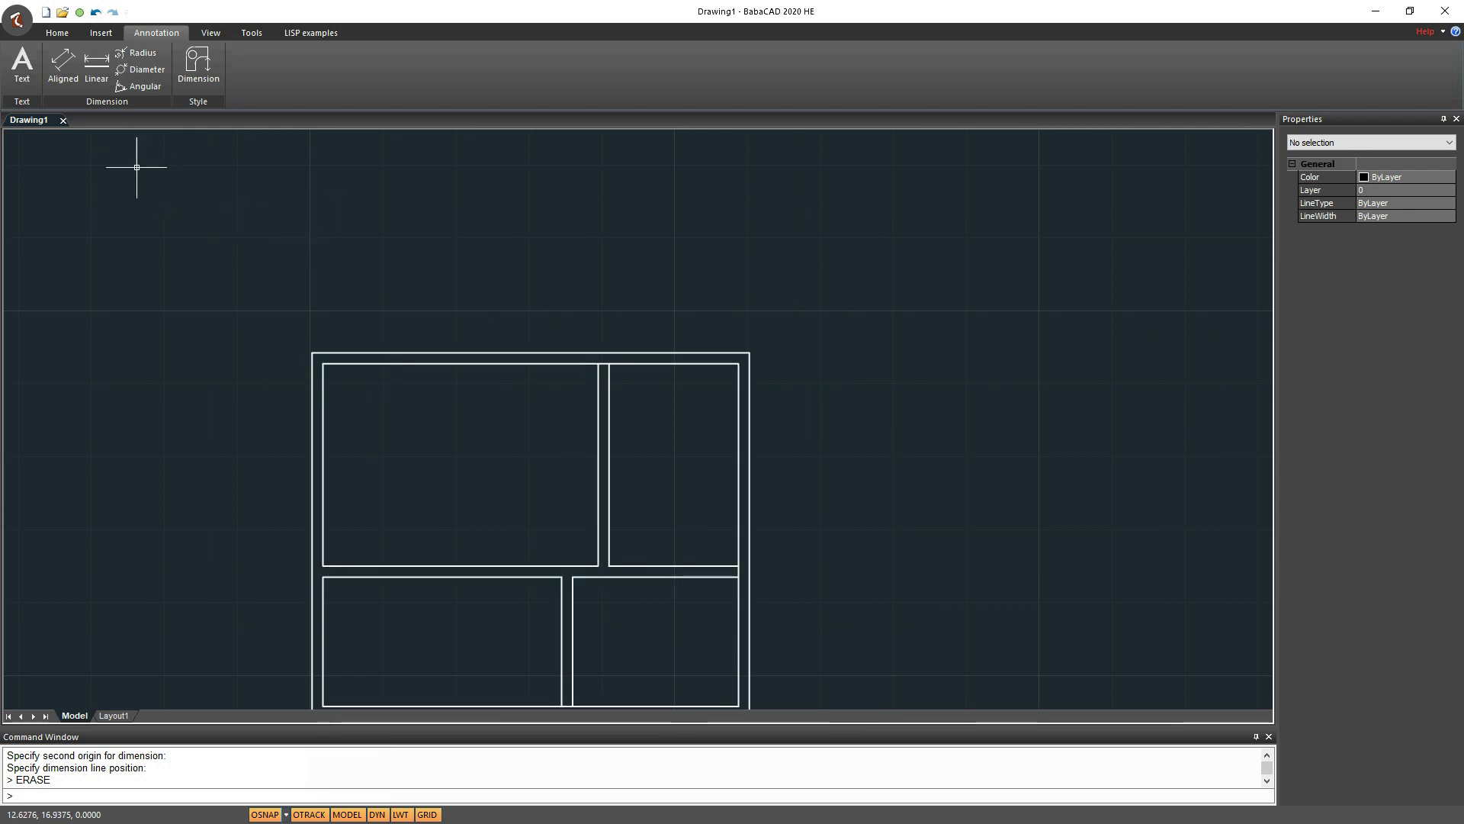
{"action": "left_click", "coordinate": [97, 65]}
{"action": "left_click", "coordinate": [310, 344]}
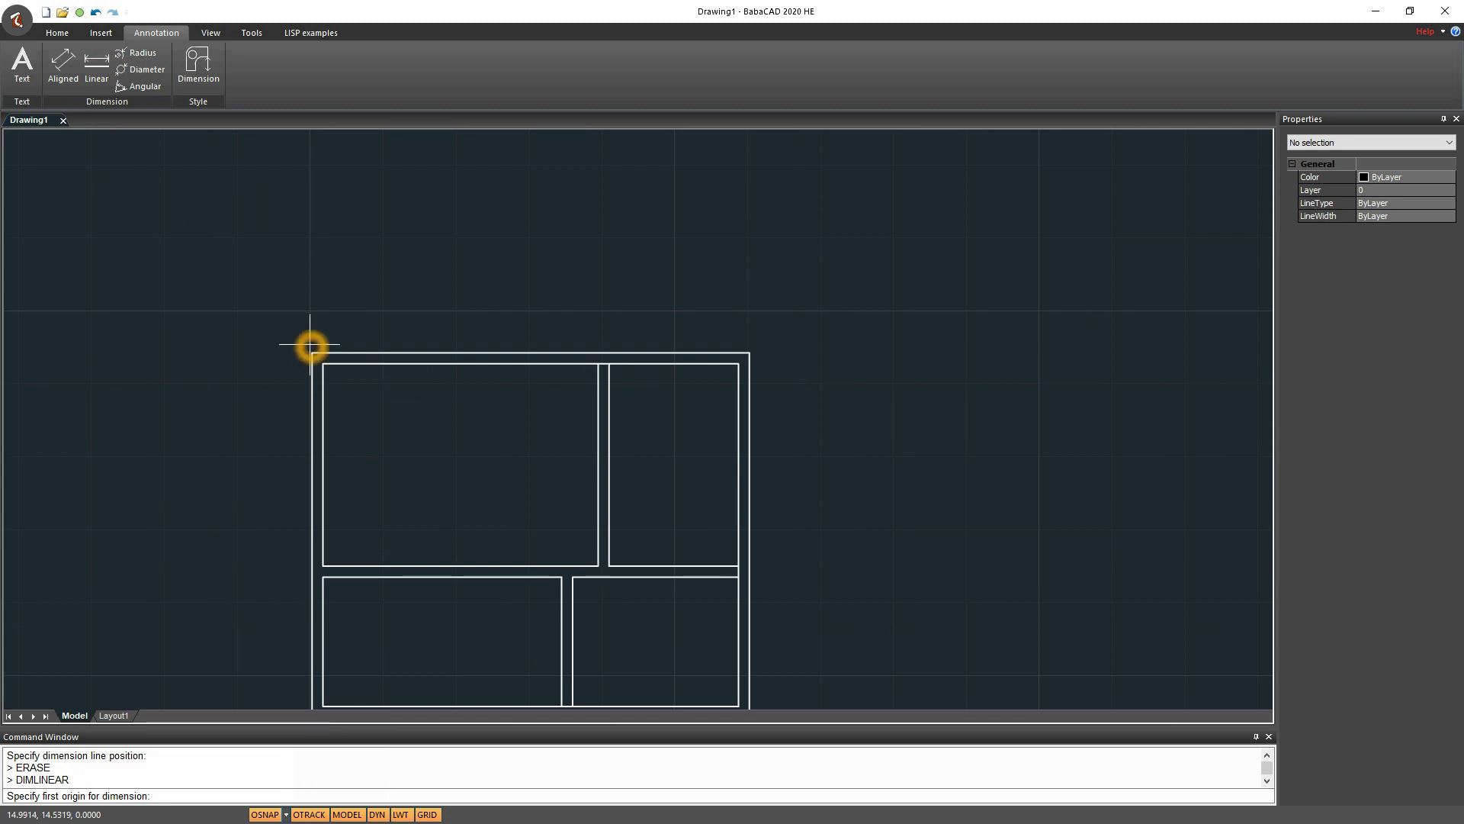
{"action": "left_click", "coordinate": [310, 345]}
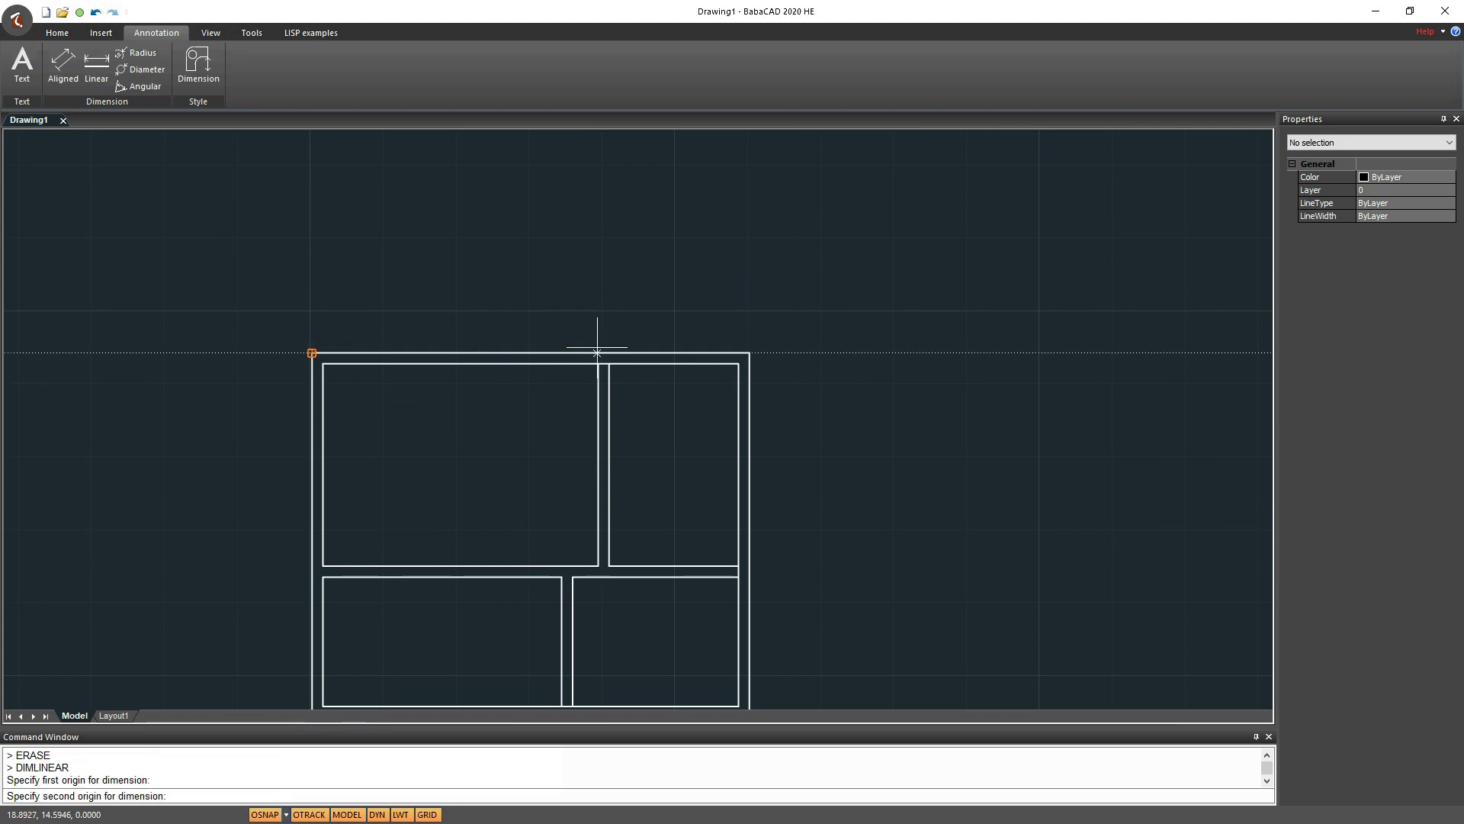
{"action": "scroll", "coordinate": [605, 340], "scroll_direction": "up", "scroll_amount": 1}
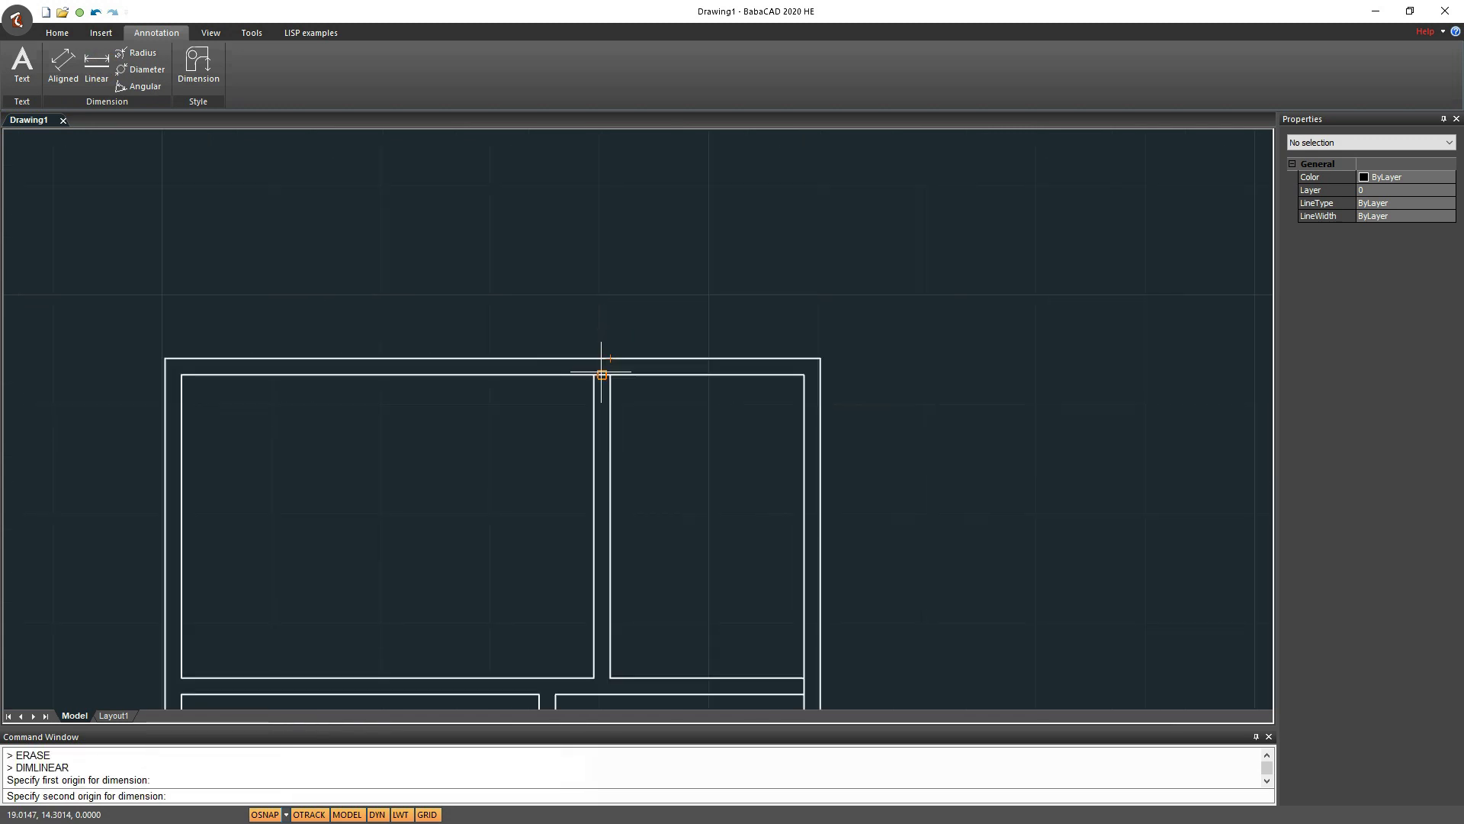
{"action": "left_click", "coordinate": [602, 374]}
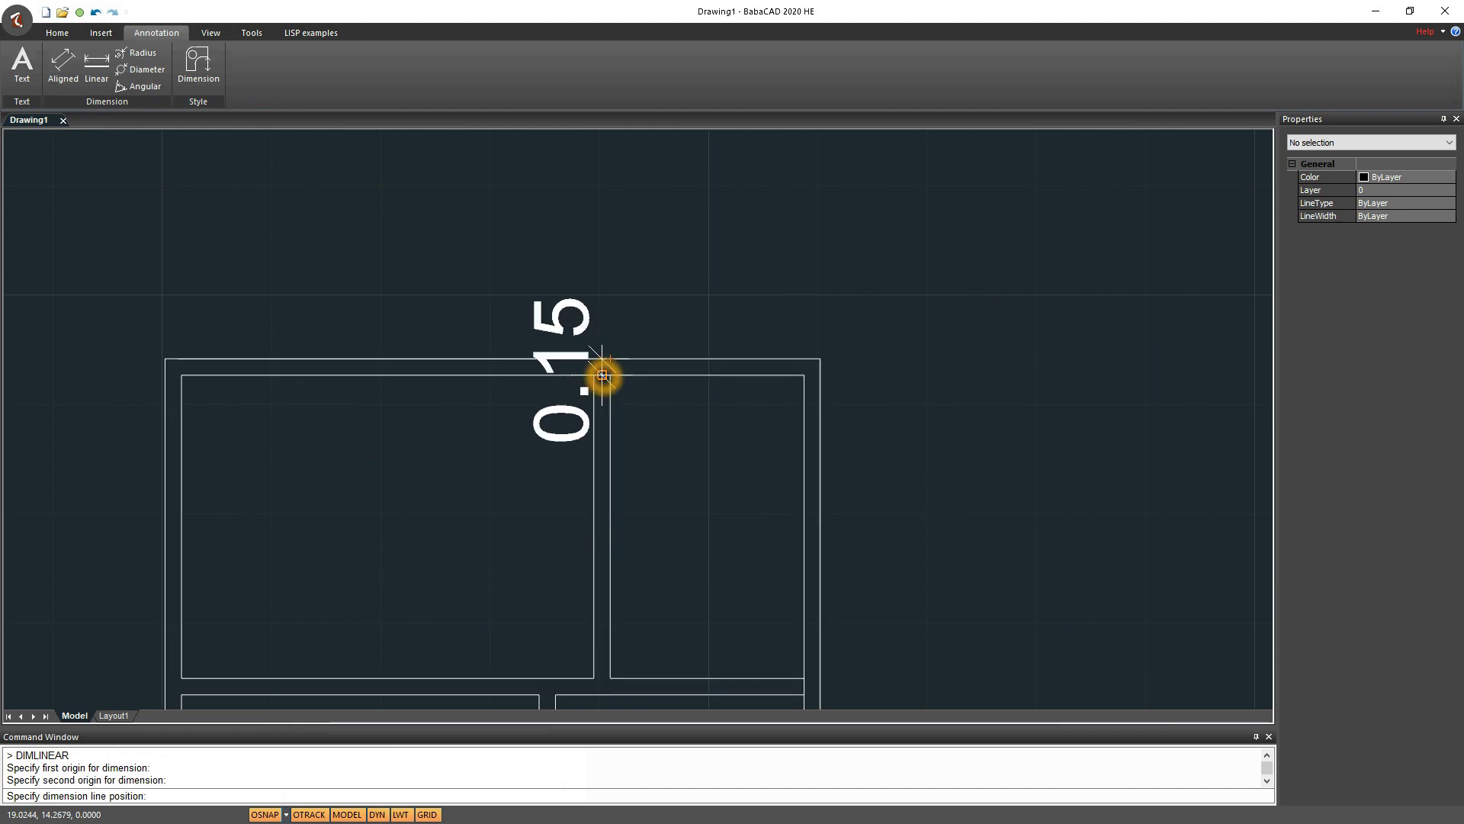
{"action": "left_click", "coordinate": [602, 306]}
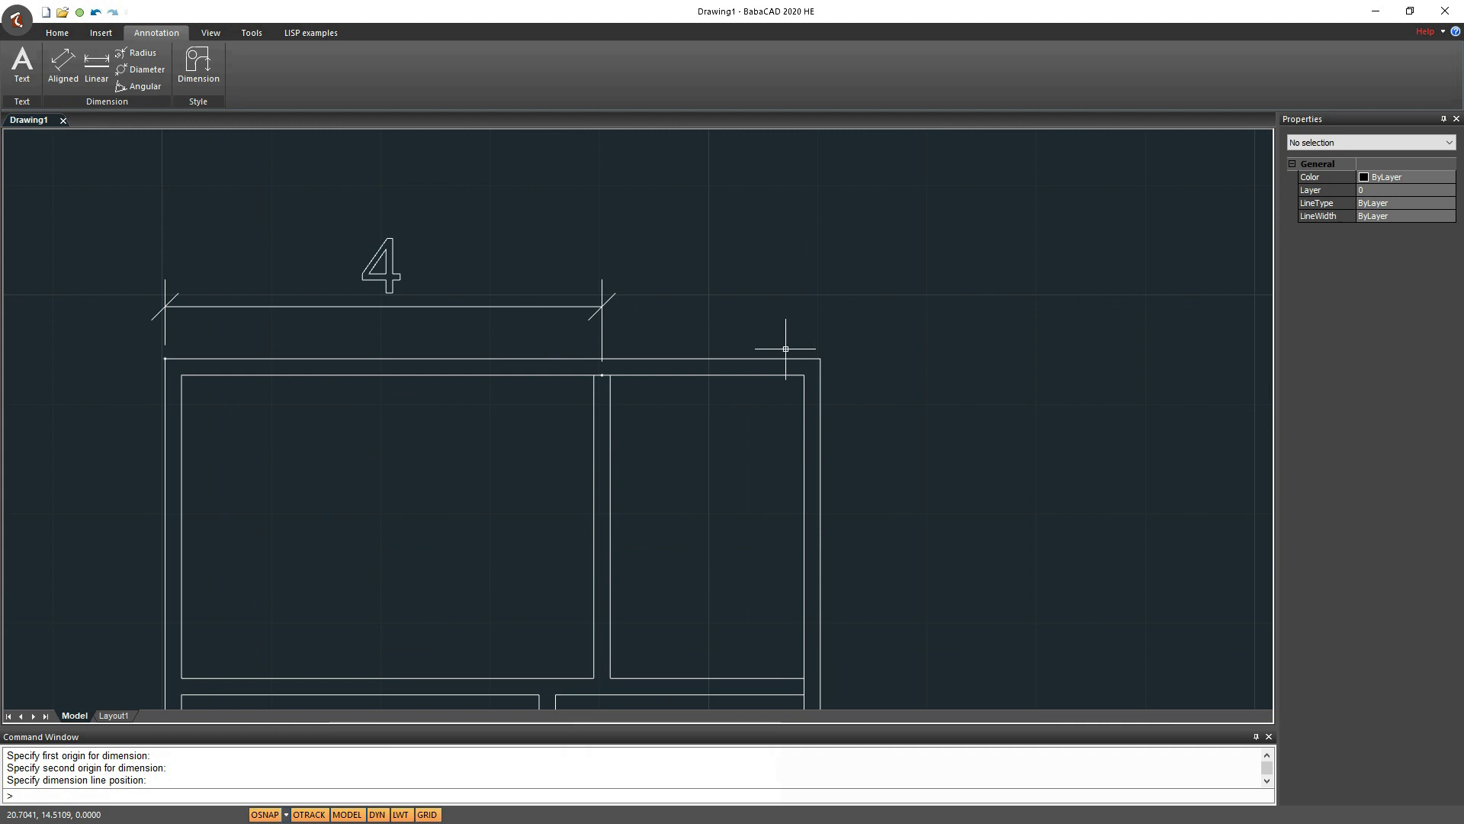
{"action": "scroll", "coordinate": [786, 348], "scroll_direction": "down", "scroll_amount": 2}
{"action": "left_click", "coordinate": [330, 213]}
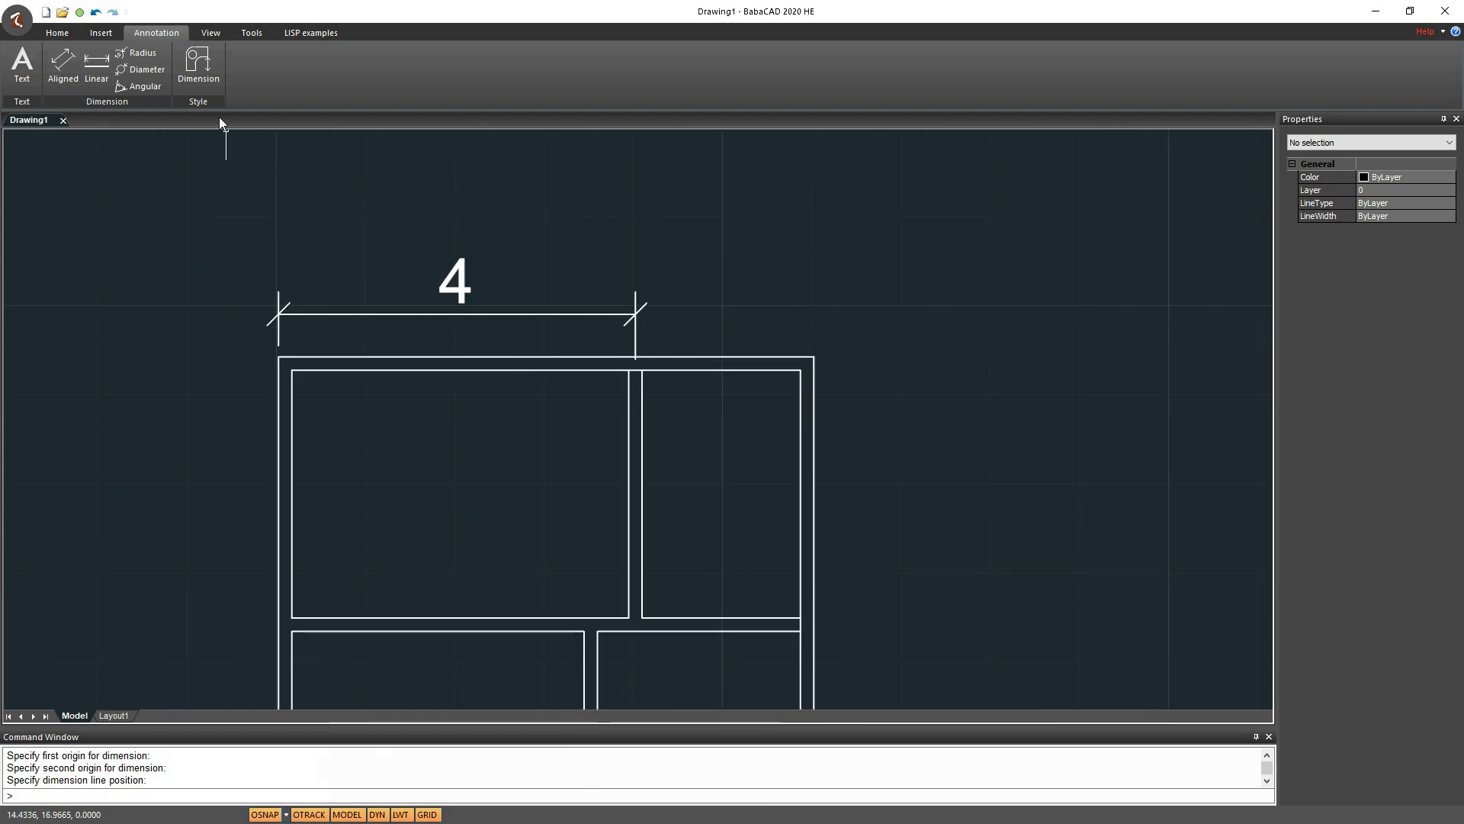
Add an adjoining 2 linear dimension from the divider to the top-right corner
{"action": "right_click", "coordinate": [713, 312]}
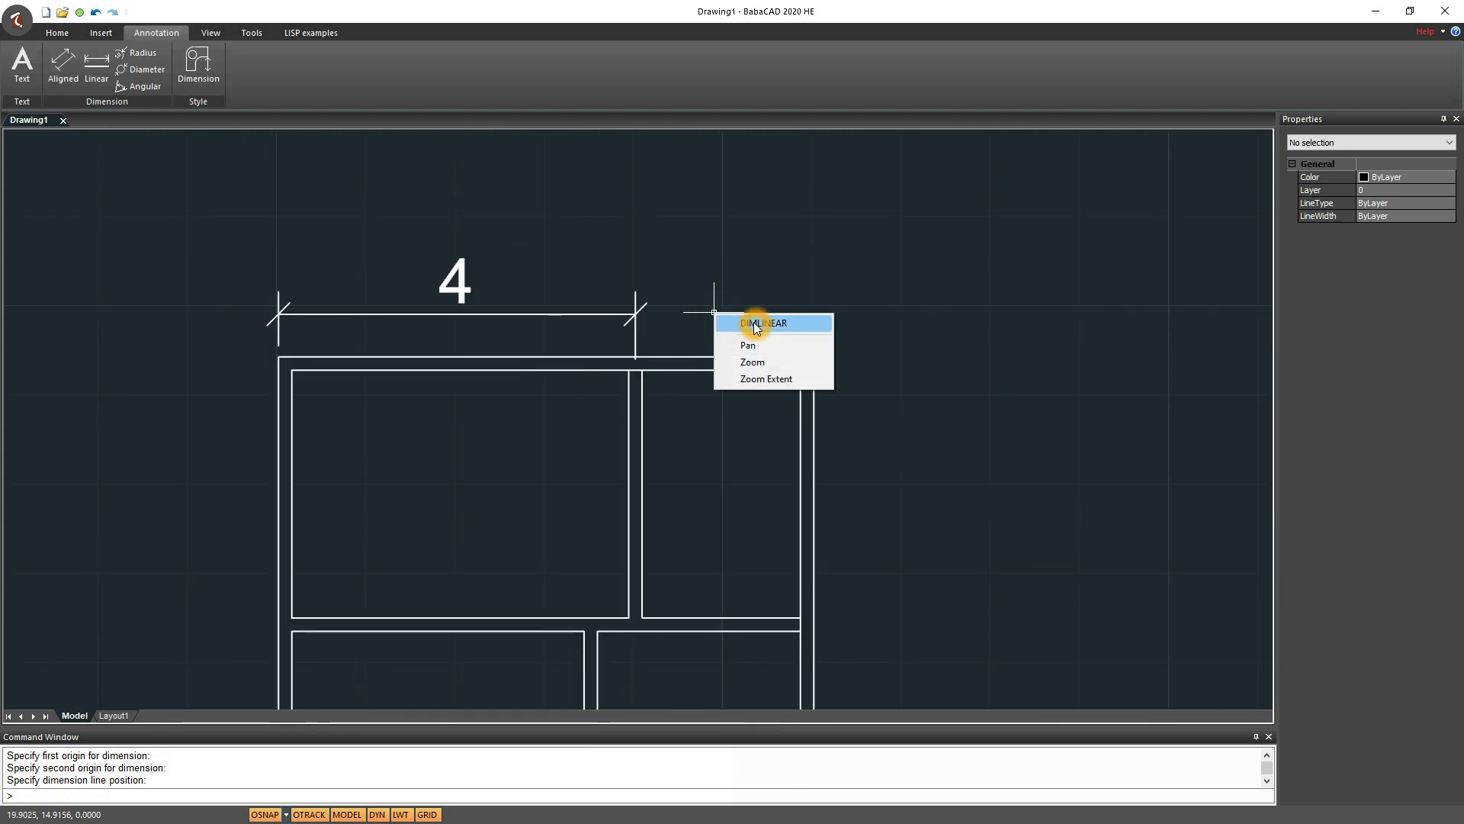
{"action": "left_click", "coordinate": [755, 323]}
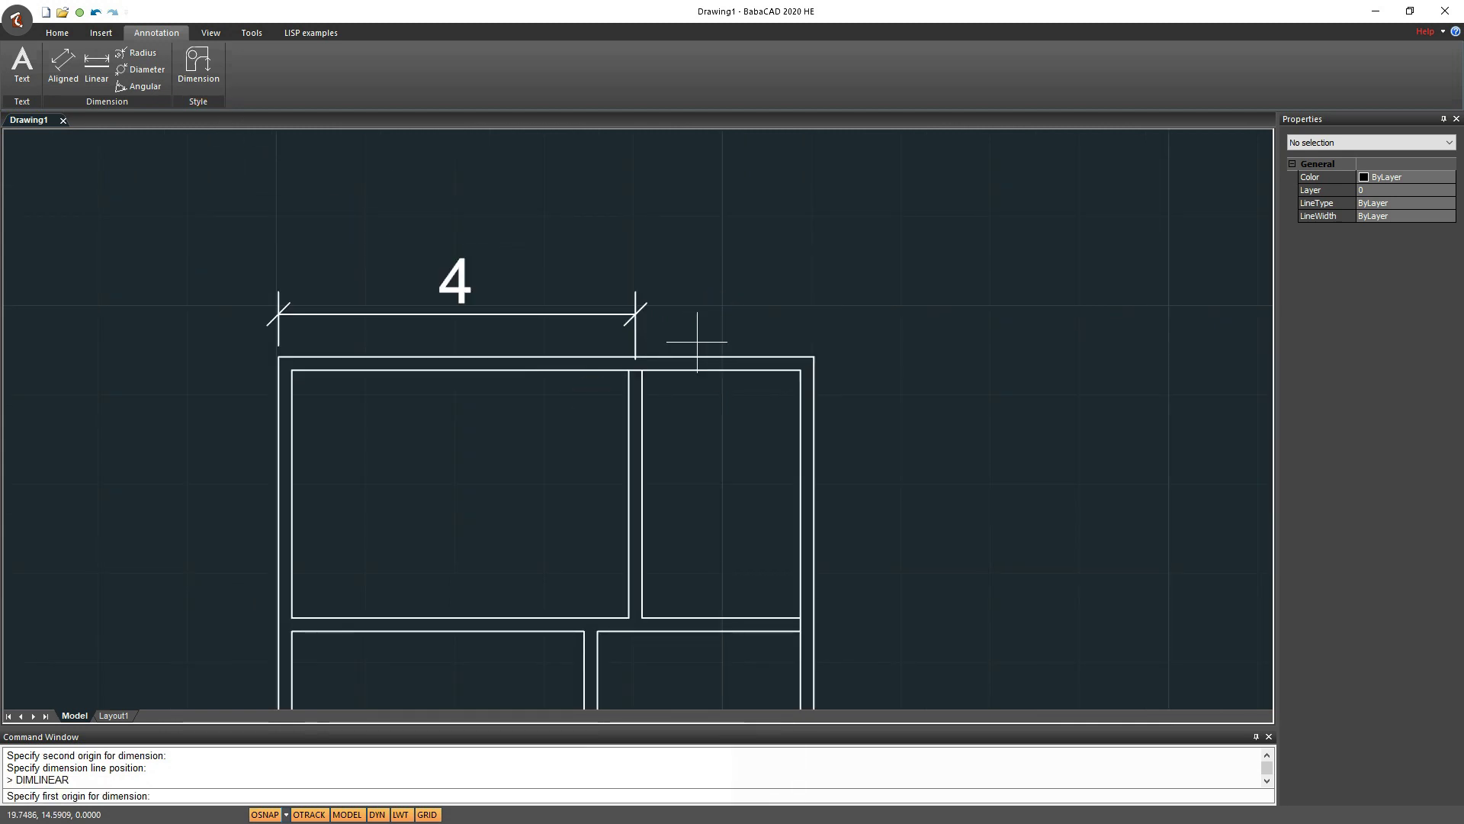
{"action": "left_click", "coordinate": [638, 355]}
{"action": "left_click", "coordinate": [639, 356]}
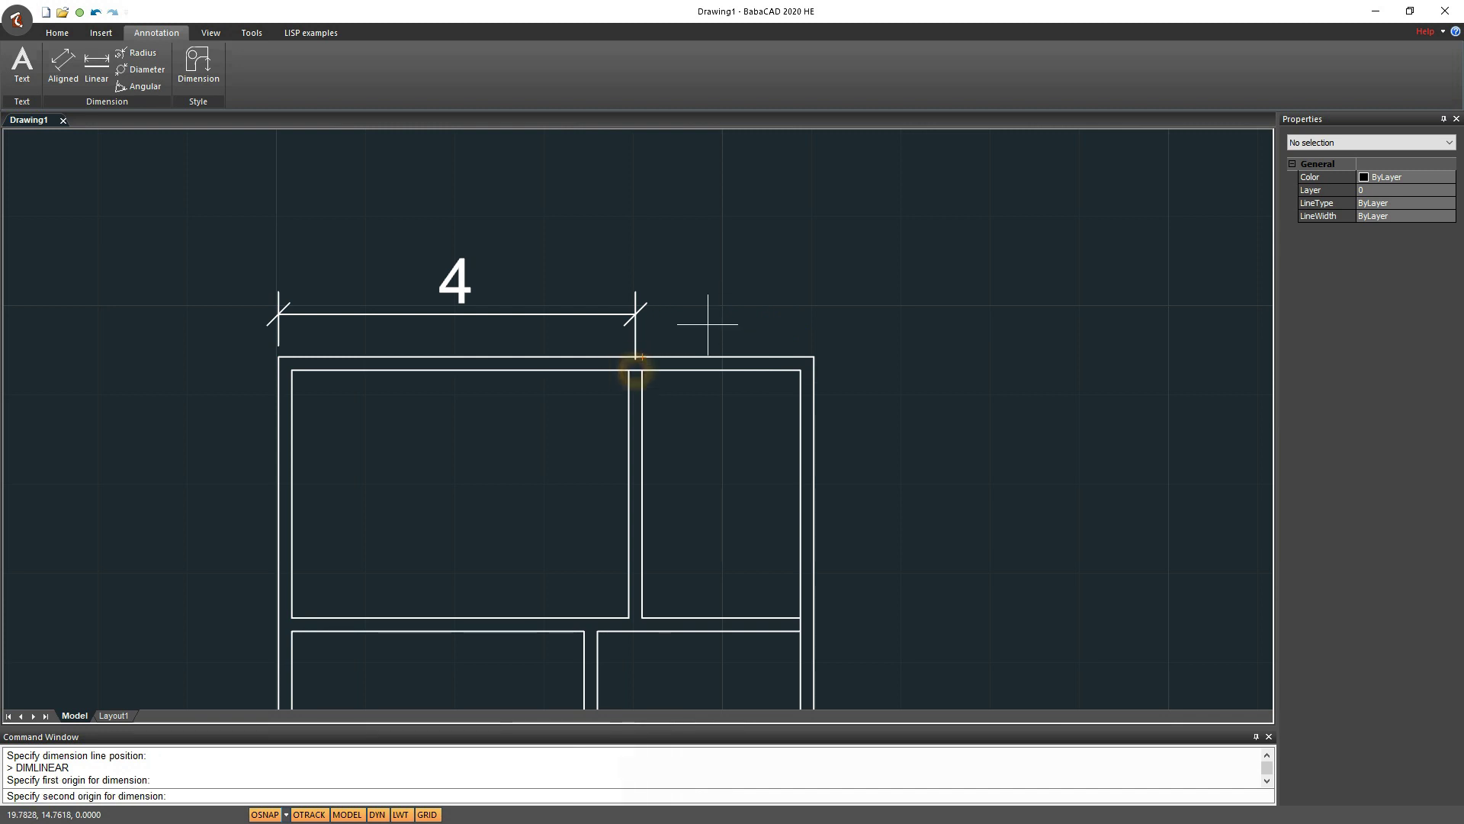
{"action": "left_click", "coordinate": [813, 355]}
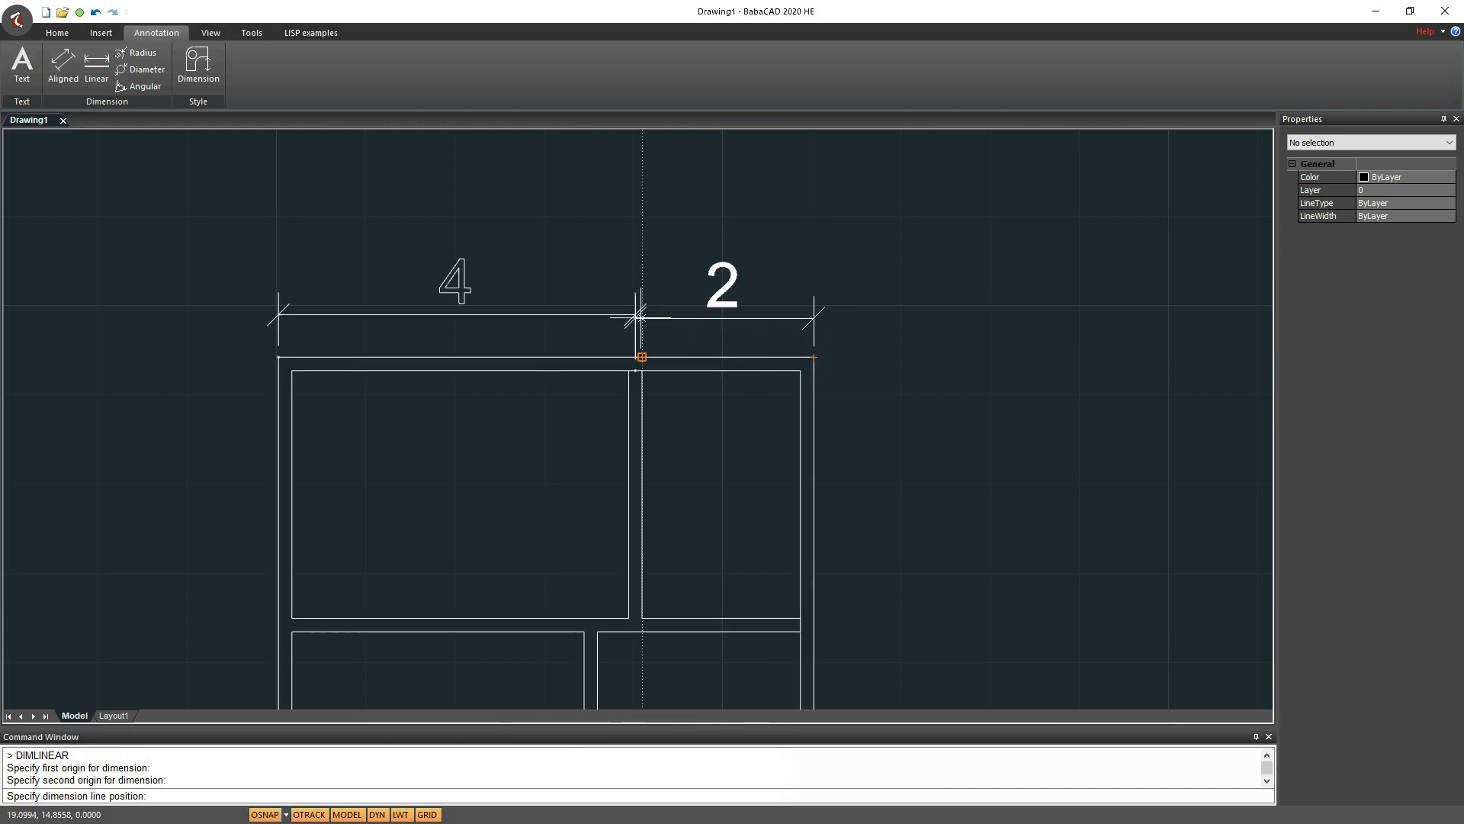
{"action": "left_click", "coordinate": [640, 317]}
Check the 2 dimension, then recentre the plan and both dimensions in view
{"action": "scroll", "coordinate": [663, 316], "scroll_direction": "up", "scroll_amount": 3}
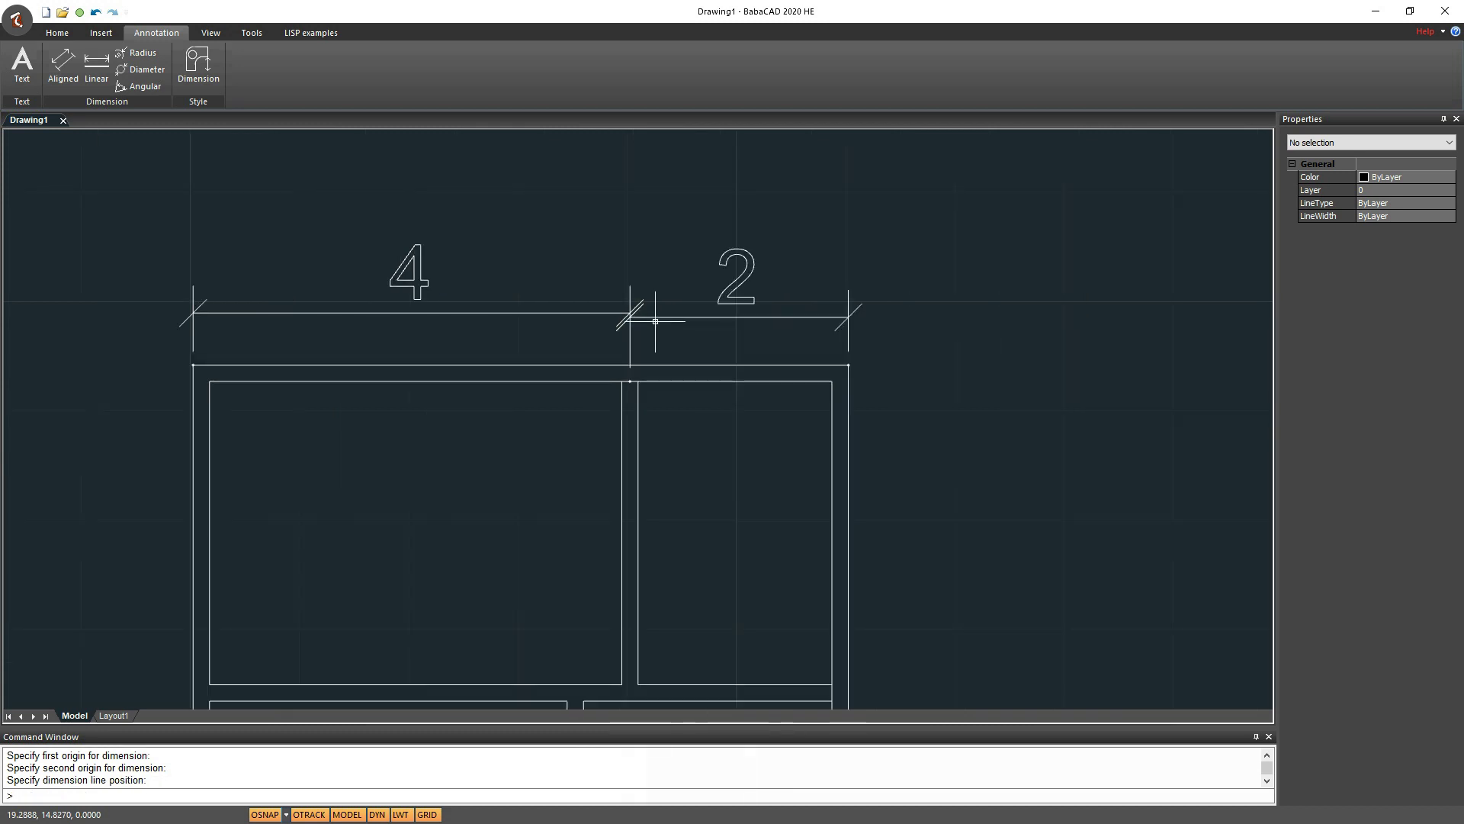
{"action": "left_click", "coordinate": [662, 314]}
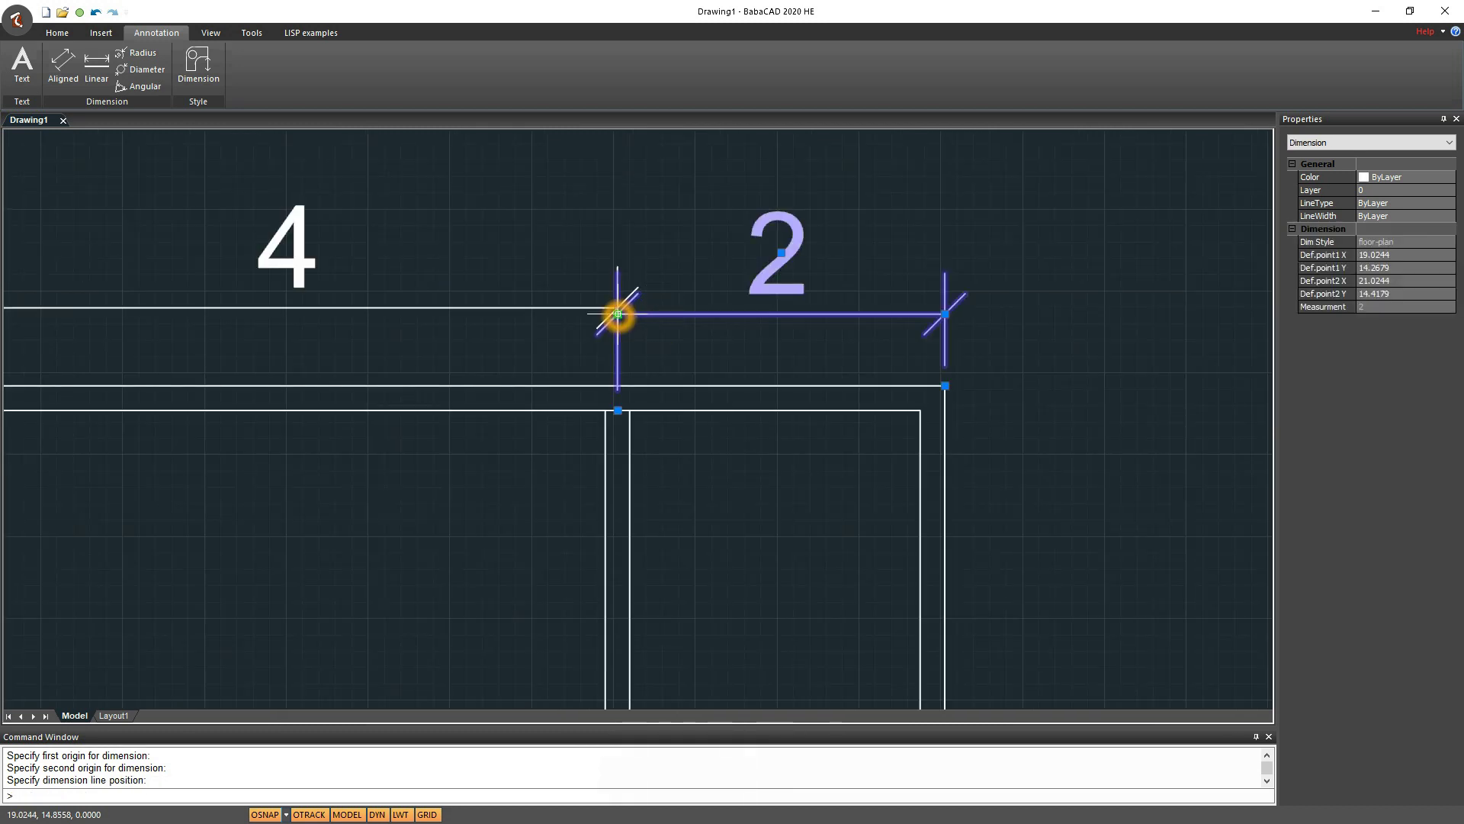
{"action": "scroll", "coordinate": [618, 315], "scroll_direction": "up", "scroll_amount": 3}
{"action": "scroll", "coordinate": [697, 274], "scroll_direction": "down", "scroll_amount": 4}
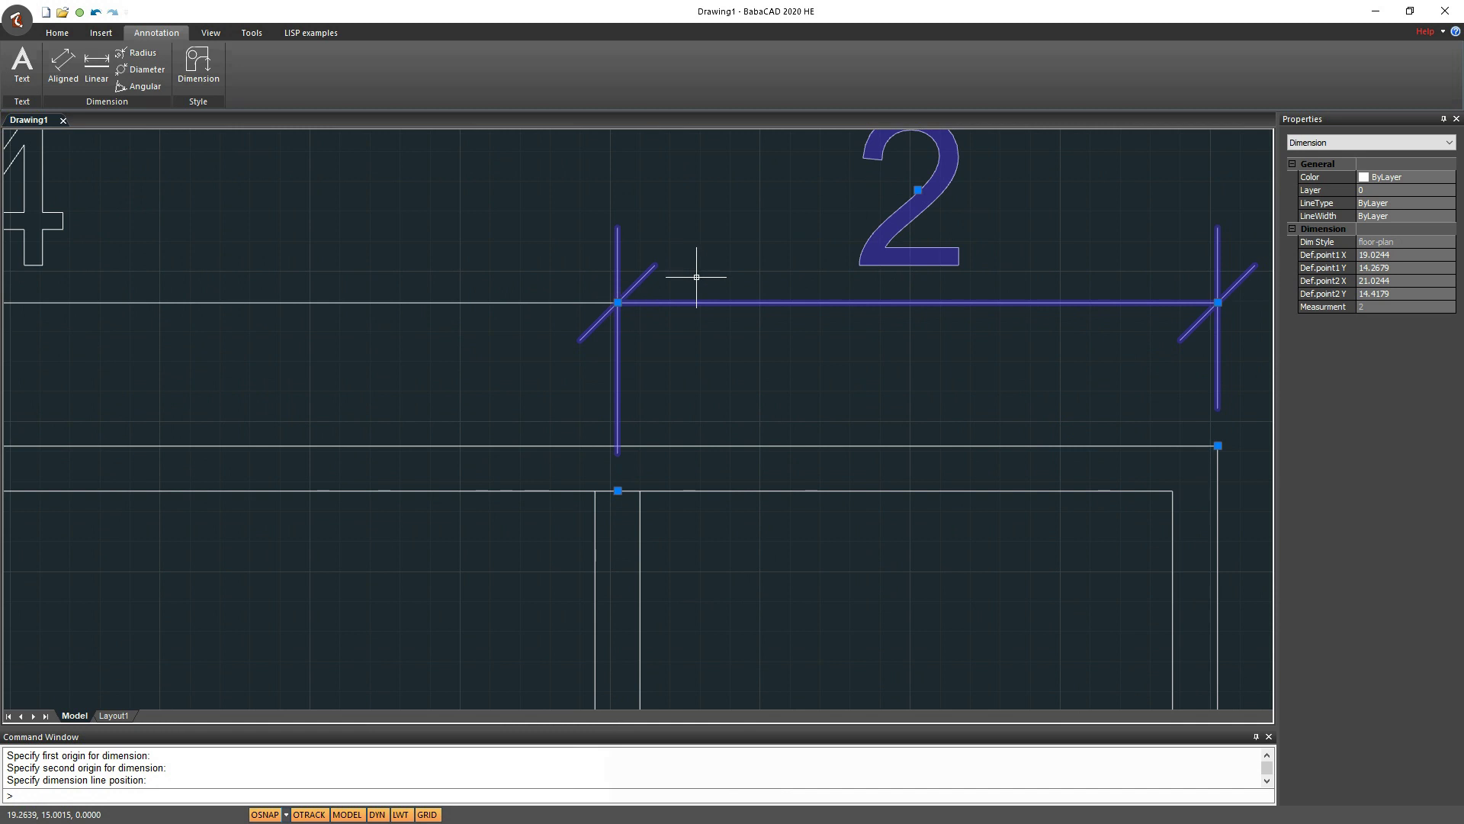
{"action": "key", "text": "Escape"}
{"action": "scroll", "coordinate": [736, 356], "scroll_direction": "down", "scroll_amount": 5}
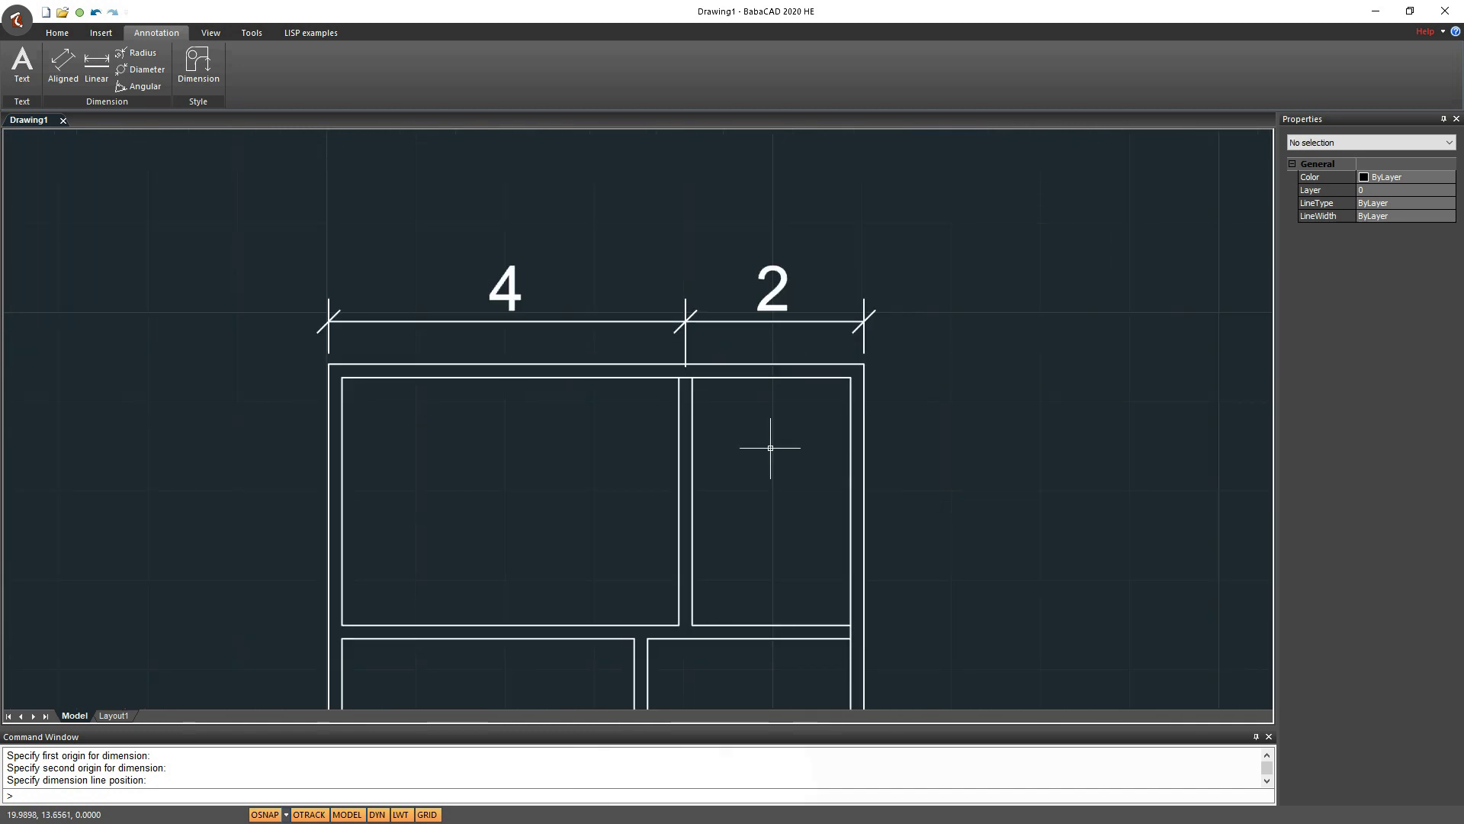
{"action": "middle_click_drag", "start_coordinate": [743, 421], "coordinate": [745, 373]}
{"action": "scroll", "coordinate": [736, 373], "scroll_direction": "up", "scroll_amount": 2}
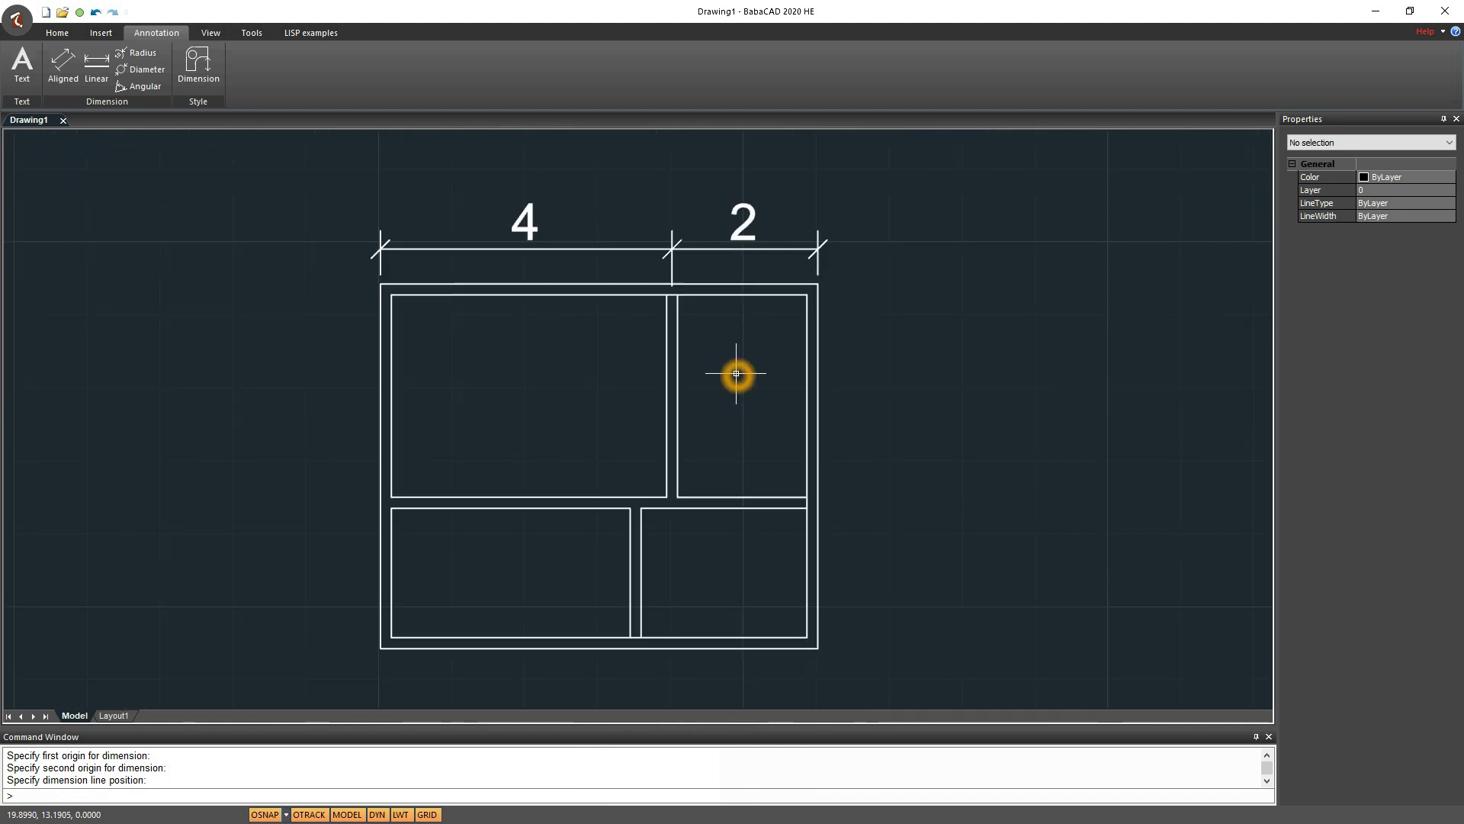
Open the Modify Dimension Style settings for floor-plan from the Dimension Styles dialog
{"action": "left_click", "coordinate": [205, 73]}
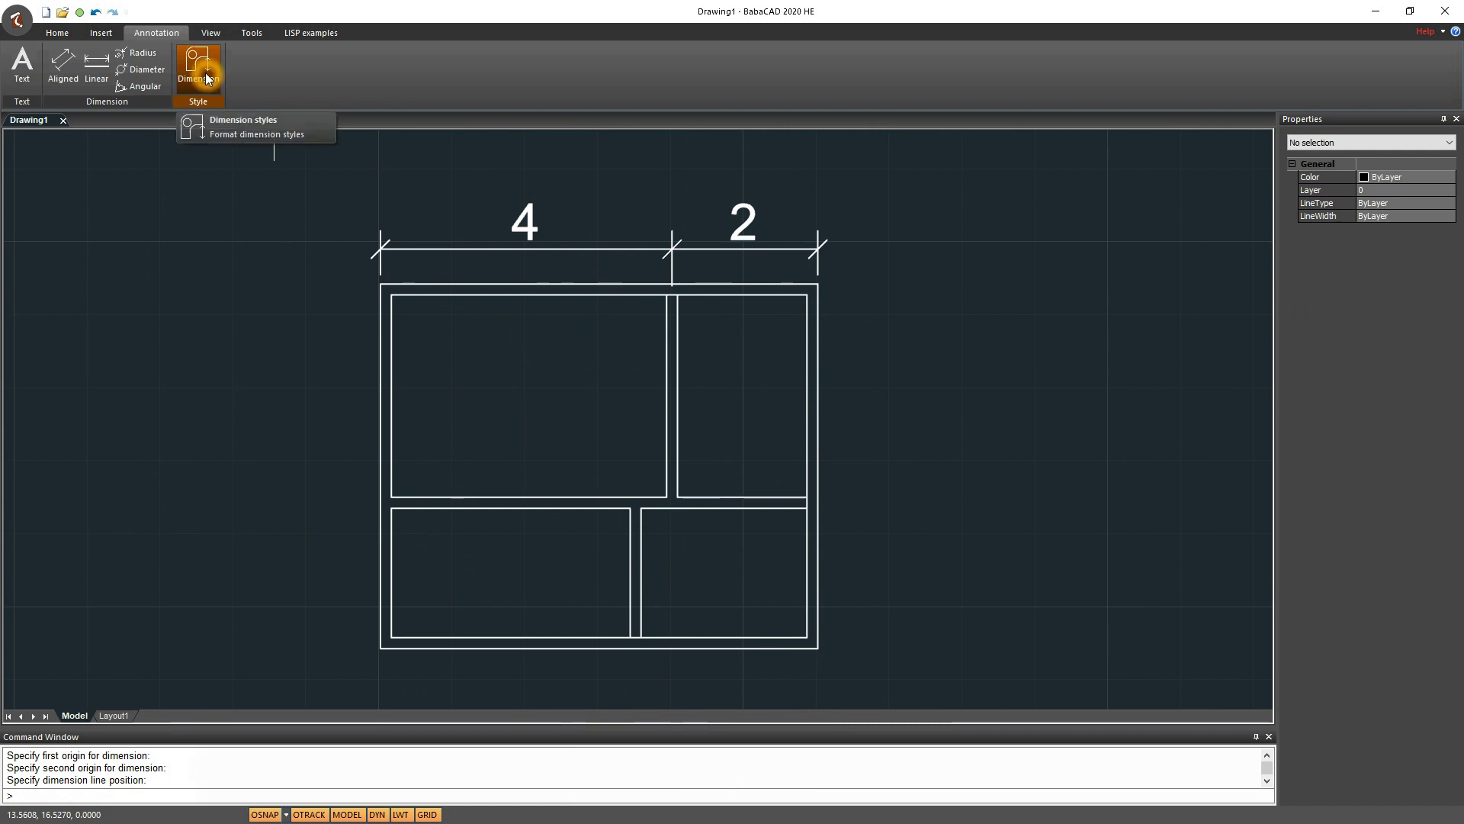
{"action": "left_click", "coordinate": [244, 119]}
{"action": "left_click", "coordinate": [599, 372]}
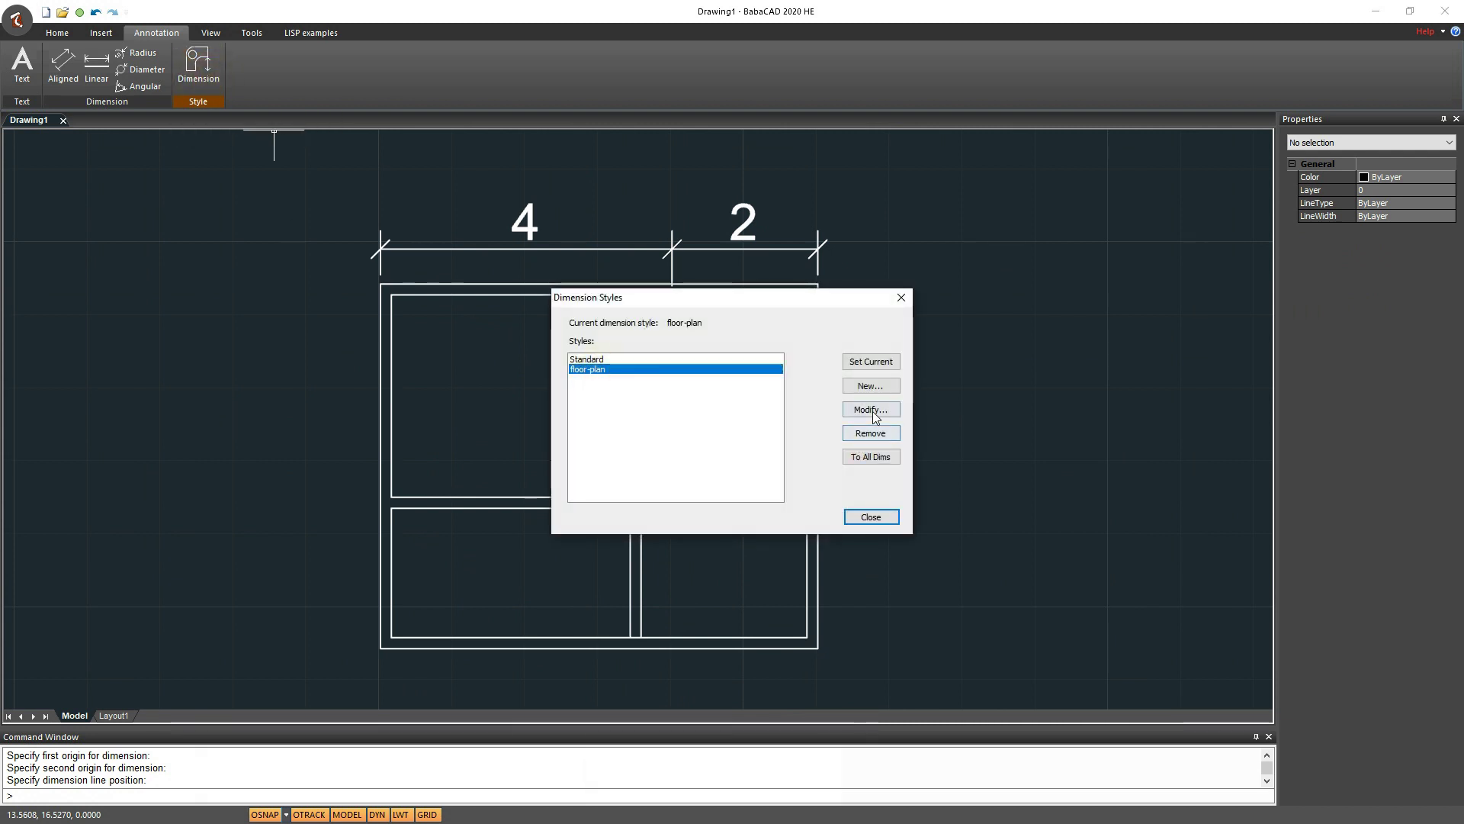
{"action": "left_click", "coordinate": [871, 411]}
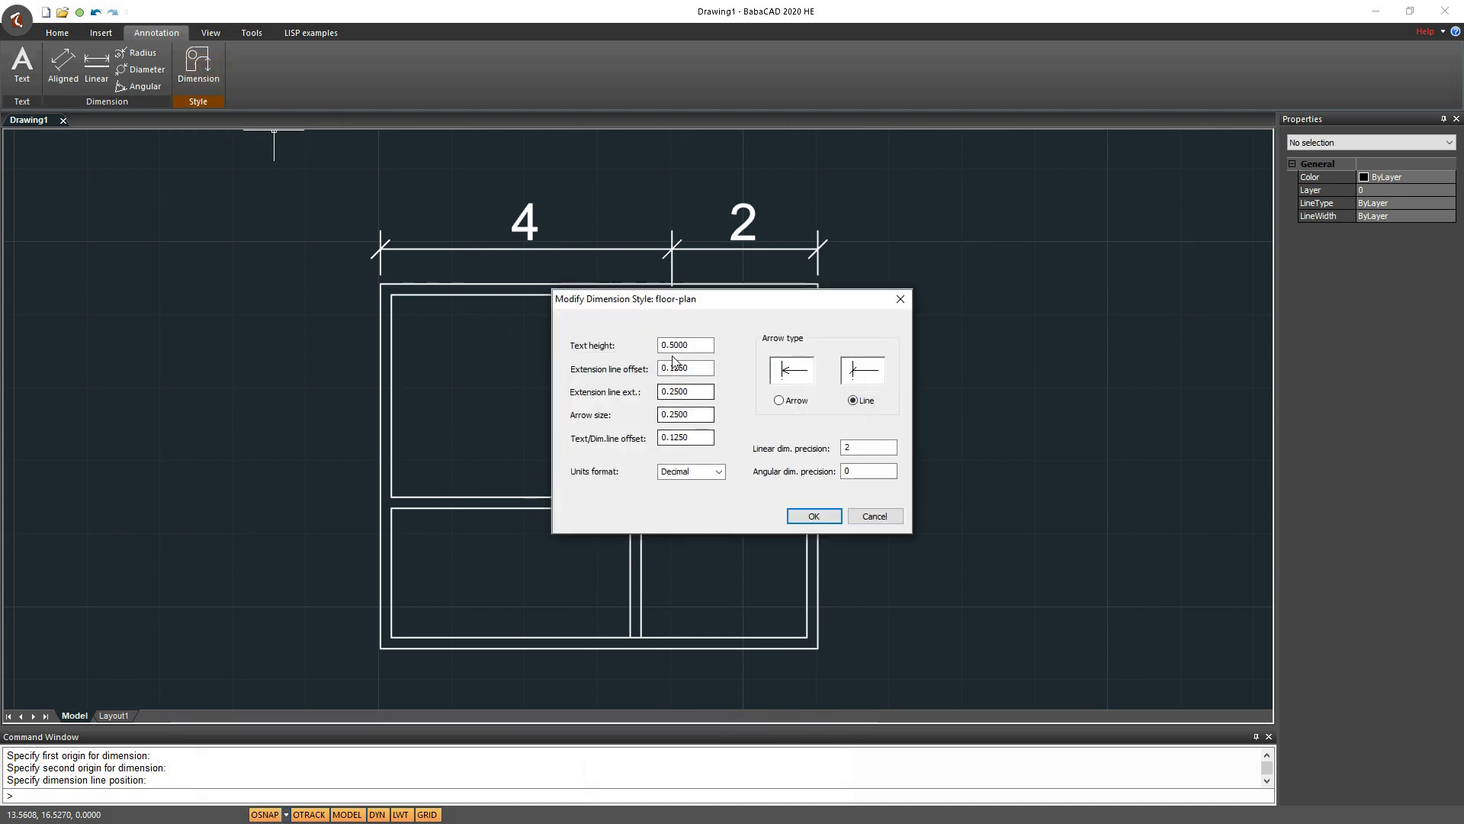